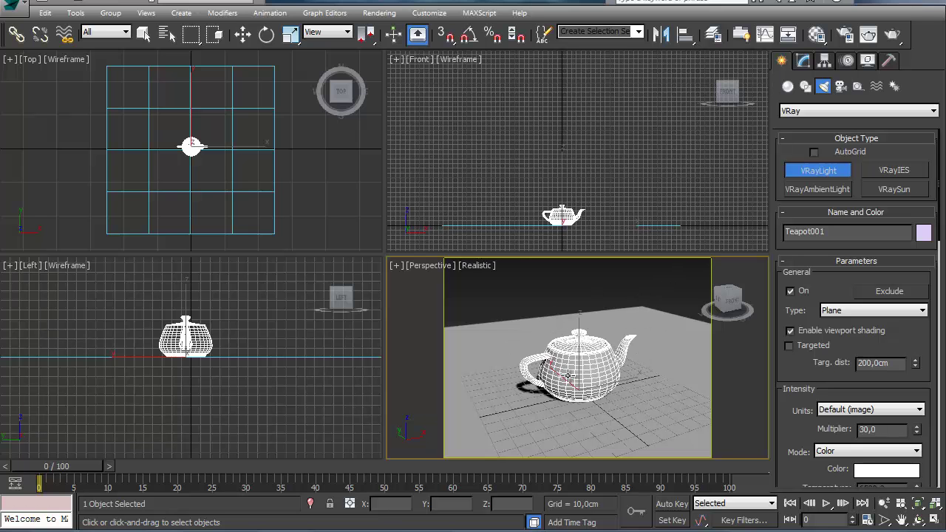
Check the diffuse colour of the 50% cinza material and close the Material Editor.
left_click(817, 34)
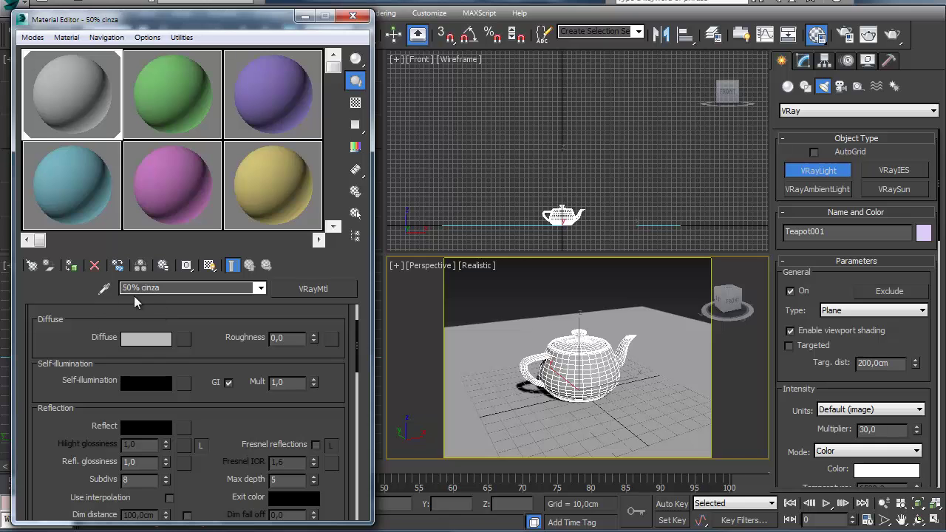
scroll(89, 332, "down", 1)
left_click(124, 330)
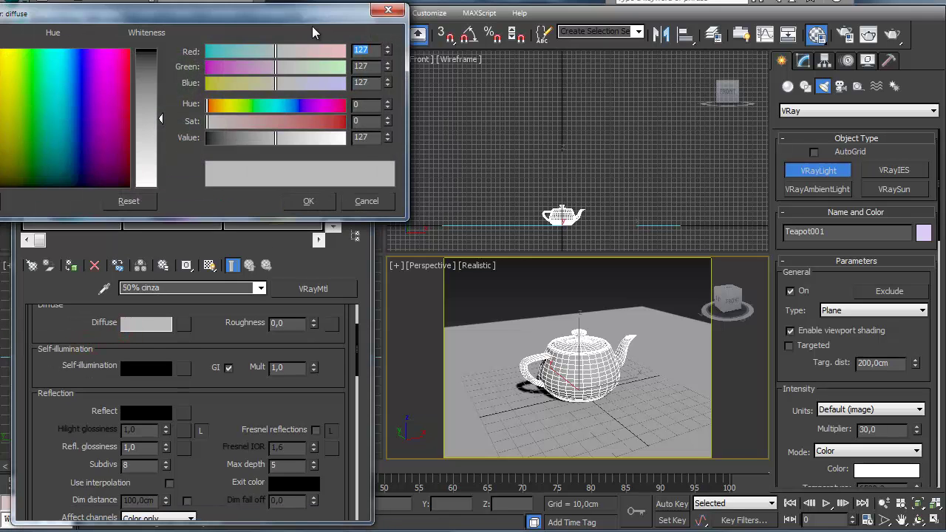
left_click_drag(309, 15, 400, 30)
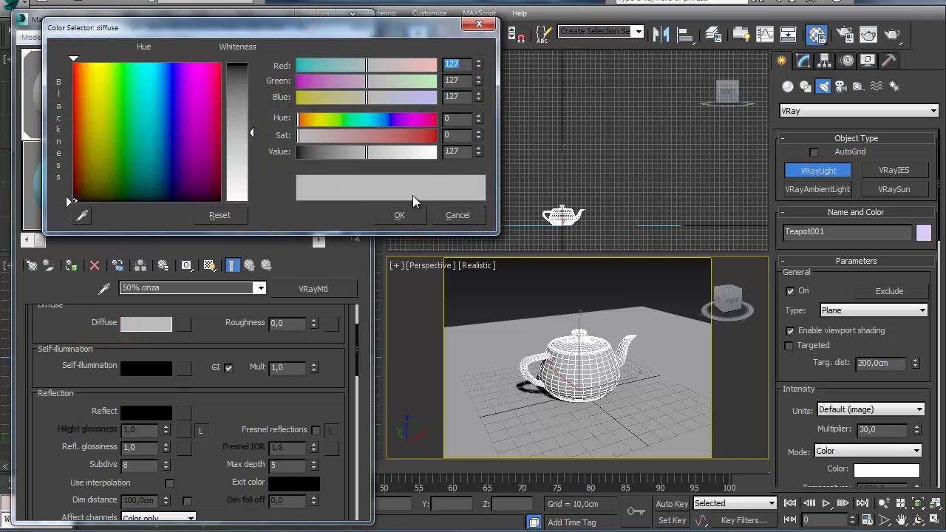
left_click(395, 215)
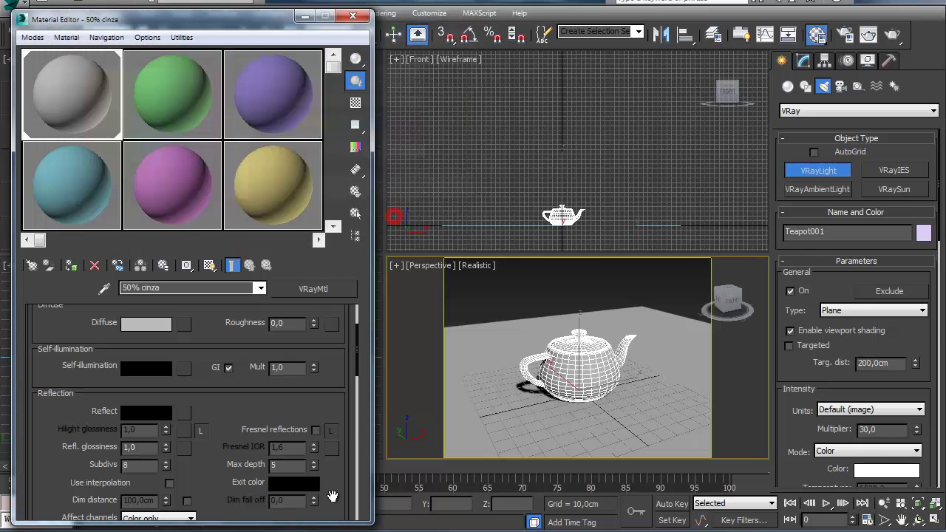
left_click(353, 15)
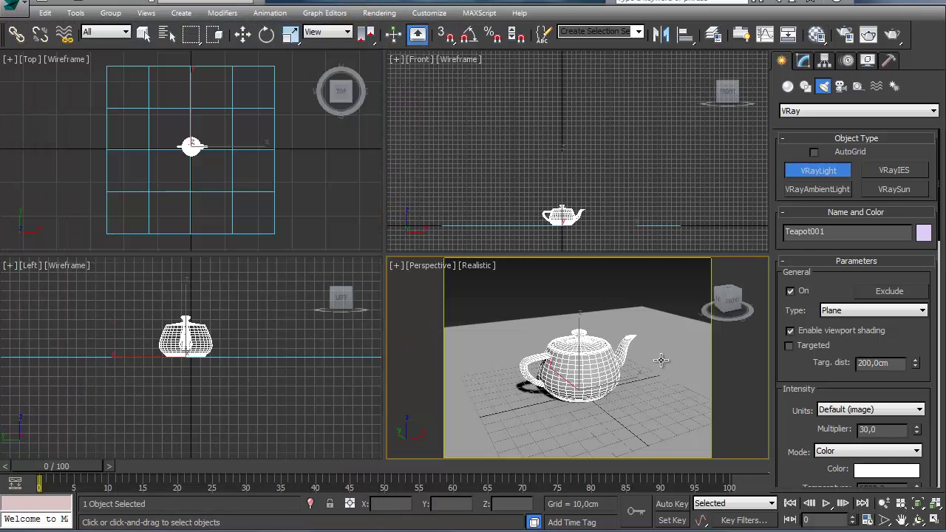
Draw a VRay plane light on the ground beside the teapot and raise it to a height of about 72 cm.
left_click_drag(648, 348, 657, 375)
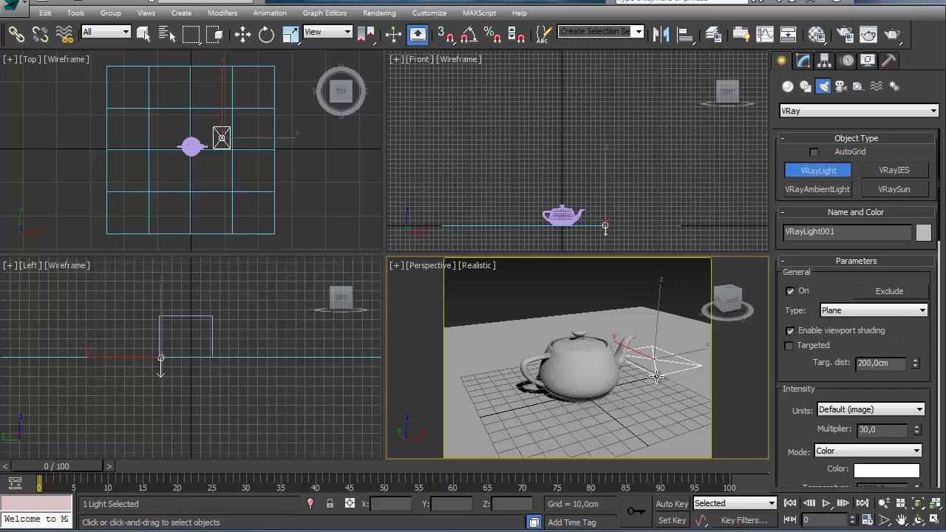
key("w")
left_click_drag(654, 307, 656, 240)
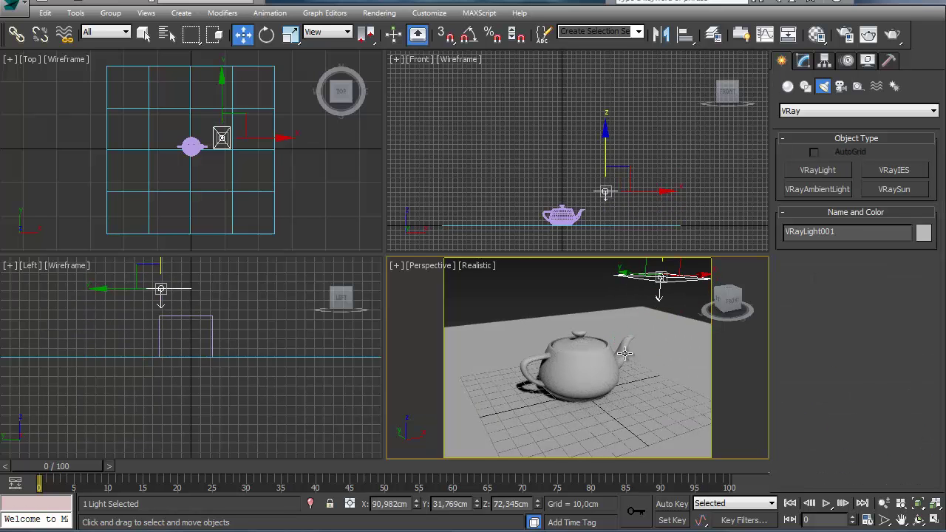
Rotate the plane light about 36° around Y toward the teapot in the maximized Perspective view, and toggle default lighting to compare.
key("alt+w")
middle_click_drag(455, 276, 452, 320)
key("e")
left_click_drag(482, 150, 461, 175)
middle_click_drag(461, 175, 418, 169, "alt")
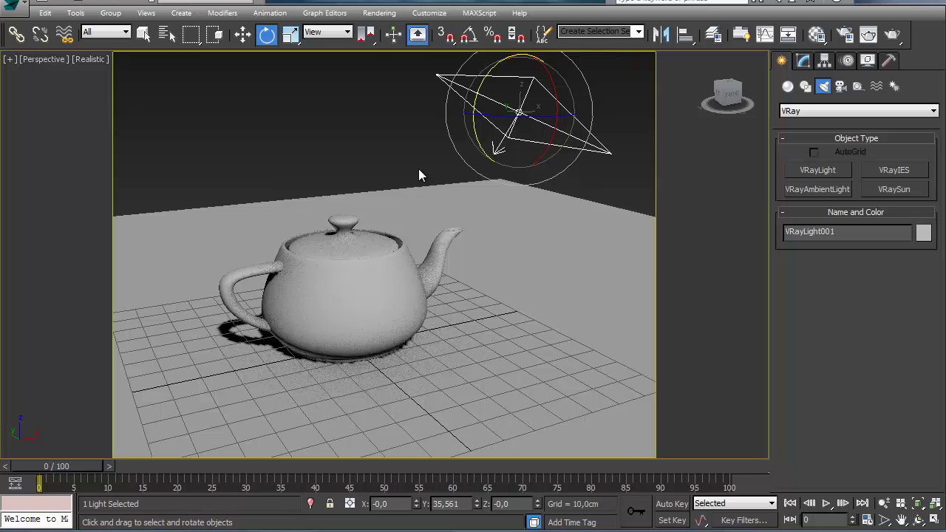
mouse_move(398, 254)
middle_mouse_down("alt")
mouse_move(411, 250)
mouse_move(413, 268)
mouse_move(397, 270)
middle_mouse_up("alt")
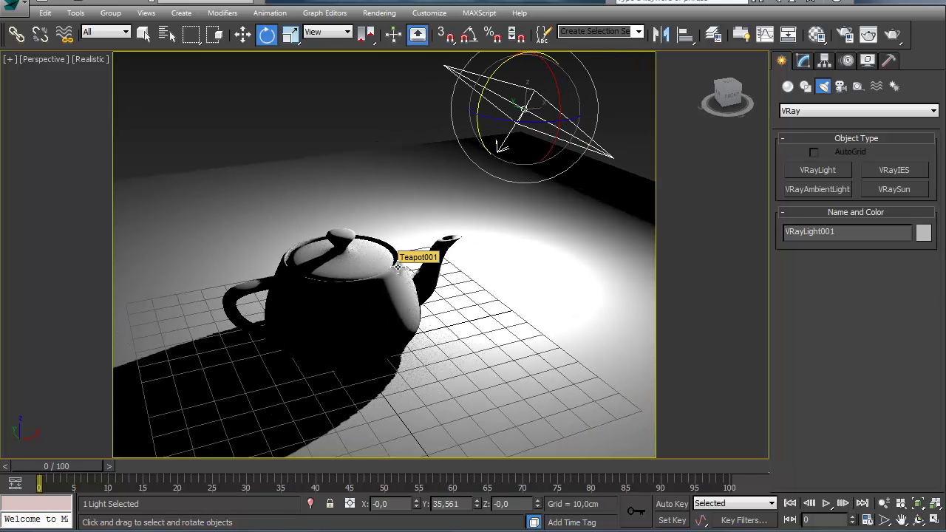
key("ctrl+l")
key("ctrl+l")
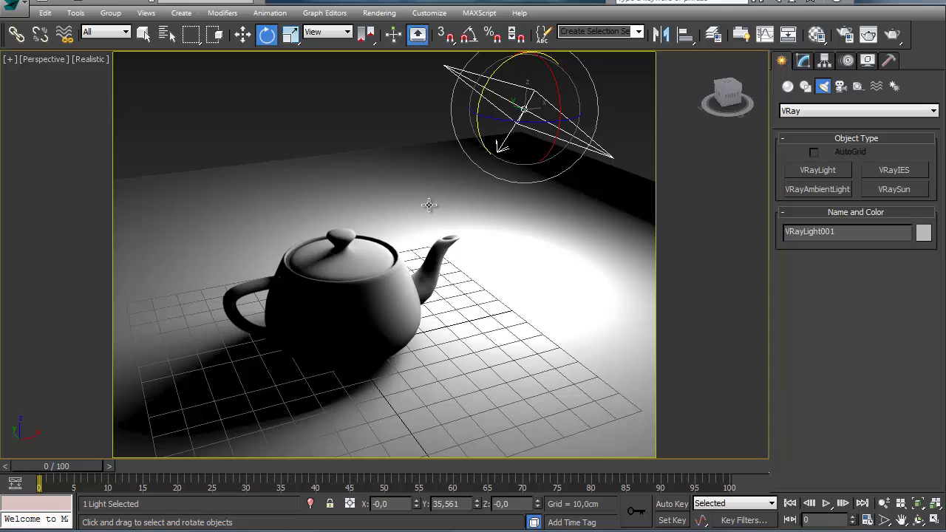
Inspect the light's on/off setting and available light types, keeping it on as a Plane.
left_click(803, 60)
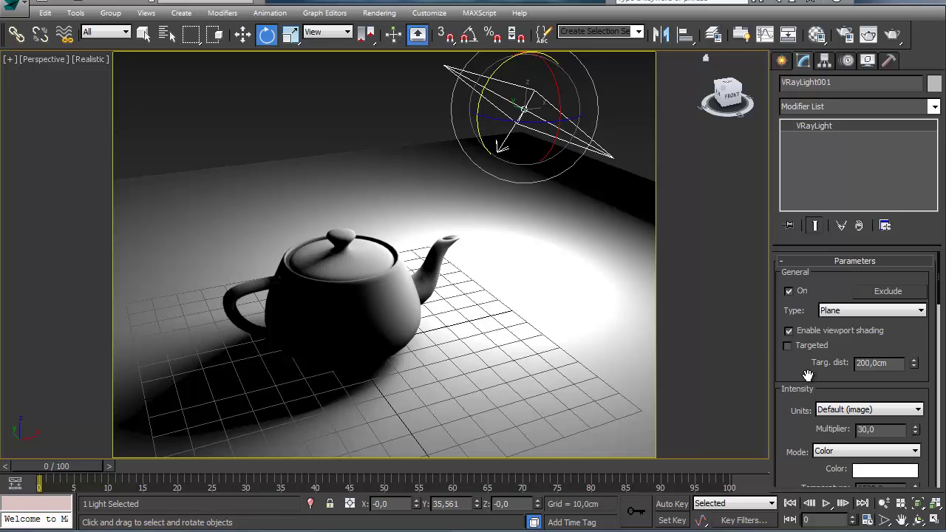
left_click(789, 291)
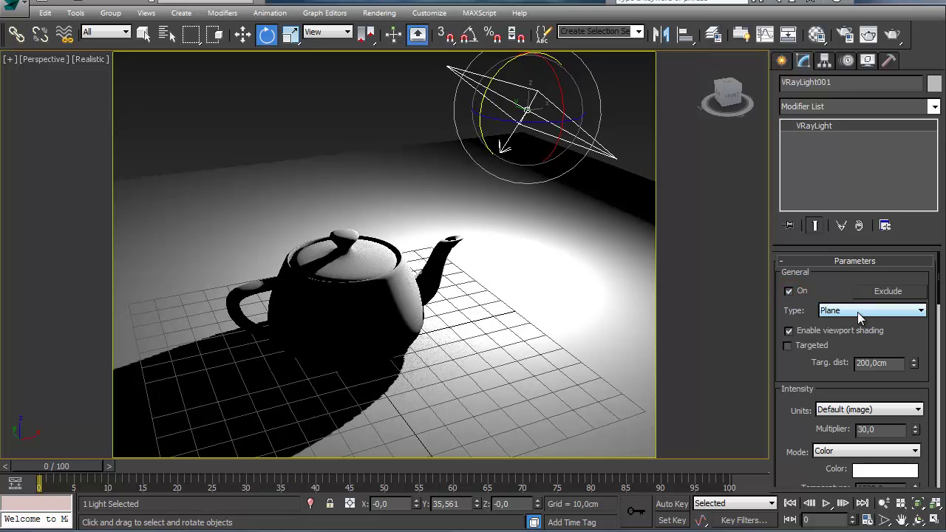
left_click(858, 312)
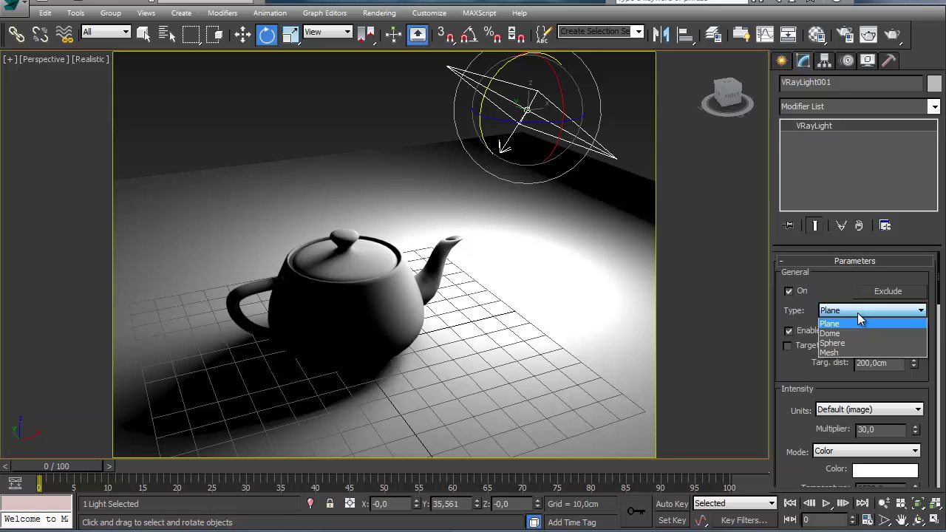
left_click(860, 318)
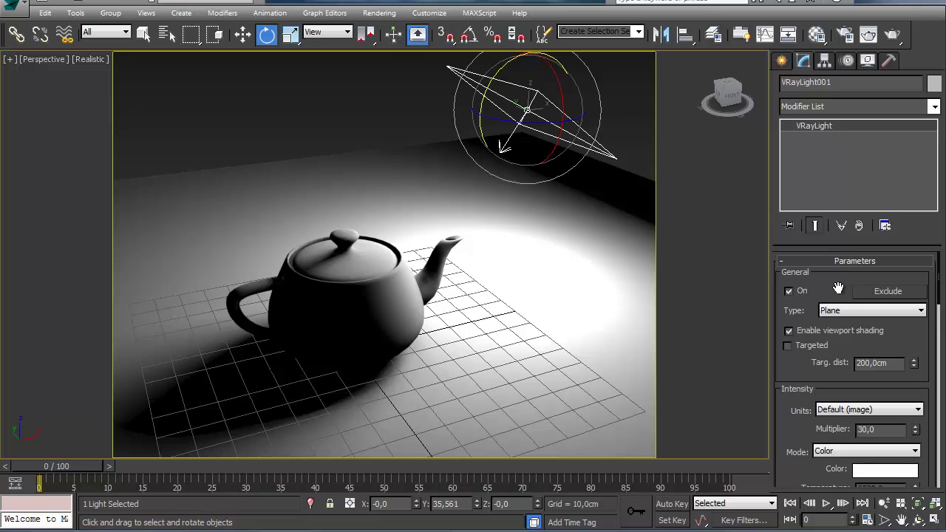
Review the V-Ray sampler and color mapping, indirect illumination, DMC sampler and common output settings in Render Setup.
left_click(845, 35)
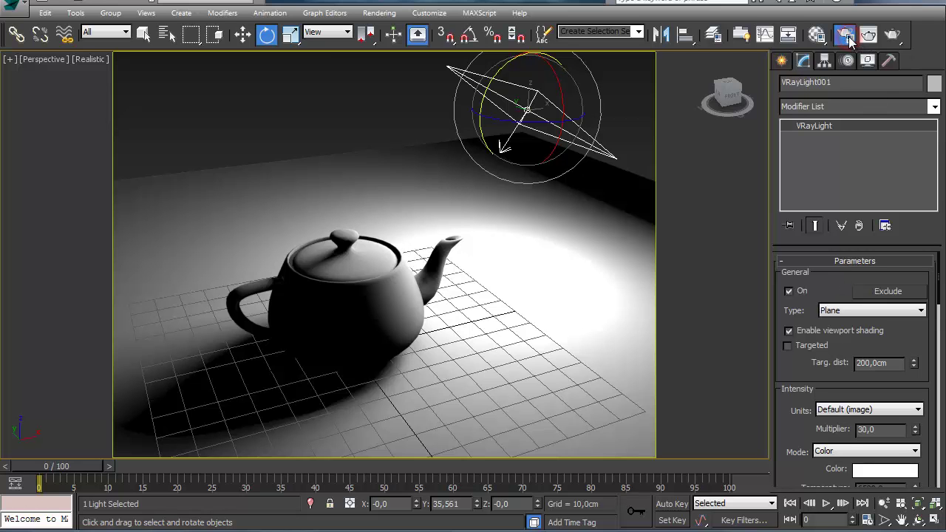
left_click_drag(428, 22, 445, 13)
left_click(414, 30)
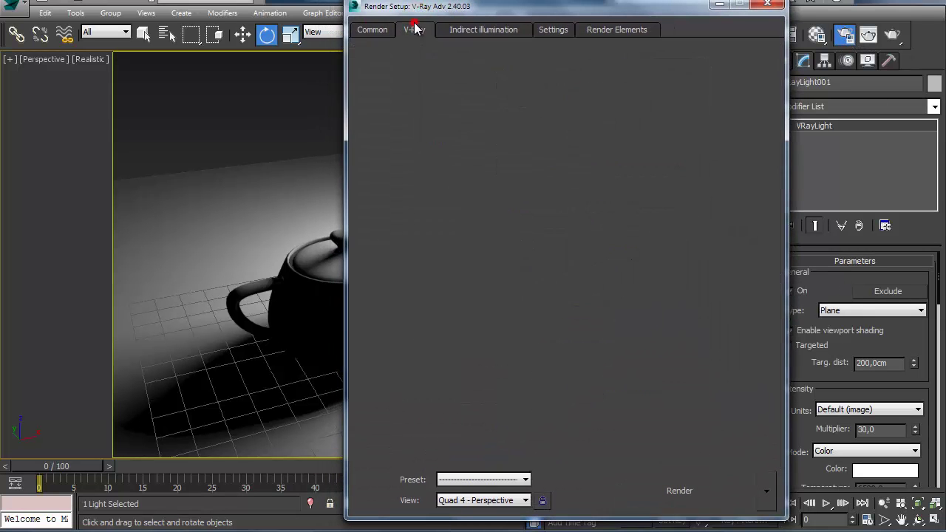
left_click(499, 297)
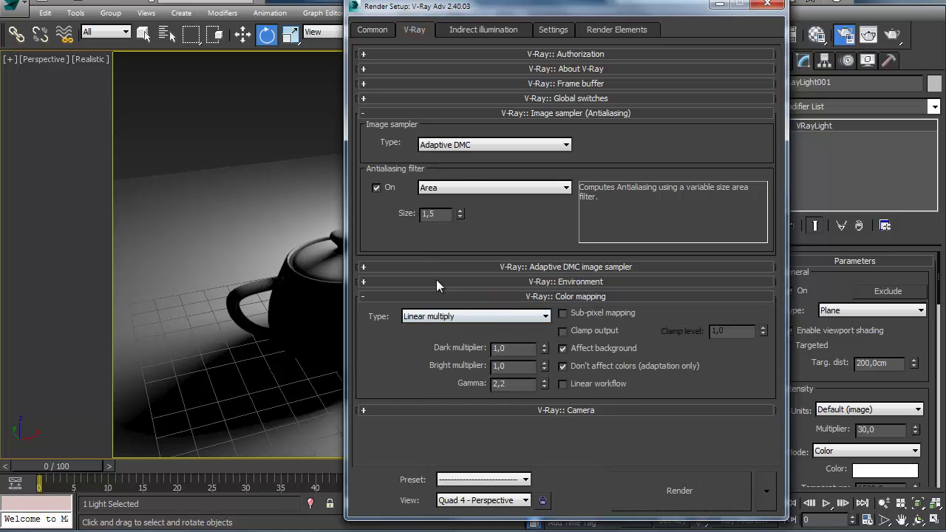
left_click(547, 33)
left_click(503, 31)
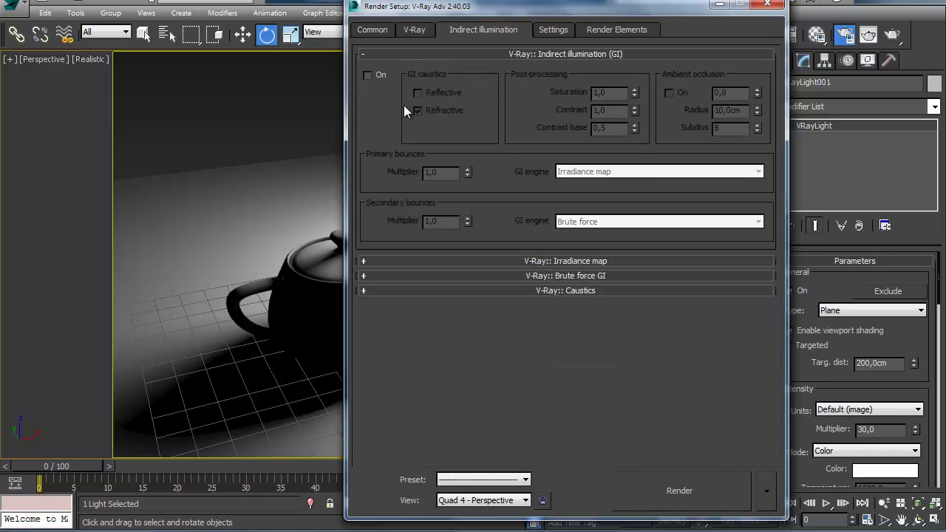
left_click(559, 33)
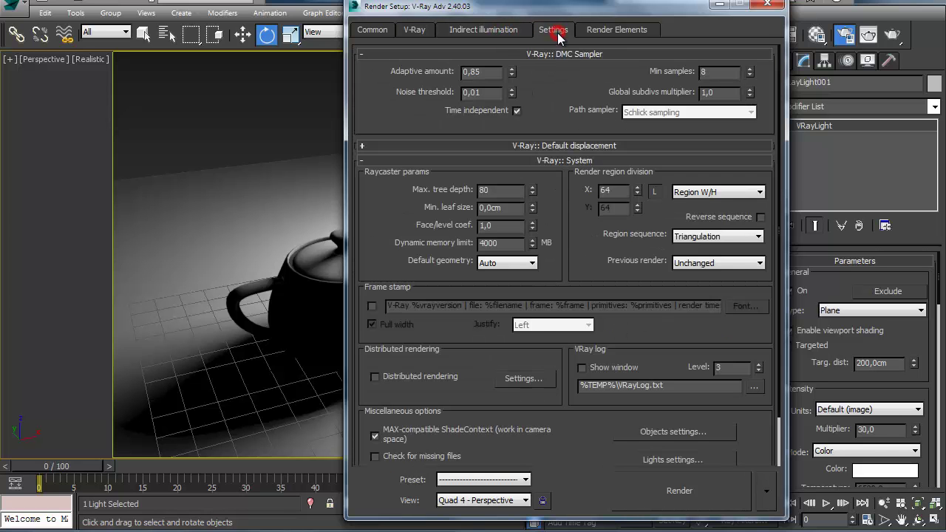
left_click(410, 32)
left_click(367, 30)
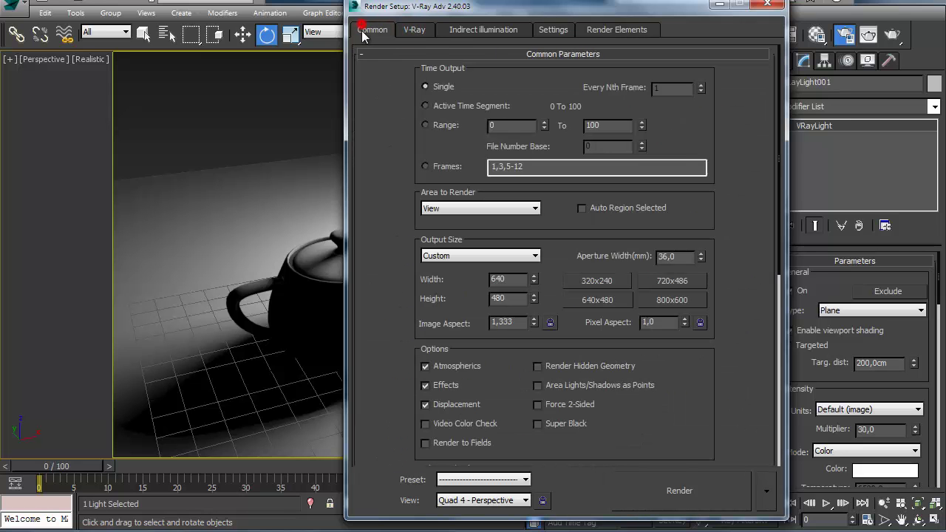
Test-render the Perspective view, inspect the teapot's lighting, and close the render and setup windows.
left_click(694, 490)
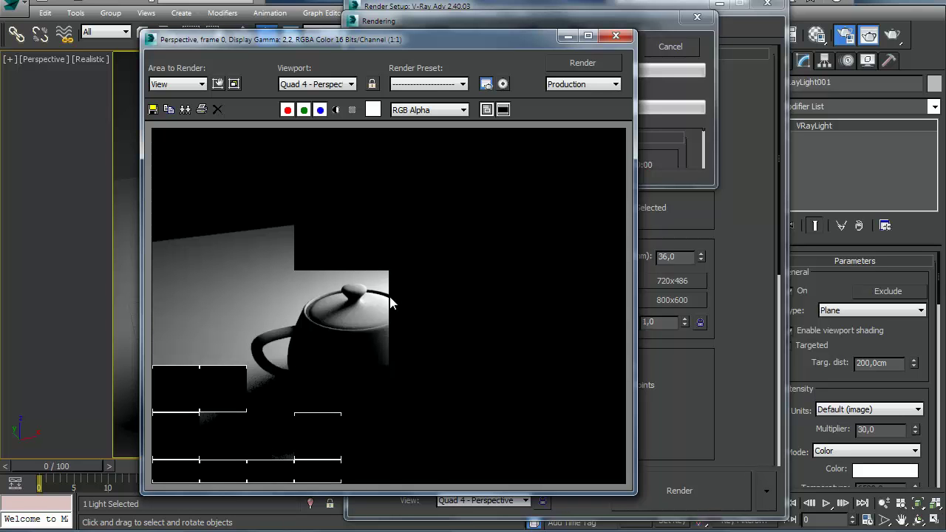
right_click(291, 417)
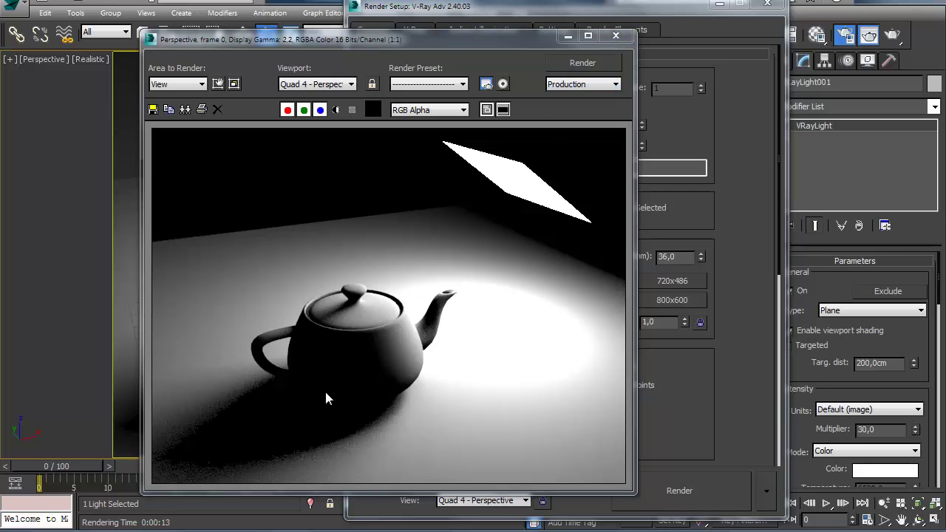
left_click(616, 36)
left_click(759, 4)
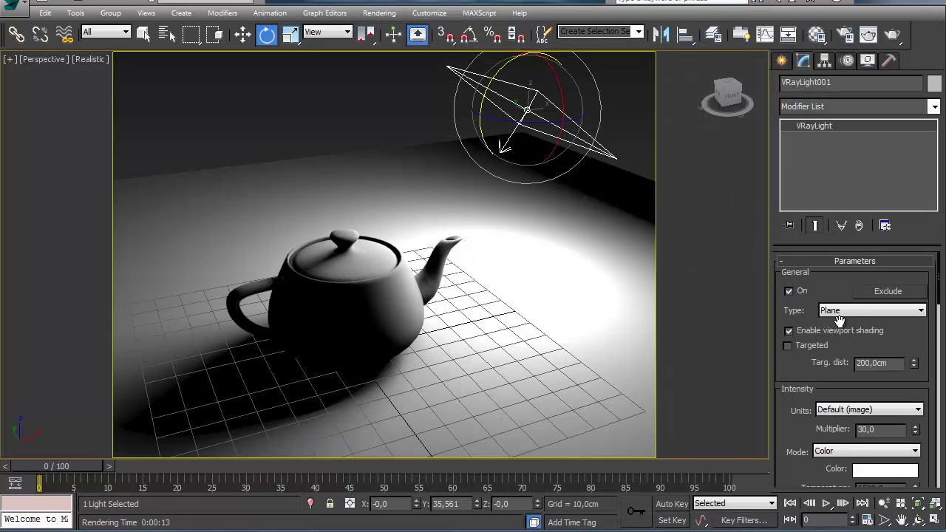
Exclude Teapot001 from both the light's illumination and shadow casting, and test-render the effect.
left_click(883, 292)
left_click_drag(460, 45, 443, 46)
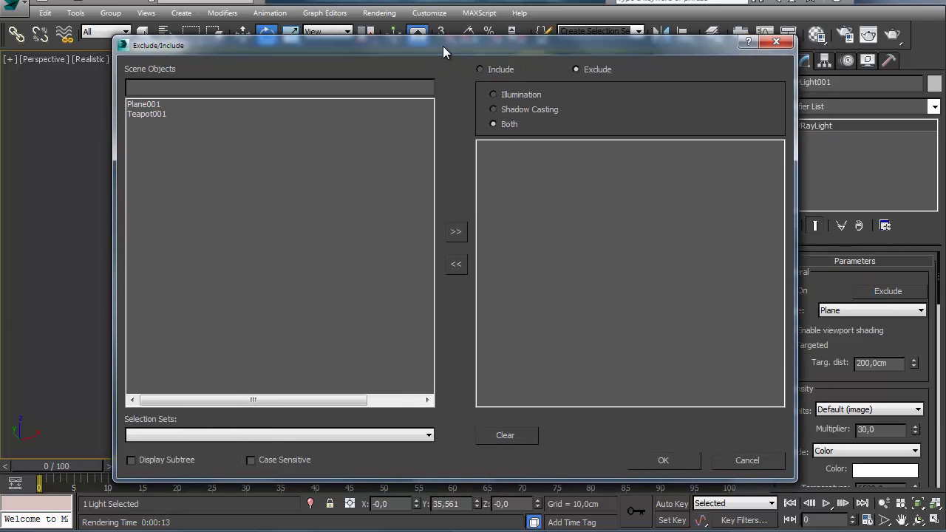
left_click(143, 115)
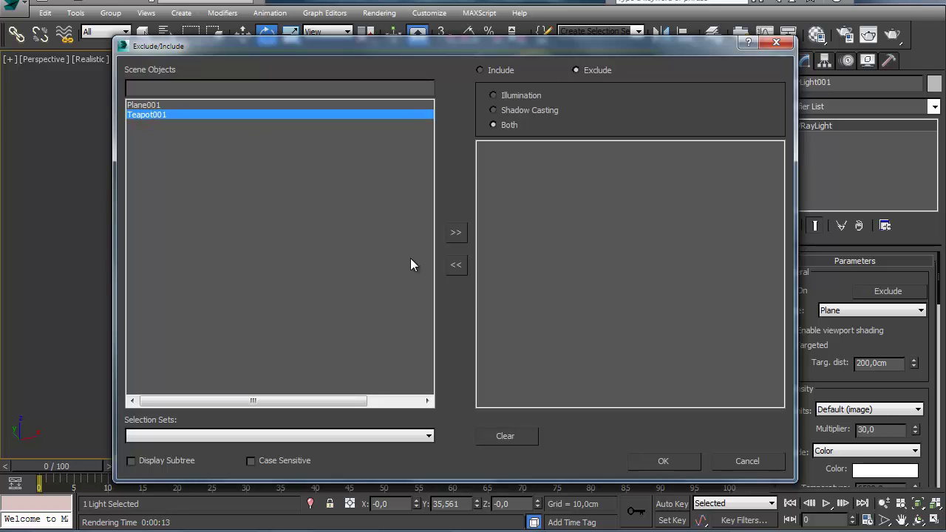
left_click(455, 234)
left_click(672, 462)
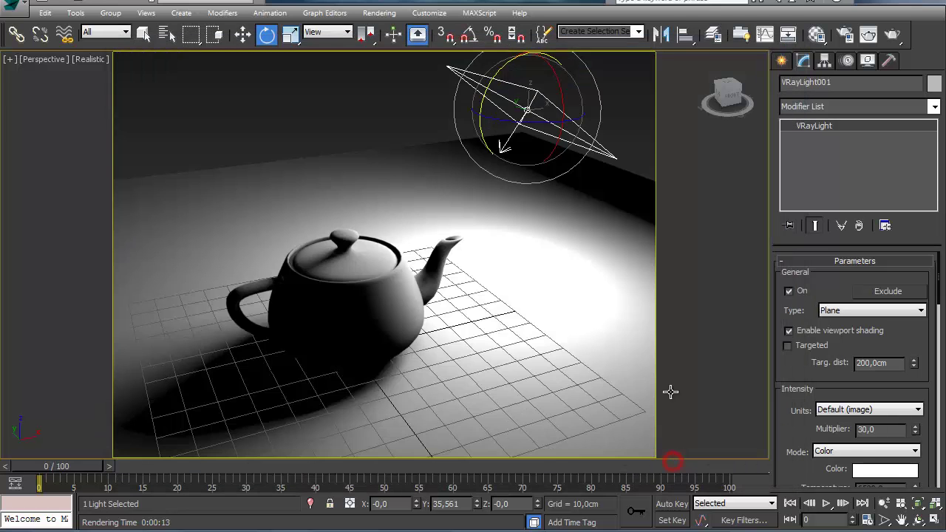
left_click(869, 34)
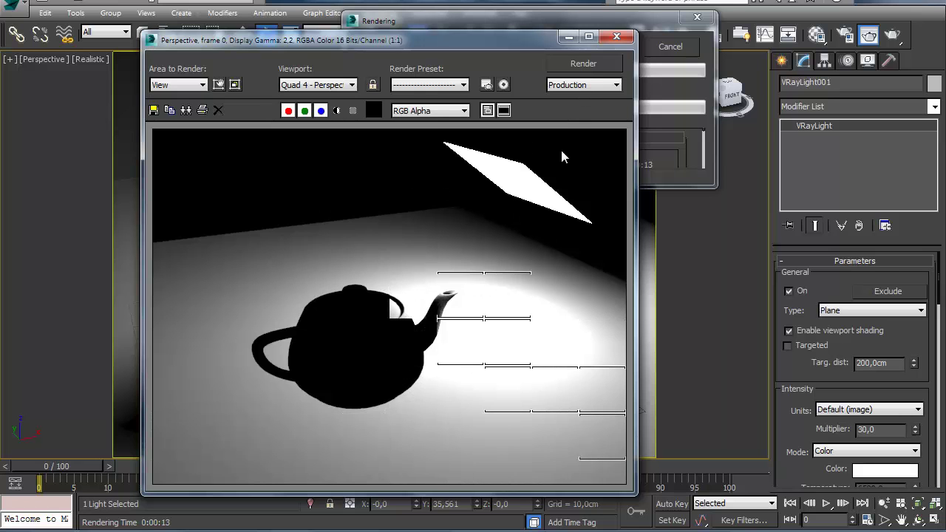
left_click(681, 46)
Remove Teapot001 from the light's exclusion list and close the render window.
left_click(887, 290)
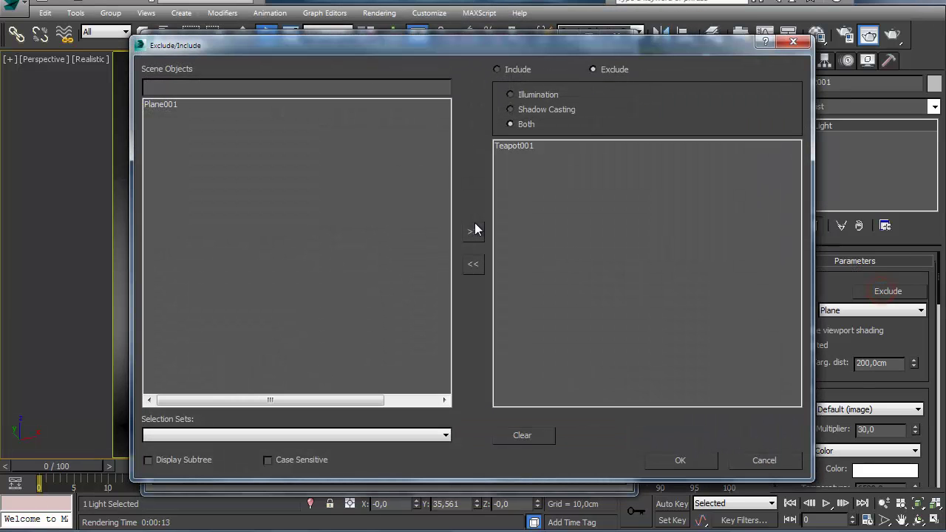
left_click(497, 146)
left_click(474, 265)
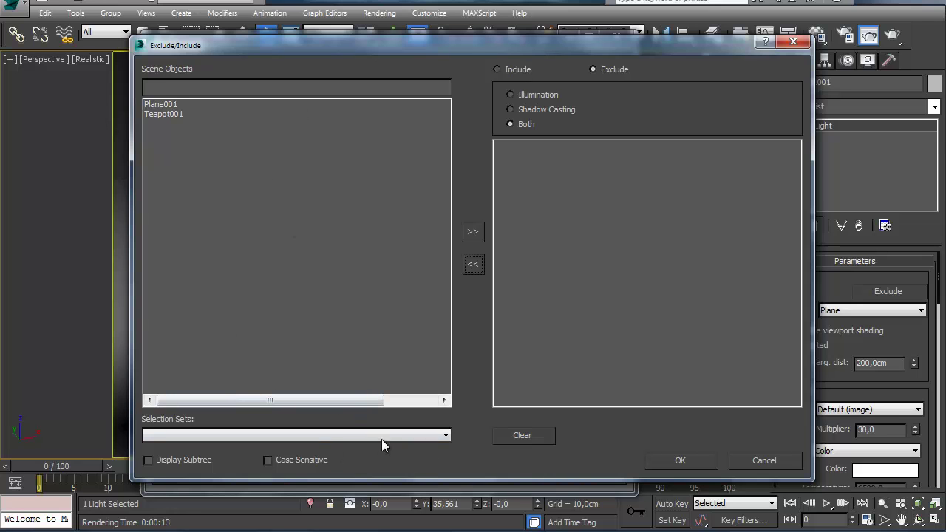
left_click(701, 461)
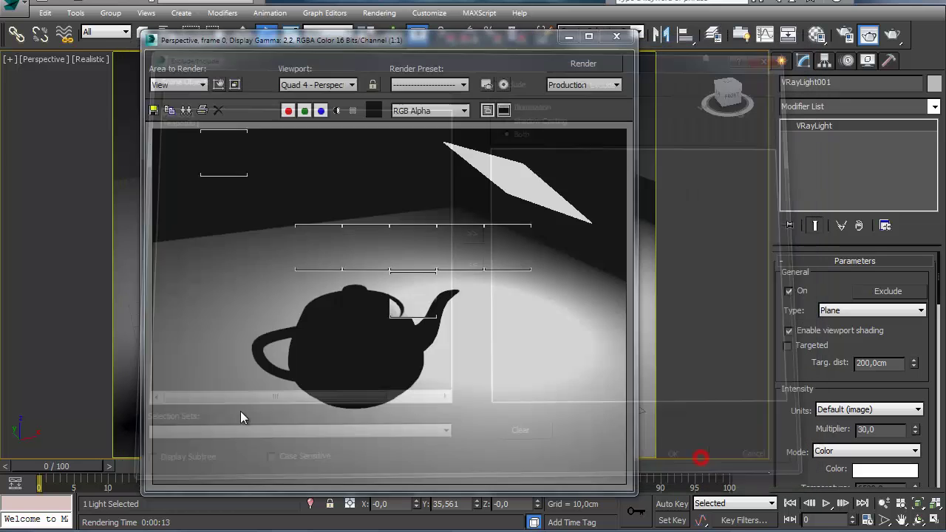
left_click(616, 37)
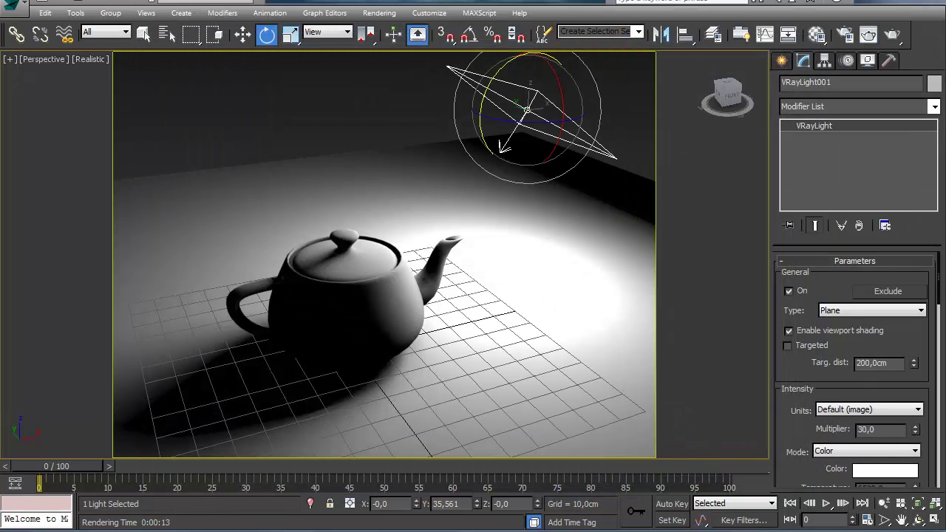
Make the VRay plane light targeted.
left_click_drag(901, 348, 902, 330)
left_click(827, 317)
mouse_move(309, 263)
middle_mouse_down()
mouse_move(309, 272)
mouse_move(239, 273)
mouse_move(321, 264)
middle_mouse_up()
mouse_move(399, 252)
middle_mouse_down("alt")
mouse_move(335, 240)
mouse_move(414, 241)
middle_mouse_up("alt")
middle_click_drag(454, 294, 480, 295)
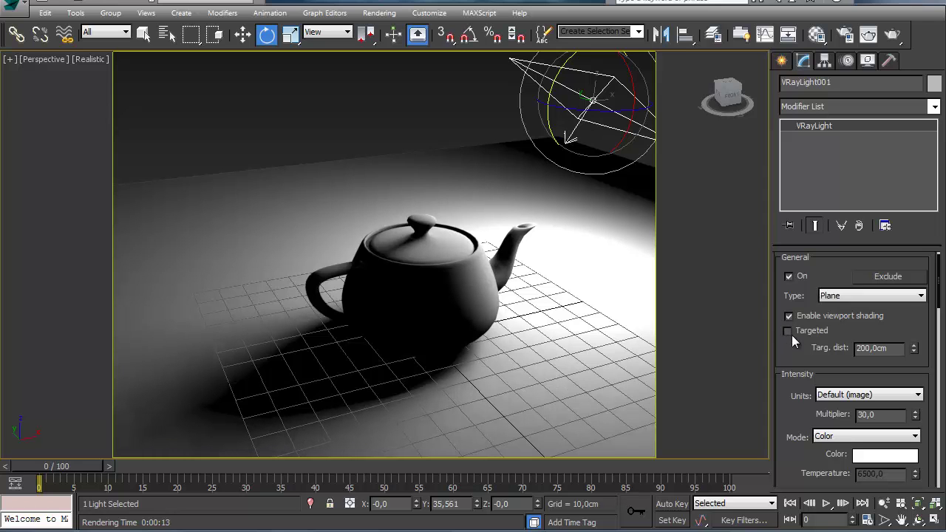
left_click(790, 330)
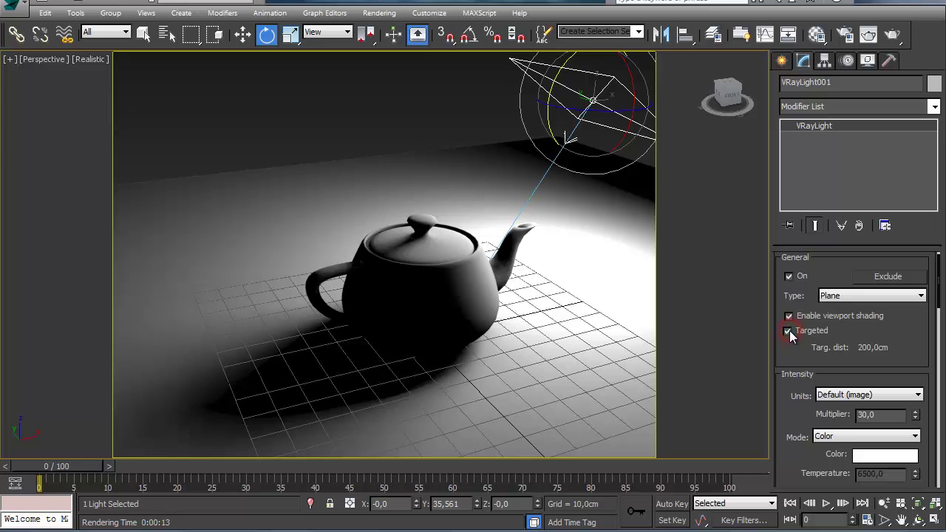
Select the plane light's target below the floor and raise it to about Z -2.6 cm, near the teapot's base.
middle_click_drag(465, 289, 439, 295)
key("w")
middle_click_drag(501, 321, 428, 334, "alt")
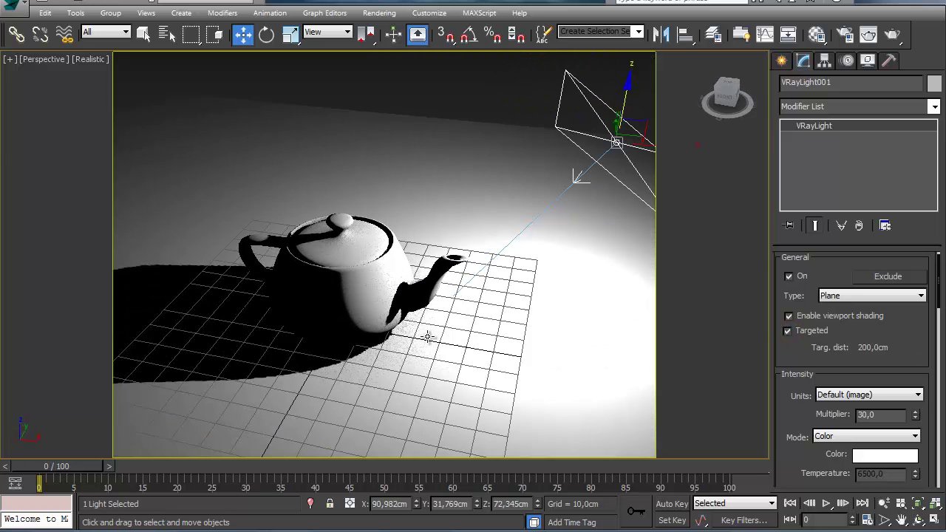
key("F3")
left_click(322, 414)
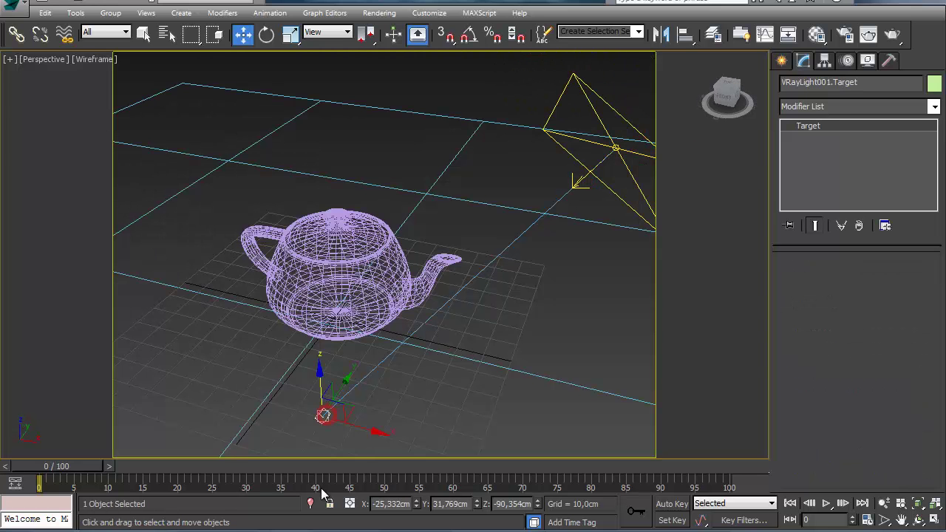
key("F3")
middle_click_drag(350, 400, 391, 328, "alt")
left_click_drag(353, 374, 377, 205)
middle_click_drag(376, 215, 360, 334, "alt")
scroll(359, 332, "down", 2)
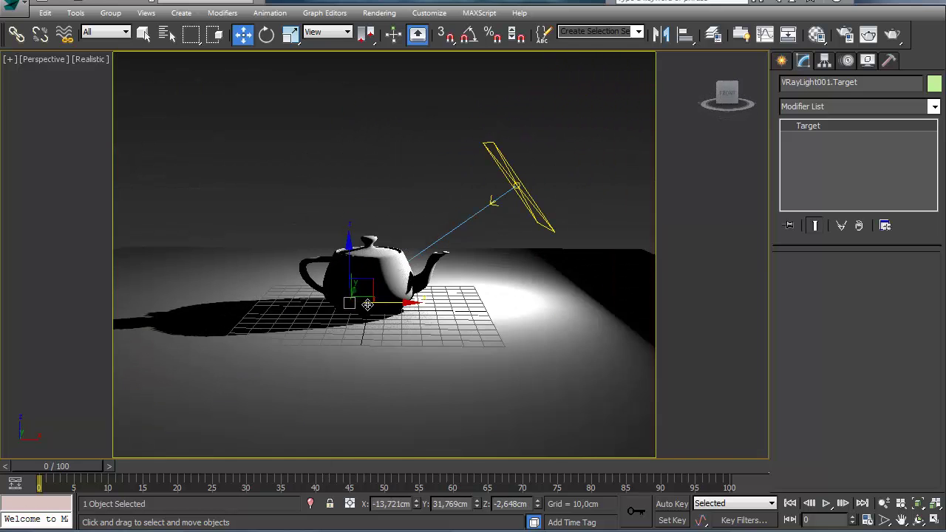
Align the light's target with the middle of the teapot in the Front and Top views.
key("alt+w")
middle_click_drag(476, 152, 466, 130)
middle_click_drag(464, 205, 499, 99)
scroll(524, 98, "up", 5)
middle_click_drag(739, 63, 560, 150)
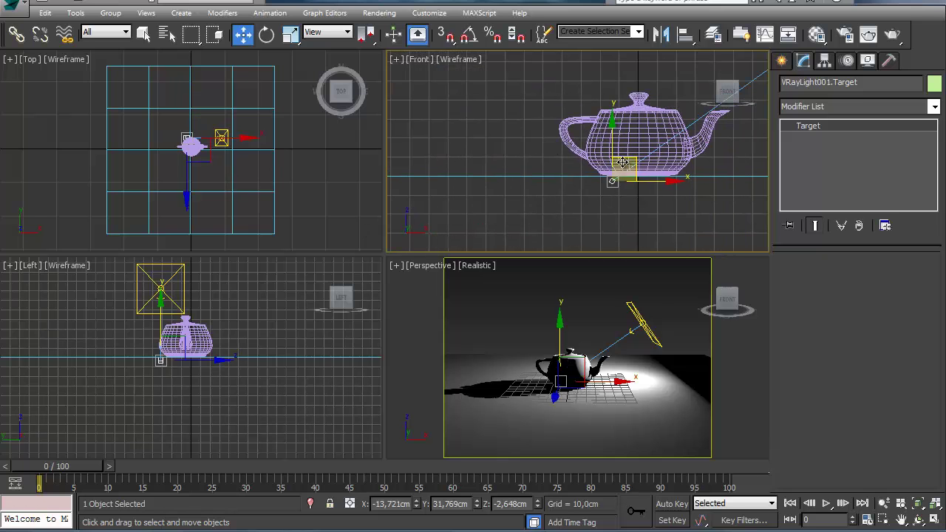
left_click_drag(641, 160, 653, 115)
middle_click_drag(78, 157, 72, 164)
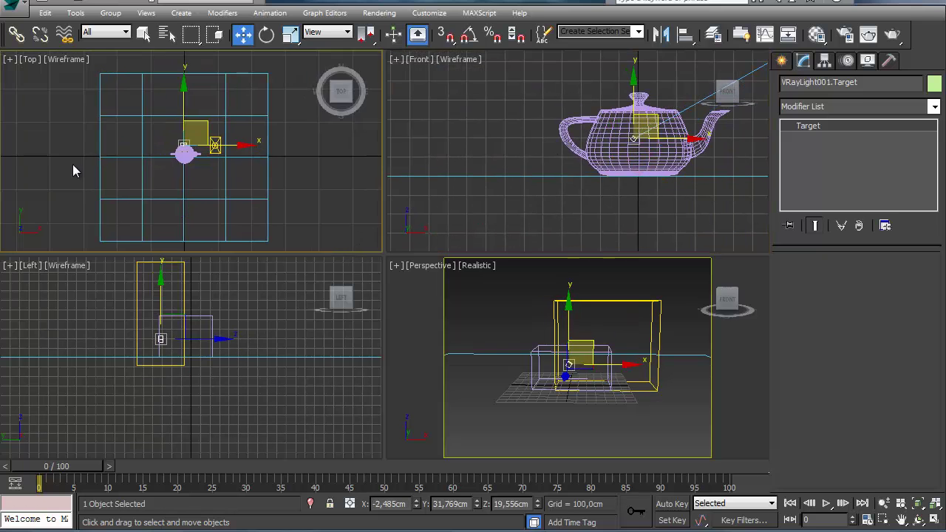
scroll(73, 164, "up", 4)
scroll(81, 154, "down", 1)
middle_click_drag(265, 128, 187, 138)
left_click_drag(244, 112, 243, 129)
Move the VRay plane light around the teapot to about X 64.7 cm, Y -53.5 cm.
left_click(275, 130)
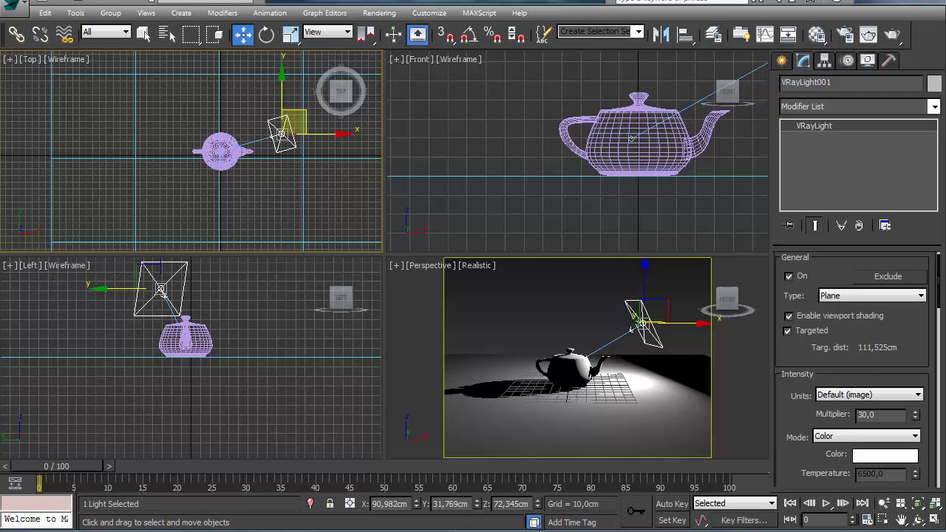
middle_click_drag(213, 157, 247, 149, "alt")
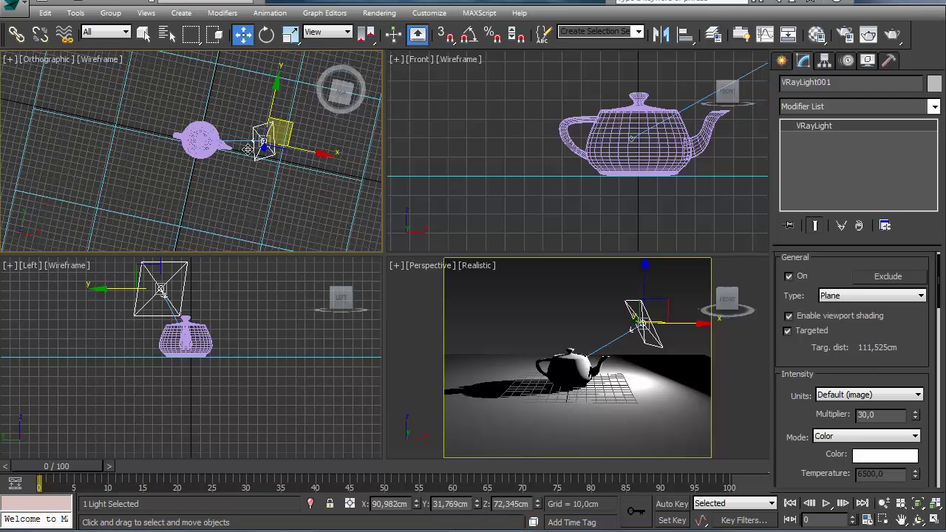
left_click_drag(293, 129, 253, 177)
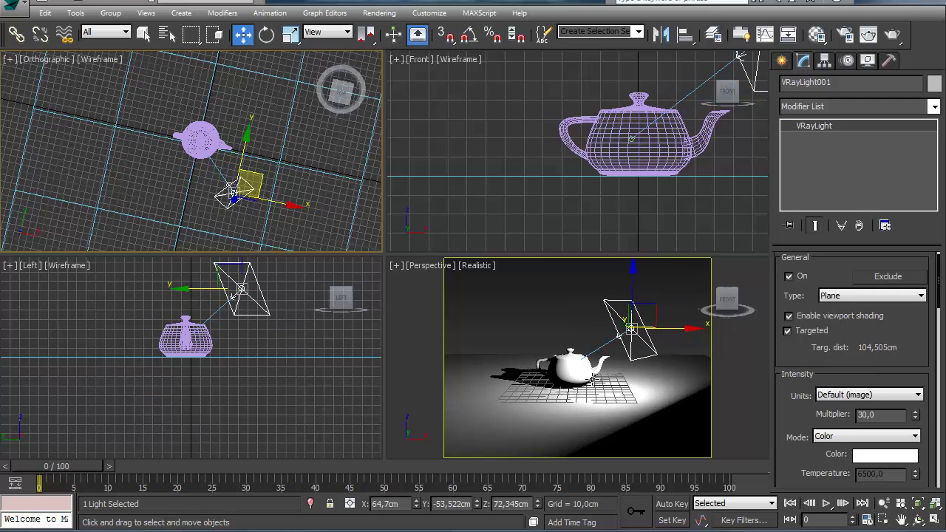
Test-render the teapot close up in the maximized Perspective view and close the render window.
right_click(495, 298)
key("alt+w")
middle_click_drag(343, 290, 417, 366)
scroll(343, 310, "up", 3)
scroll(343, 310, "up", 2)
scroll(357, 370, "down", 1)
scroll(418, 366, "up", 1)
scroll(418, 366, "down", 2)
key("shift+q")
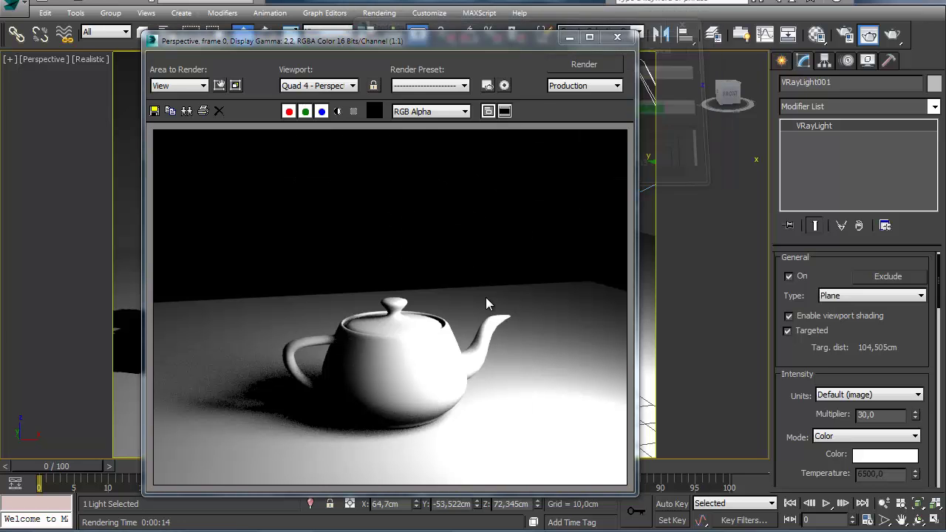
left_click(617, 36)
Review the plane light's Intensity and Size settings and move the light away from the teapot to about X 78.6 cm, Y -63.8 cm.
middle_click_drag(357, 325, 371, 342, "alt")
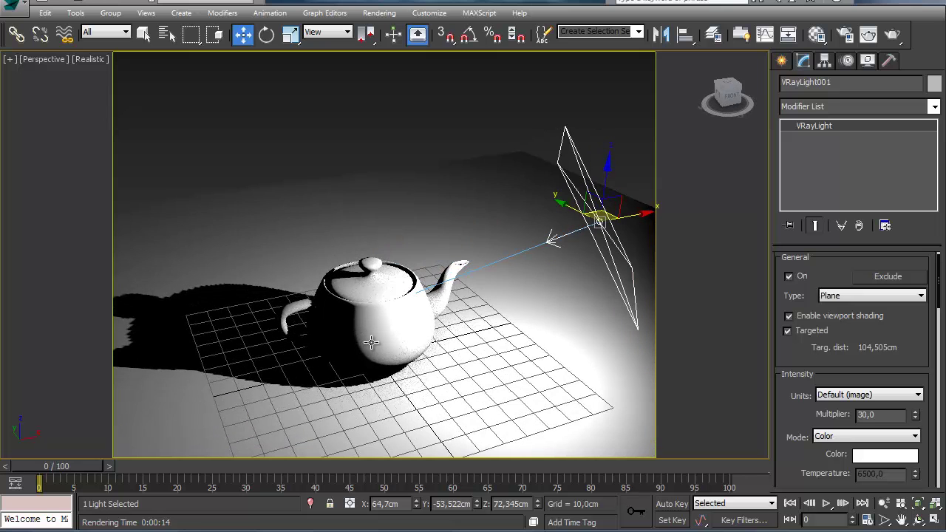
left_click_drag(789, 411, 788, 296)
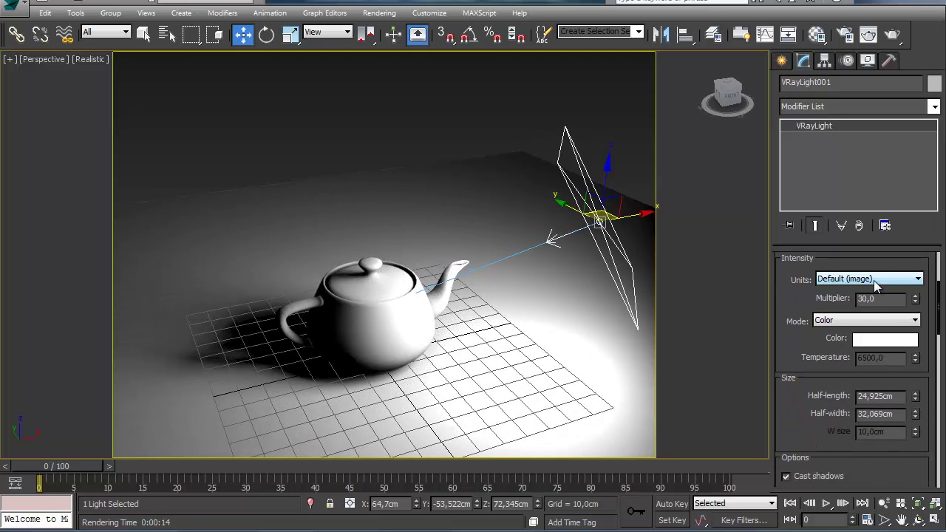
mouse_move(793, 290)
left_mouse_down()
mouse_move(793, 304)
mouse_move(790, 296)
left_mouse_up()
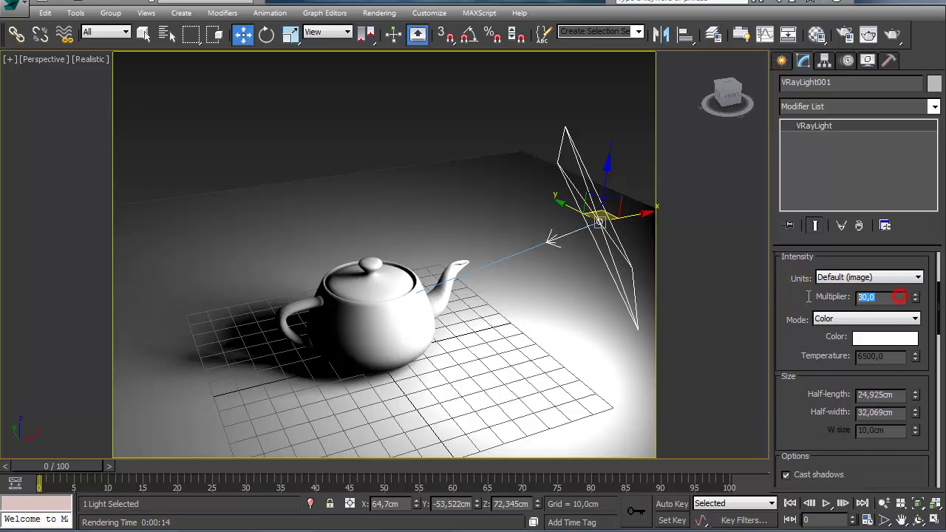
left_click_drag(799, 304, 793, 318)
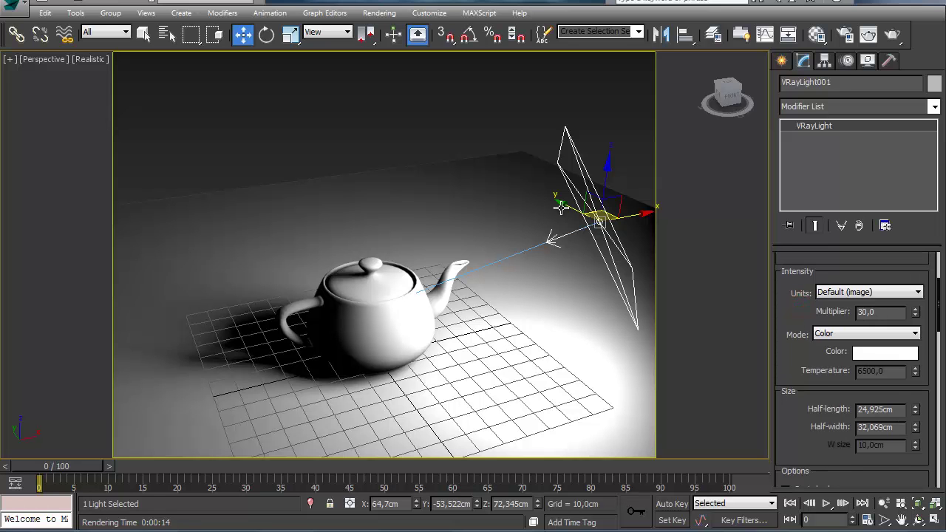
mouse_move(578, 271)
middle_mouse_down()
mouse_move(487, 269)
mouse_move(422, 329)
mouse_move(400, 288)
middle_mouse_up()
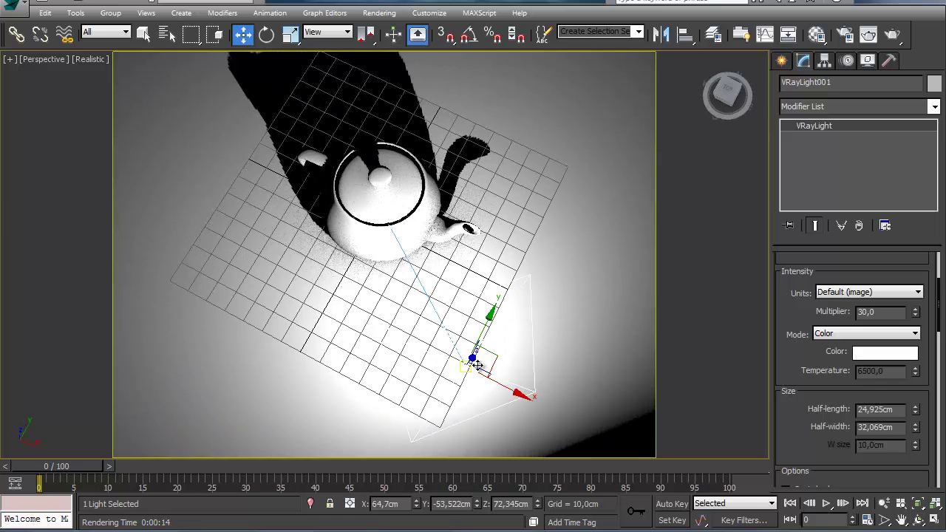
left_click_drag(493, 357, 519, 409)
middle_click_drag(505, 389, 507, 273, "alt")
Create a standard Target Spot light in front of the teapot, aimed at it from about 155 cm away.
left_click(780, 63)
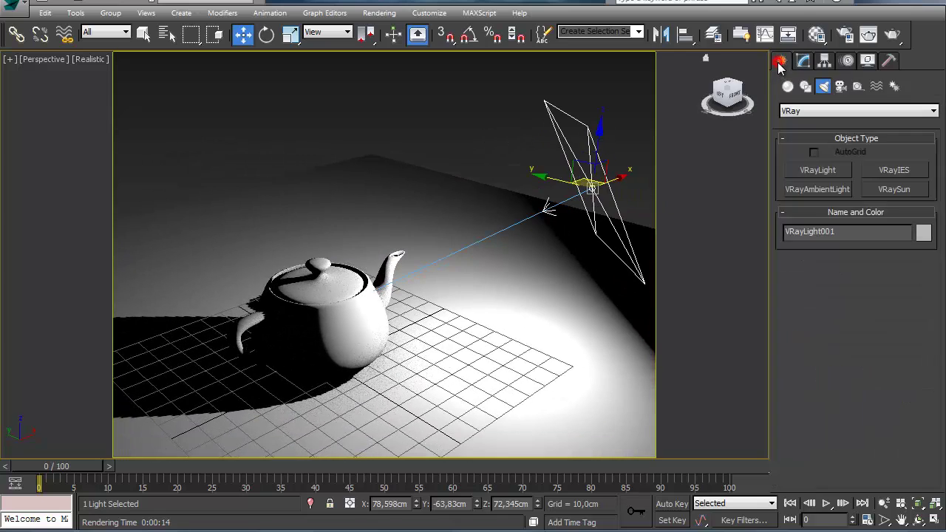
left_click(788, 87)
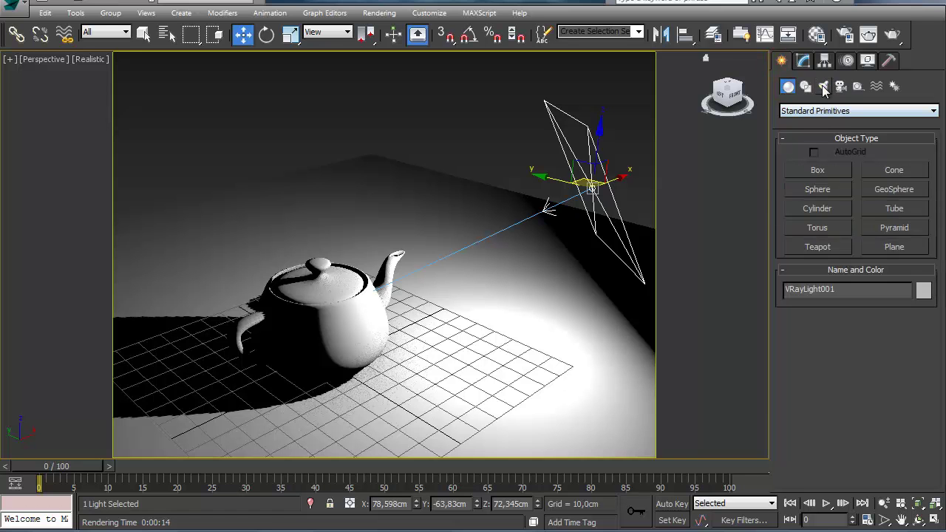
left_click(822, 86)
left_click(819, 111)
left_click(803, 135)
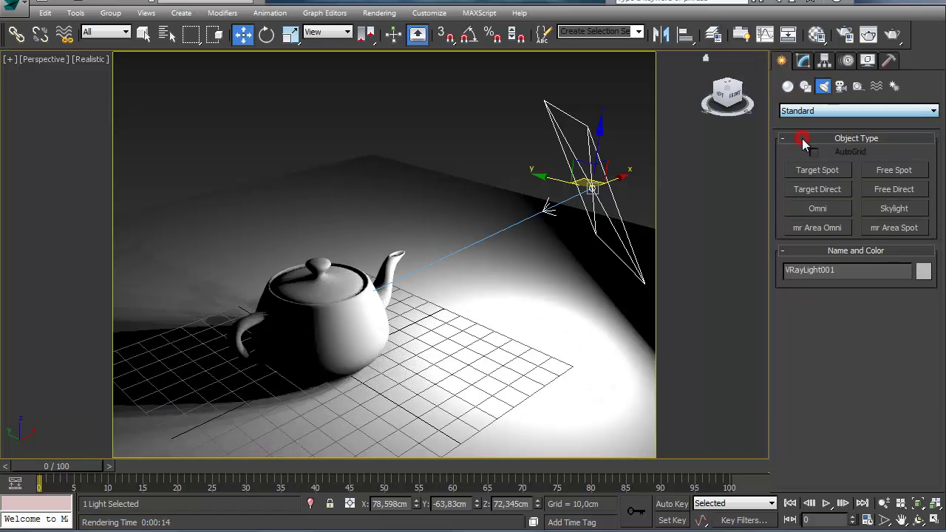
scroll(507, 163, "down", 4)
middle_click_drag(507, 163, 426, 327, "alt")
left_click_drag(425, 378, 422, 207)
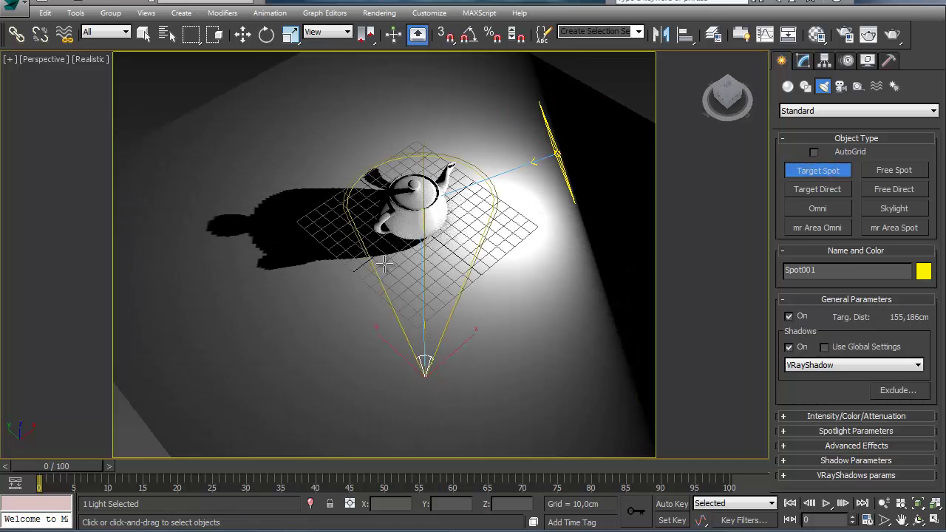
Raise the spotlight above the floor to about Z 94 cm.
key("w")
middle_click_drag(396, 268, 454, 230, "alt")
left_click_drag(506, 259, 510, 124)
Expand the spotlight's Intensity/Color/Attenuation settings and compare its parameters and lighting with those of the VRay plane light.
left_click(804, 62)
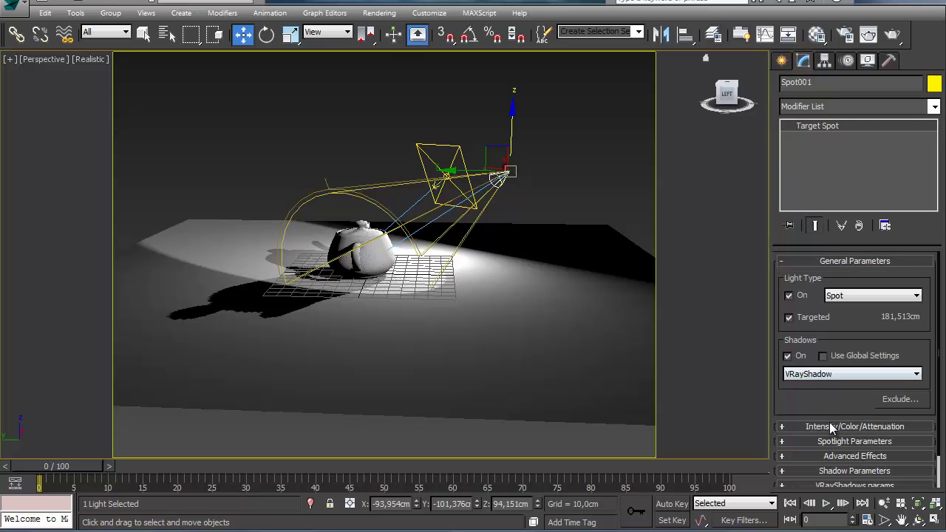
left_click(831, 426)
left_click_drag(800, 326, 796, 359)
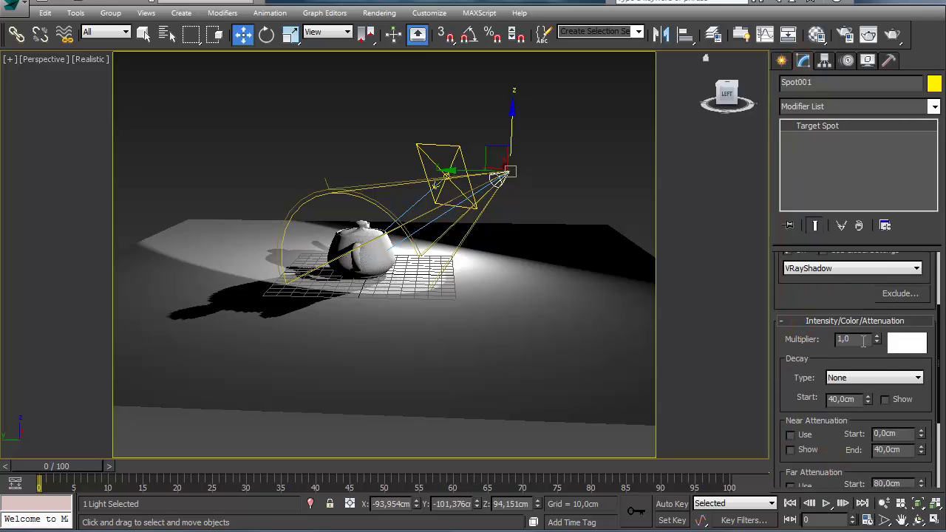
middle_click_drag(468, 192, 405, 247, "alt")
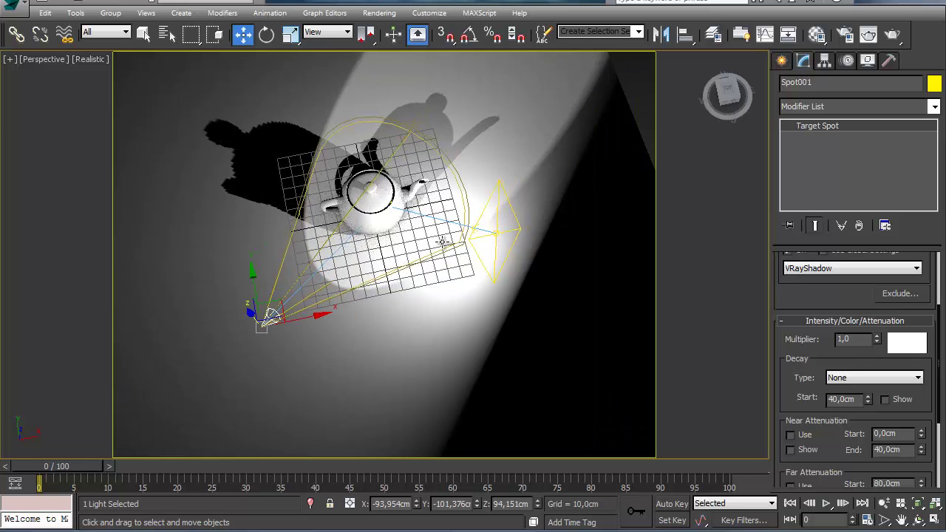
left_click(494, 232)
left_click(494, 230)
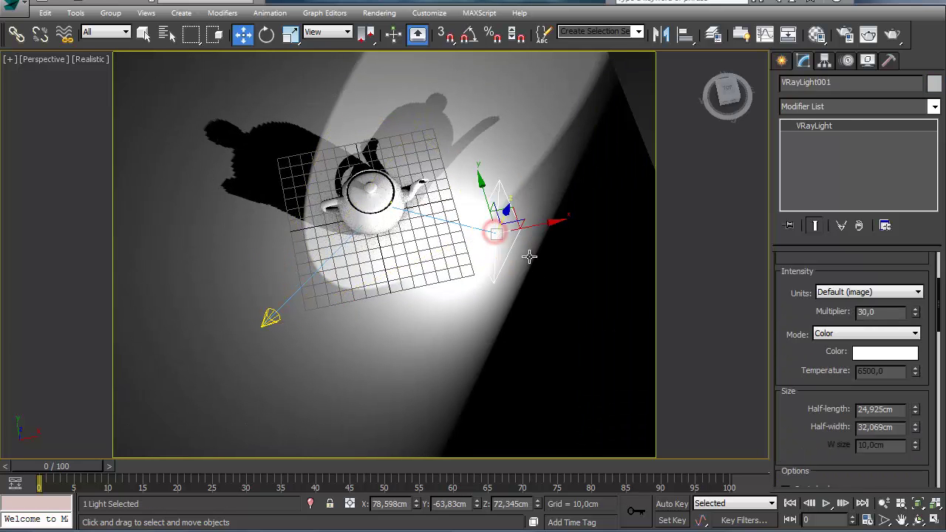
middle_click_drag(396, 255, 289, 206)
scroll(452, 230, "up", 3)
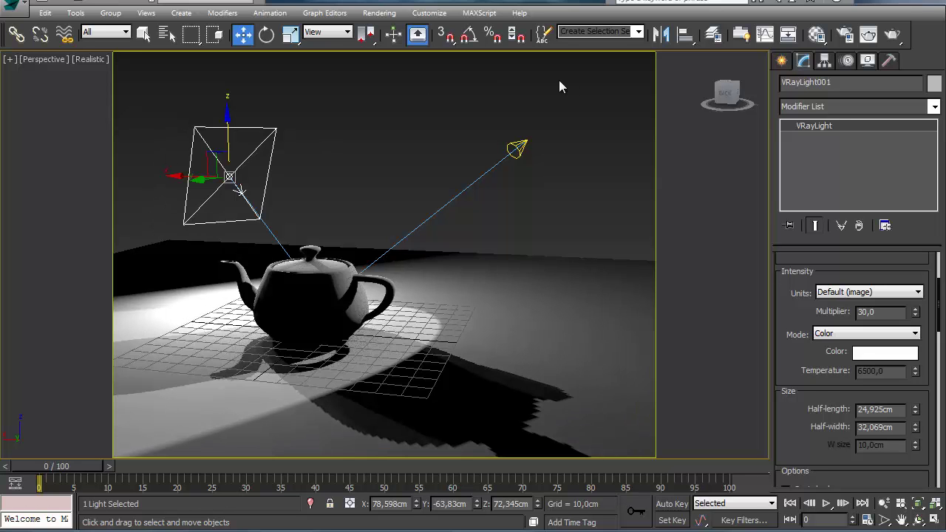
left_click(518, 148)
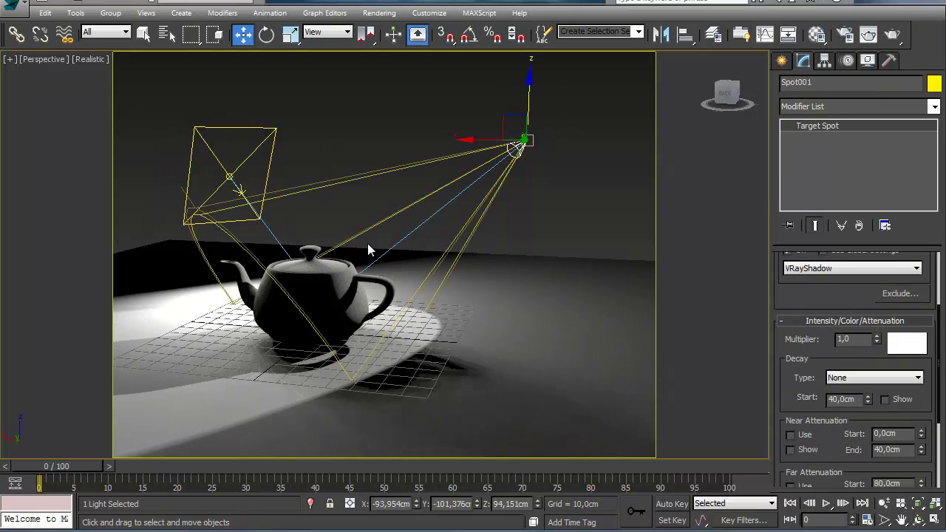
left_click(247, 158)
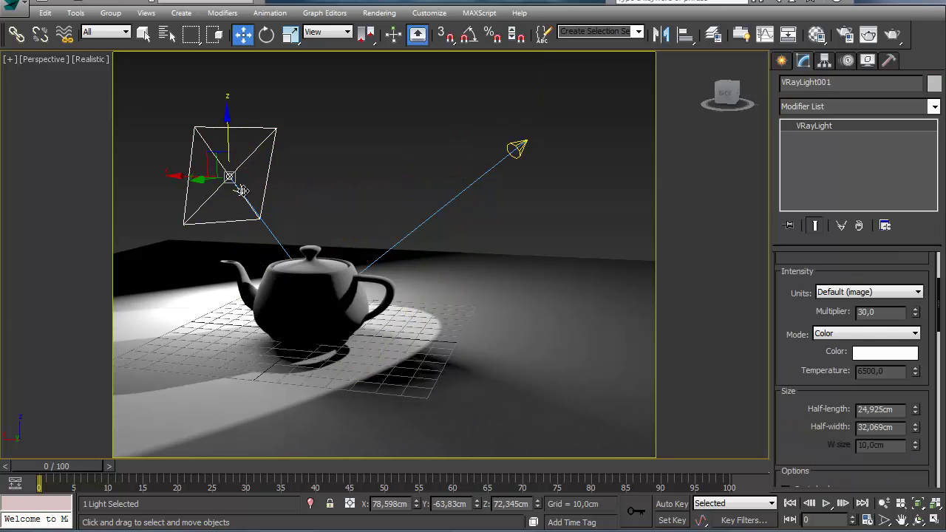
middle_click_drag(235, 192, 540, 278, "alt")
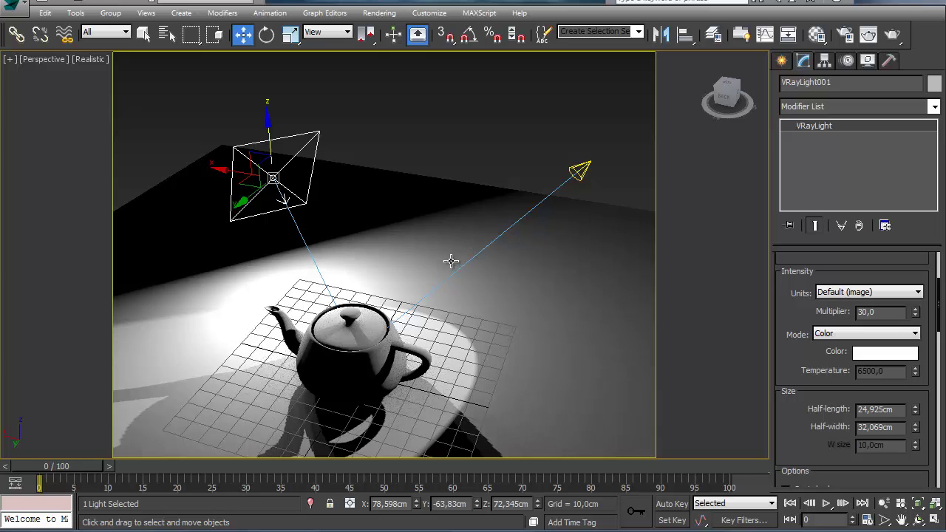
middle_click_drag(463, 241, 446, 222)
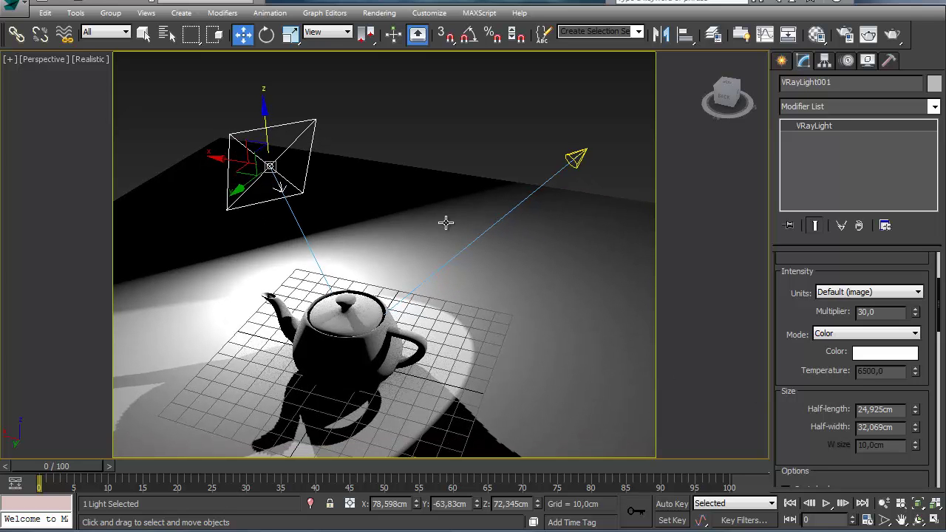
Set the target spotlight's decay type to Inverse Square.
left_click(574, 159)
middle_click_drag(469, 346, 627, 381, "alt")
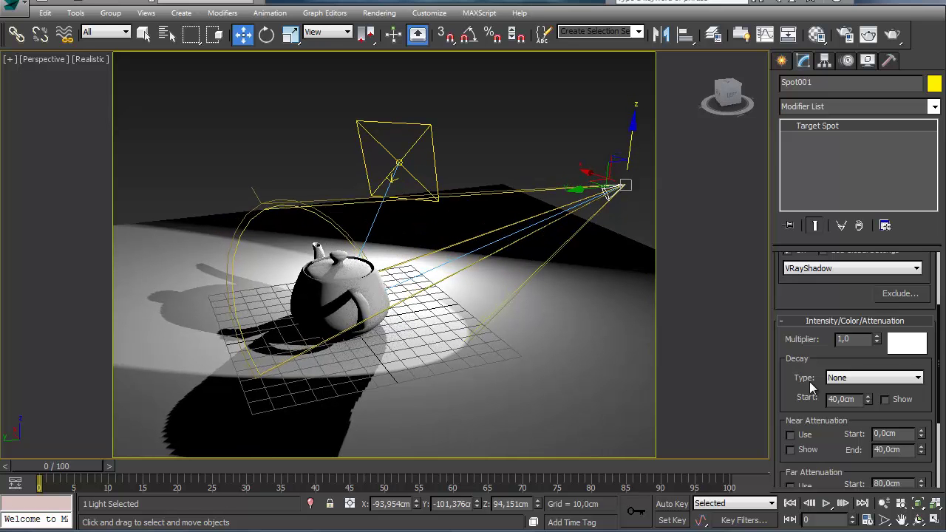
left_click_drag(806, 297, 794, 244)
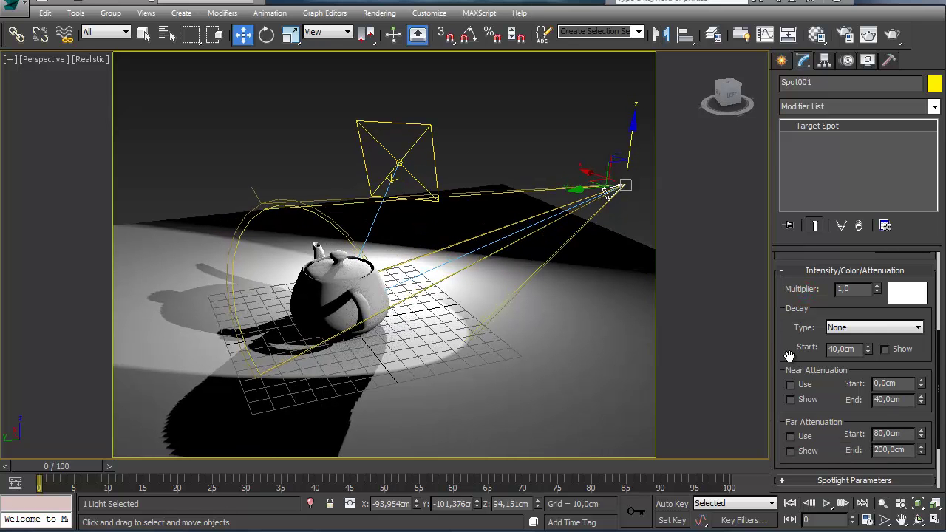
left_click_drag(796, 340, 792, 314)
left_click(917, 279)
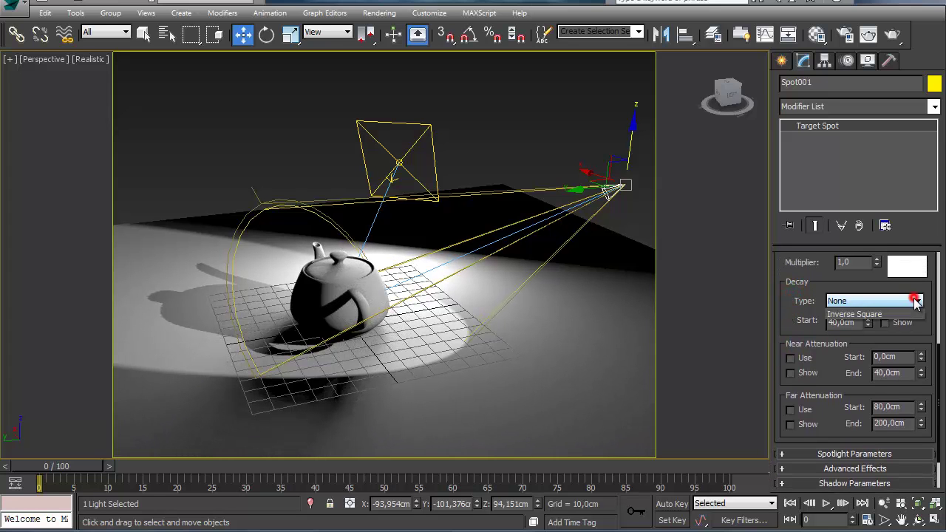
left_click(871, 333)
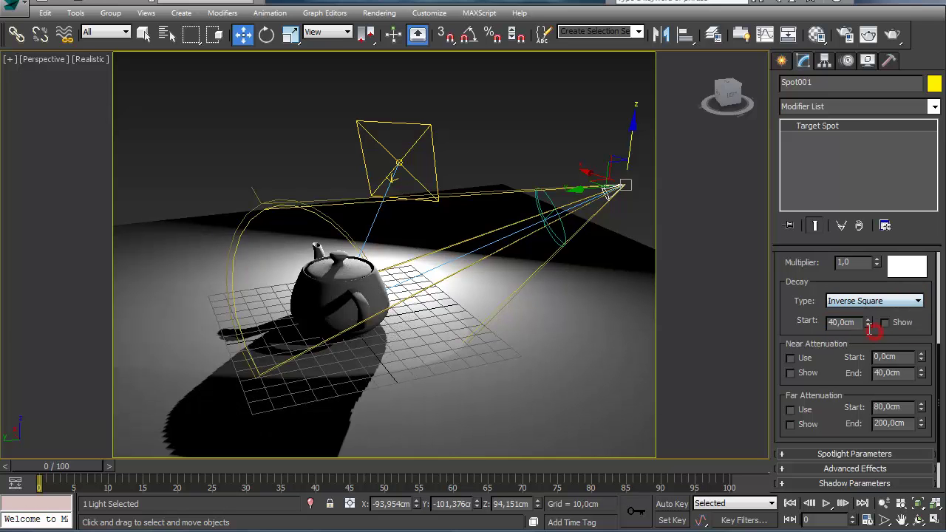
left_click_drag(795, 307, 789, 344)
Increase the spotlight's multiplier to 4.92 and inspect the teapot's lighting from the front and above.
middle_click_drag(516, 314, 451, 367, "alt")
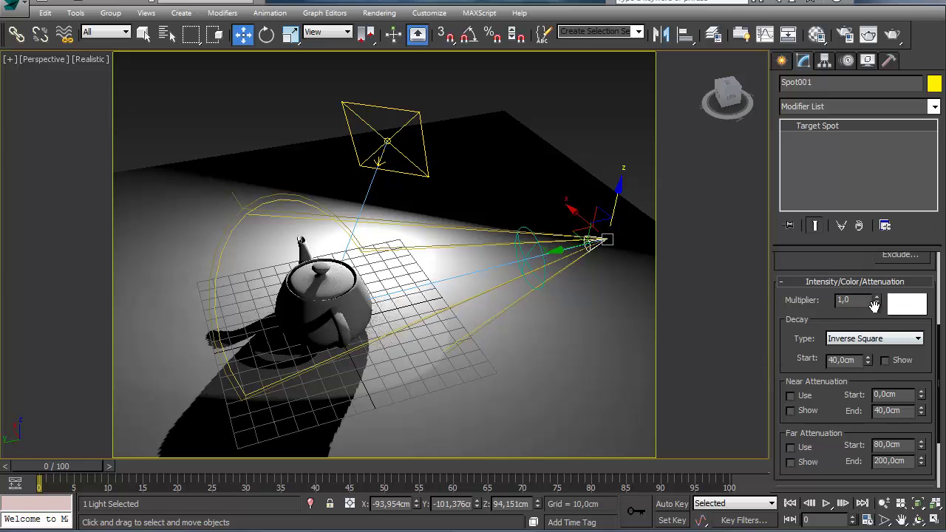
left_click_drag(879, 267, 875, 8)
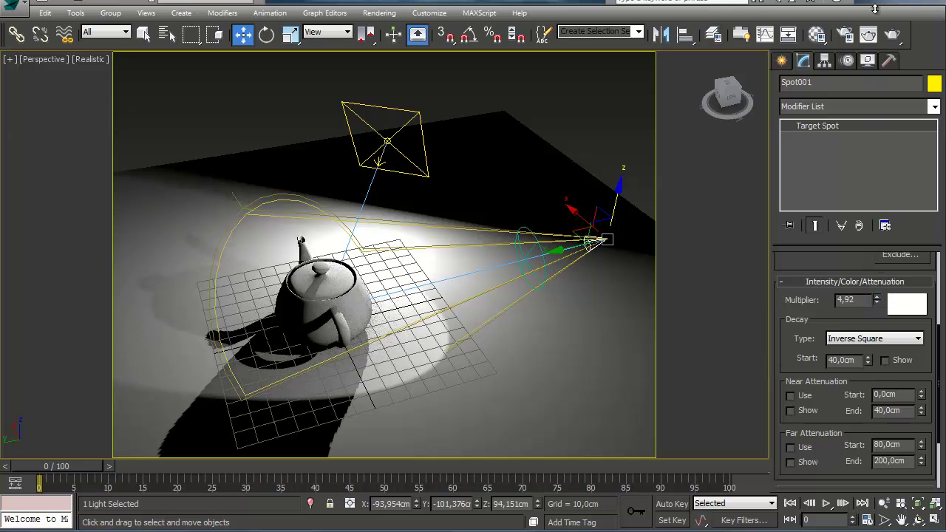
middle_click_drag(536, 204, 335, 240, "alt")
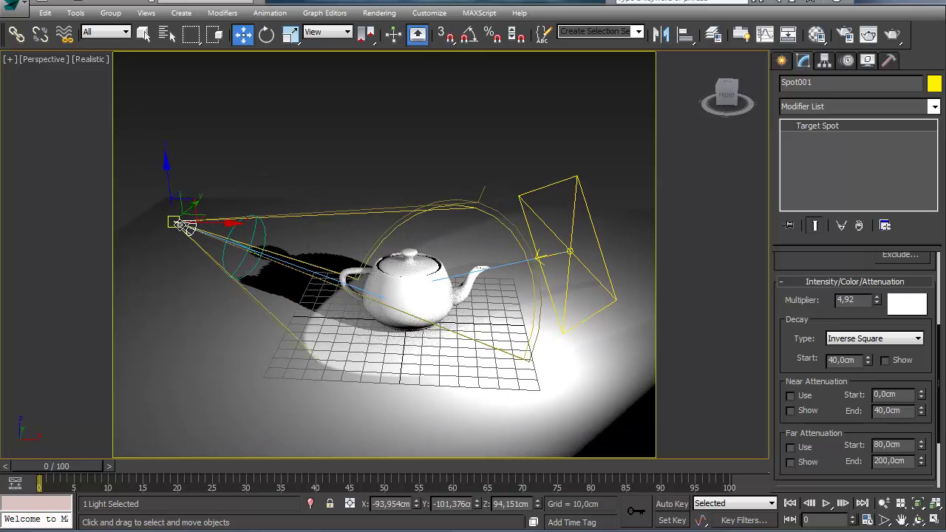
middle_click_drag(332, 213, 346, 315, "alt")
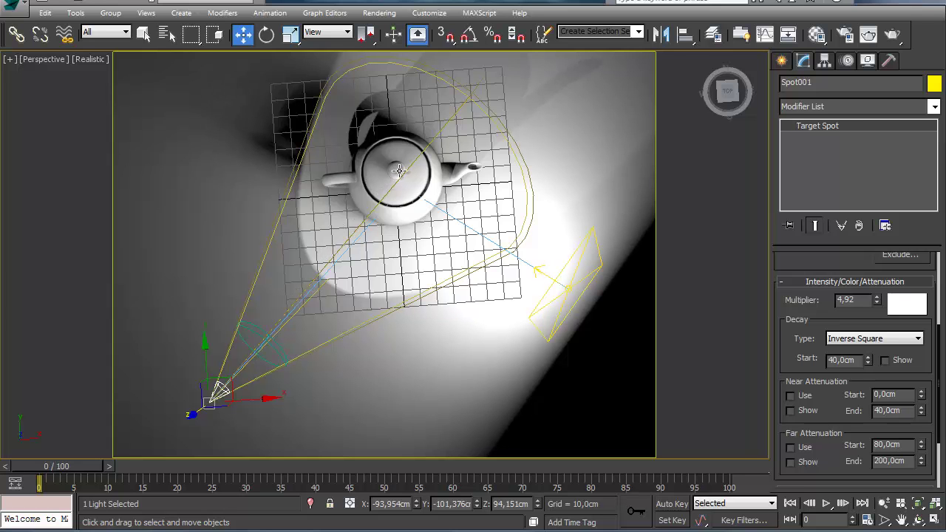
Review the decay type options of the target spotlight, keeping Inverse Square.
middle_click_drag(405, 362, 409, 290, "alt")
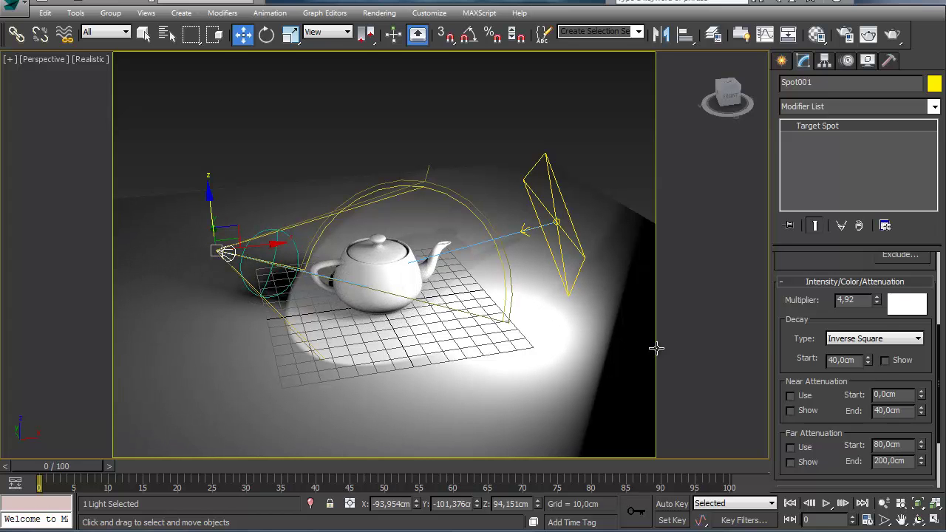
left_click_drag(799, 329, 799, 339)
left_click(916, 349)
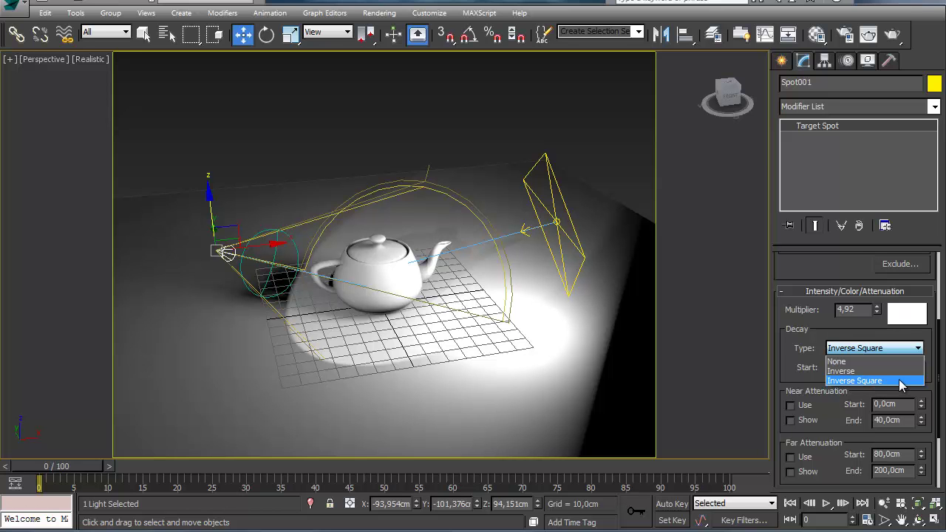
left_click(898, 379)
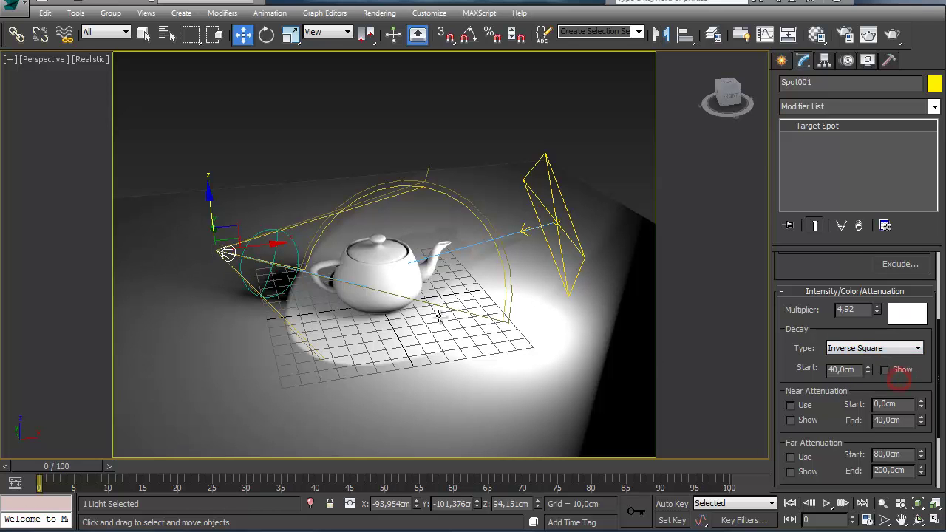
Move the teapot across the floor away from the lights, placing it at about X -1.9 cm, Y 27.8 cm.
left_click(381, 284)
middle_click_drag(380, 284, 362, 355, "alt")
left_click_drag(393, 262, 256, 107)
middle_click_drag(275, 310, 320, 296, "alt")
left_click(372, 177)
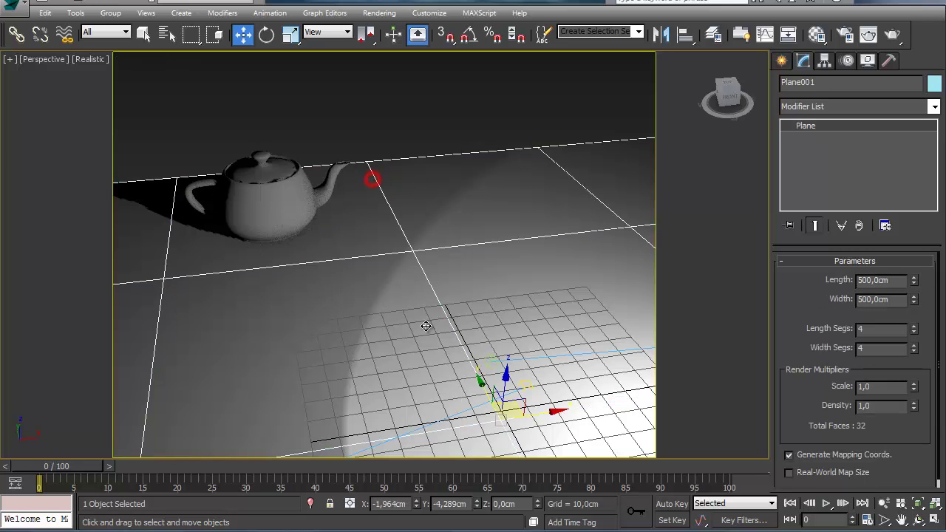
scroll(409, 298, "down", 3)
left_click(293, 238)
middle_click_drag(301, 264, 482, 288, "alt")
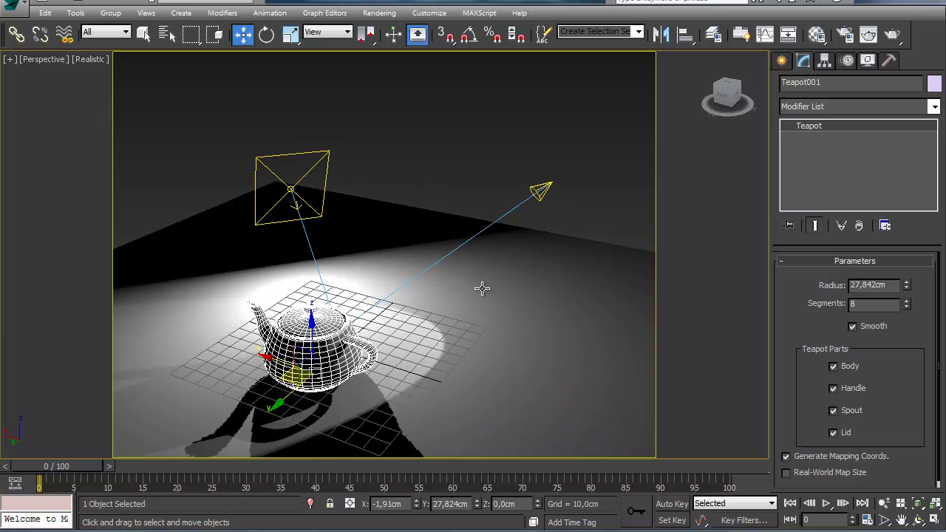
Move the VRay plane light far from the teapot and raise it, to about X 138, Y -130, Z 132 cm.
left_click(326, 155)
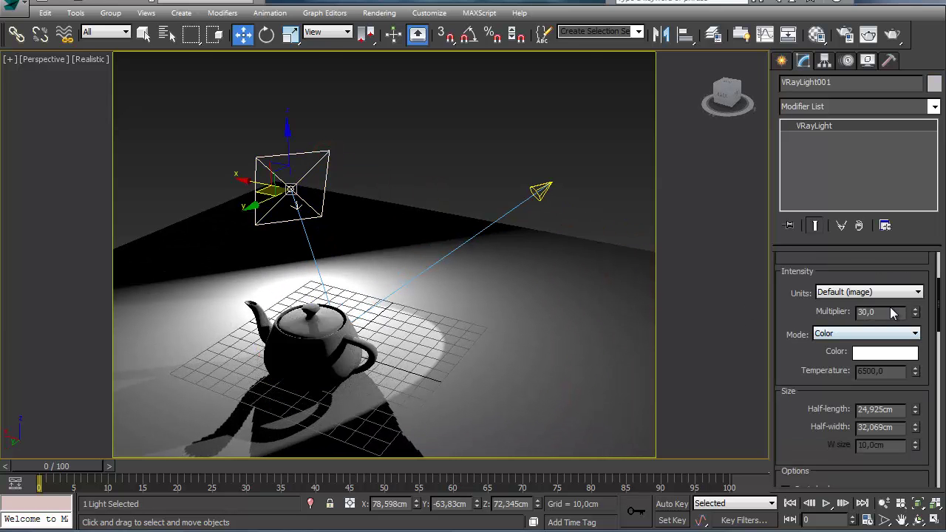
middle_click_drag(550, 331, 340, 413, "alt")
middle_click_drag(372, 380, 366, 343, "alt")
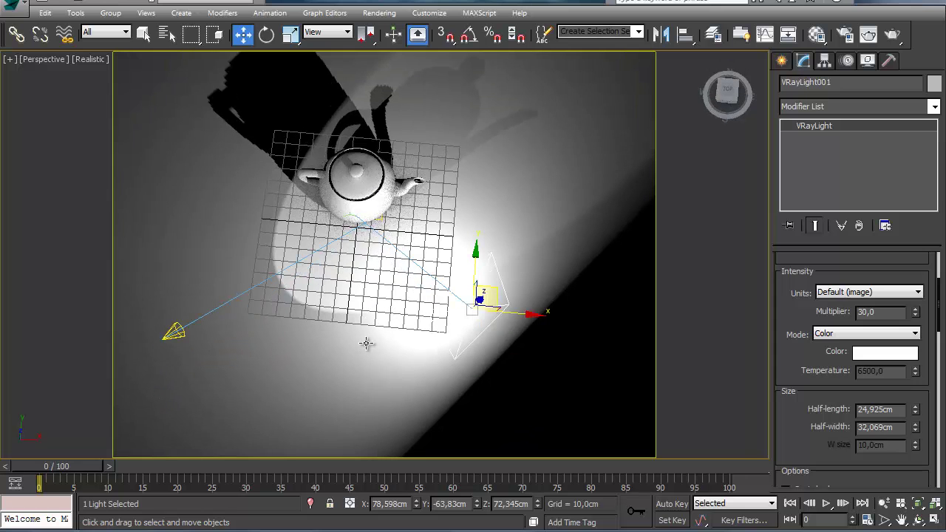
left_click_drag(497, 289, 599, 426)
middle_click_drag(557, 382, 573, 276, "alt")
left_click_drag(612, 259, 585, 188)
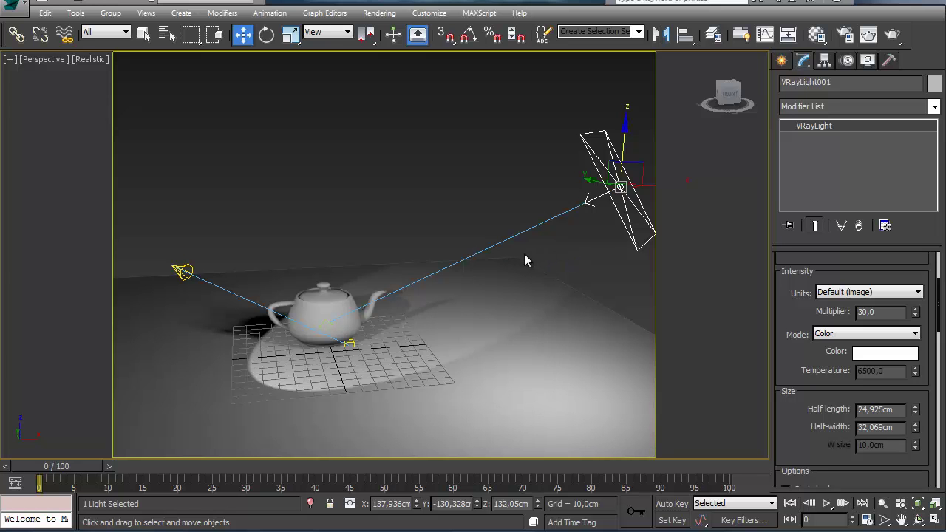
Bring the VRay plane light closer to the teapot and lower it, to about X 77, Y -61, Z 98 cm.
middle_click_drag(475, 255, 484, 334, "alt")
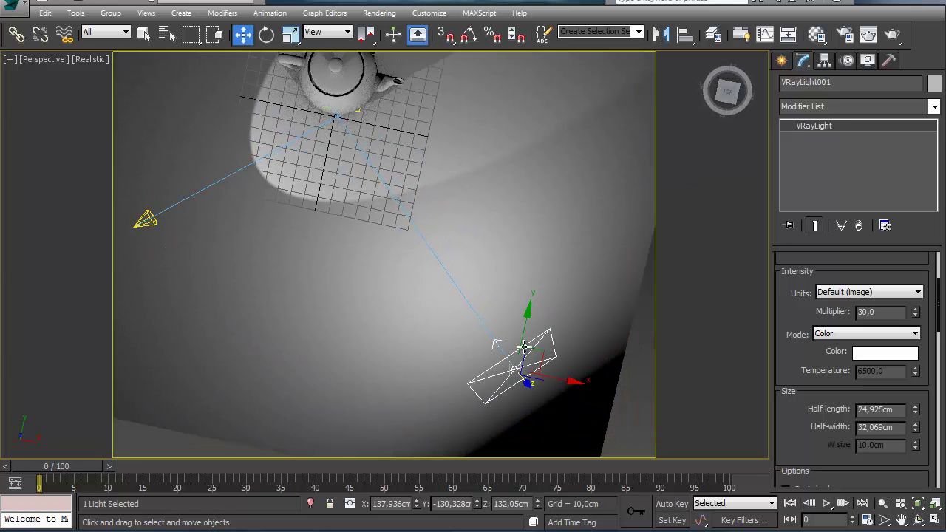
left_click_drag(531, 353, 504, 292)
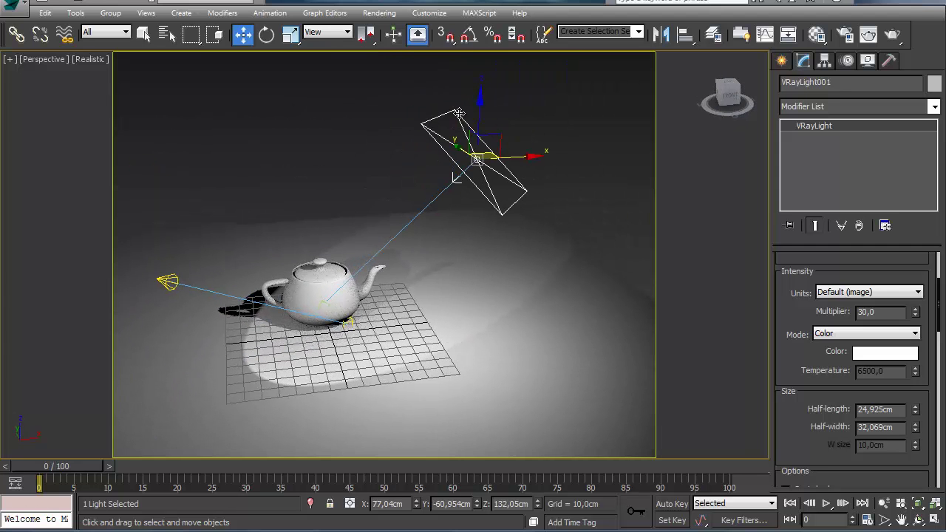
left_click_drag(481, 110, 488, 168)
middle_click_drag(287, 289, 350, 298)
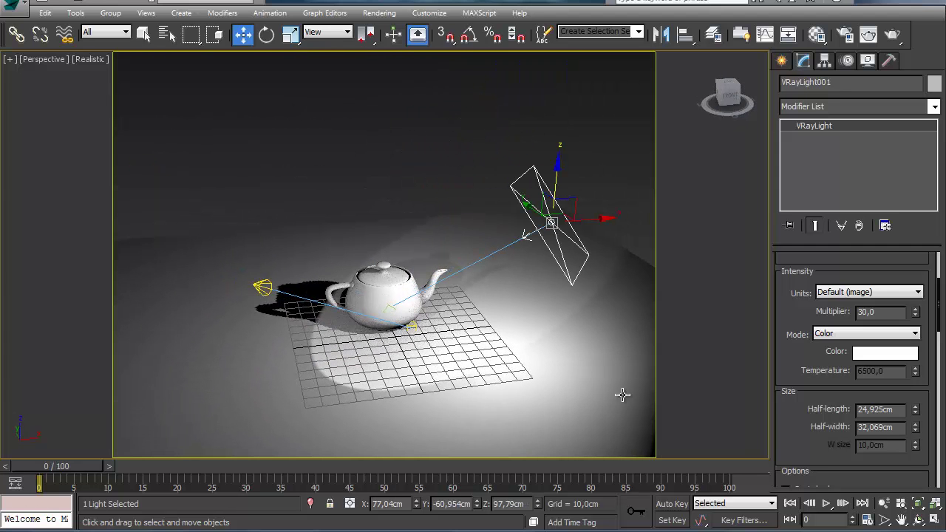
Compare the multipliers of the VRay plane light and the target spotlight, and delete the spotlight.
double_click(896, 312)
left_click(260, 286)
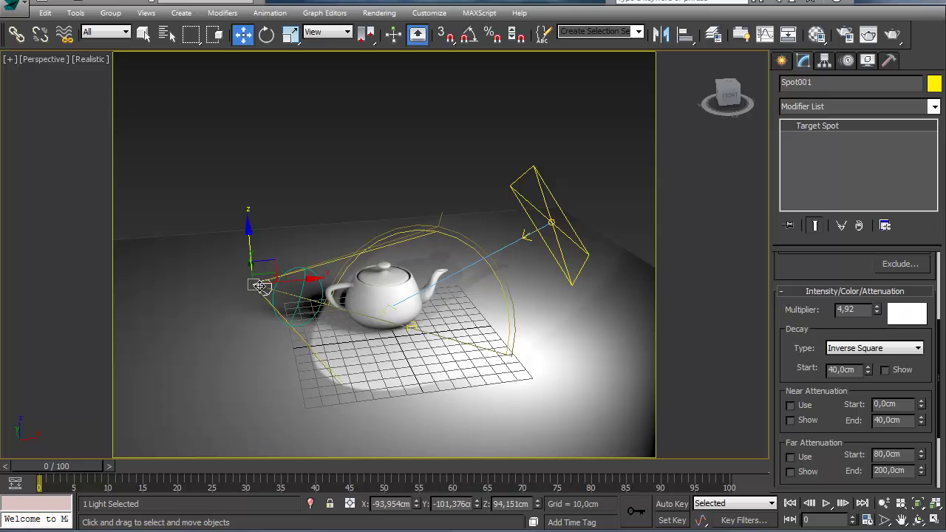
left_click(553, 221)
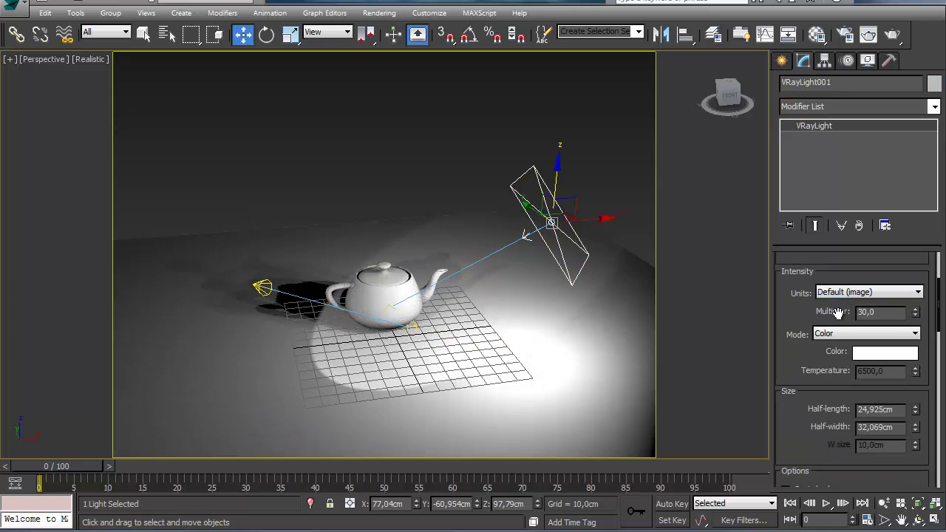
left_click(260, 287)
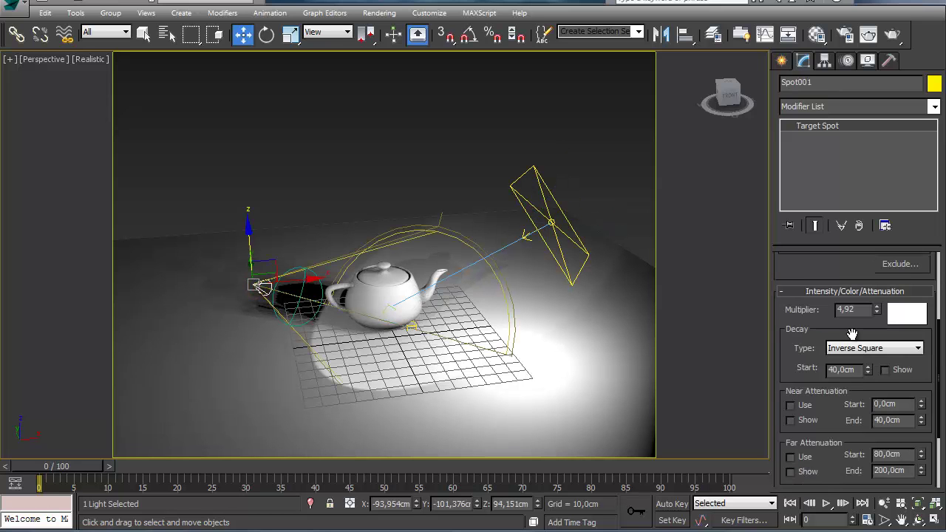
mouse_move(807, 320)
left_mouse_down()
mouse_move(878, 334)
mouse_move(794, 326)
left_mouse_up()
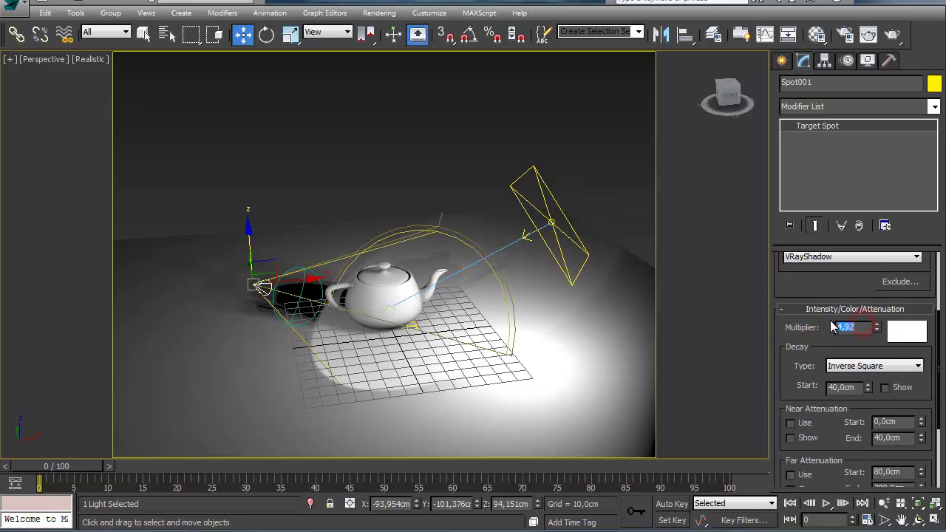
middle_click_drag(362, 252, 358, 249)
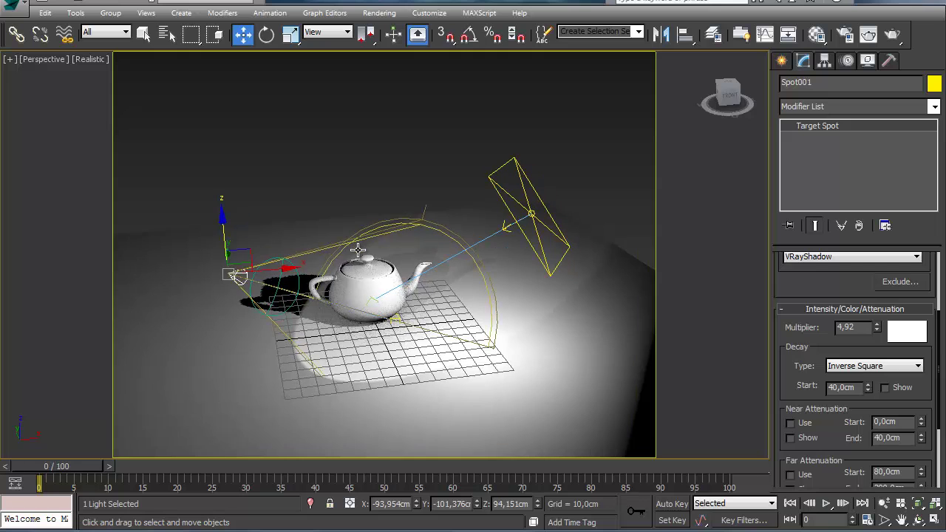
left_click(358, 249)
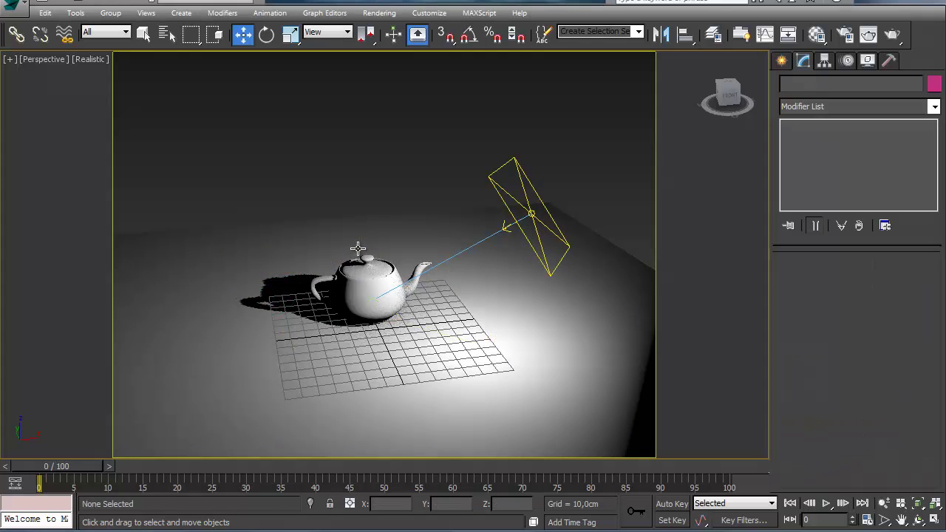
Set the VRay plane light's intensity units to Luminous power (lm) and look over the other unit options.
left_click(530, 212)
left_click(530, 212)
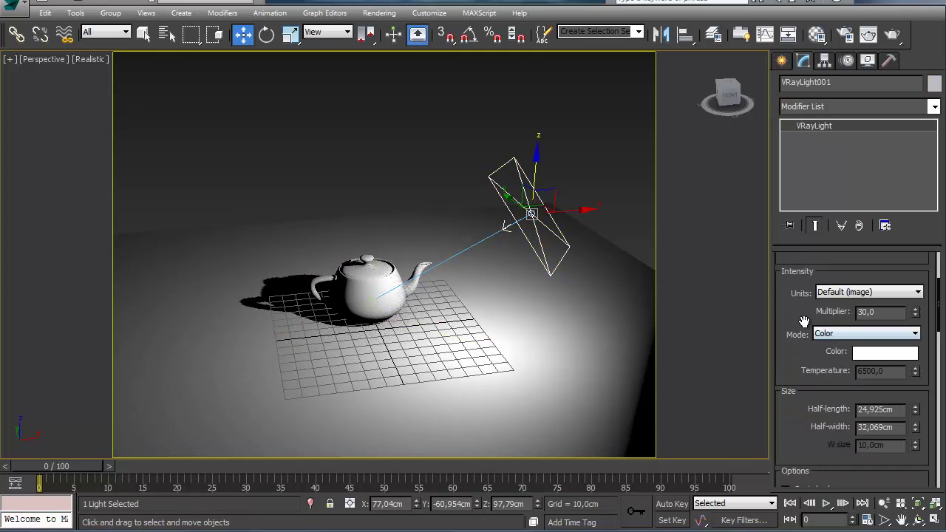
left_click(848, 292)
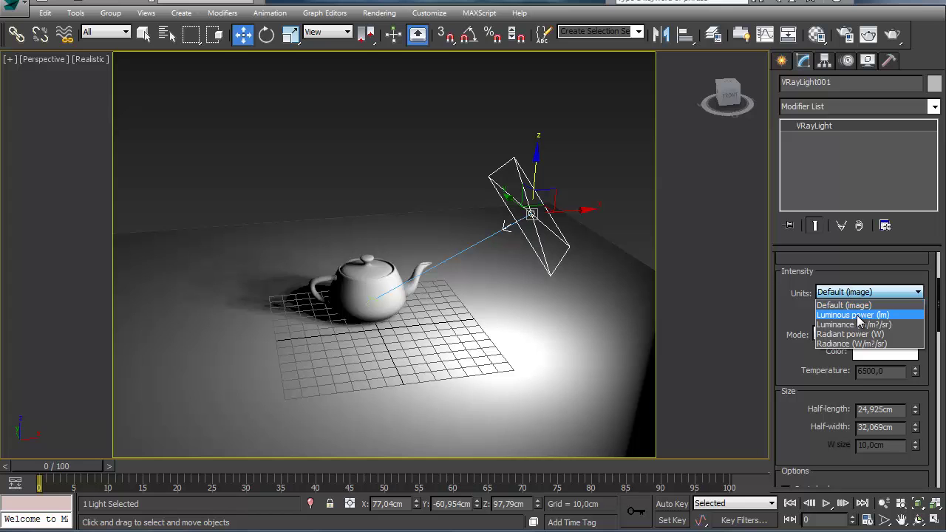
left_click(862, 314)
left_click(857, 292)
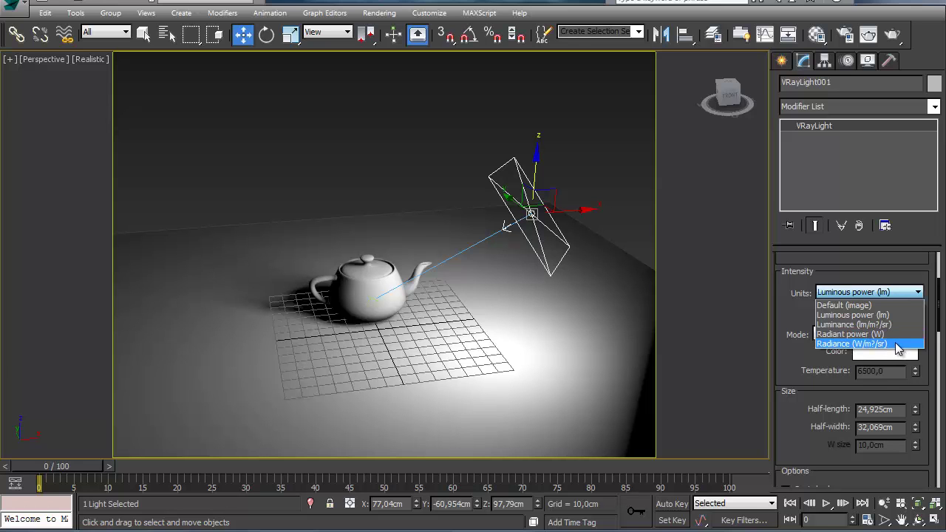
left_click(832, 316)
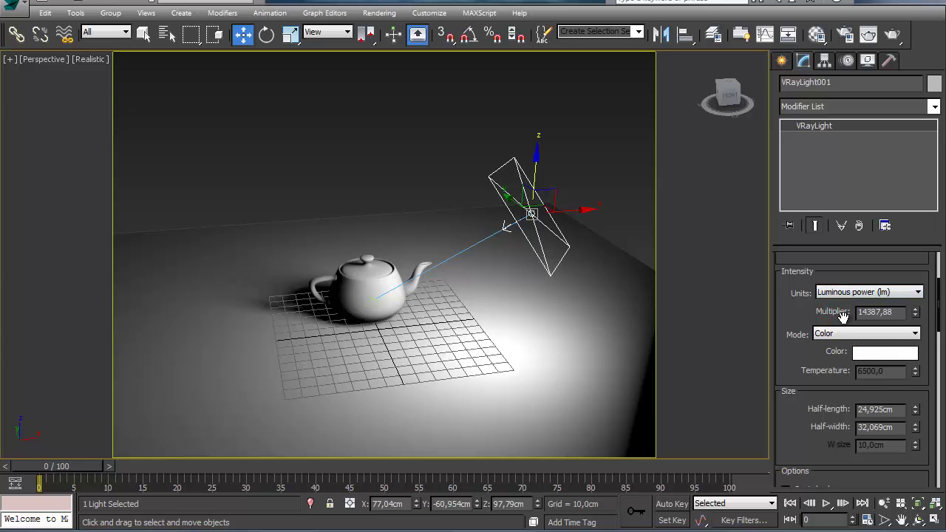
Create a photometric target light aimed at the teapot opposite the VRay light and raise it to about Z 97 cm.
left_click(783, 59)
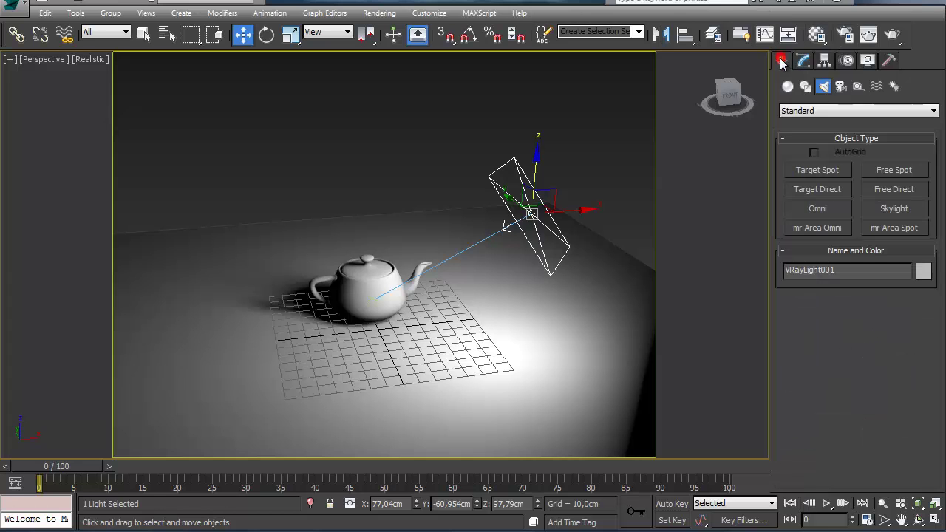
left_click(823, 110)
left_click(806, 125)
left_click(817, 169)
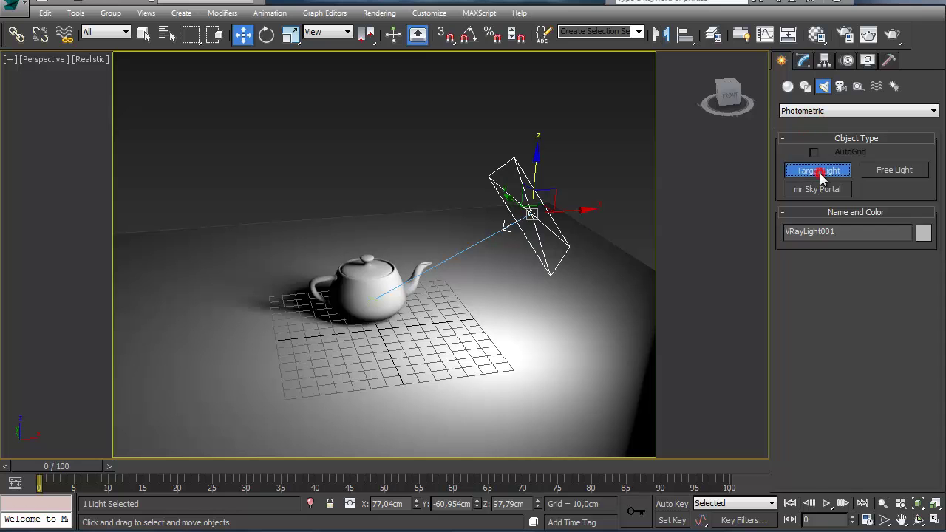
left_click_drag(230, 393, 364, 363)
right_click(363, 362)
left_click_drag(227, 349, 272, 176)
Review the photometric light's shadow, distribution and color settings, and express its intensity in lm.
left_click(804, 61)
left_click_drag(820, 351, 820, 331)
scroll(812, 348, "up", 5)
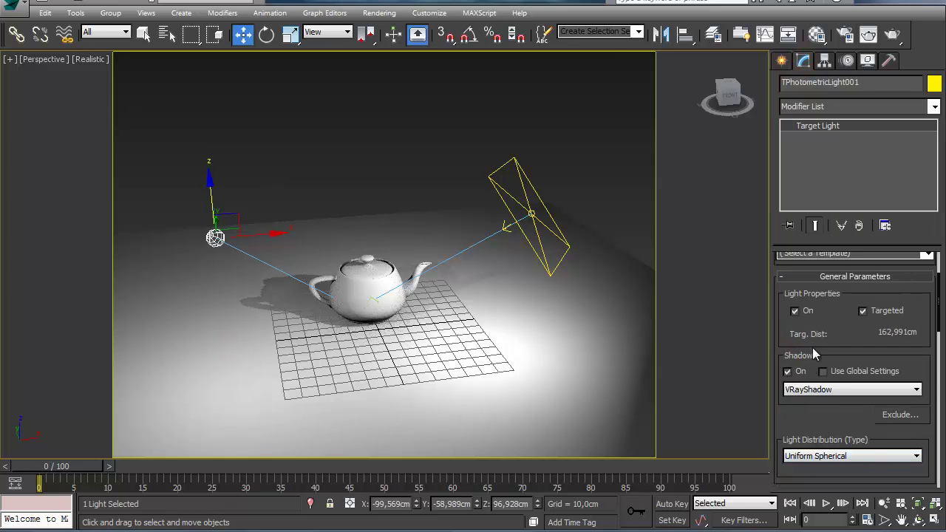
scroll(813, 348, "down", 5)
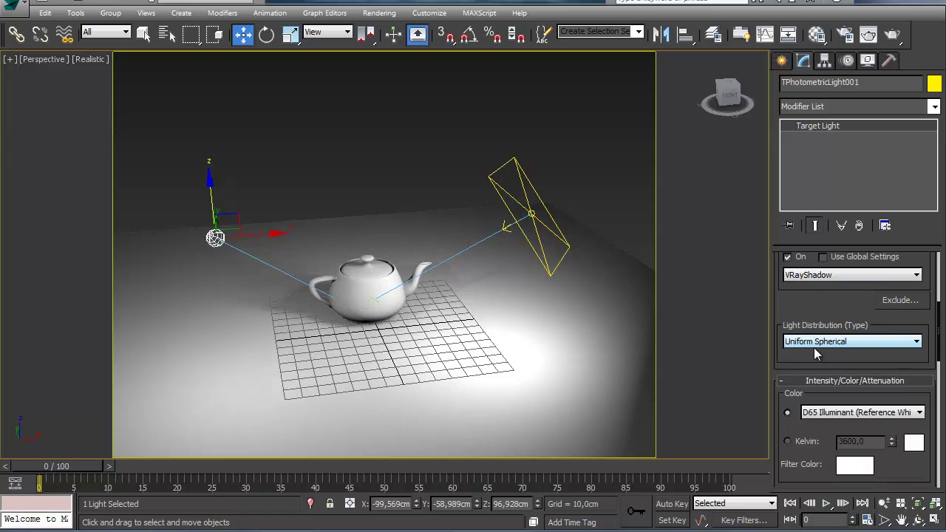
left_click_drag(809, 421, 805, 286)
left_click(789, 328)
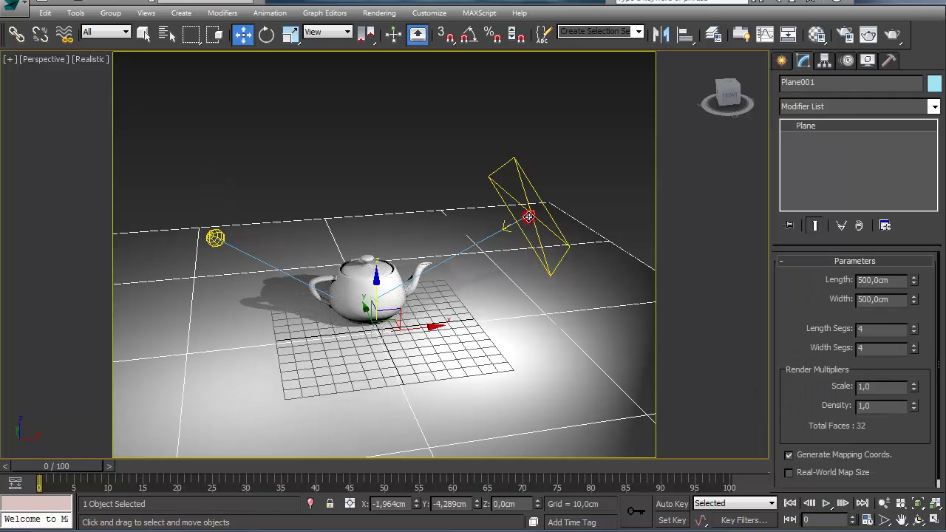
Compare intensity units with the VRay light, switching the photometric light to lx at, cd and back to lm.
left_click(531, 215)
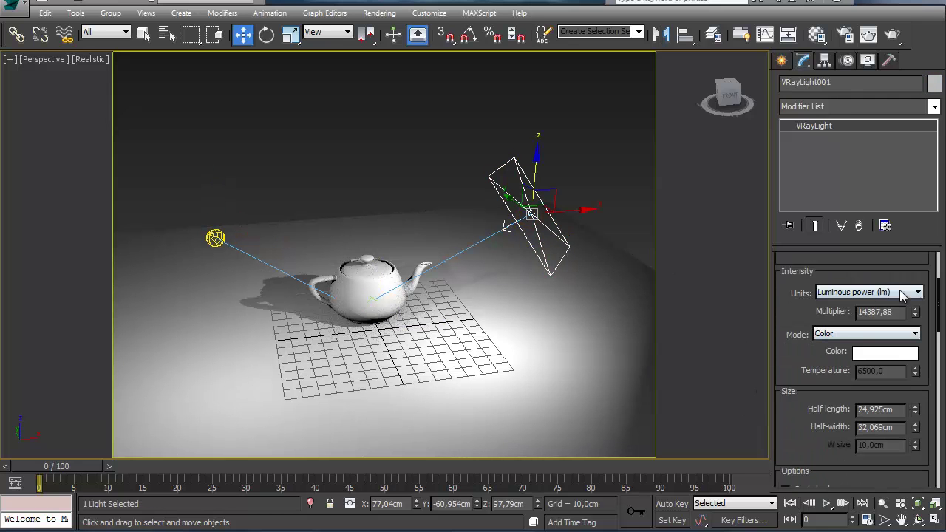
left_click(214, 237)
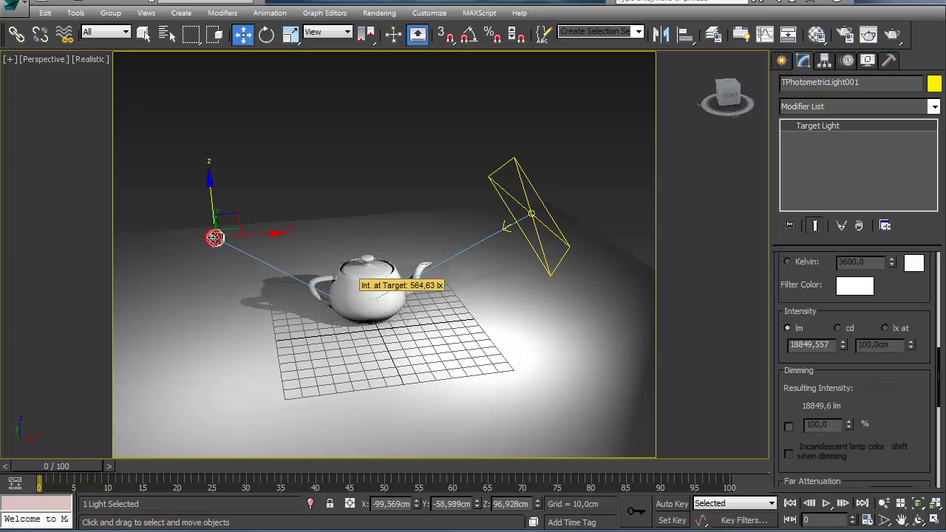
left_click(886, 327)
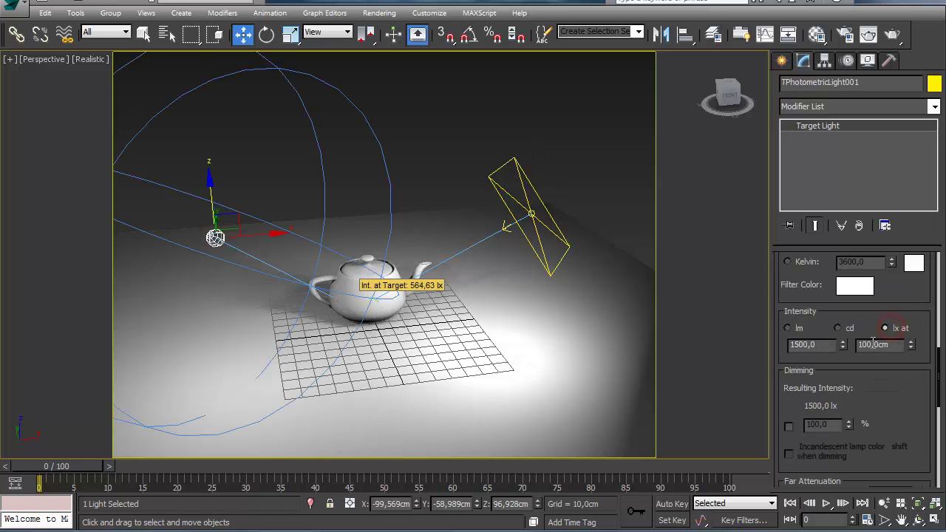
left_click(841, 329)
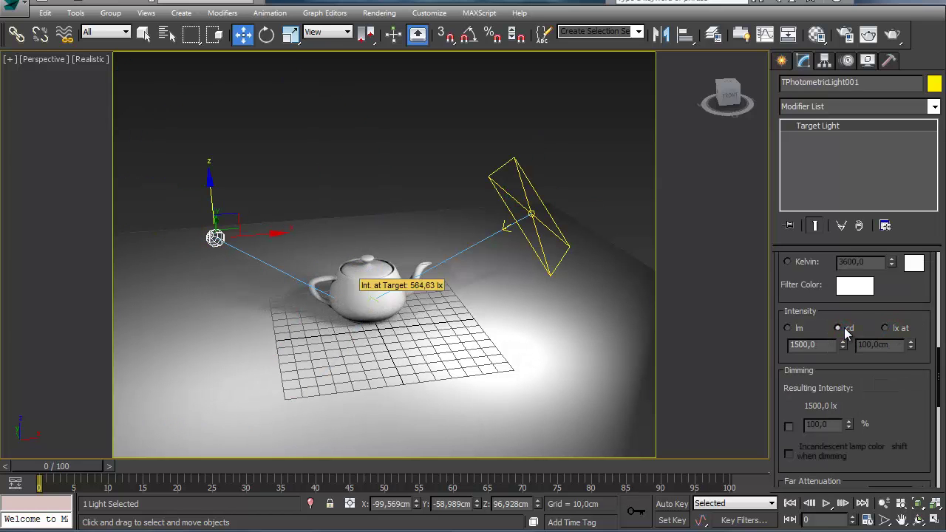
left_click(798, 328)
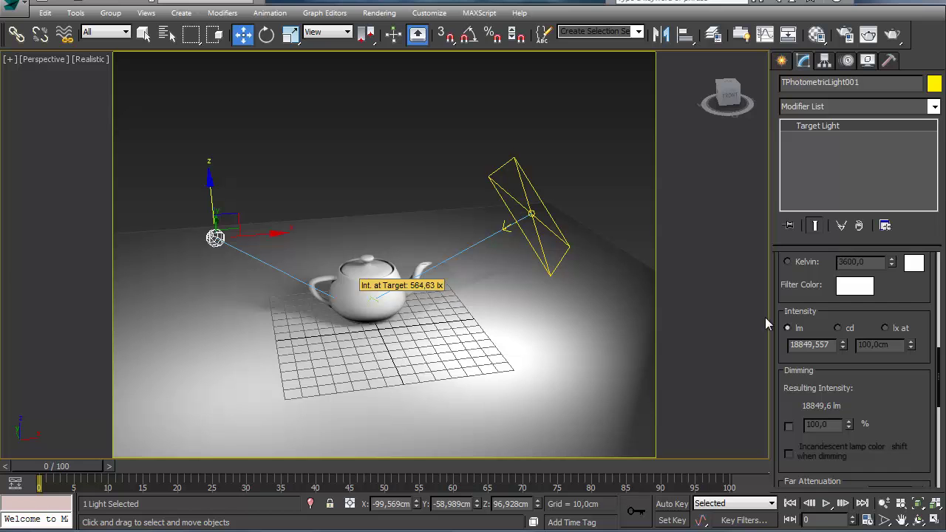
Delete the photometric target light and reselect the VRay plane light to view its intensity settings.
left_click(532, 215)
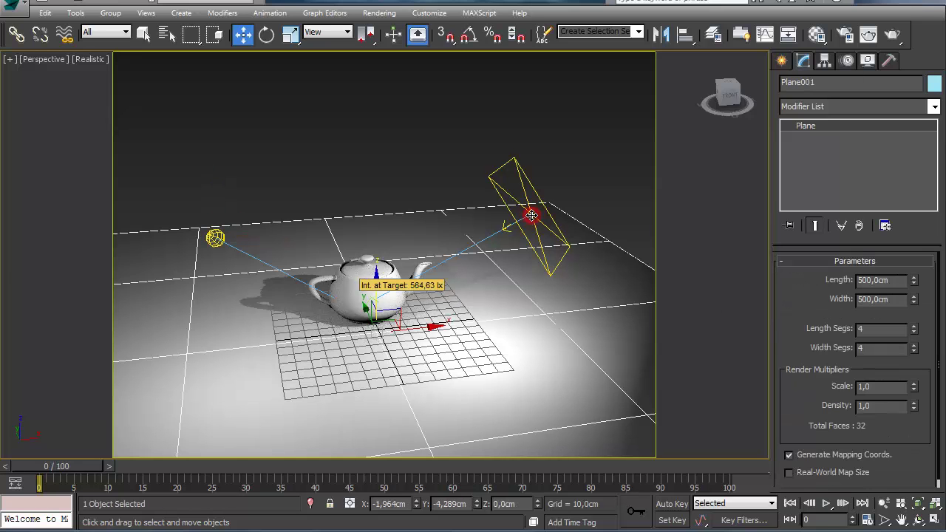
left_click(531, 215)
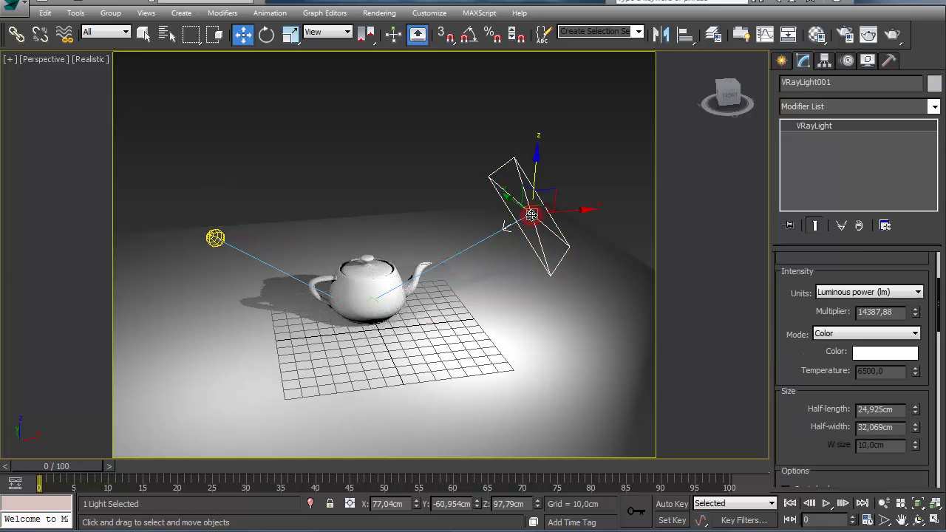
left_click(216, 237)
key("Delete")
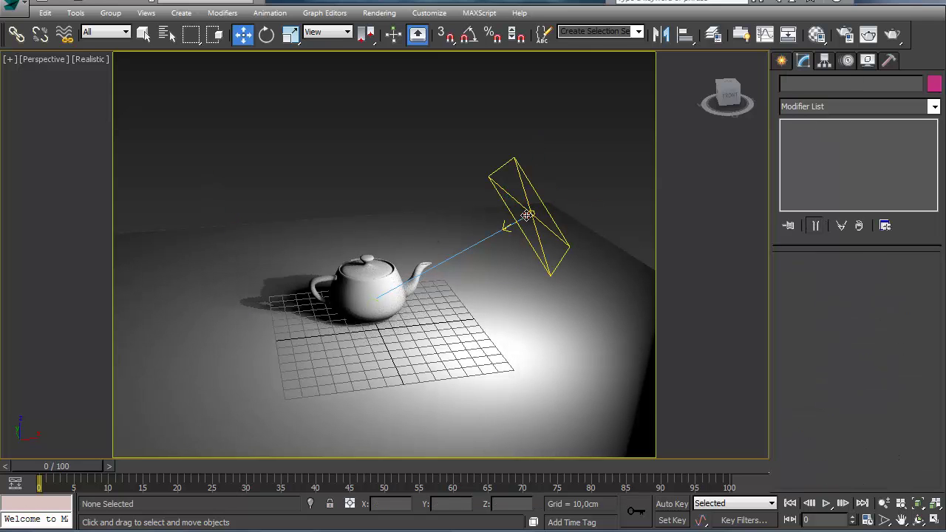
left_click(527, 215)
left_click(528, 216)
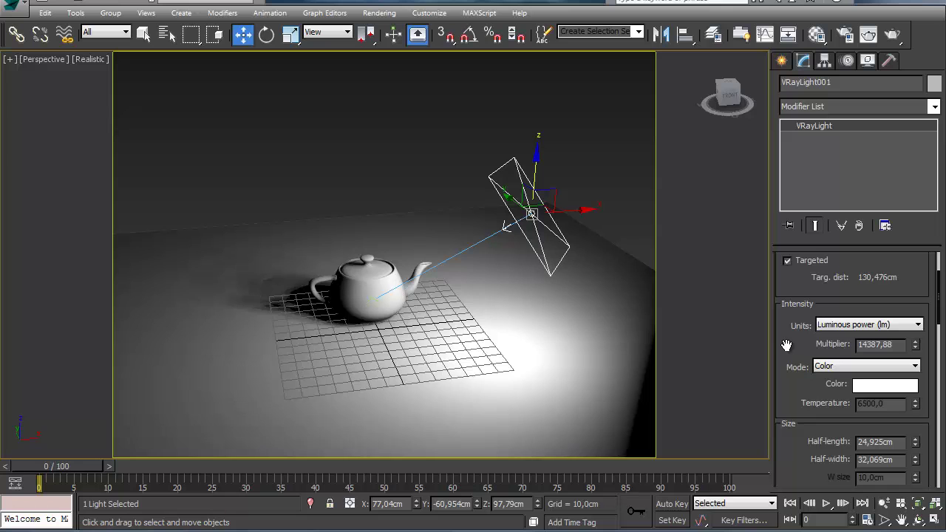
Compare the VRay light's Default (image) and Luminous power (lm) intensity units, finishing on Default (image).
left_click(830, 325)
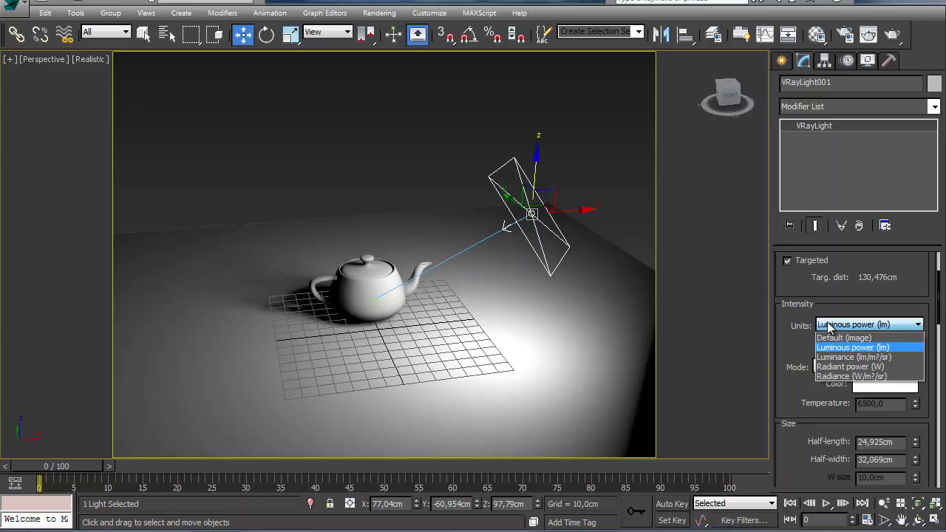
left_click(839, 337)
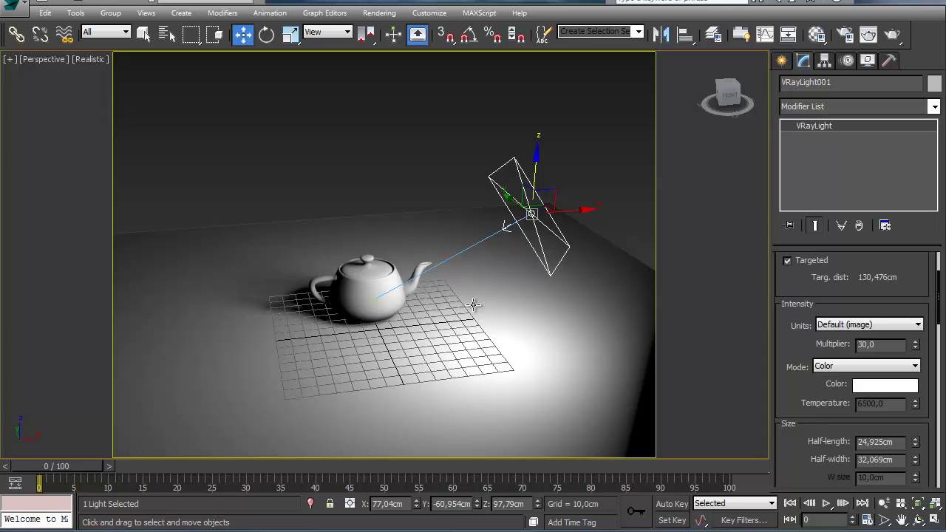
left_click(908, 328)
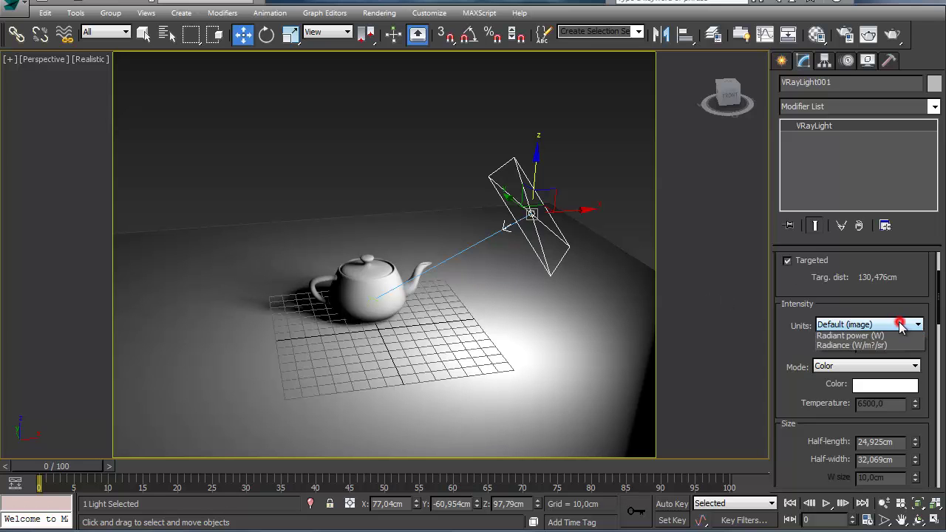
left_click(875, 344)
left_click(873, 324)
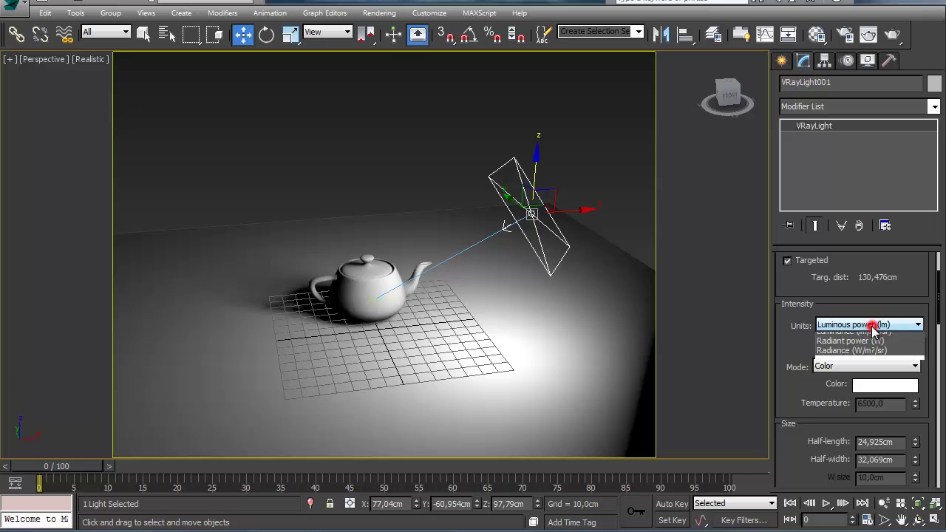
left_click(873, 334)
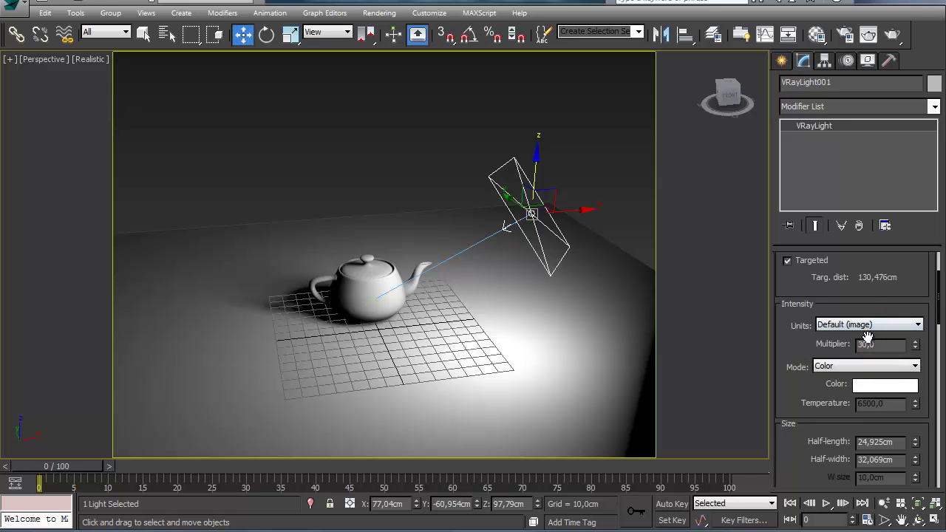
Lower the VRay light's multiplier to 21 and test render the teapot view.
scroll(381, 285, "up", 3)
scroll(385, 284, "down", 5)
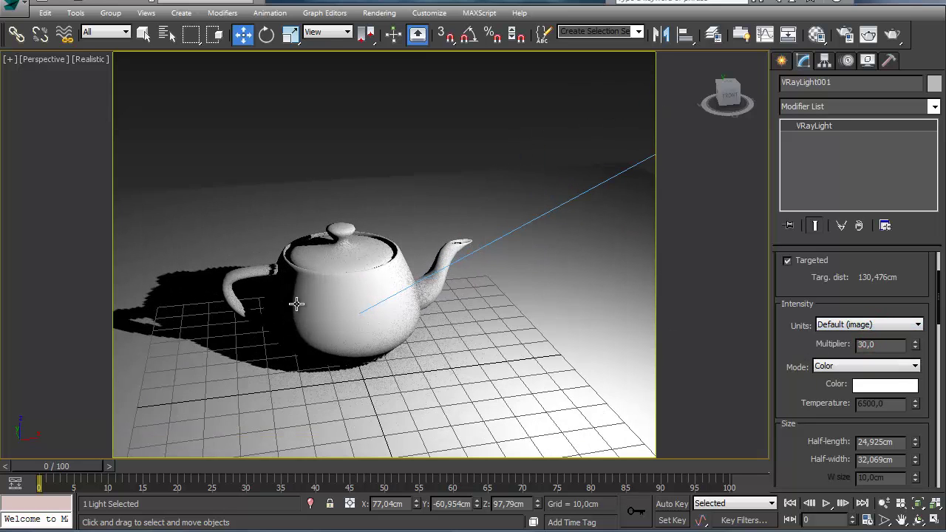
scroll(322, 290, "up", 6)
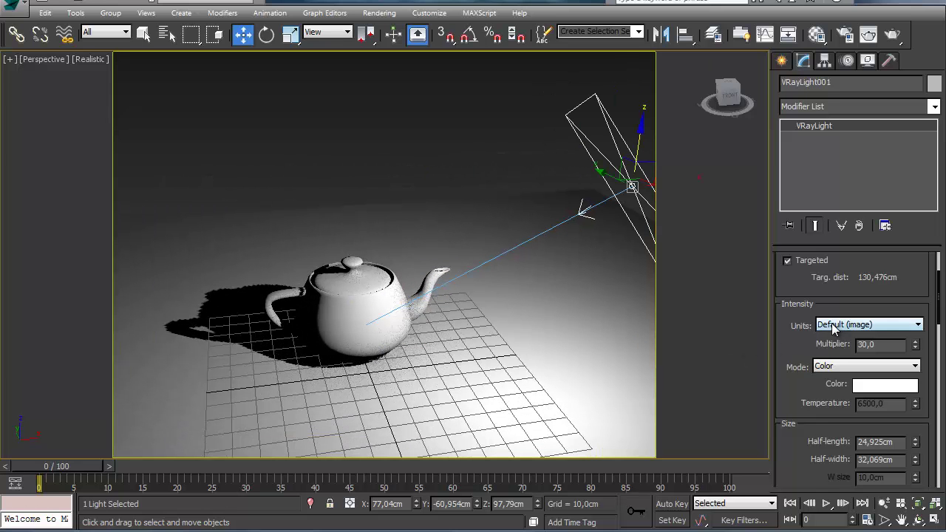
double_click(885, 344)
mouse_move(916, 348)
left_mouse_down()
mouse_move(917, 366)
mouse_move(916, 357)
left_mouse_up()
middle_click_drag(414, 328, 433, 325)
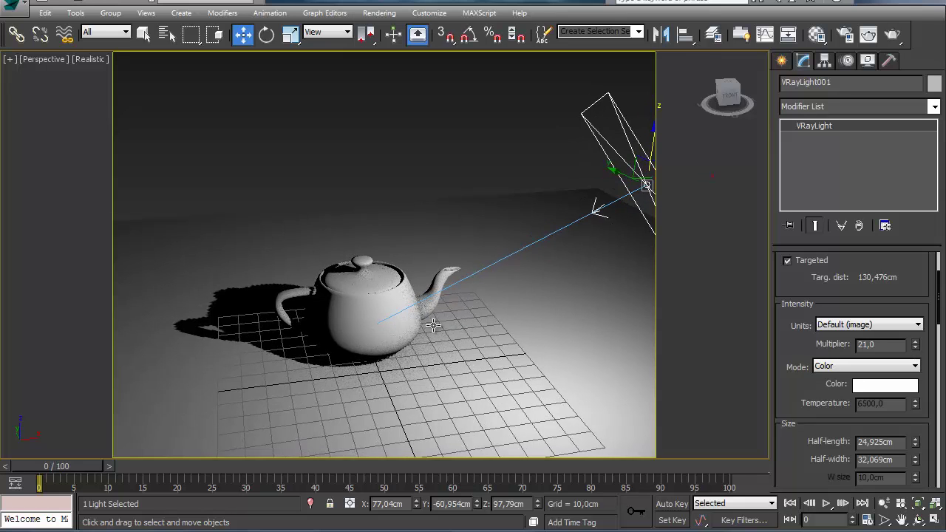
key("shift+q")
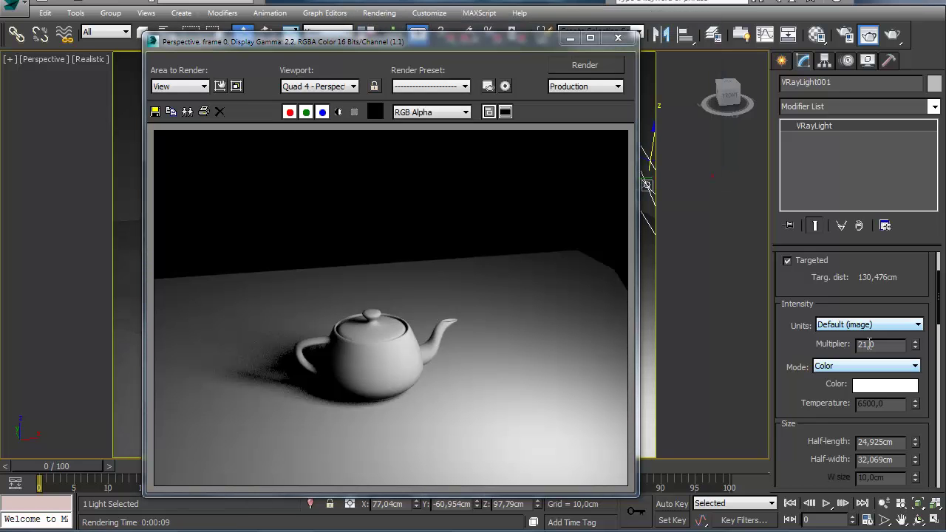
left_click(618, 38)
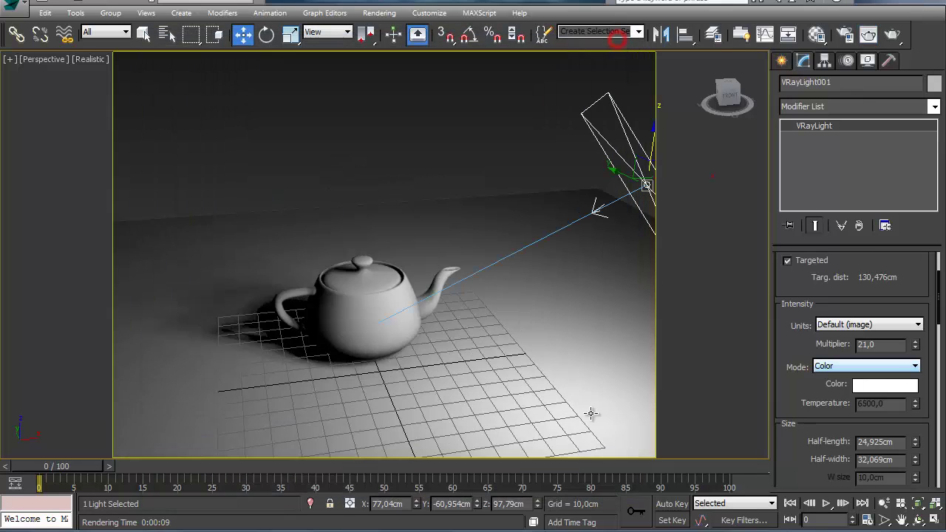
In Color mode, set the light's color to blue with RGB 6, 46, 255 and test render the scene.
scroll(798, 331, "down", 2)
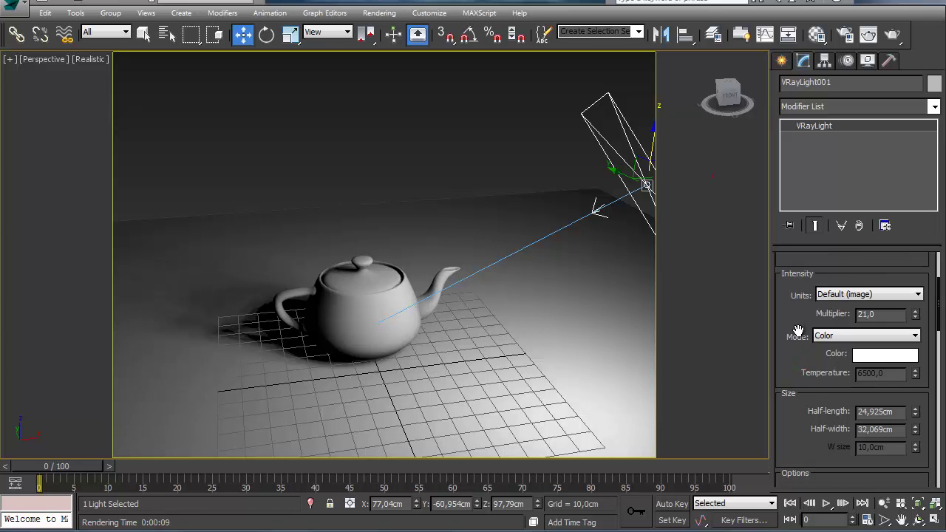
left_click(834, 337)
left_click(839, 346)
left_click(878, 356)
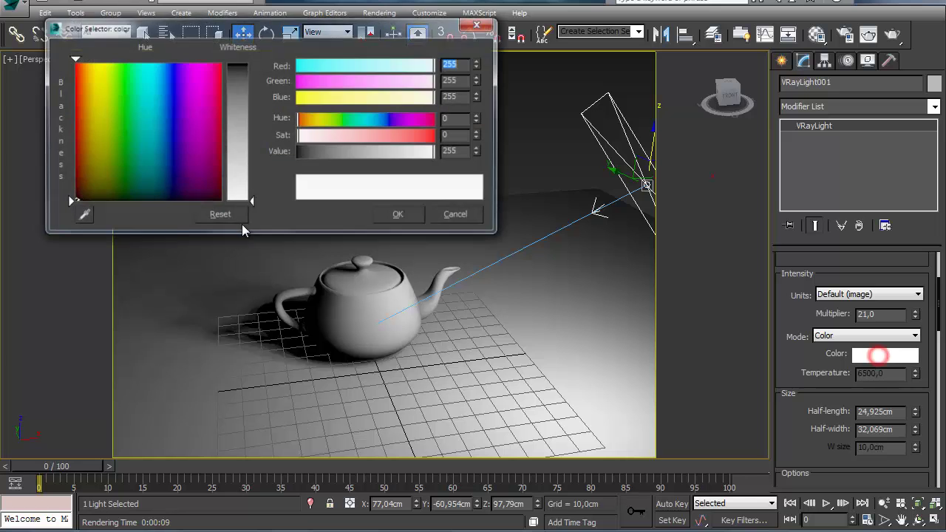
left_click_drag(374, 65, 322, 82)
left_click(400, 215)
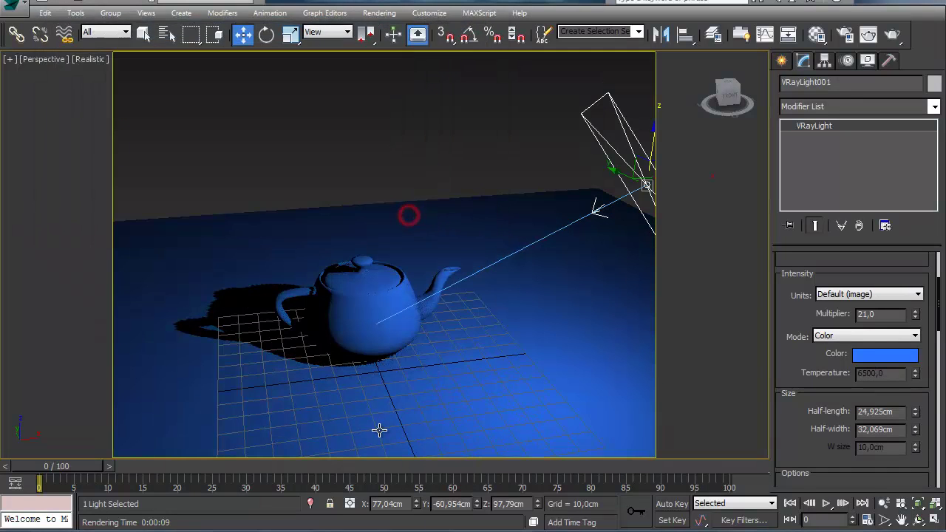
left_click(895, 36)
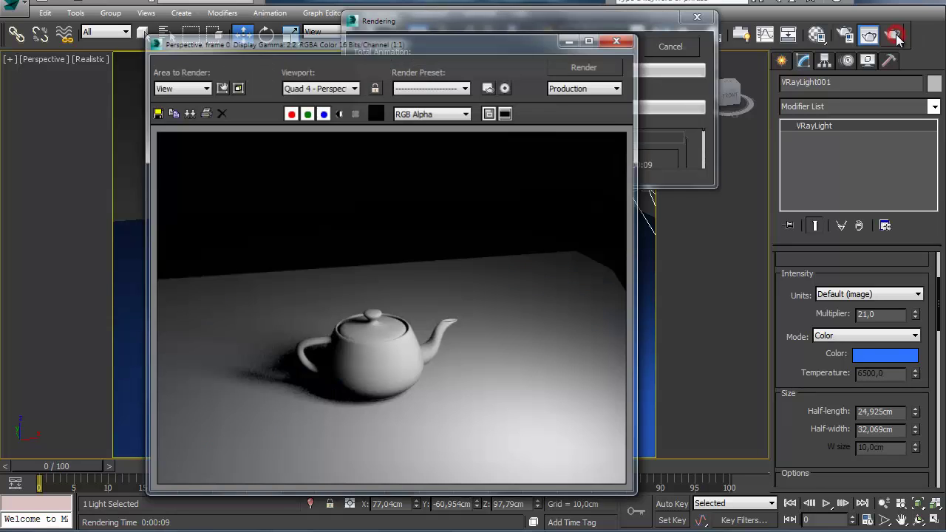
left_click(618, 40)
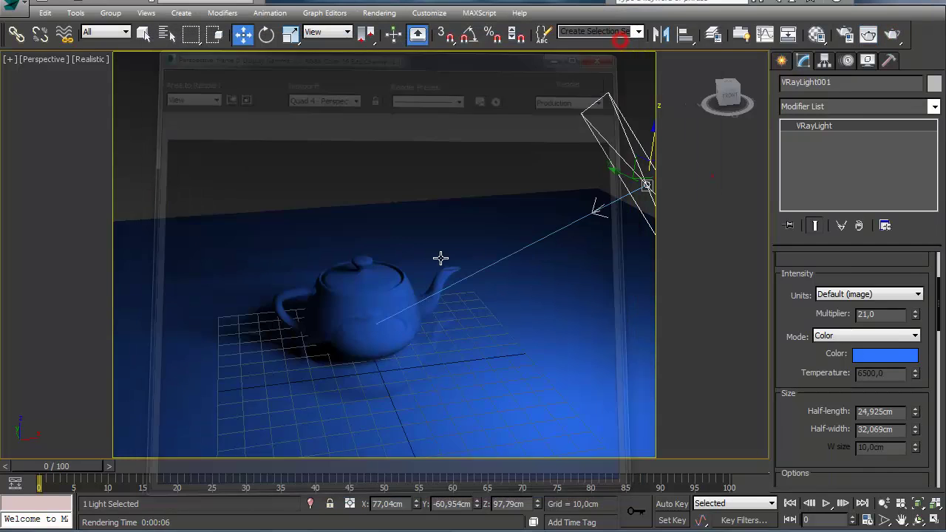
Change the light's color to a pale peach with RGB 212, 162, 141.
left_click(887, 357)
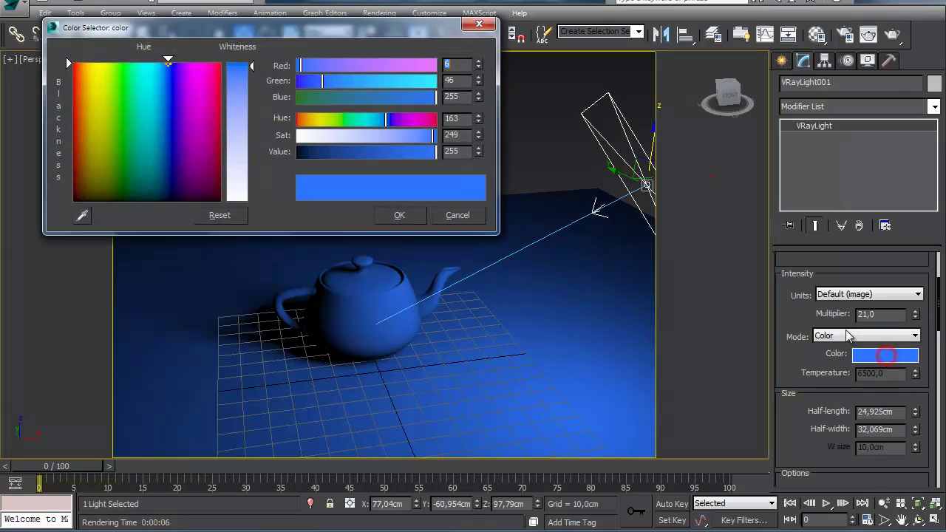
left_click_drag(363, 32, 404, 98)
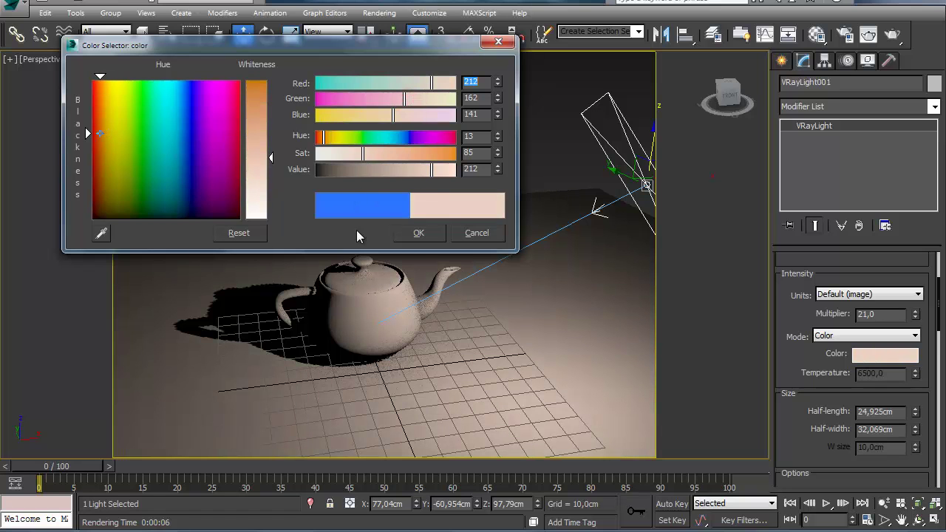
left_click(418, 234)
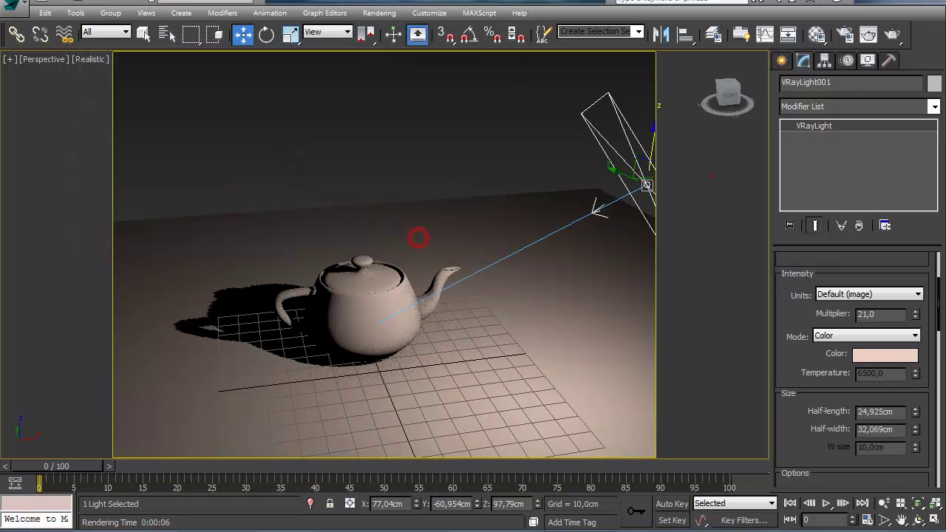
Switch the light's color mode to Temperature and enter a temperature of 6500.
left_click(827, 335)
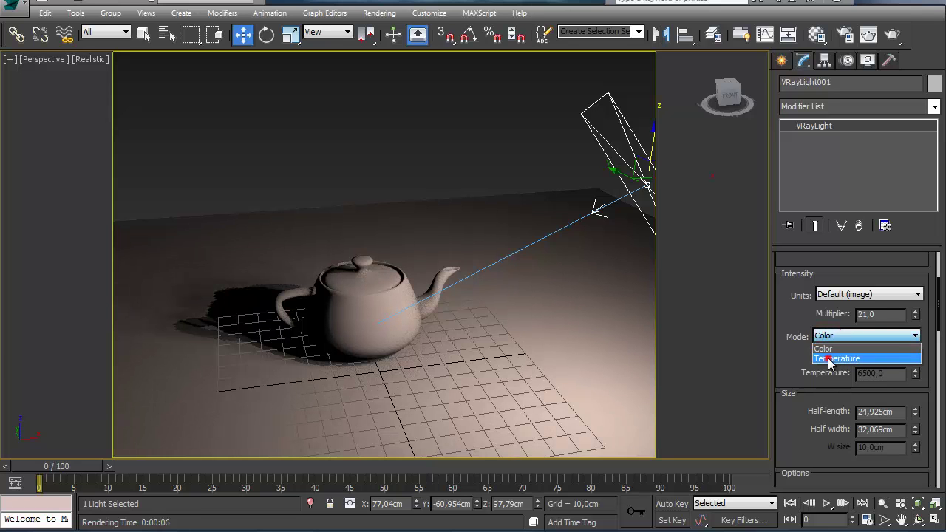
left_click(828, 356)
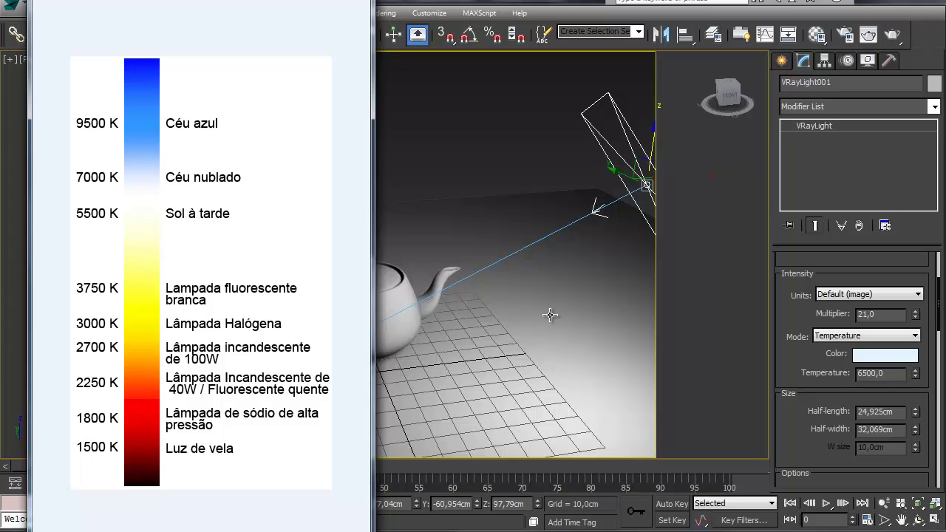
left_click(896, 372)
double_click(876, 374)
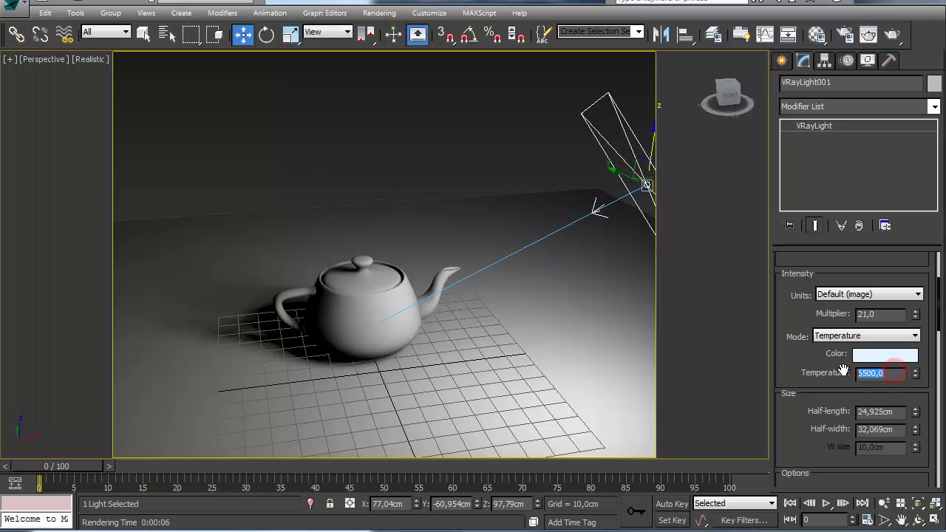
type("6500")
key("Return")
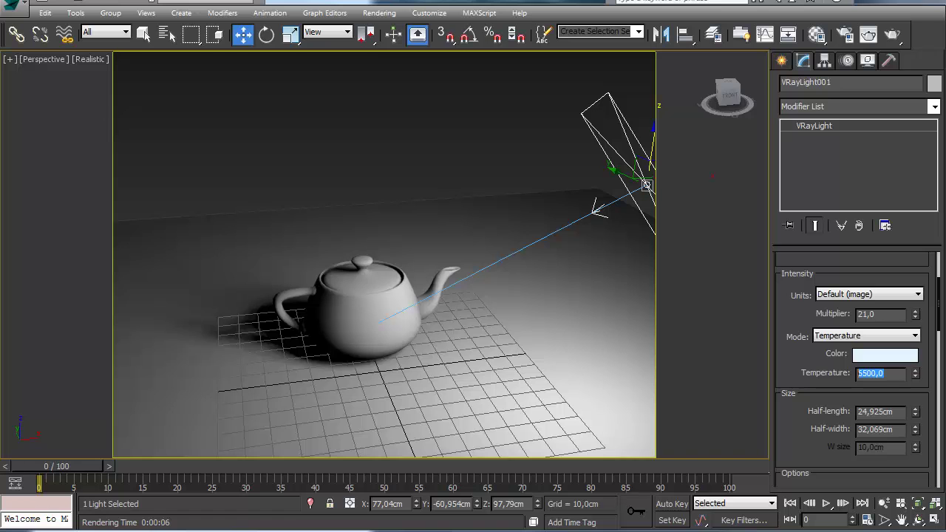
Lower the light's temperature to about 2827 and compare it with the color temperature reference chart.
key("alt+Tab")
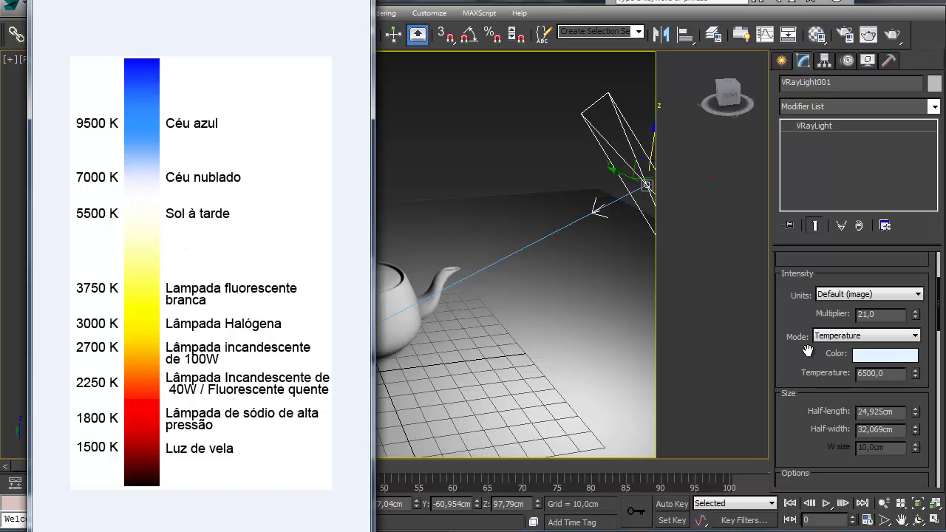
mouse_move(917, 381)
left_mouse_down()
mouse_move(938, 392)
mouse_move(917, 377)
left_mouse_up()
key("alt+Tab")
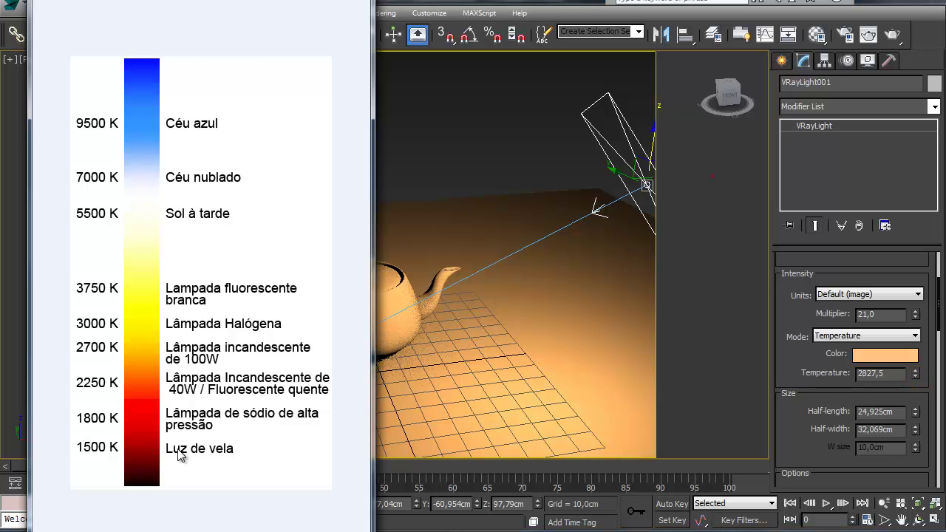
Set the light's temperature to 1500, the chart's candlelight value, and test render the teapot.
double_click(883, 373)
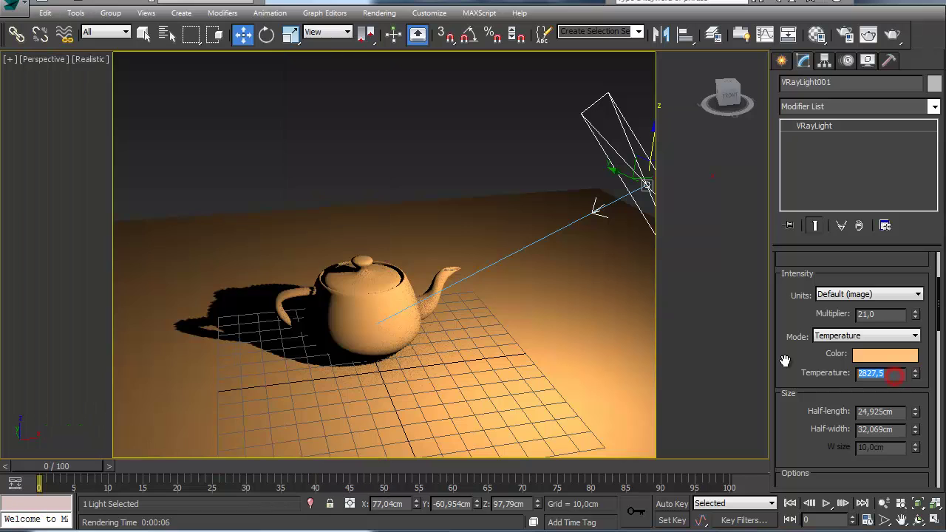
type("1500")
key("Return")
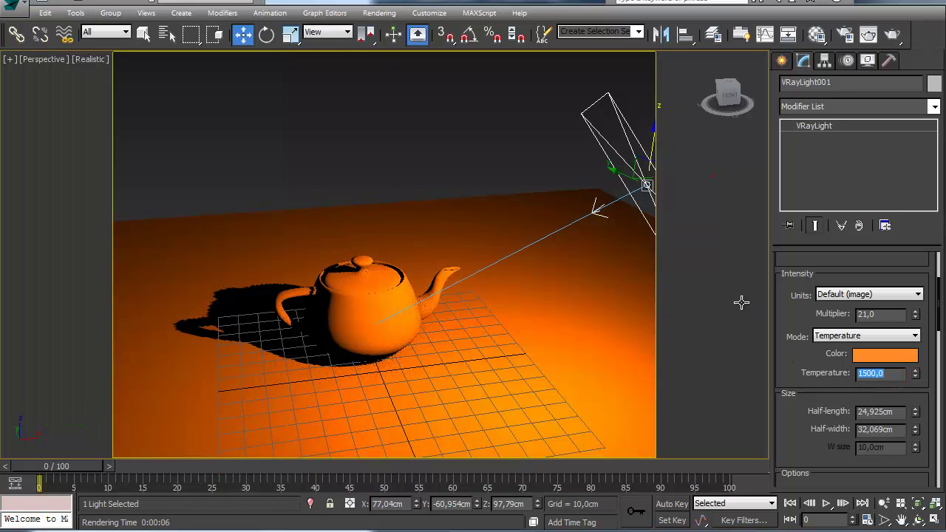
left_click(901, 38)
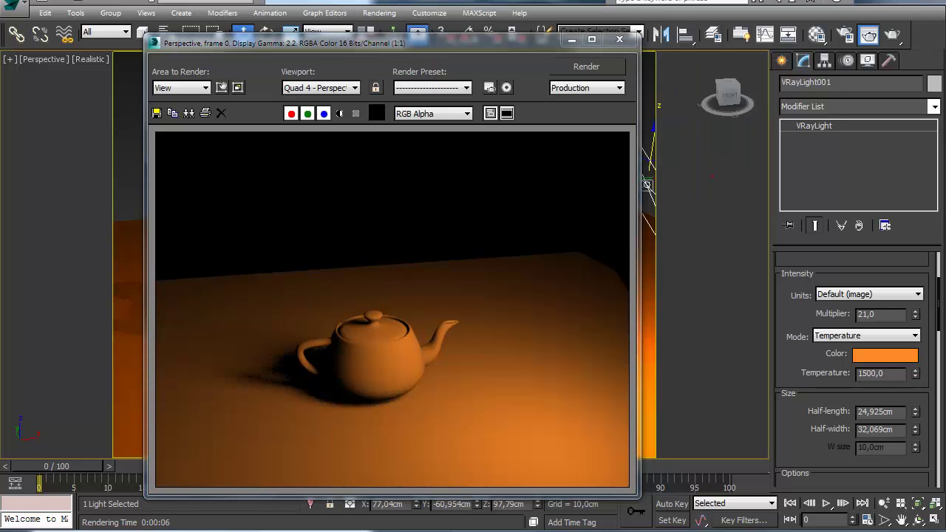
Raise the light's temperature to about 7630 for a cool bluish tone and render the view again.
key("alt+Tab")
left_click_drag(915, 375, 910, 36)
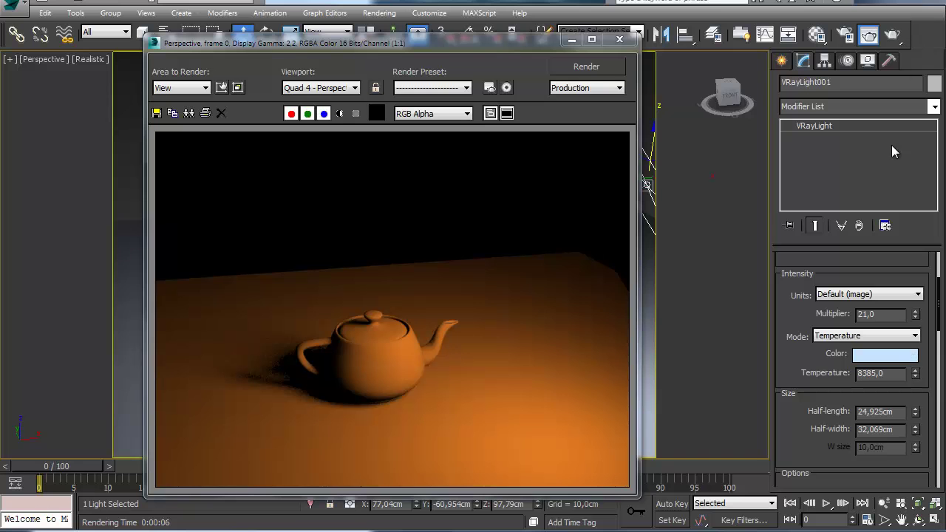
left_click_drag(915, 375, 913, 378)
left_click(602, 74)
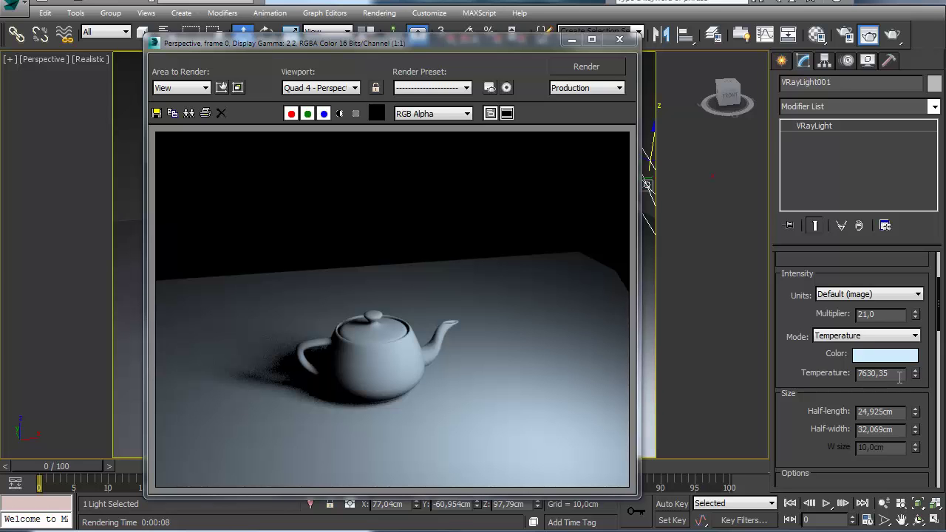
left_click(620, 38)
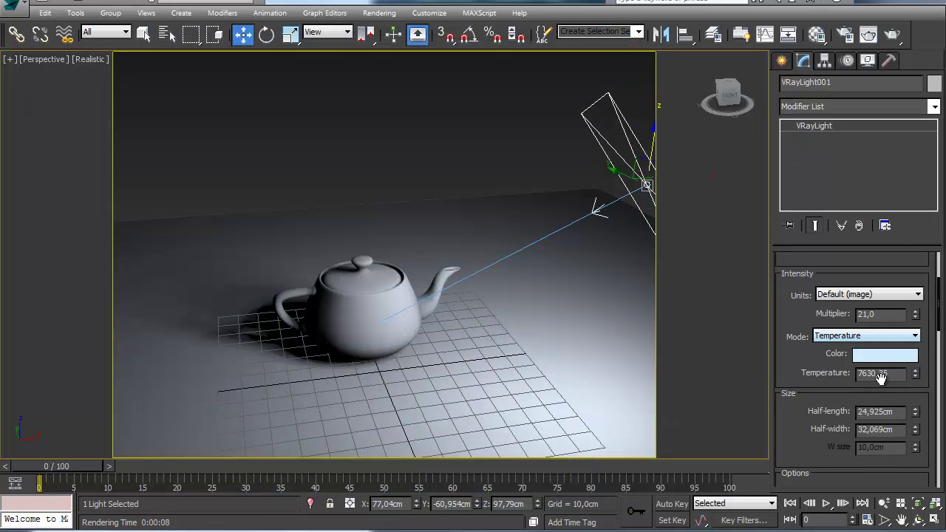
Switch the light to Color mode and view the values of its color.
left_click(854, 336)
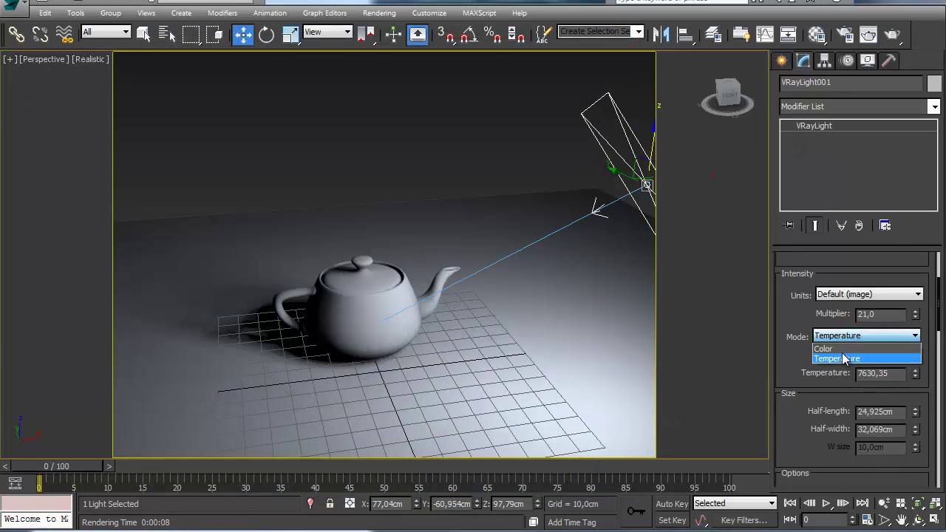
left_click(842, 344)
left_click(882, 357)
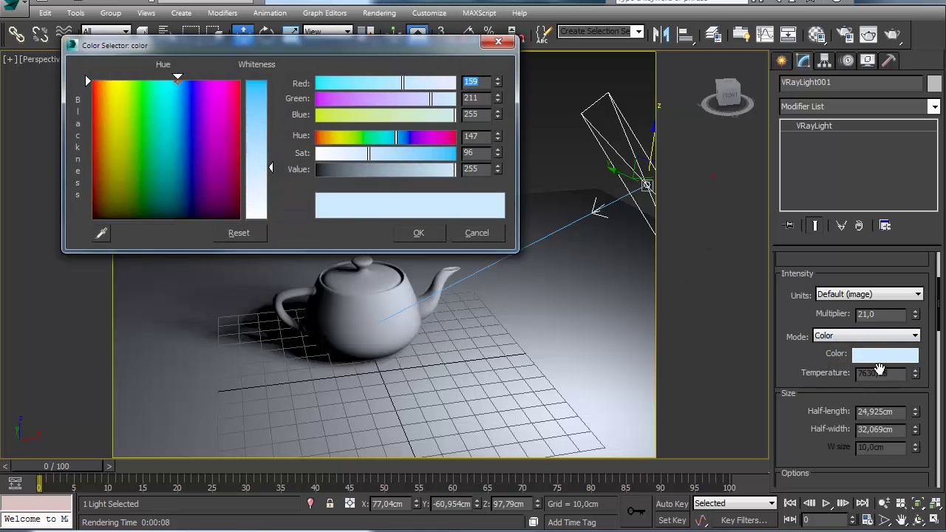
left_click(481, 233)
Return the light to Temperature mode and set its temperature to 5000.
left_click(877, 336)
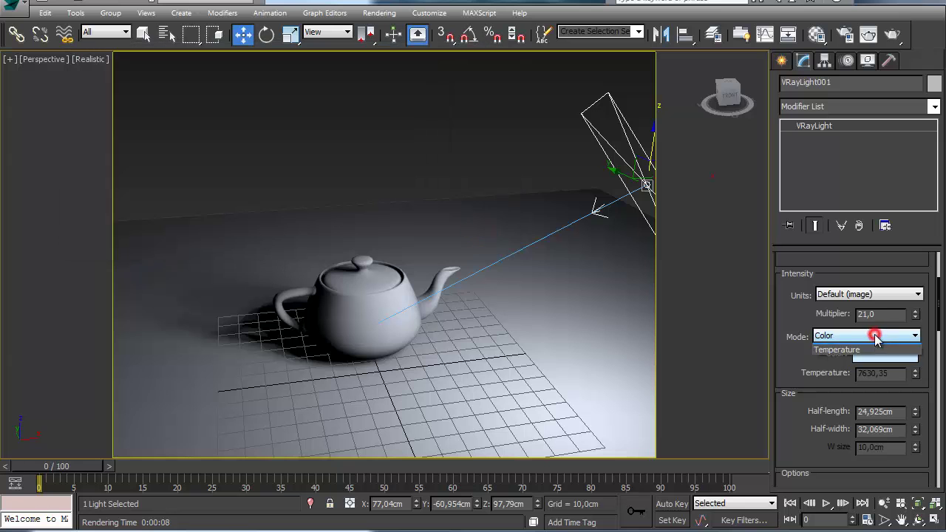
left_click(844, 354)
left_click_drag(888, 370, 824, 369)
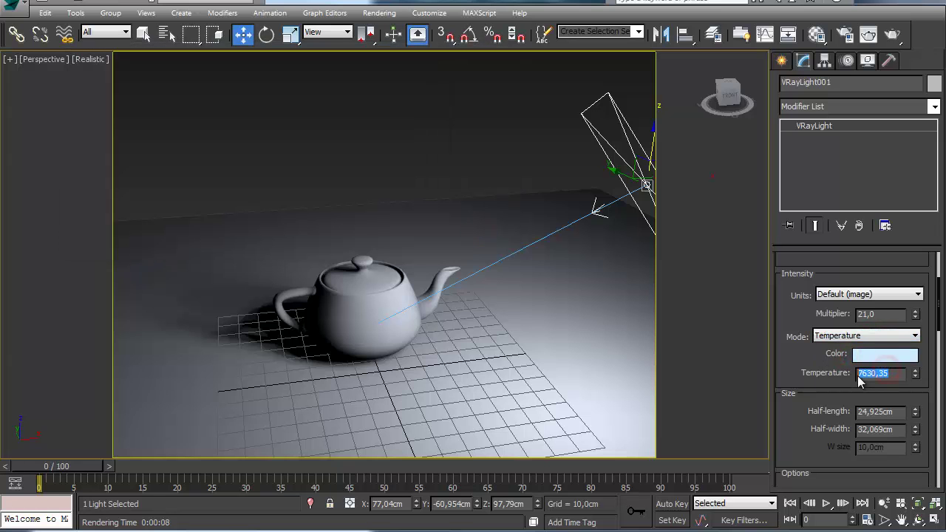
type("6000")
key("Return")
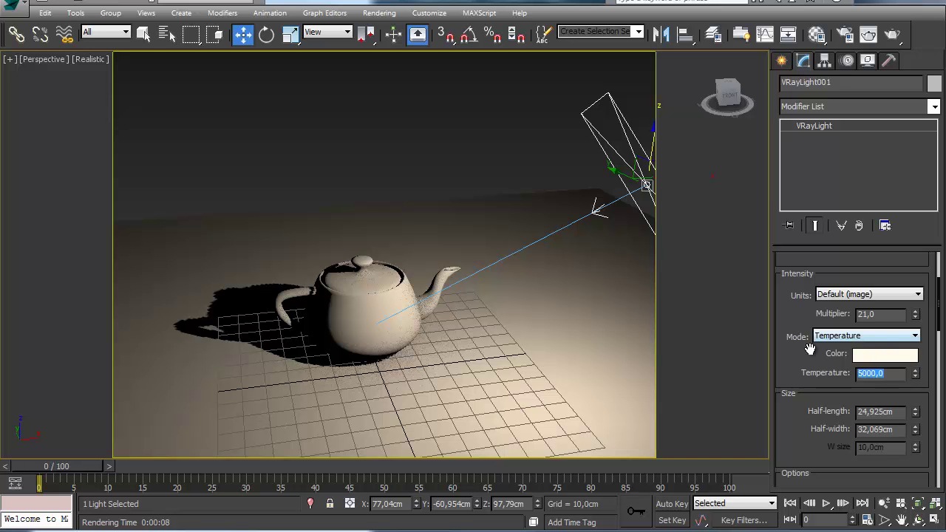
Switch the light to Color mode and make its pale warm yellow color slightly more saturated.
left_click(869, 337)
left_click(855, 350)
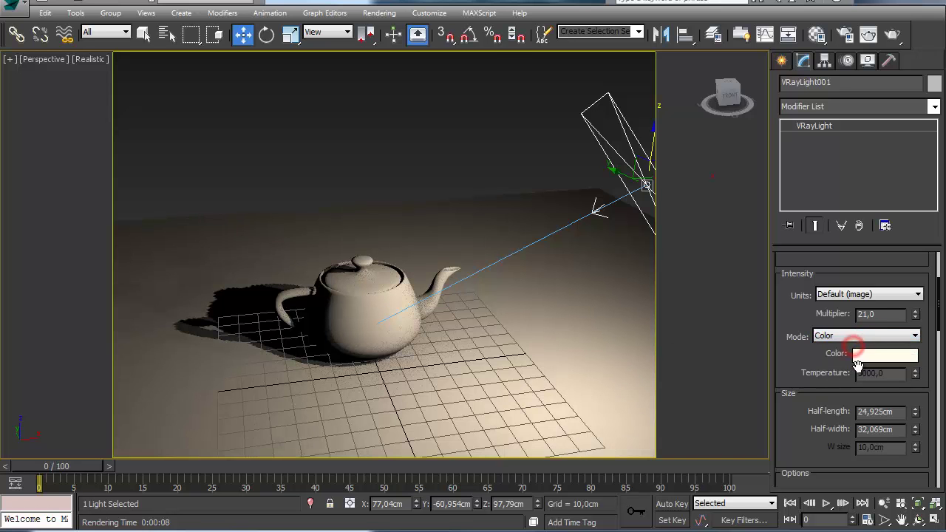
left_click(862, 356)
left_click_drag(288, 48, 347, 107)
left_click_drag(490, 106, 599, 117)
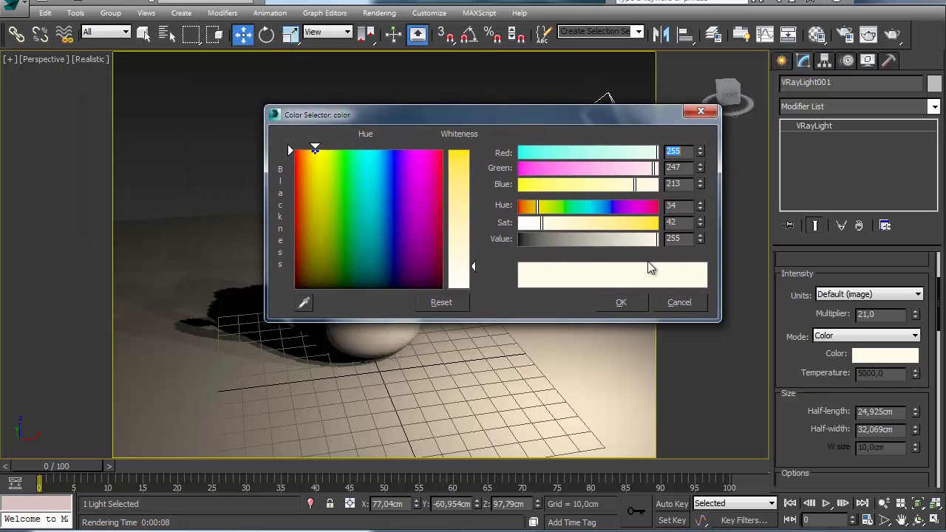
left_click_drag(541, 222, 562, 223)
left_click(606, 302)
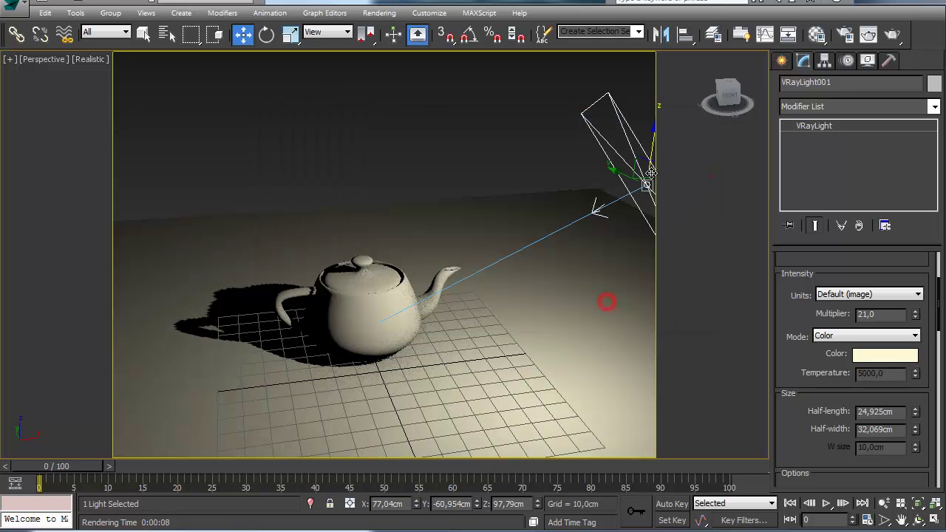
Change the light's color to pure white with zero saturation.
left_click(886, 357)
left_click(470, 258)
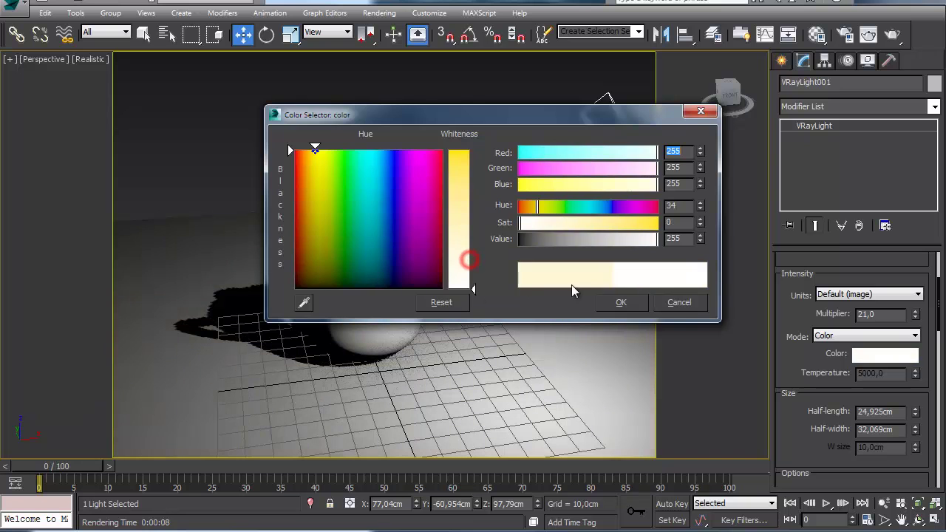
left_click(621, 302)
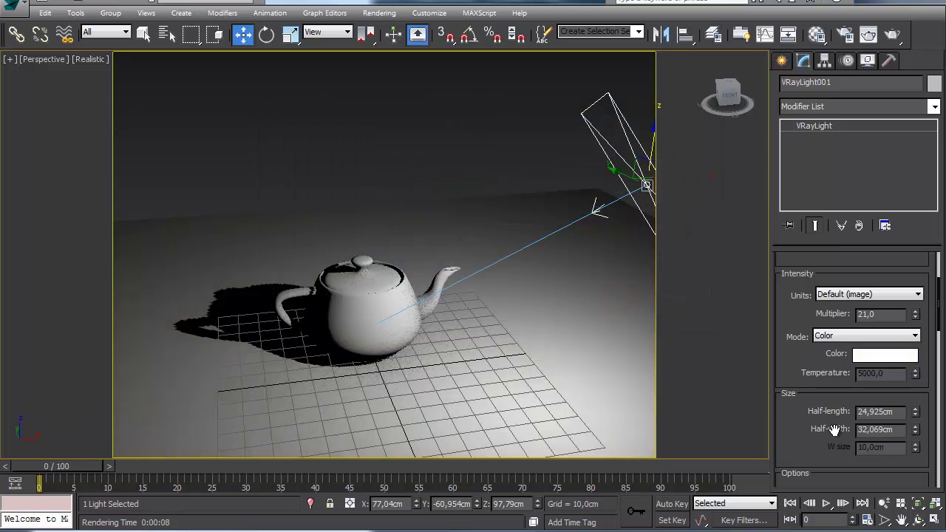
scroll(819, 365, "up", 1)
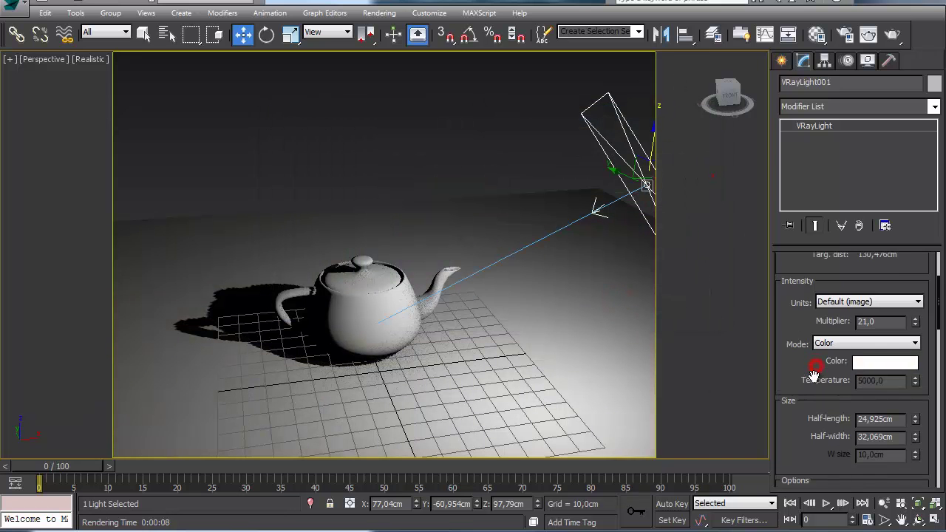
Enlarge the plane light to a half-length of 64.057 cm and a half-width of 45.218 cm.
mouse_move(817, 379)
left_mouse_down()
mouse_move(808, 372)
mouse_move(808, 414)
mouse_move(803, 233)
left_mouse_up()
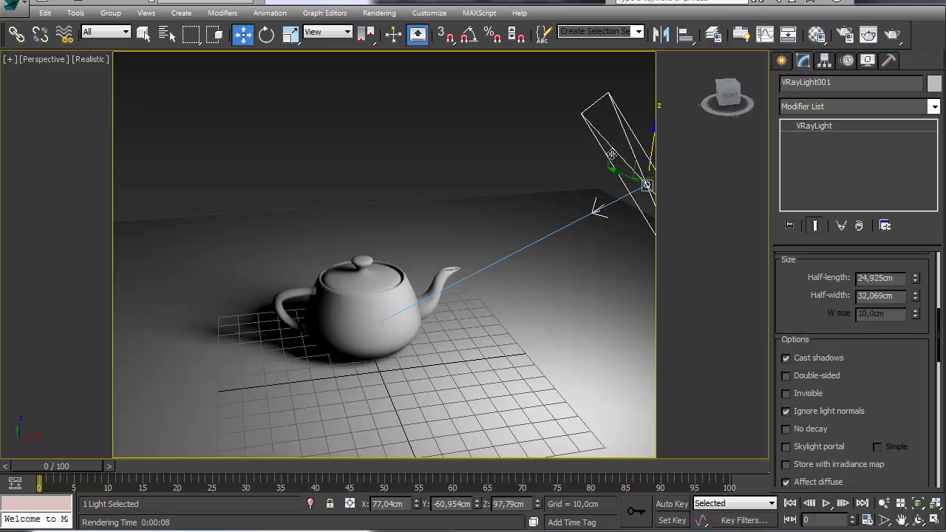
middle_click_drag(522, 167, 458, 155)
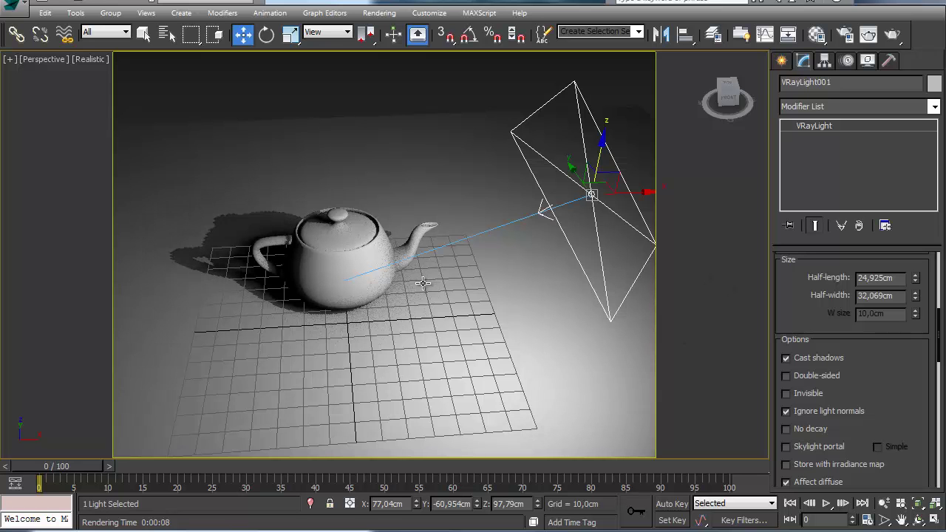
middle_click_drag(423, 284, 393, 288, "alt")
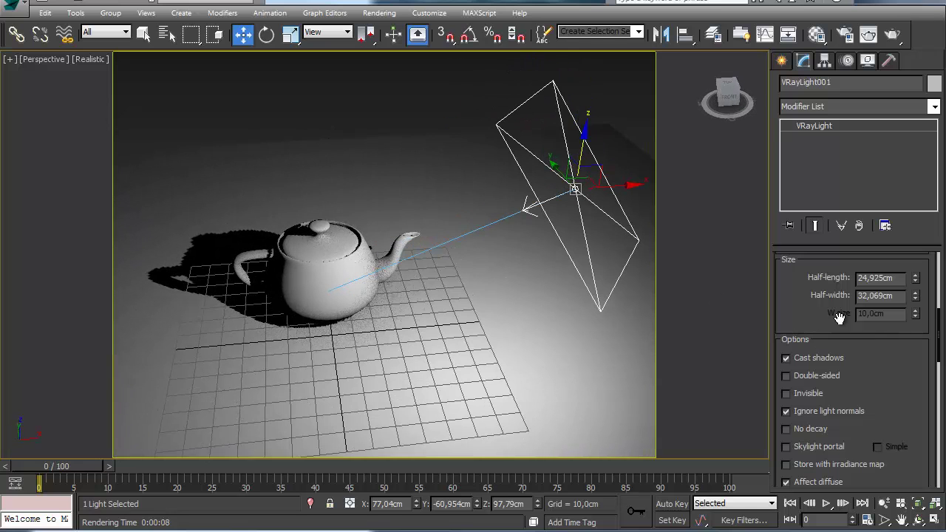
left_click_drag(915, 278, 920, 159)
left_click_drag(916, 300, 917, 242)
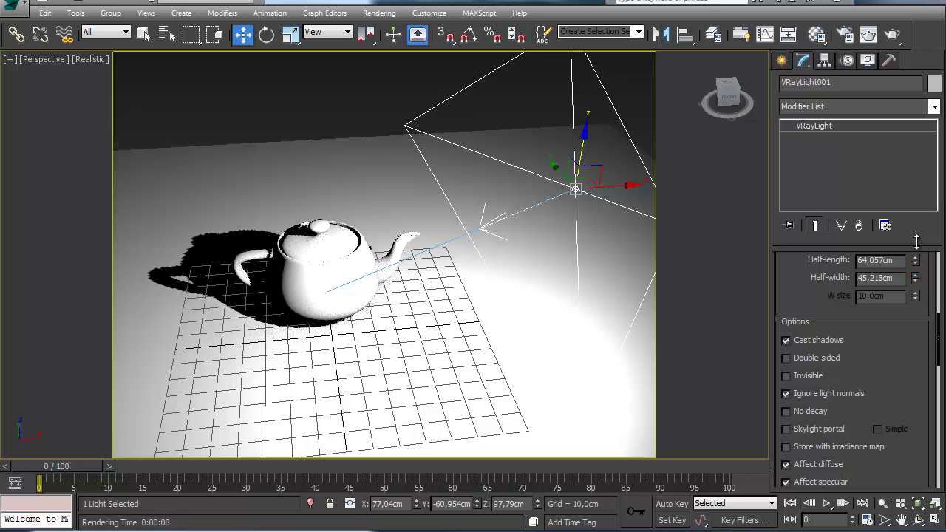
Start a test render of the teapot with the enlarged light, then cancel it and dismiss the rendered frame.
middle_click_drag(418, 308, 427, 314)
key("shift+q")
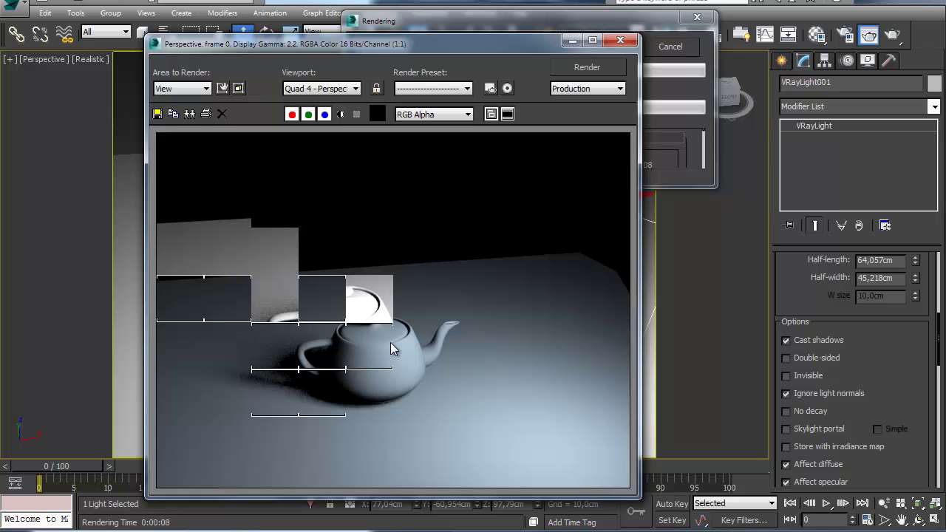
left_click(675, 49)
left_click(621, 41)
Change the light's intensity units to Luminous power (lm).
left_click_drag(798, 299, 809, 503)
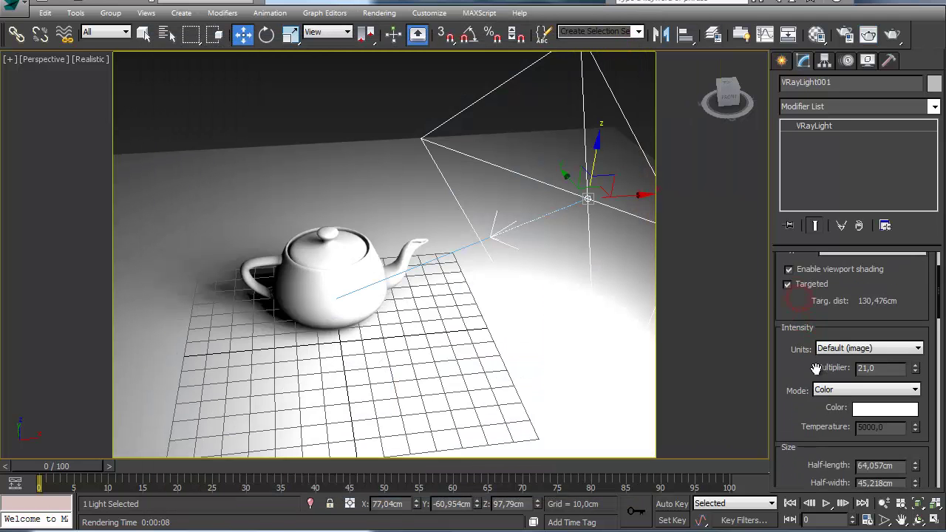
mouse_move(801, 371)
left_mouse_down()
mouse_move(801, 432)
mouse_move(803, 361)
left_mouse_up()
left_click(834, 340)
left_click(843, 364)
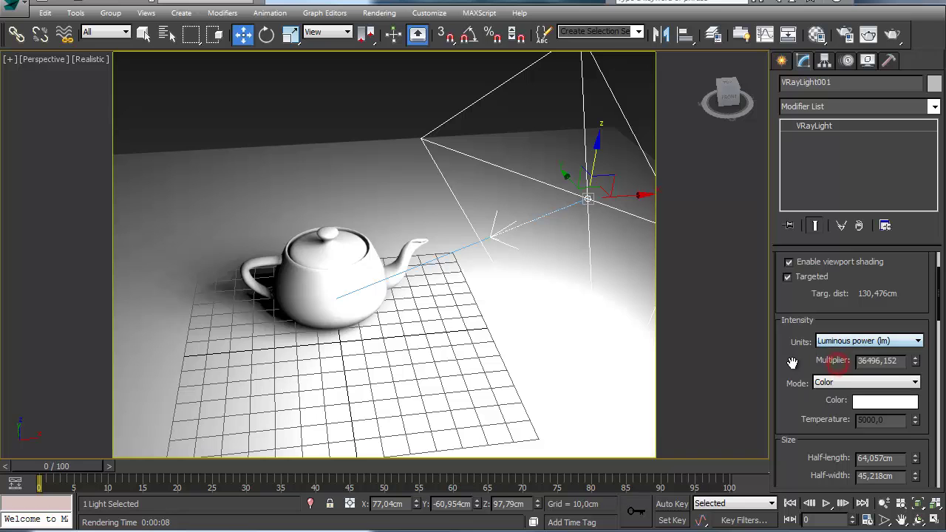
Set the light's intensity multiplier to 10000.
left_click_drag(794, 361, 794, 334)
left_click_drag(913, 336, 917, 374)
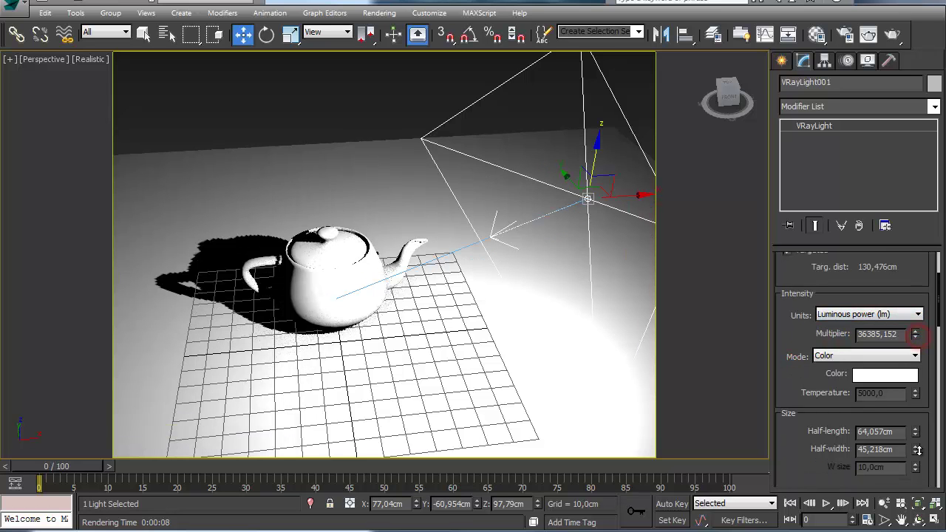
left_click(874, 334)
double_click(875, 333)
type("10000")
key("Return")
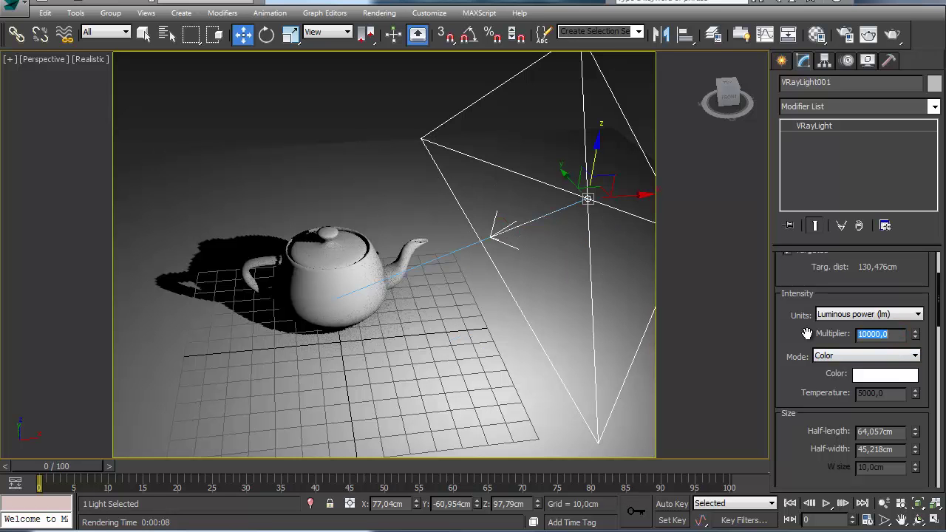
Shrink the plane light to a half-length of 21.779 cm and a half-width of 17.183 cm.
left_click_drag(785, 388, 785, 377)
scroll(825, 346, "down", 5)
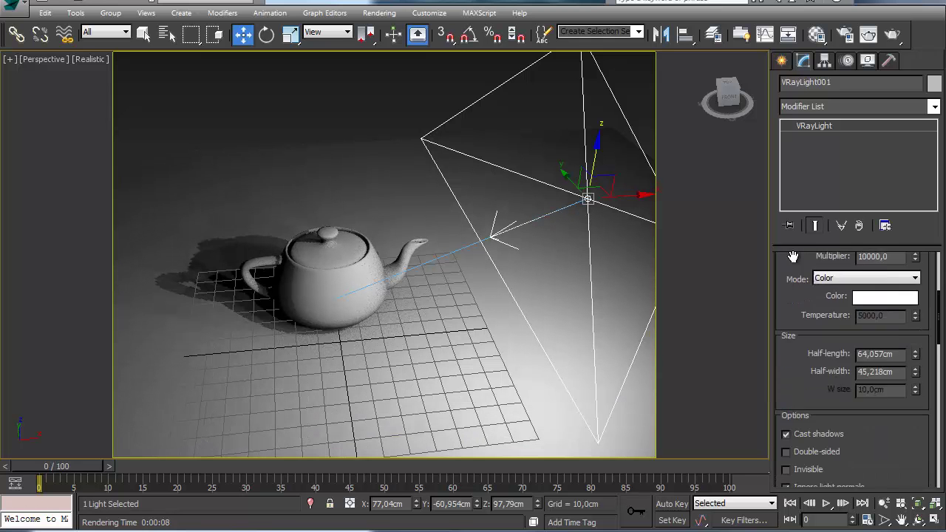
scroll(825, 346, "up", 1)
left_click_drag(915, 273, 894, 356)
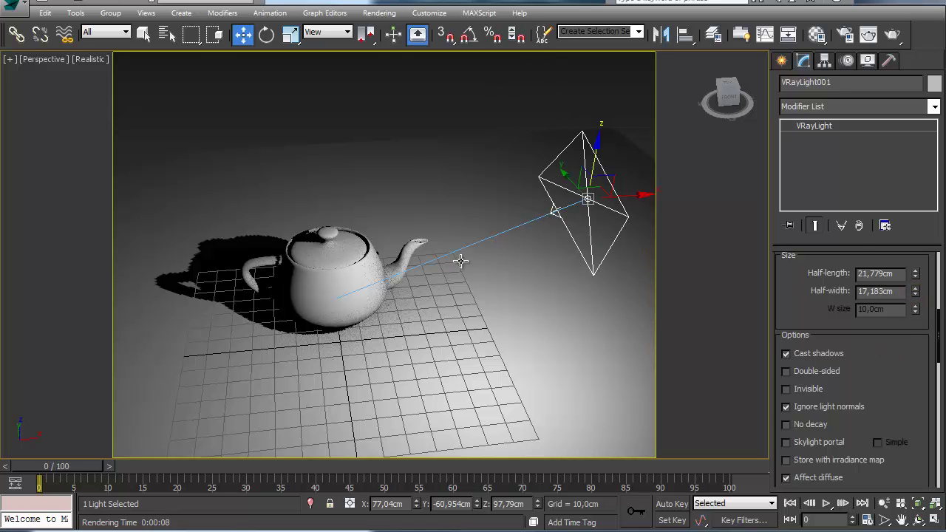
Switch the light's intensity units back to Default (image).
left_click_drag(807, 292, 806, 407)
left_click(833, 271)
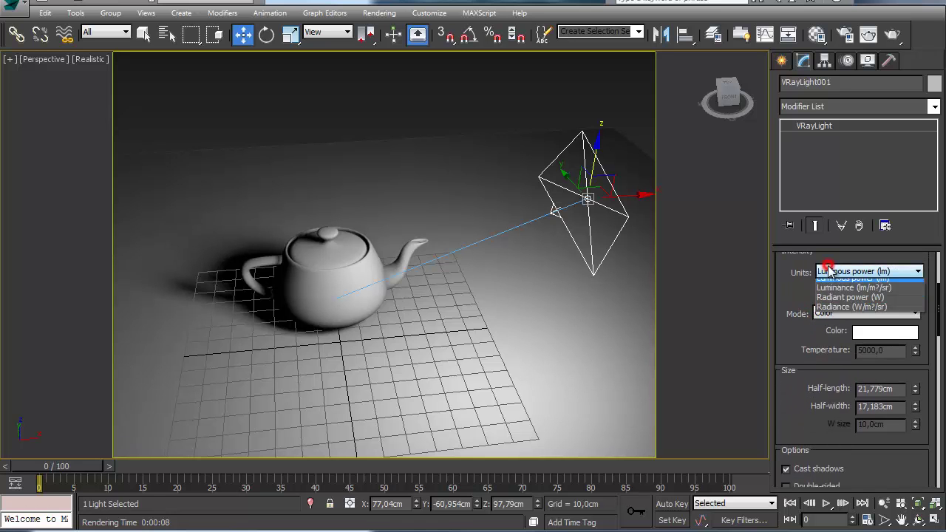
left_click(839, 285)
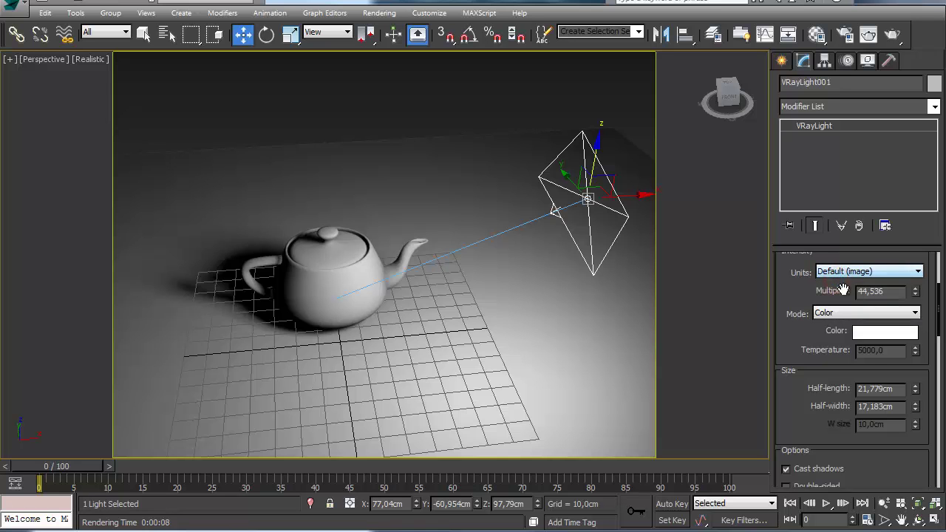
left_click_drag(813, 295, 813, 303)
left_click_drag(785, 399, 797, 349)
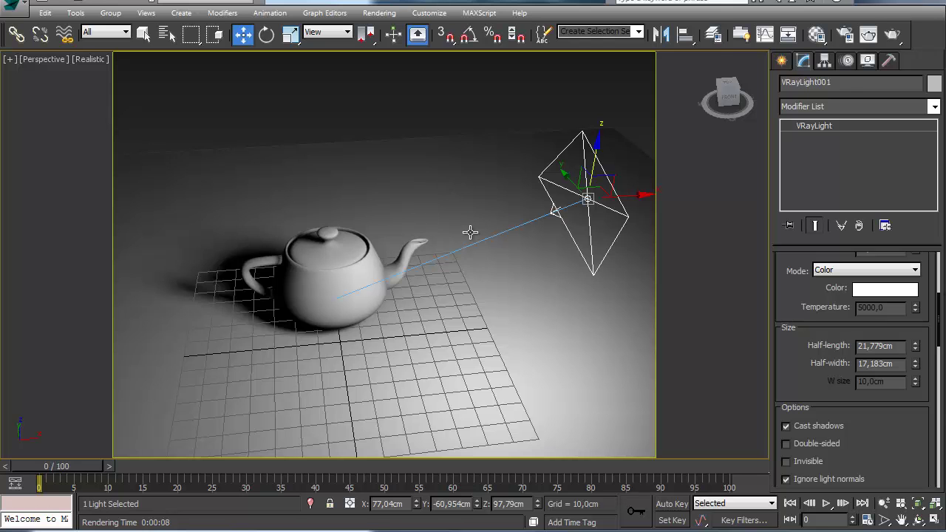
Test render the view with the small light and examine the teapot's shadow in the rendered frame.
key("shift+q")
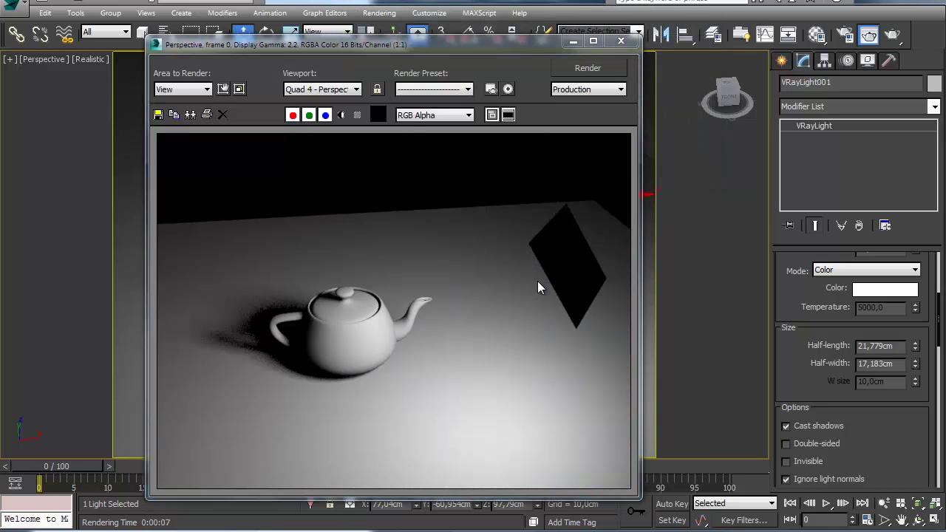
left_click(622, 41)
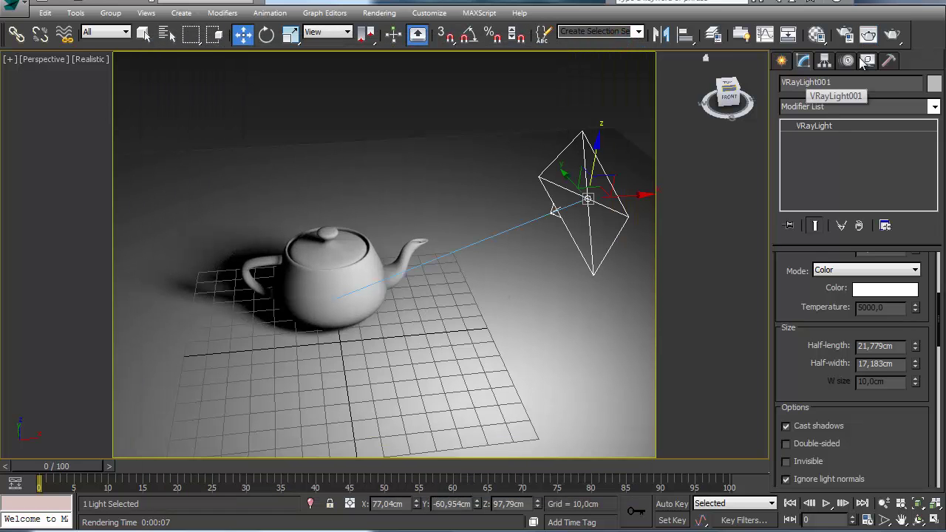
left_click(869, 34)
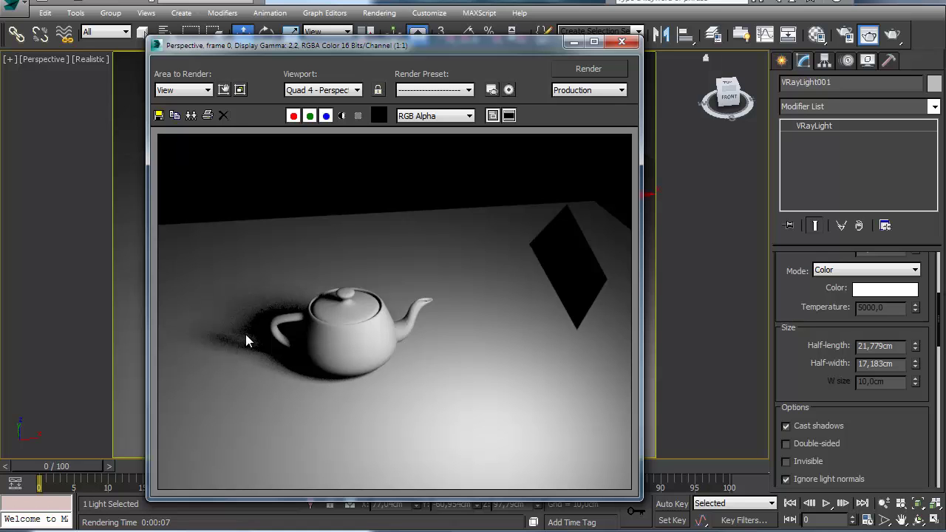
left_click(622, 41)
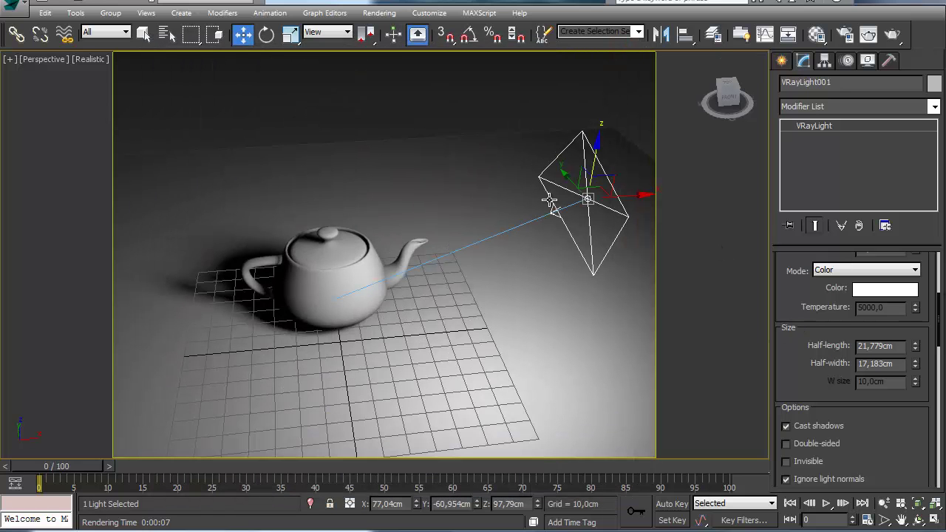
Try enlarging the light's half-length while its intensity units are Default (image), then cancel the change.
scroll(784, 299, "up", 4)
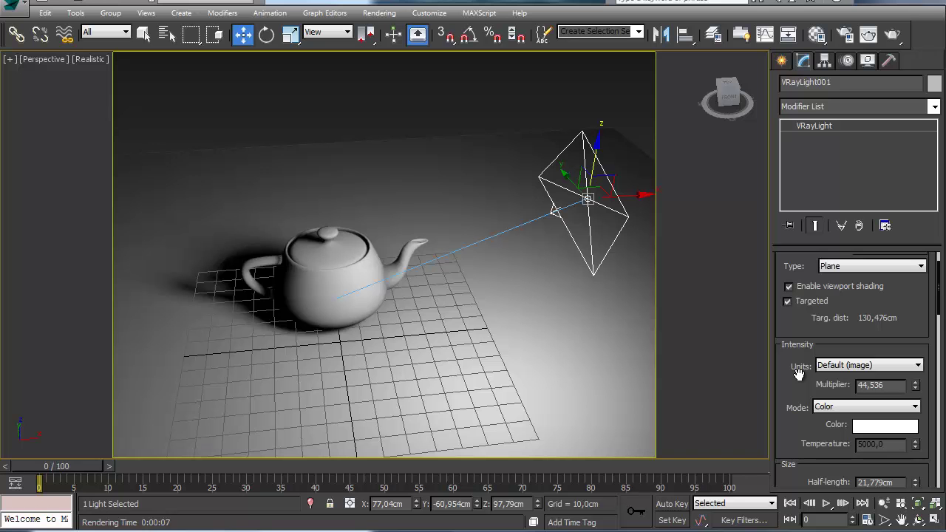
scroll(798, 373, "down", 3)
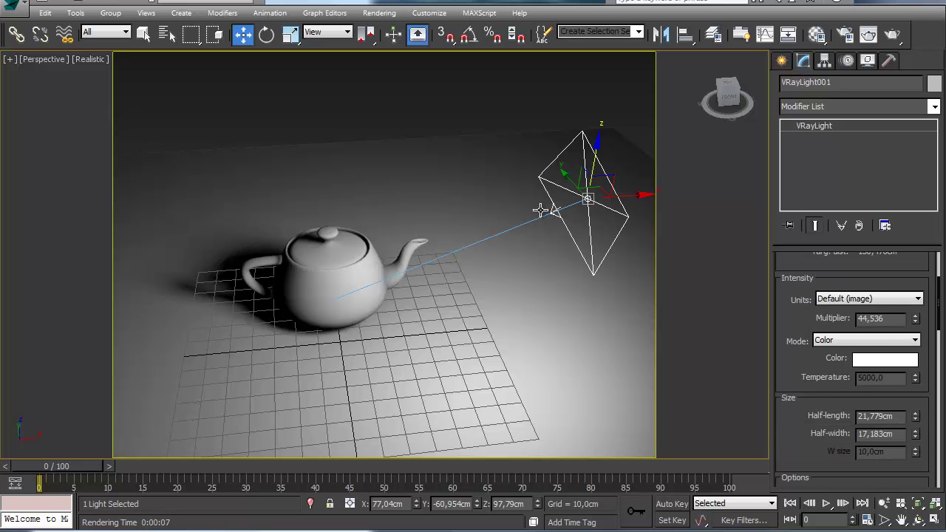
left_click_drag(916, 420, 901, 286)
right_click(901, 287)
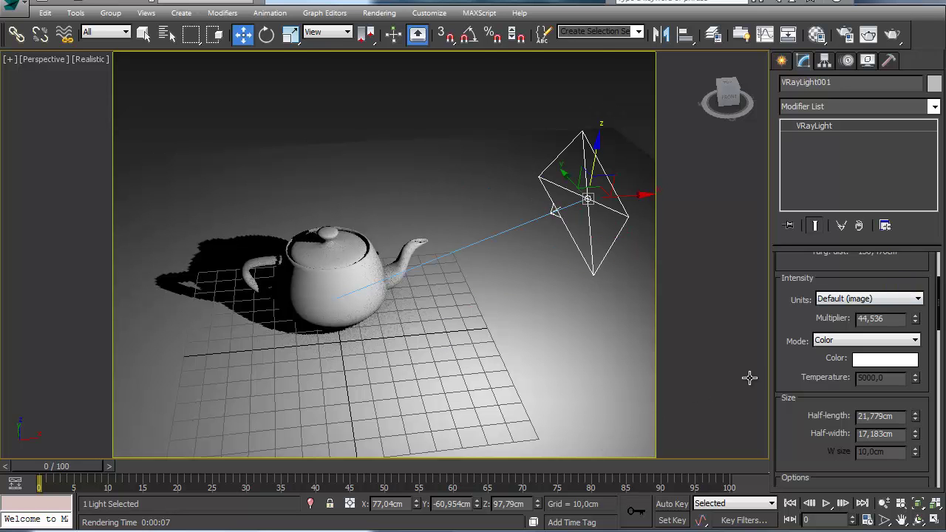
Set the light's intensity units to Luminous power (lm) again.
scroll(791, 360, "up", 5)
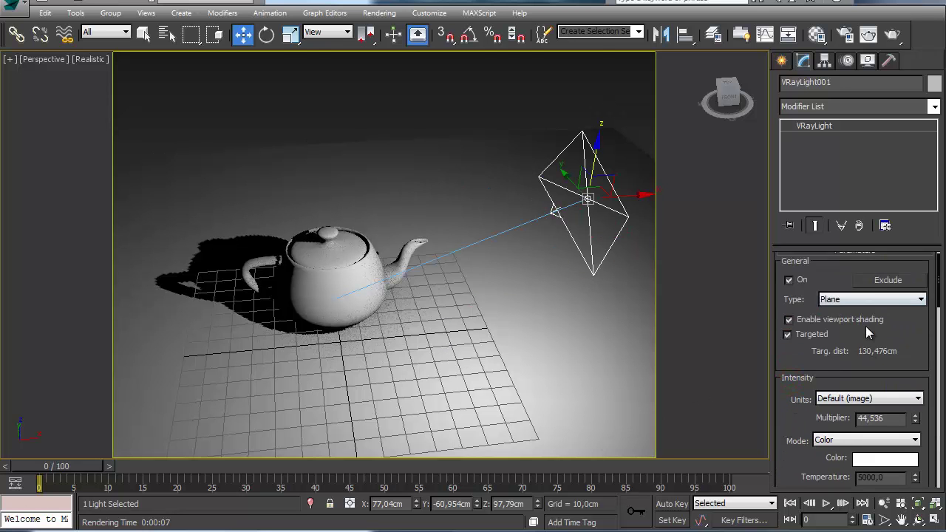
scroll(866, 332, "down", 2)
left_click(832, 366)
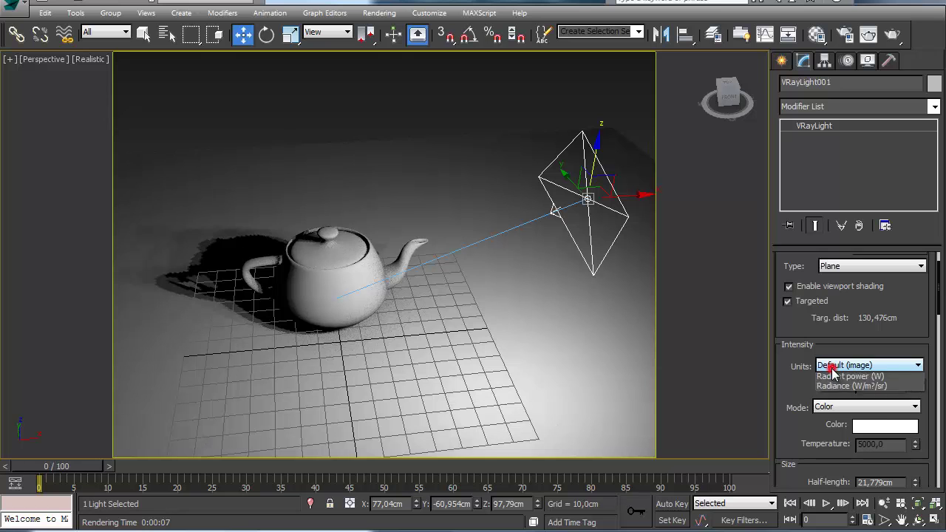
left_click(834, 389)
Enlarge the light to a half-length of 45.519 cm and a half-width of 30.07 cm and test render the view.
left_click_drag(798, 389, 787, 316)
scroll(787, 316, "down", 5)
scroll(887, 318, "up", 2)
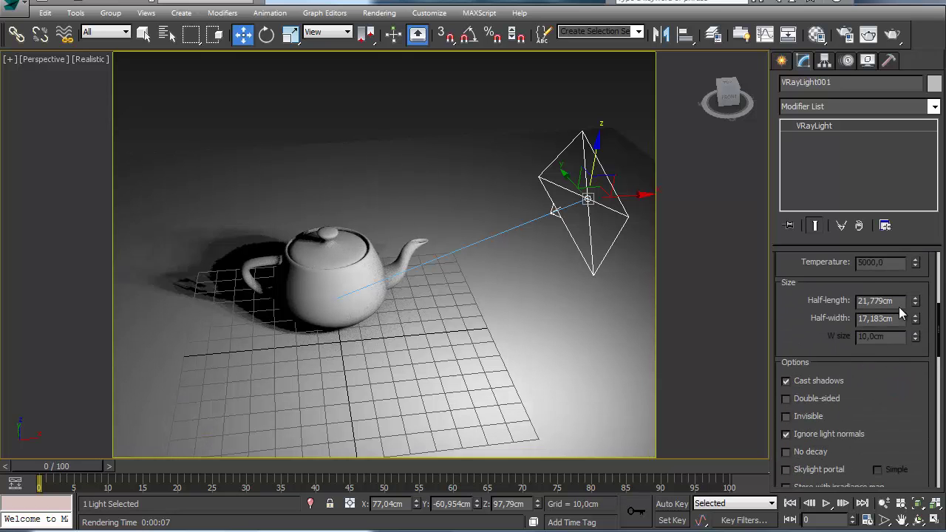
left_click_drag(916, 301, 900, 258)
left_click_drag(915, 319, 871, 34)
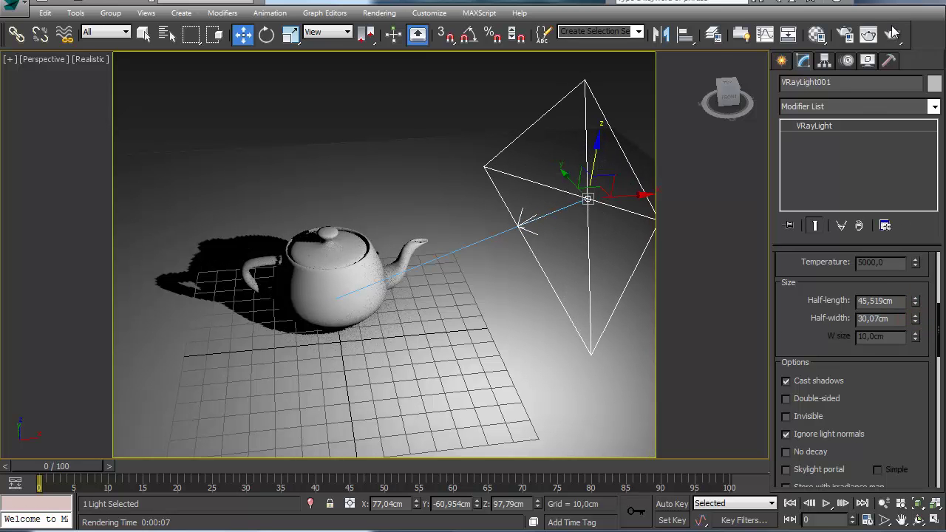
left_click(893, 33)
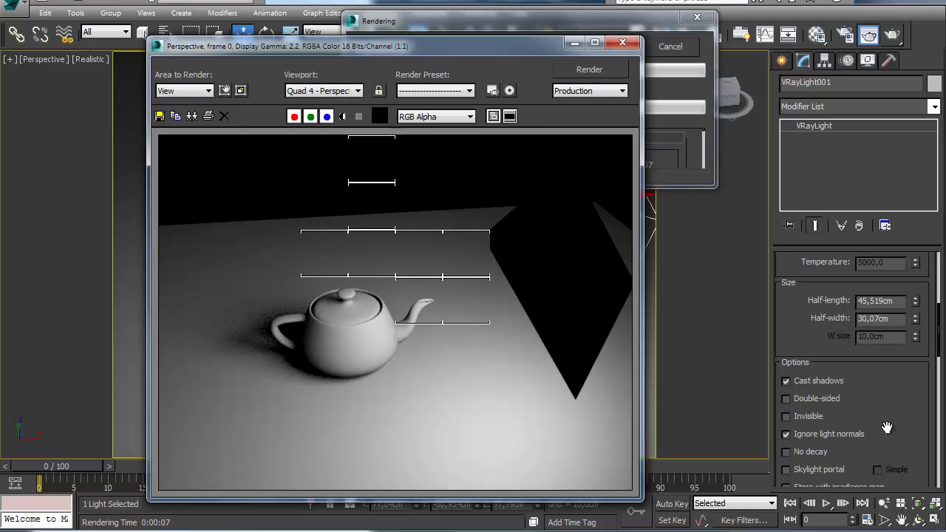
Enlarge the light further to a half-length of 119.259 cm and a half-width of 80.287 cm, and dismiss the previous render.
left_click_drag(895, 390, 893, 415)
left_click_drag(916, 329, 919, 294)
left_click_drag(918, 329, 922, 214)
left_click(623, 43)
Test render the teapot from a closer, lower viewpoint with the very large light and examine the softness of its shadow.
scroll(410, 272, "down", 3)
middle_click_drag(410, 272, 476, 245, "alt")
middle_click_drag(535, 274, 484, 272, "alt")
scroll(307, 377, "up", 3)
middle_click_drag(307, 377, 349, 331)
scroll(349, 331, "up", 3)
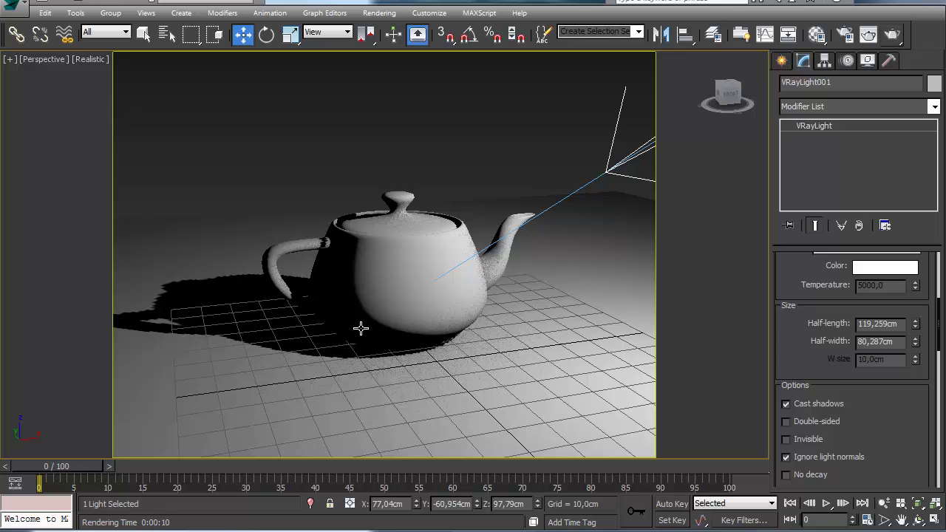
key("shift+q")
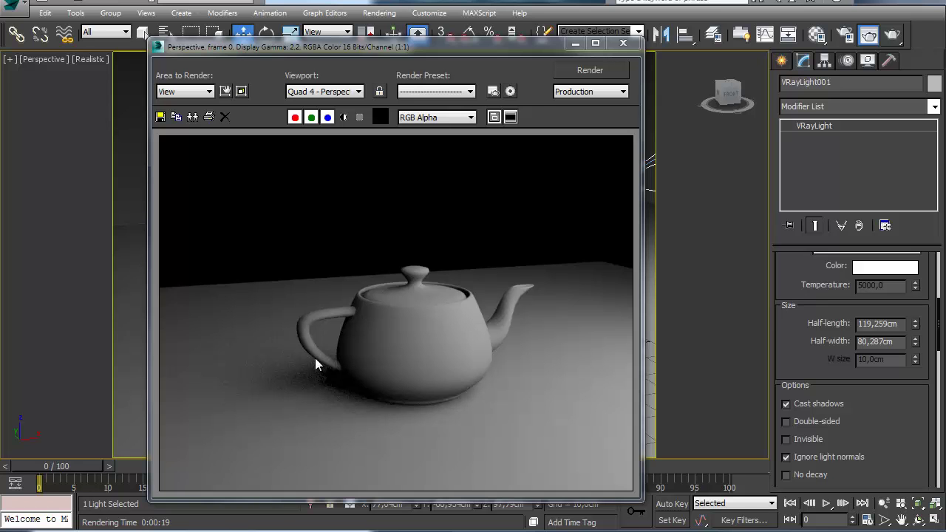
left_click_drag(789, 312, 792, 401)
left_click(623, 44)
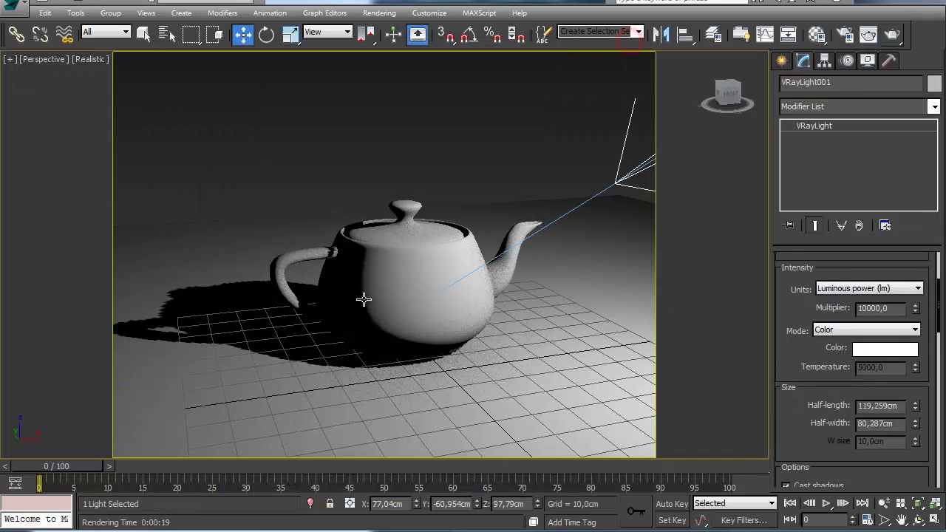
Reduce the VRay light to a half-length of 5 cm and a half-width of 5 cm.
scroll(374, 300, "down", 5)
left_click_drag(918, 413, 924, 475)
left_click_drag(902, 406, 747, 388)
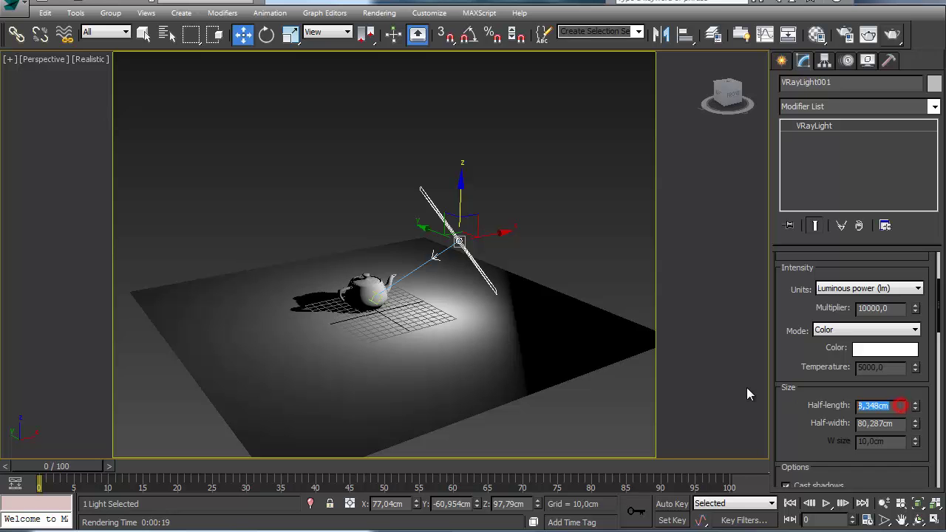
type("5")
key("Tab")
type("5")
key("Return")
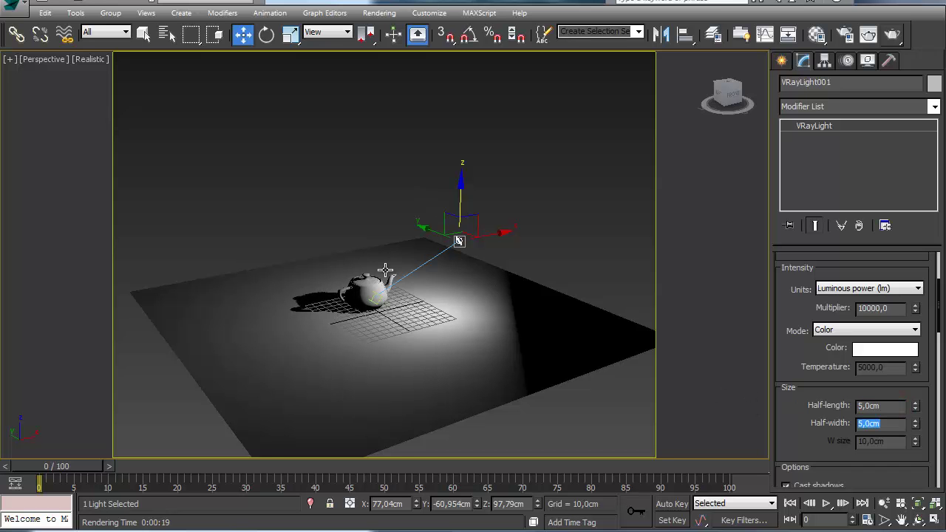
Test render a close view of the teapot with the small light, examine its shadow and dismiss the render.
scroll(406, 359, "up", 6)
left_click(322, 177)
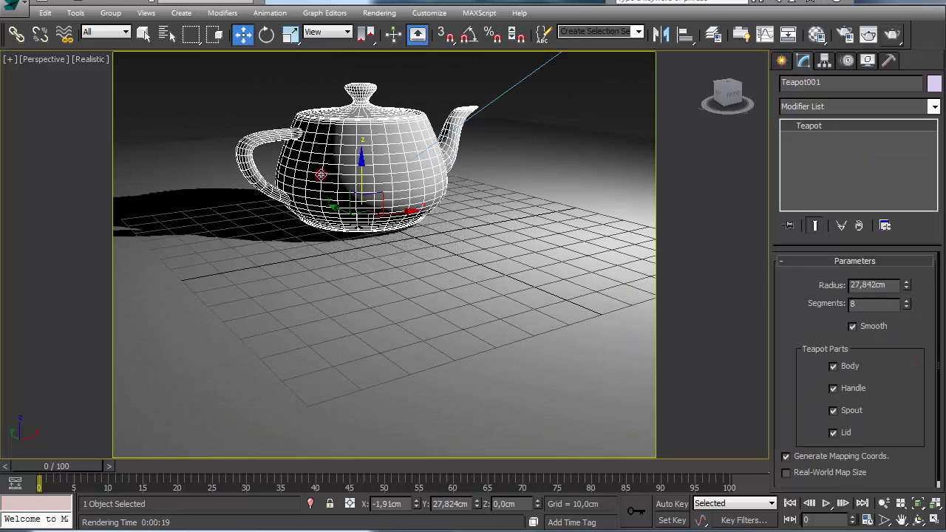
middle_click_drag(473, 325, 532, 397, "alt")
middle_click_drag(483, 354, 534, 399)
key("shift+q")
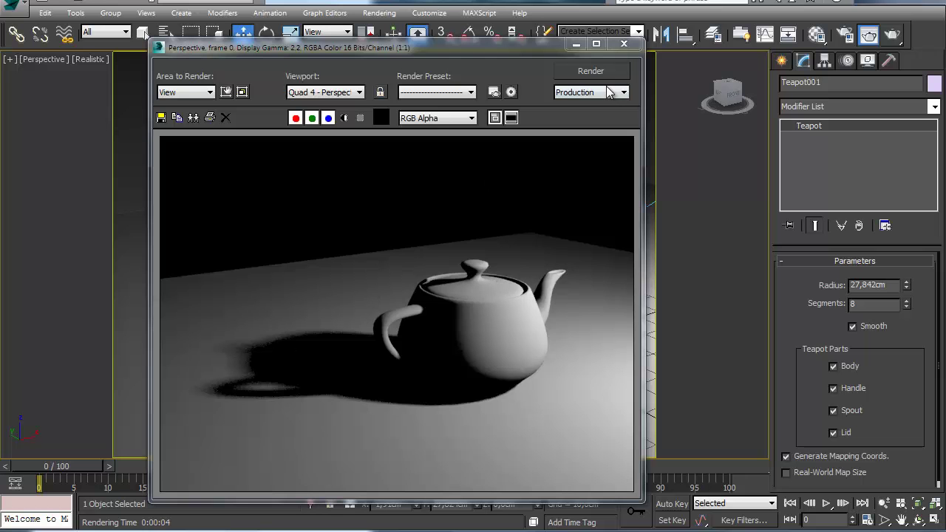
left_click(624, 46)
Create a standard Target Spot light on the floor in front of the teapot, aimed at the teapot.
scroll(546, 205, "down", 7)
middle_click_drag(485, 250, 376, 345)
left_click(783, 62)
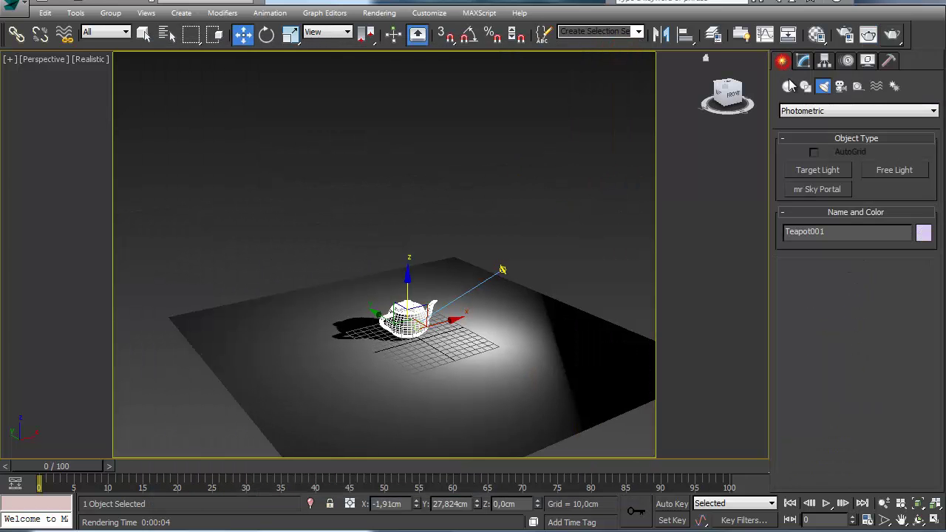
left_click(821, 112)
left_click(808, 131)
left_click(811, 170)
left_click_drag(380, 391, 405, 328)
Raise the spotlight about 136 cm above the floor so it shines down on the teapot.
key("w")
middle_click_drag(403, 352, 330, 374, "alt")
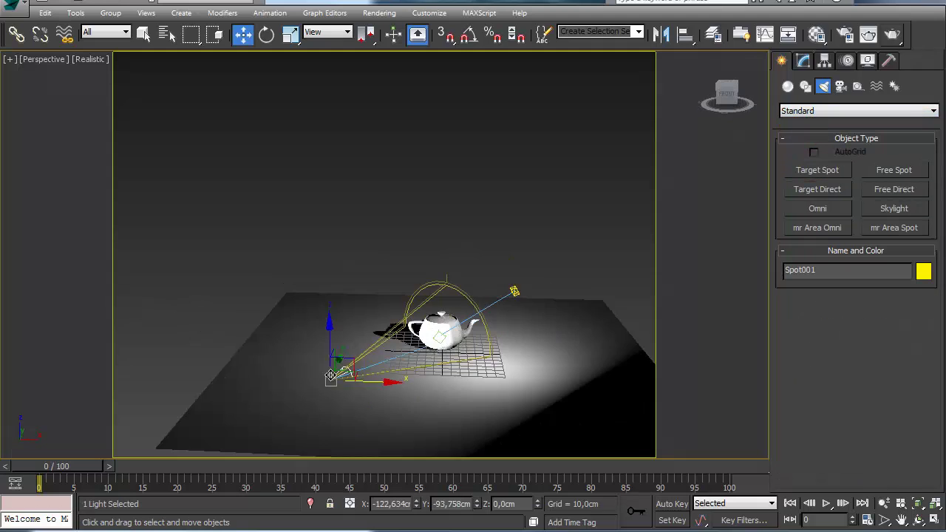
left_click_drag(329, 336, 363, 217)
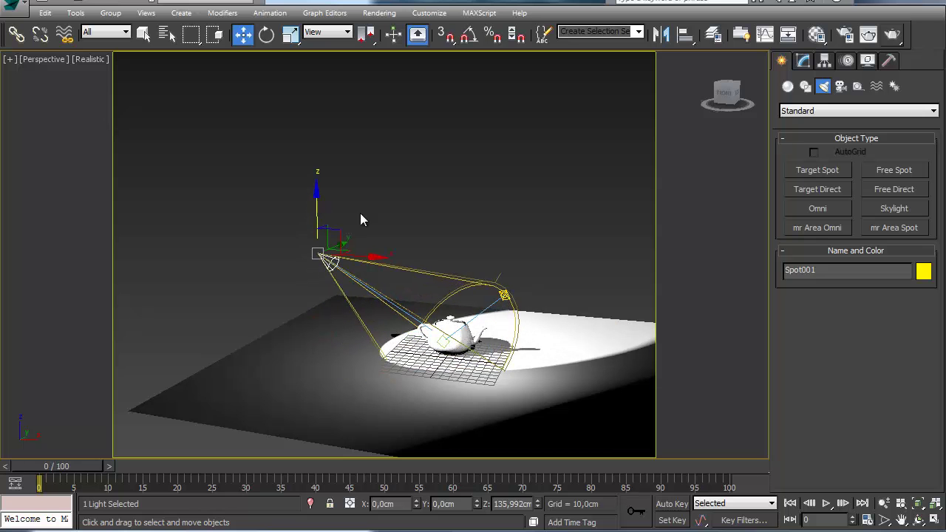
Set the spotlight's decay type to Inverse Square.
left_click(805, 60)
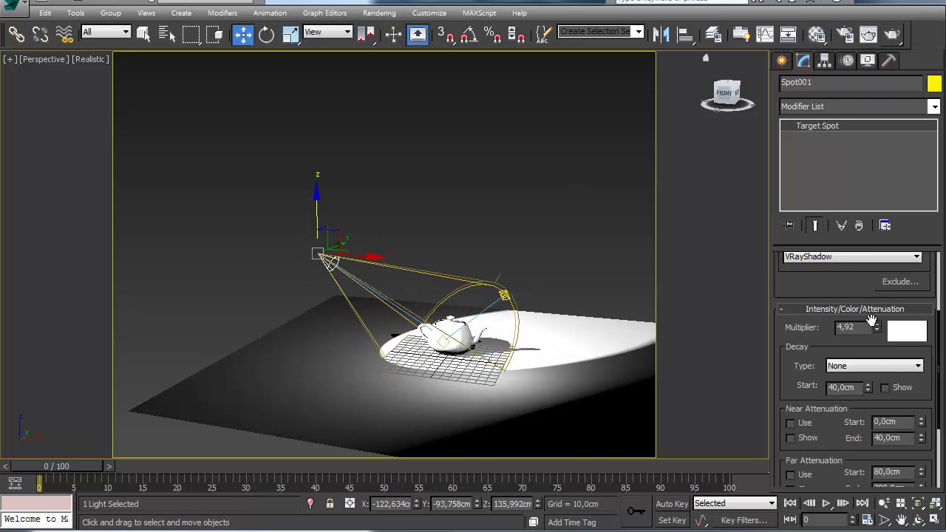
left_click(876, 366)
left_click(858, 400)
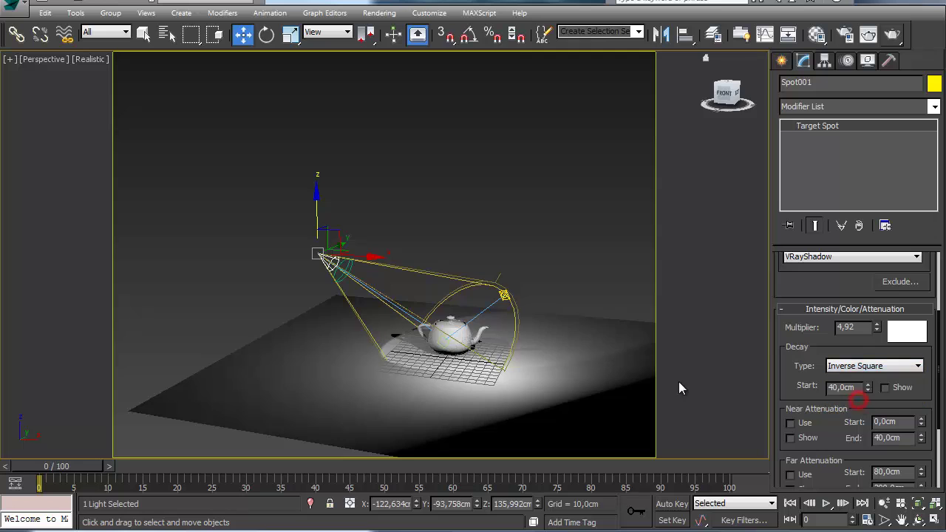
Test render a close view of the teapot lit by both lights, and dismiss the render.
middle_click_drag(595, 362, 484, 357, "alt")
scroll(484, 356, "up", 5)
middle_click_drag(231, 281, 398, 329)
key("shift+q")
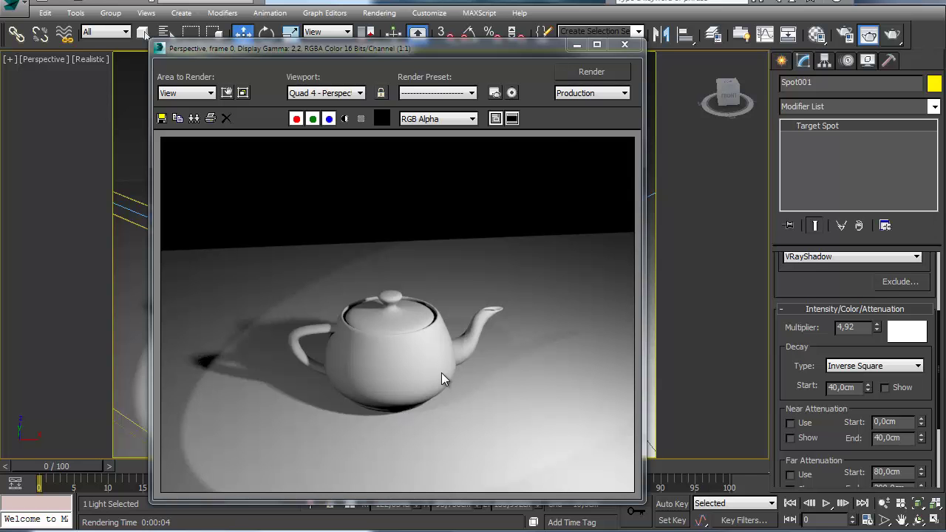
left_click(621, 46)
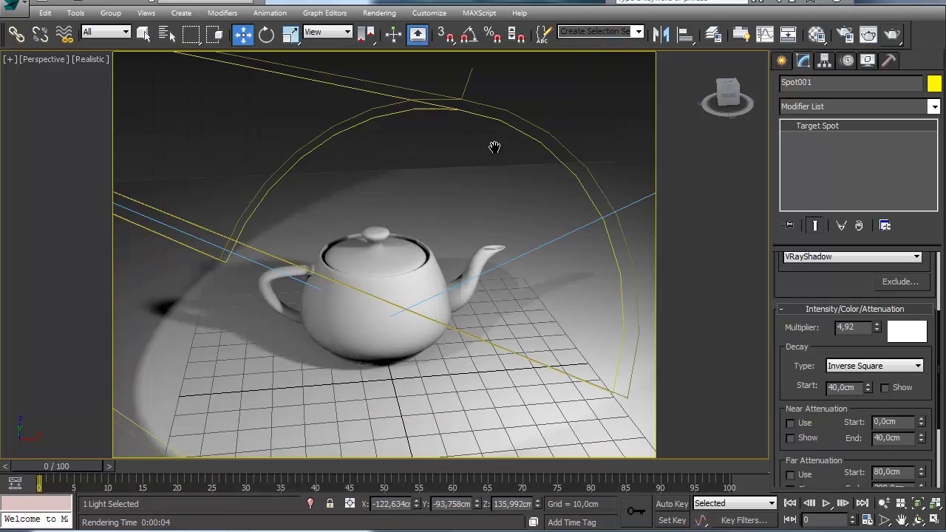
Widen the spotlight's cone edge by setting its Falloff/Field to 49.1.
scroll(495, 147, "down", 5)
middle_click_drag(452, 162, 399, 368)
left_click_drag(781, 344, 783, 432)
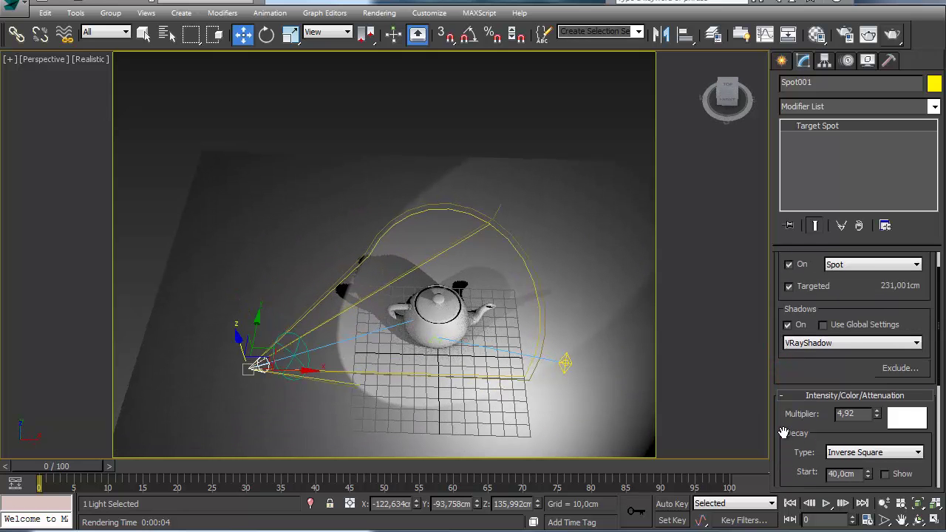
middle_click_drag(495, 269, 444, 243)
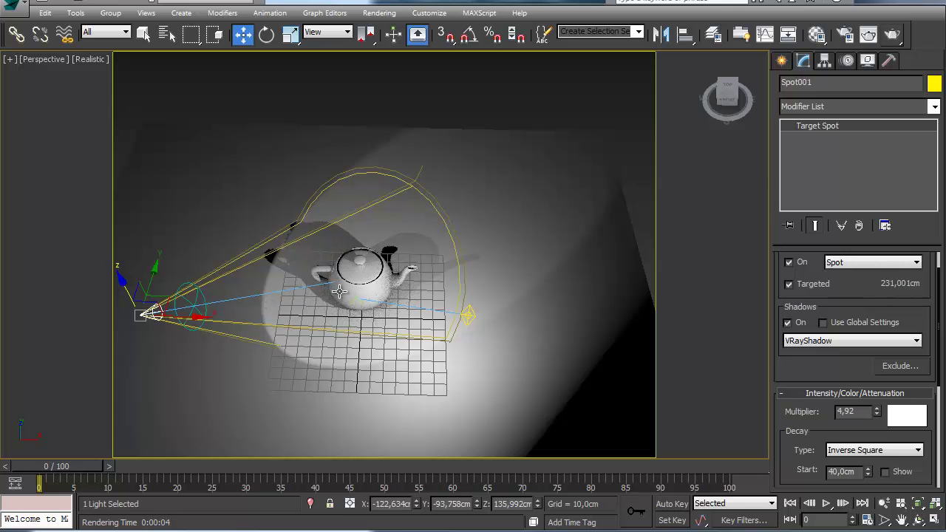
middle_click_drag(325, 278, 389, 275, "alt")
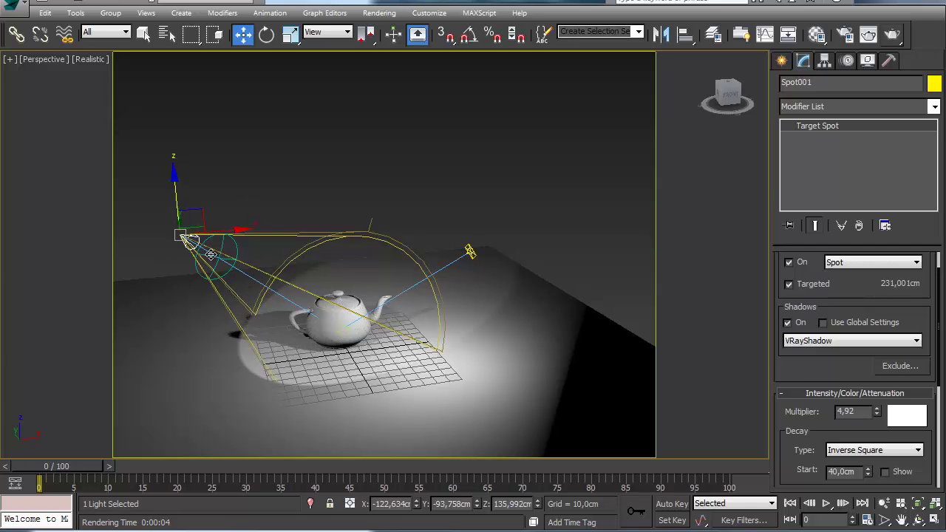
scroll(828, 392, "down", 5)
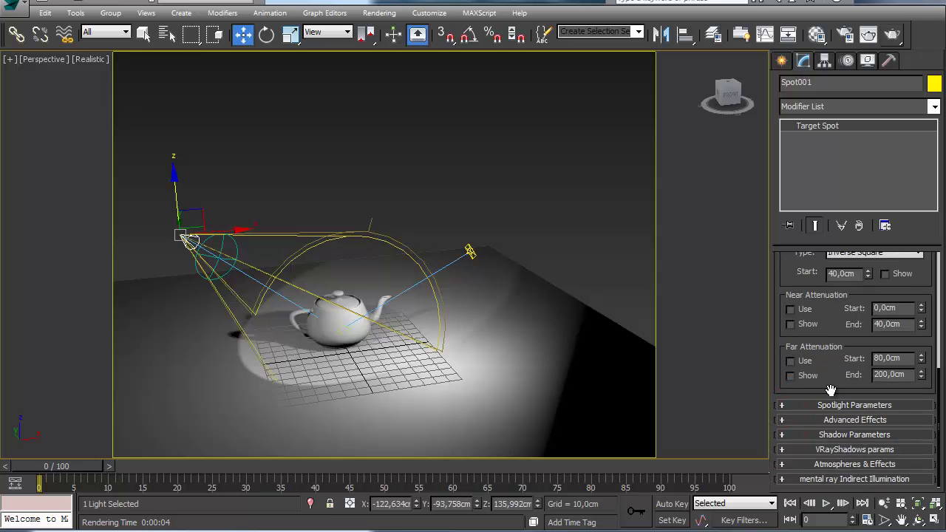
left_click(856, 408)
left_click_drag(917, 422, 896, 392)
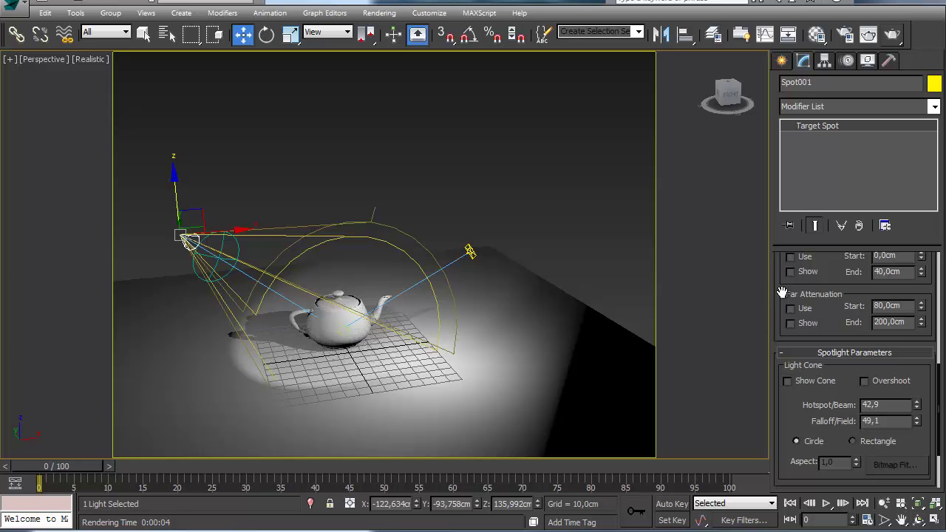
View the initial tool settings in the Custom UI and Defaults Switcher without applying any of them.
scroll(782, 293, "up", 5)
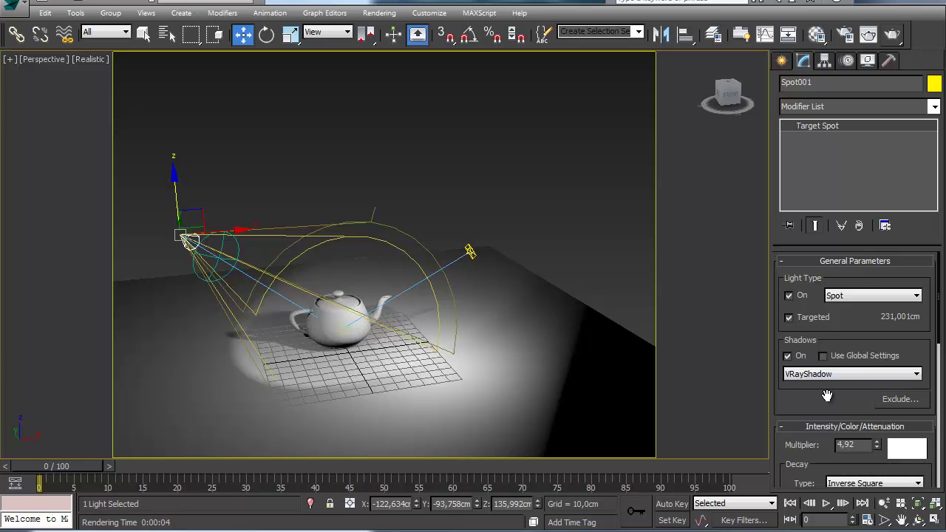
left_click(428, 15)
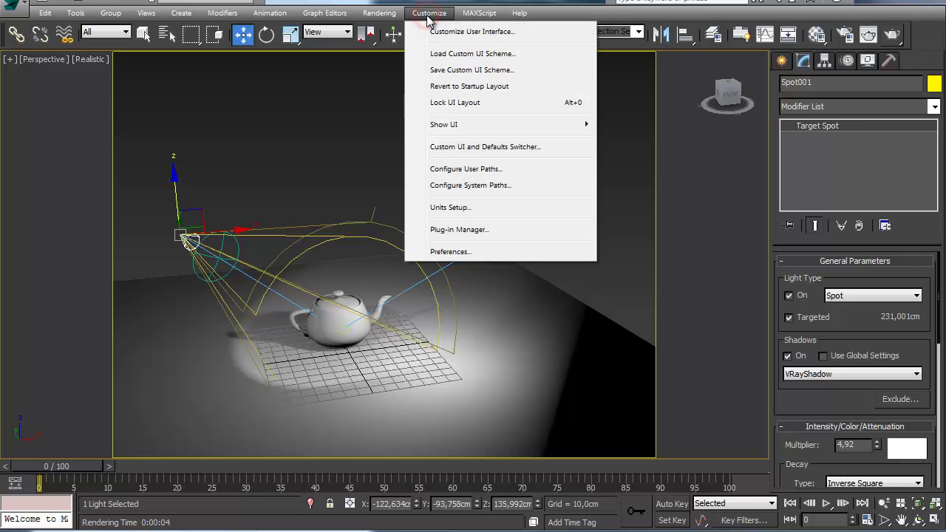
left_click(467, 147)
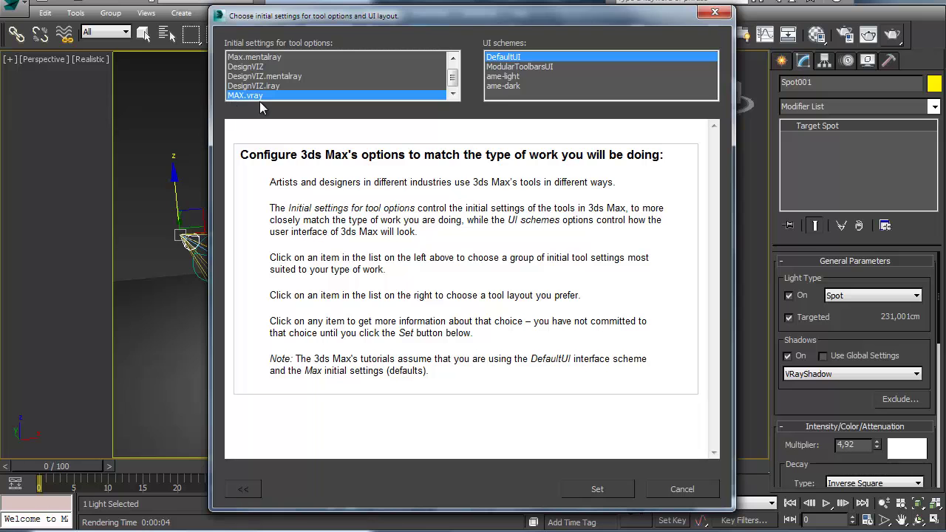
left_click(681, 490)
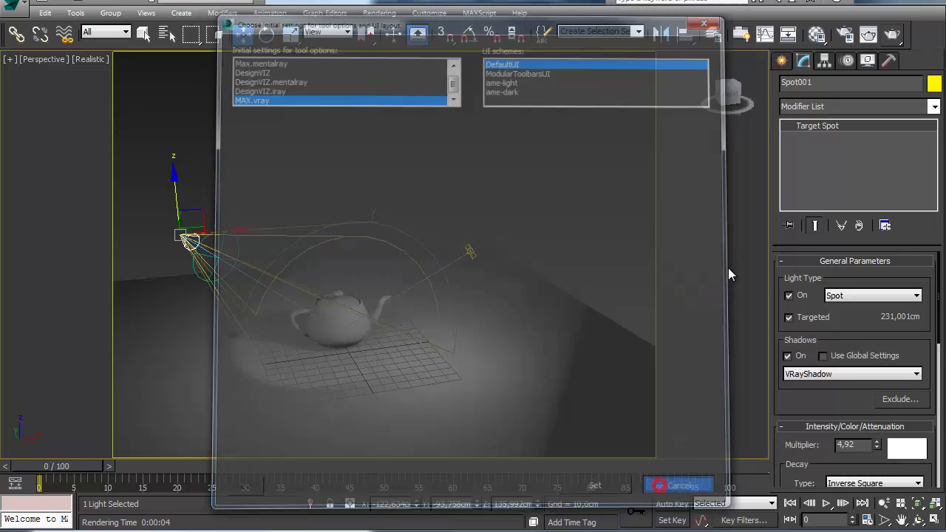
Review the spotlight's shadow and decay settings and delete the spotlight from the scene.
scroll(801, 397, "down", 1)
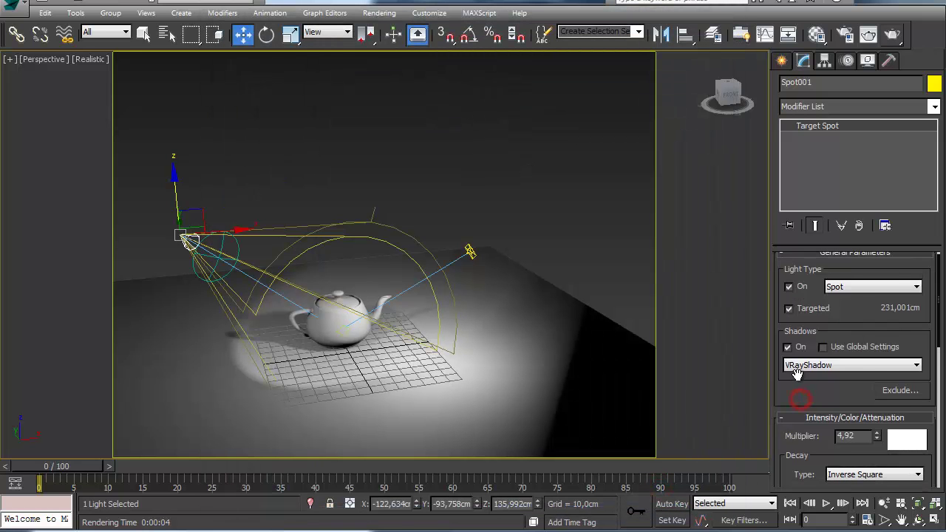
scroll(806, 369, "down", 5)
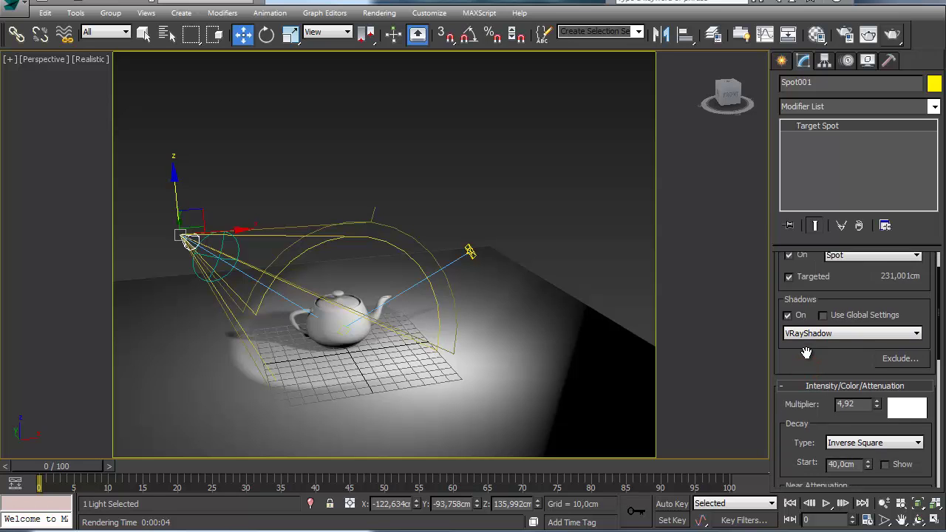
left_click_drag(784, 383, 784, 361)
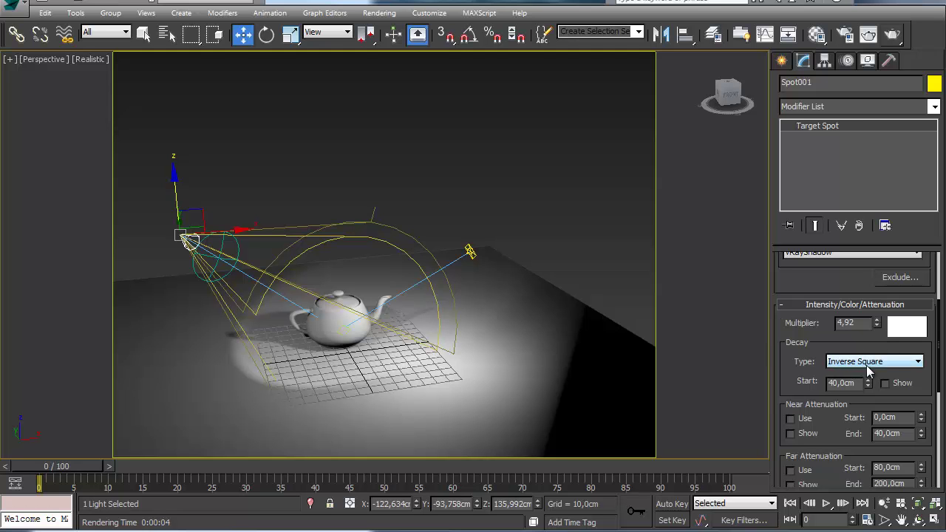
middle_click_drag(265, 367, 234, 382, "alt")
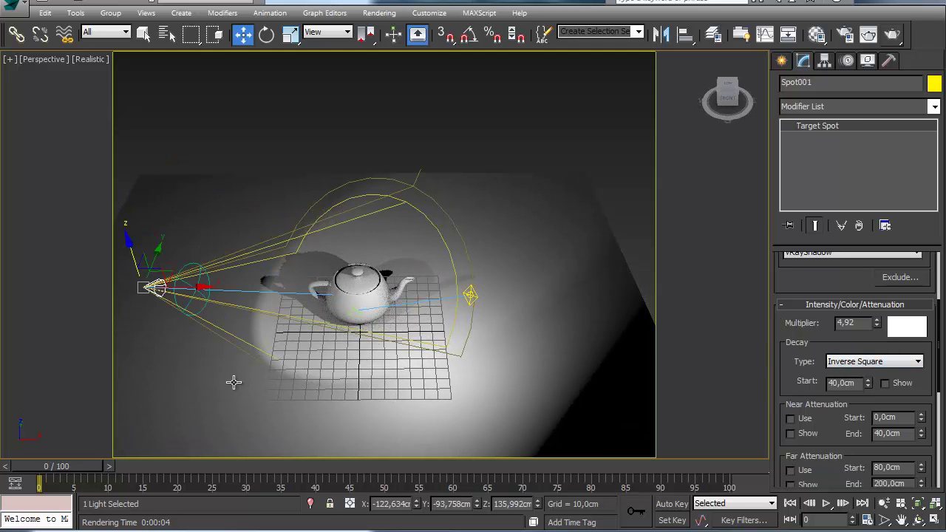
left_click(270, 360)
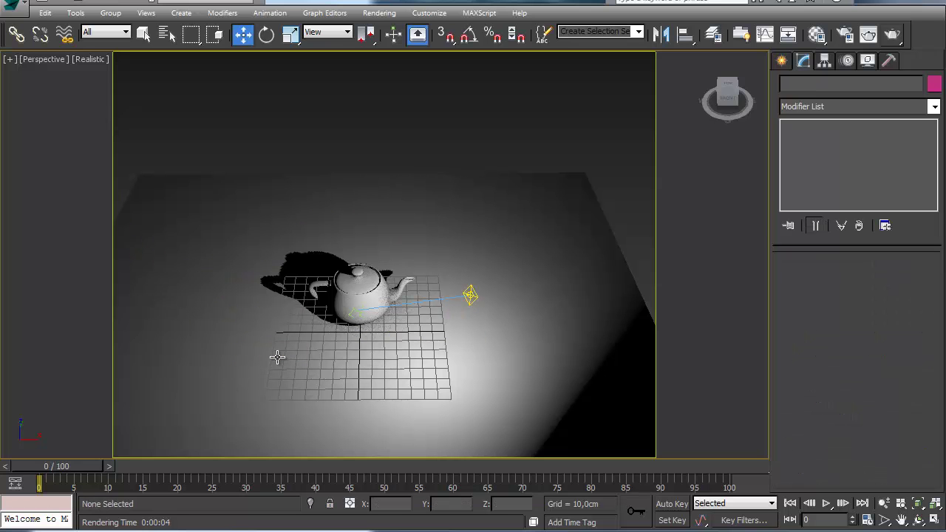
Select the VRay light again and set its intensity units to Default (image).
left_click(468, 294)
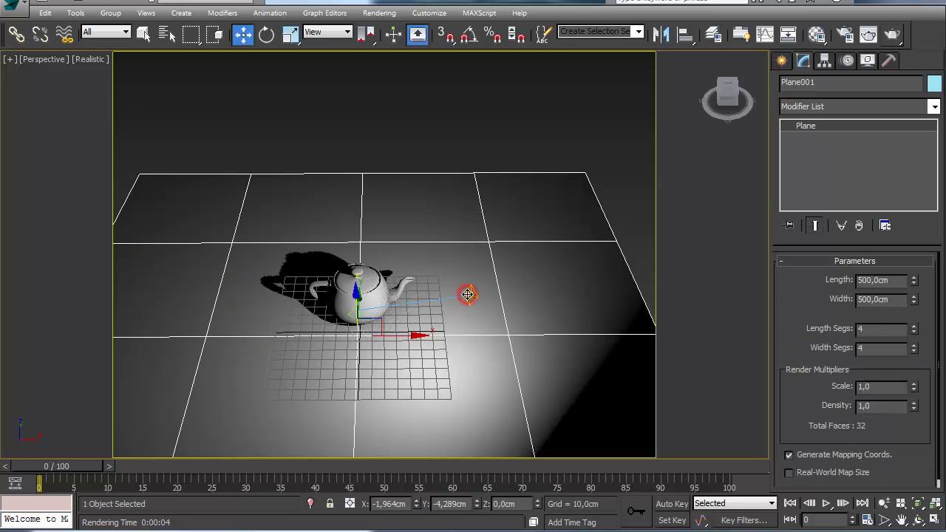
left_click(469, 294)
scroll(827, 334, "up", 2)
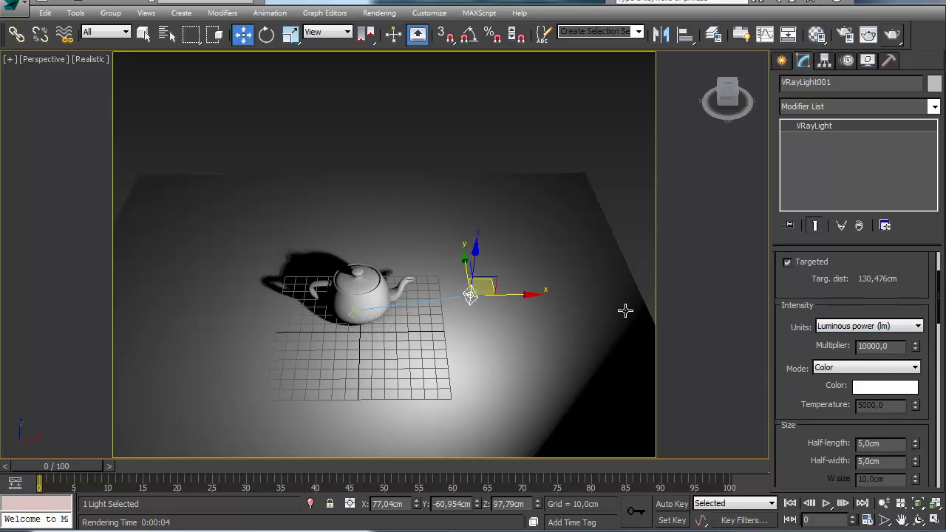
left_click(862, 328)
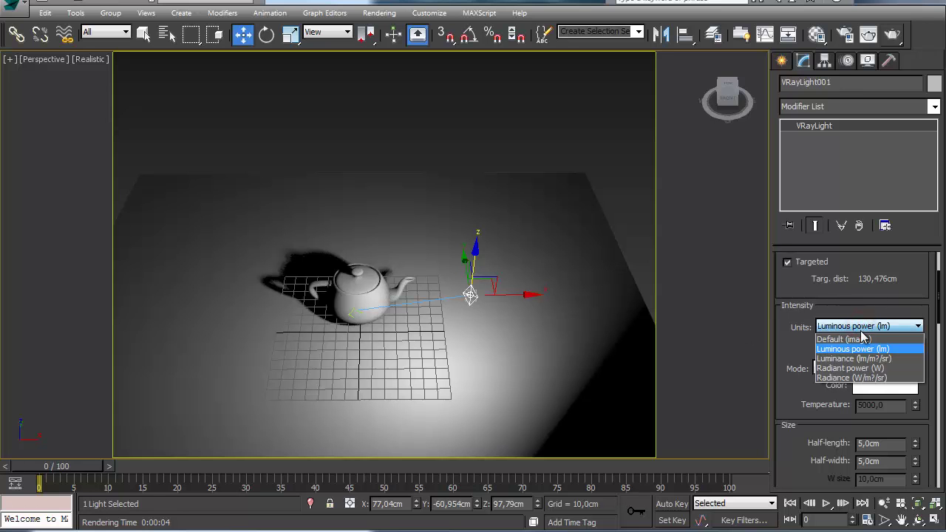
left_click(844, 339)
left_click(797, 421)
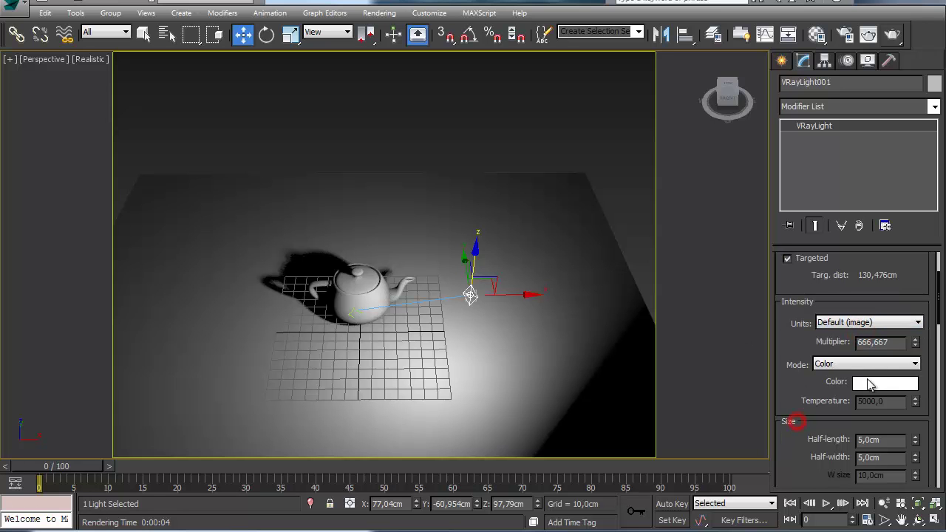
Set the VRay light's intensity multiplier to 500.
double_click(890, 342)
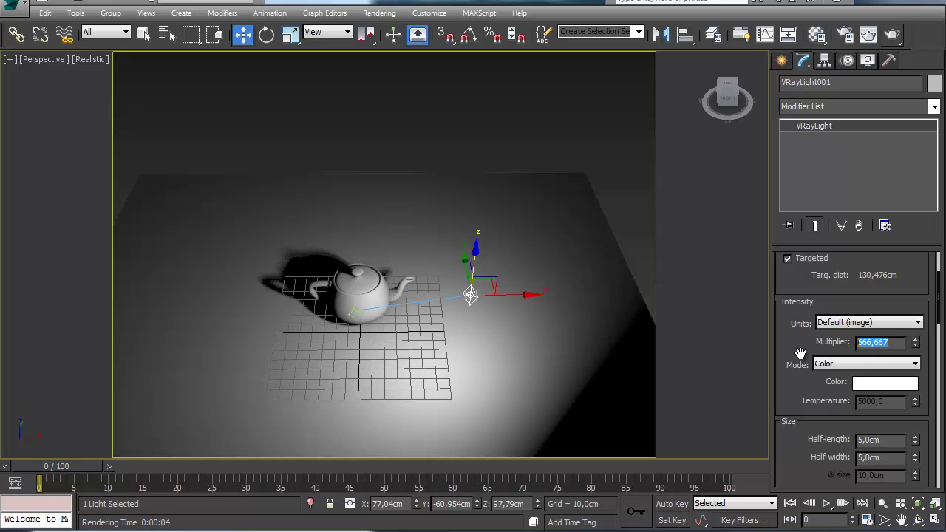
left_click_drag(778, 406, 777, 392)
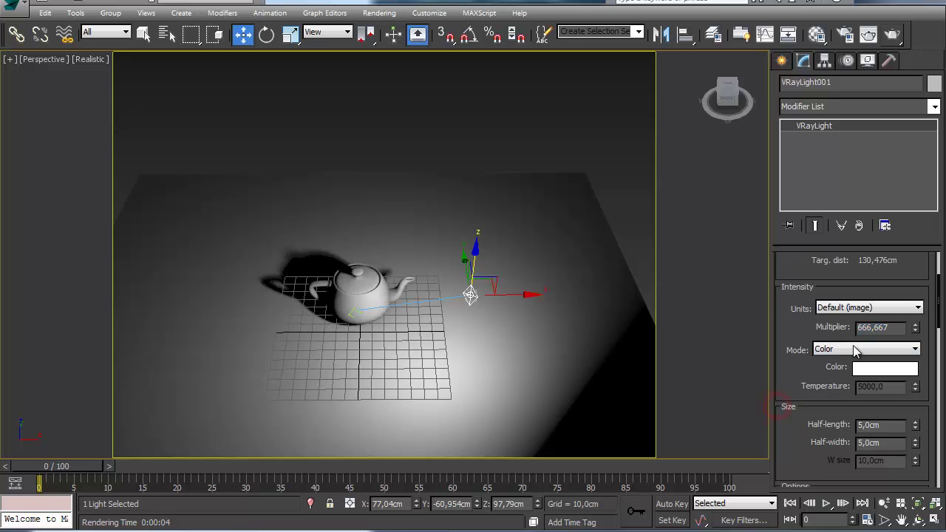
type("500")
key("Return")
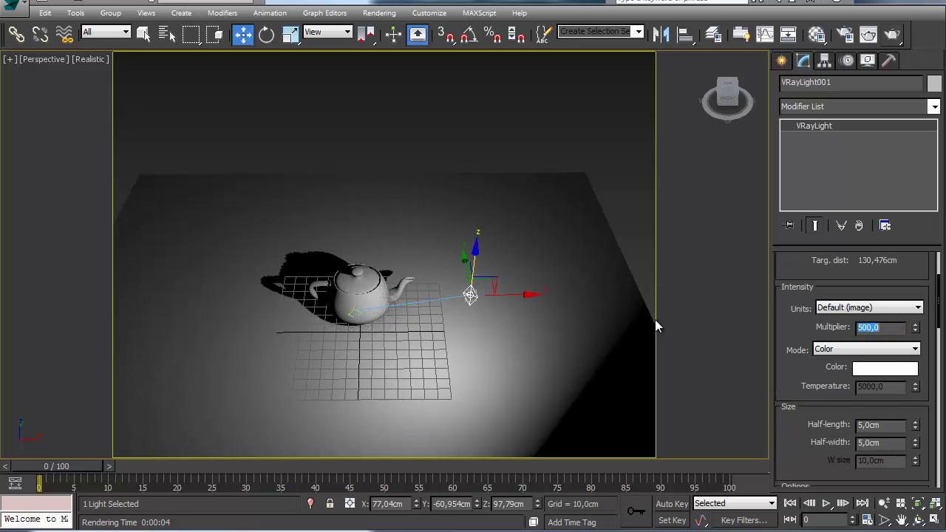
Enlarge the VRay light to a half-length of 20 cm and a half-width of 20 cm.
left_click_drag(820, 446, 798, 331)
left_click_drag(915, 310, 912, 172)
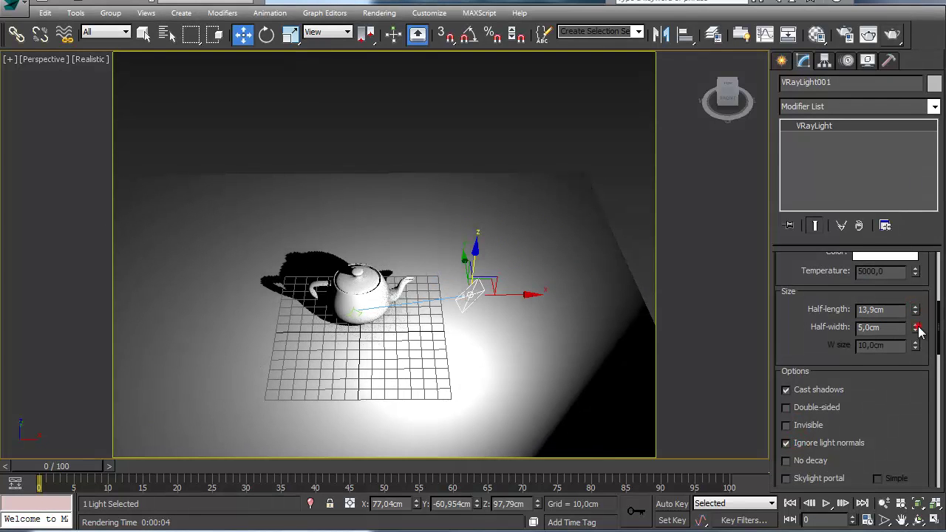
left_click_drag(916, 328, 918, 218)
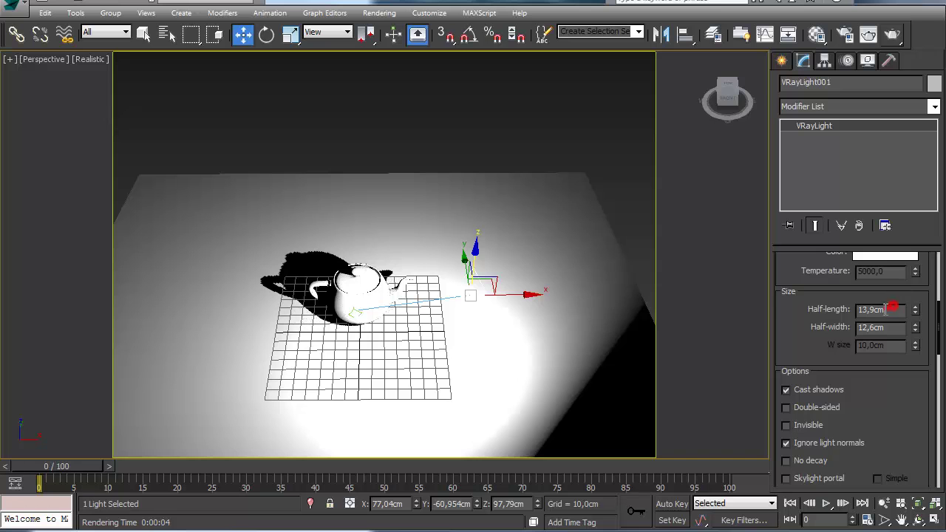
key("Tab")
type("20")
key("Return")
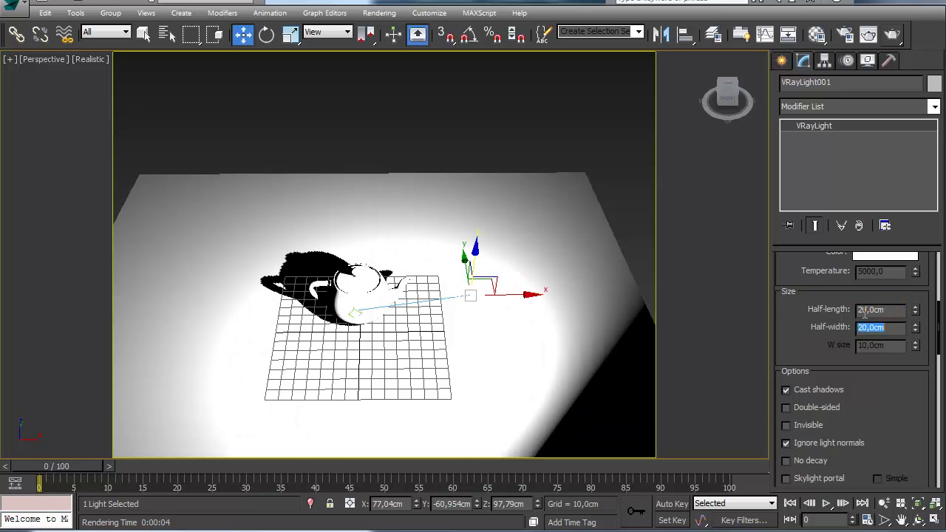
Lower the VRay light's intensity multiplier to 44 and test-render a closer view of the teapot.
scroll(845, 316, "up", 3)
left_click_drag(915, 338, 916, 489)
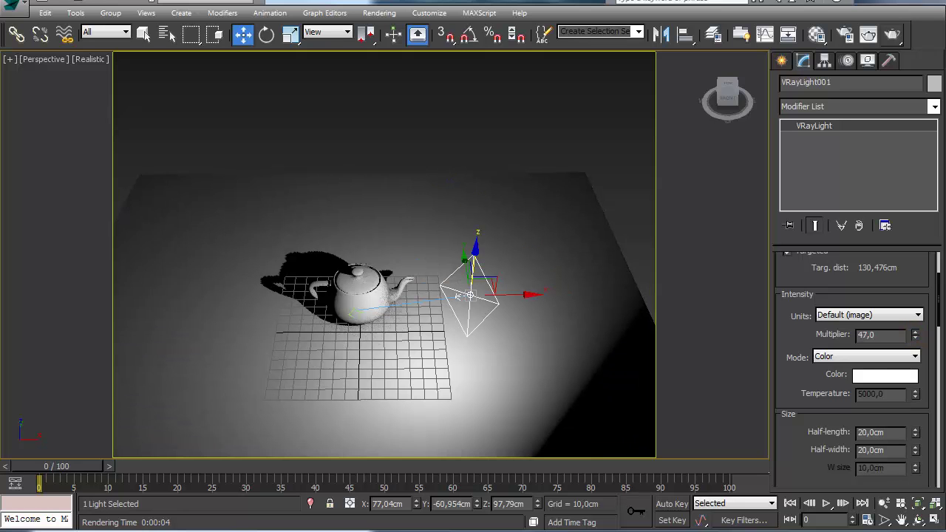
middle_click_drag(379, 369, 391, 363)
scroll(370, 332, "up", 4)
middle_click_drag(400, 318, 553, 147, "alt")
key("shift+q")
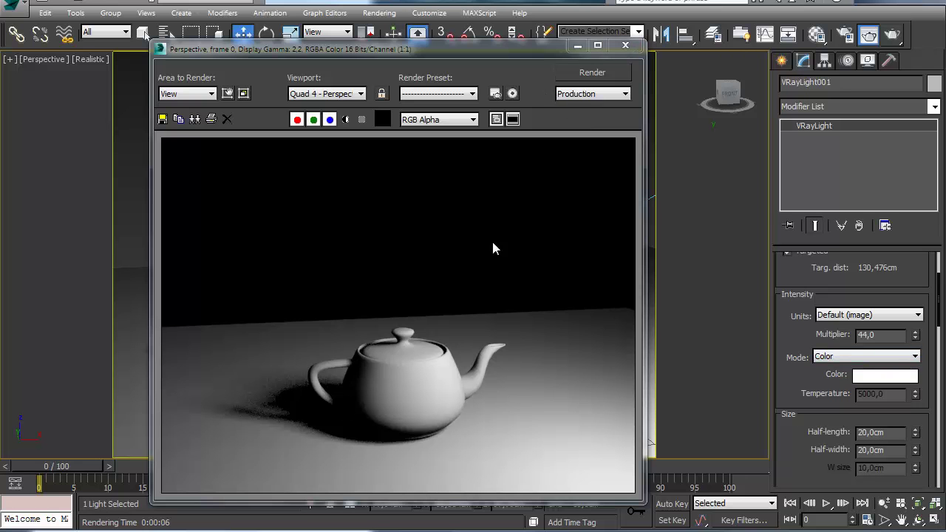
left_click(626, 46)
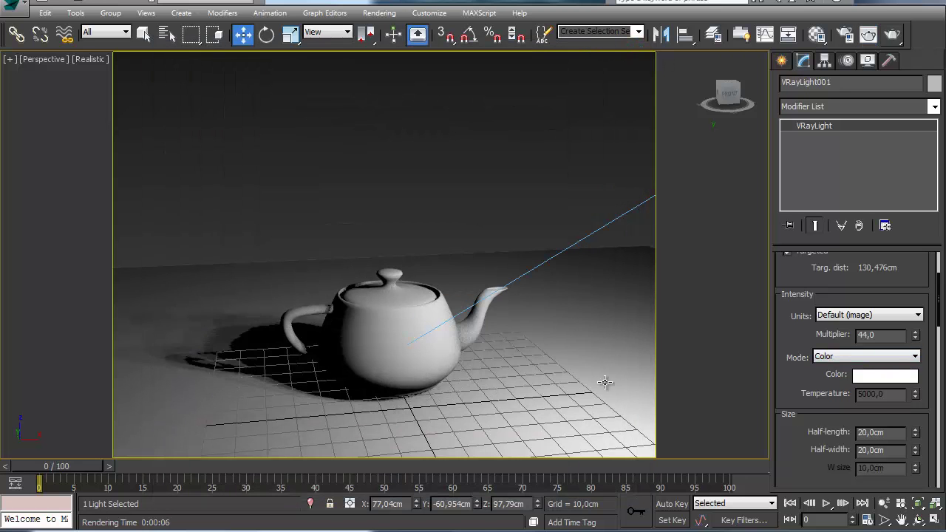
With the teapot selected, name the green VRayMtl sample material "cromado" and set its diffuse colour to black.
left_click_drag(804, 379, 799, 349)
left_click(363, 315)
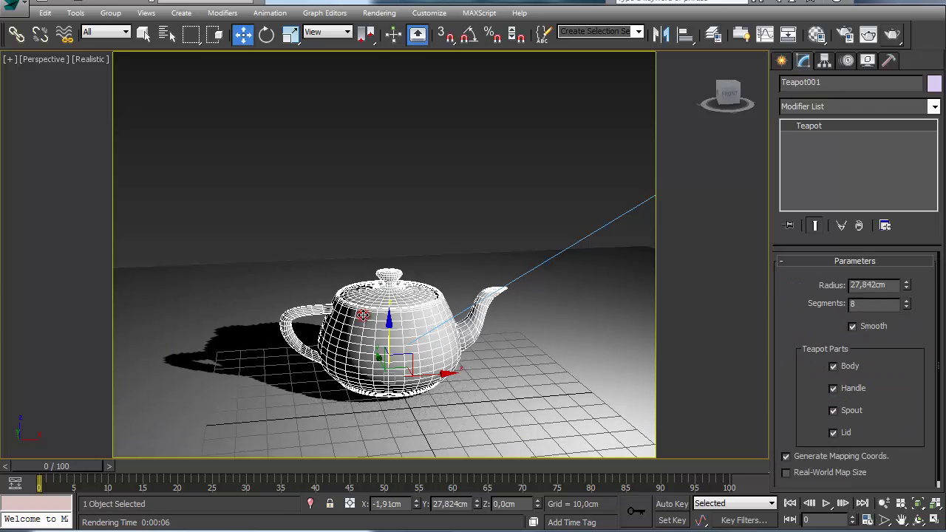
left_click(816, 34)
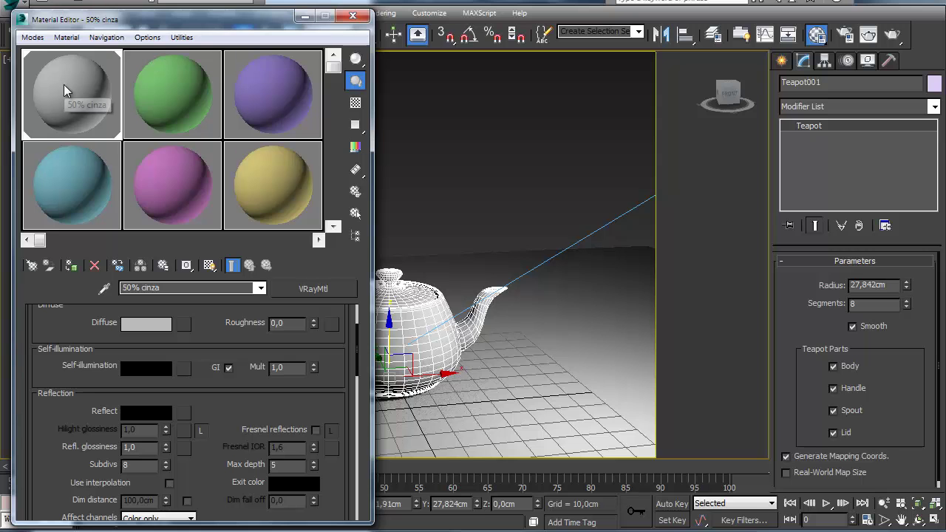
left_click(182, 85)
type("cromado")
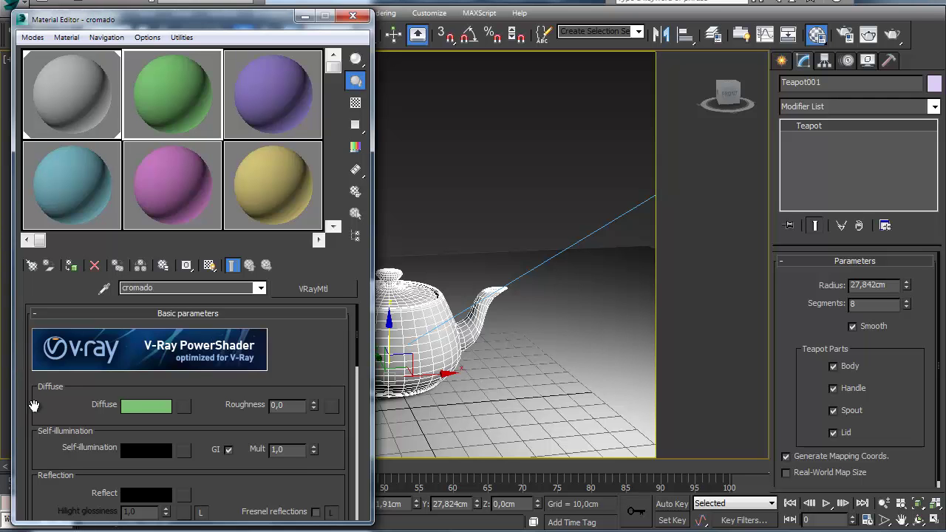
left_click(144, 408)
left_click_drag(534, 242, 465, 253)
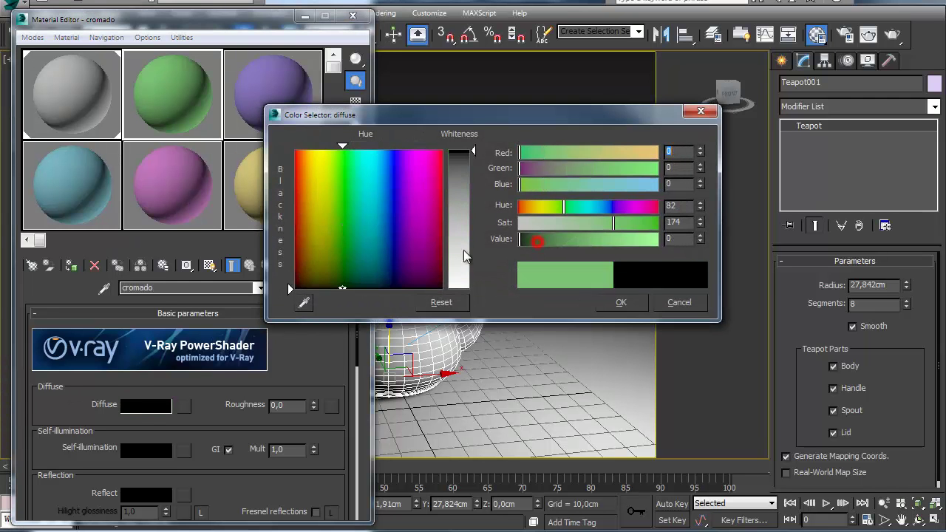
left_click(644, 307)
Set the cromado material's reflection colour to pure white (255, 255, 255).
left_click_drag(218, 485, 206, 329)
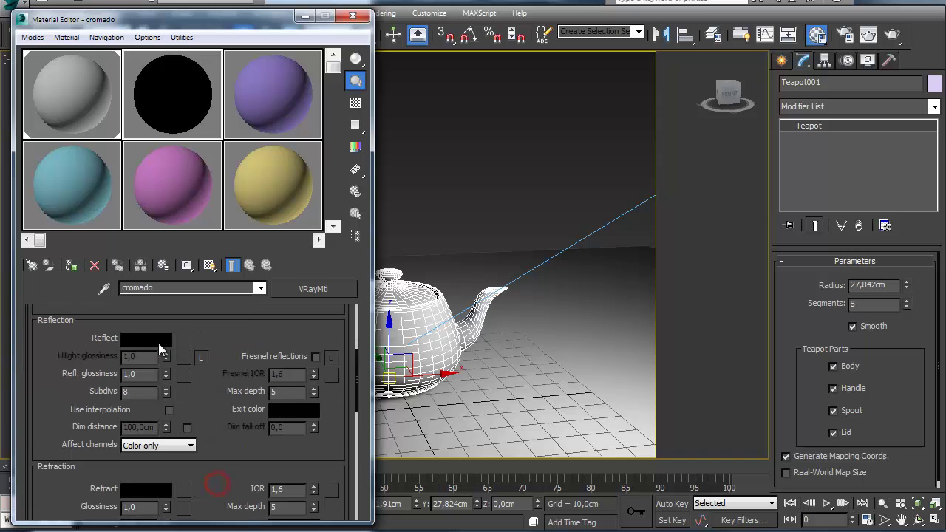
left_click(148, 338)
left_click_drag(476, 177, 475, 282)
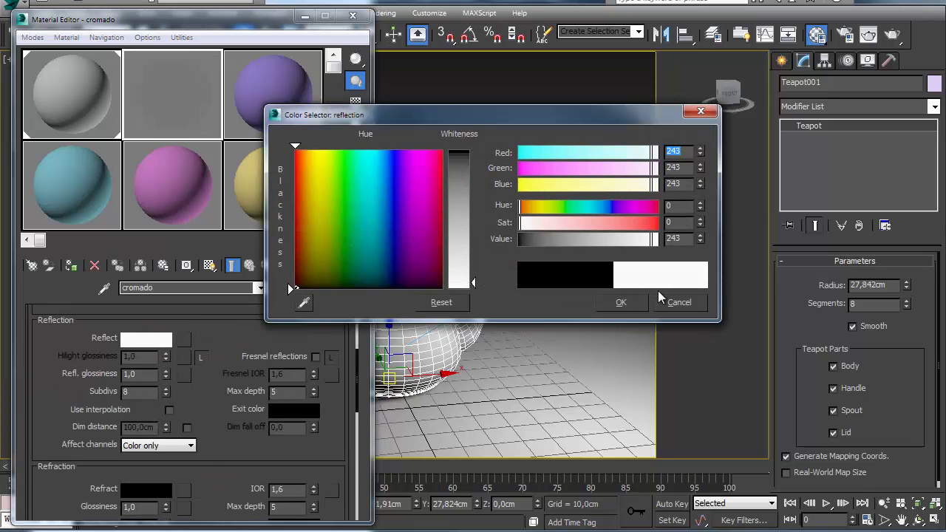
left_click(624, 302)
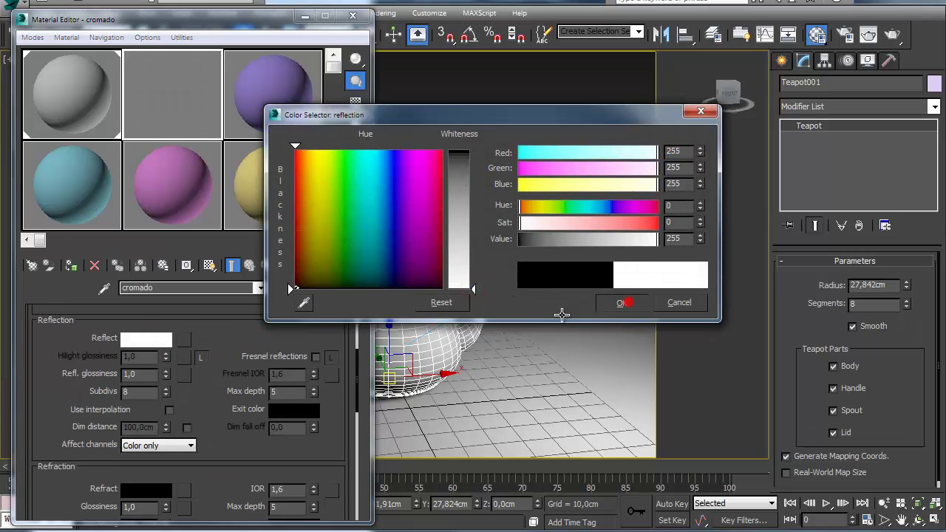
Assign the cromado material to the teapot and test-render the scene.
left_click(73, 266)
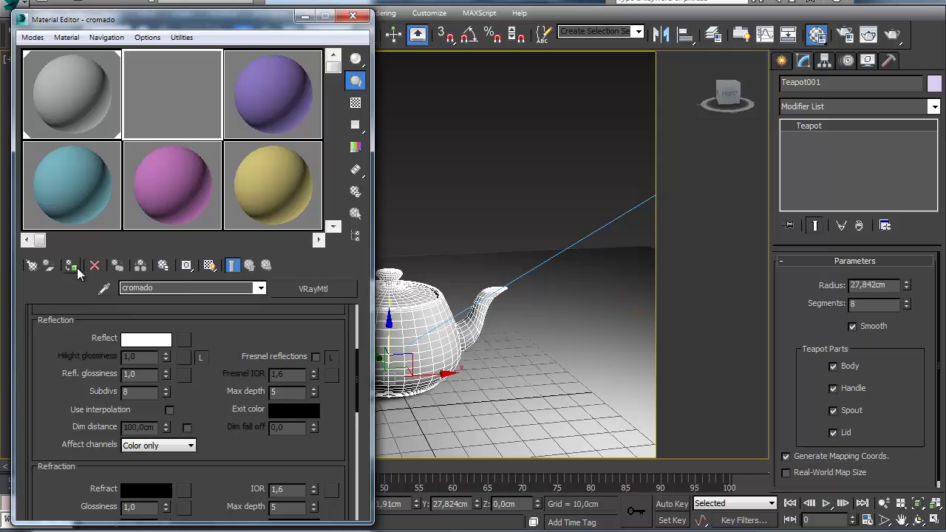
left_click(353, 16)
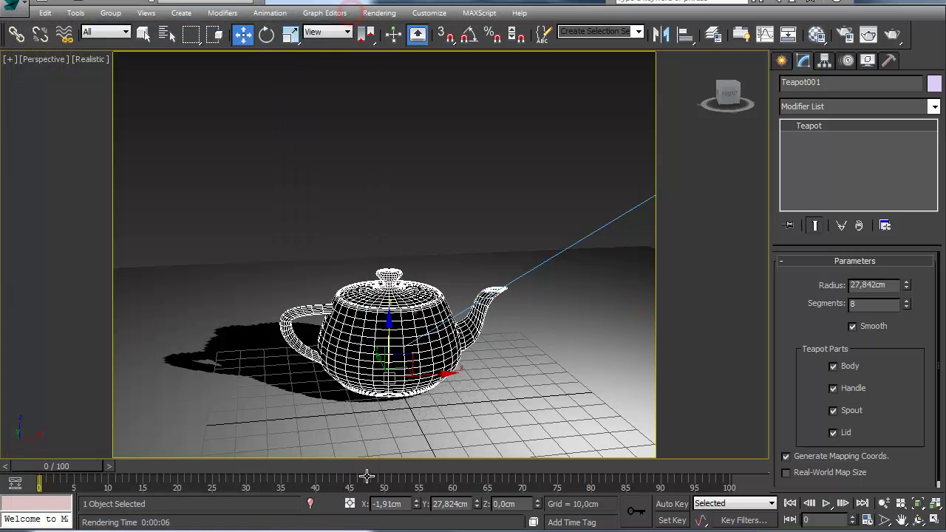
left_click(892, 35)
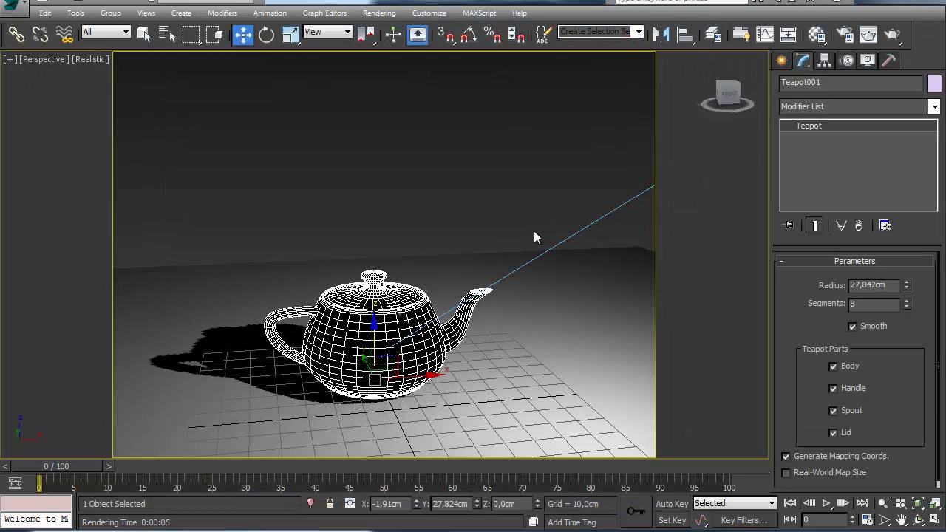
Select the VRay light and change its intensity units to Luminous power (lm).
scroll(535, 236, "down", 5)
left_click(587, 218)
left_click_drag(794, 305, 793, 345)
left_click(850, 327)
left_click(845, 348)
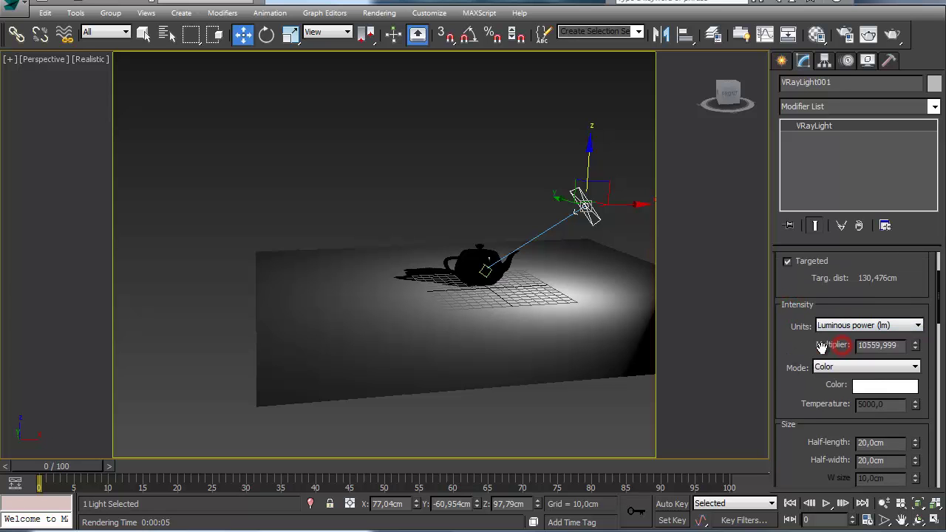
Enlarge the VRay light to a half-length of 135.4 cm and a half-width of 91.8 cm.
scroll(857, 361, "down", 5)
scroll(916, 326, "up", 1)
left_click_drag(915, 323, 915, 296)
left_click_drag(916, 348, 905, 74)
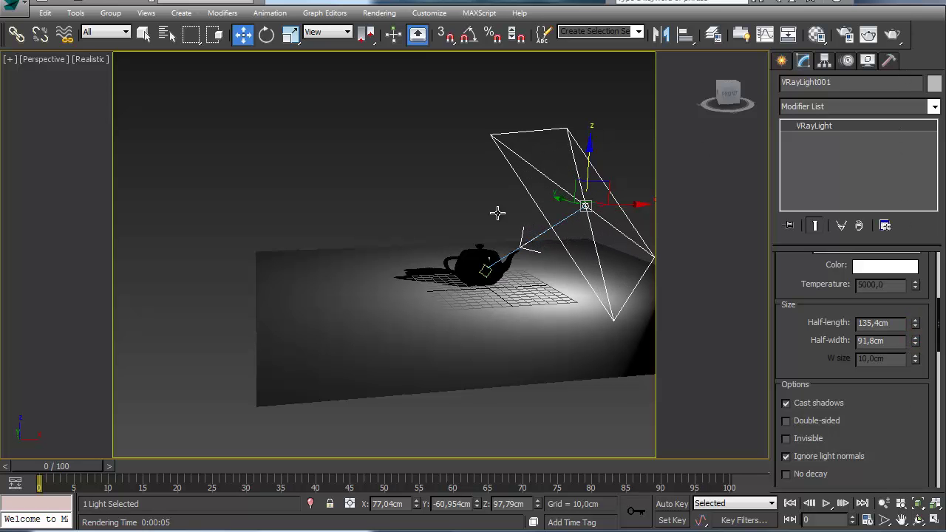
Test-render a close view of the chrome teapot to examine the enlarged light's reflection.
scroll(501, 212, "up", 8)
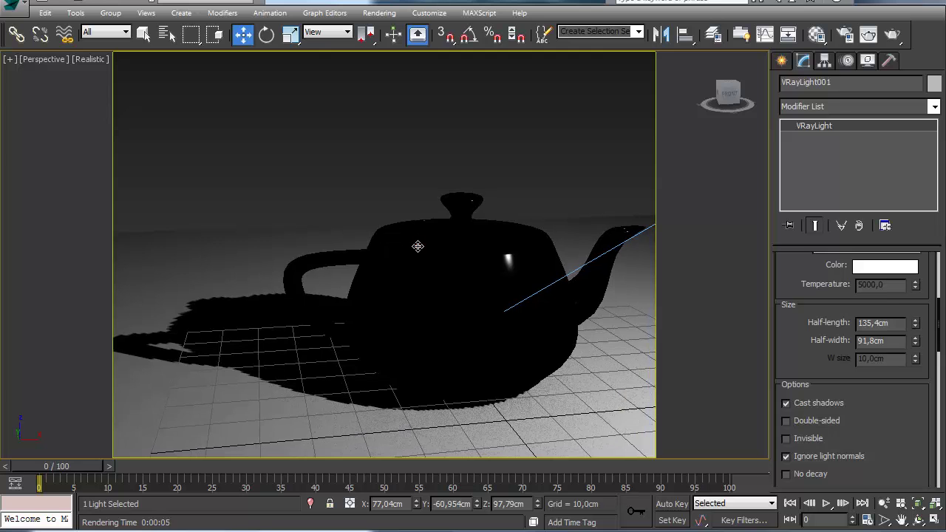
left_click(418, 246)
key("shift+q")
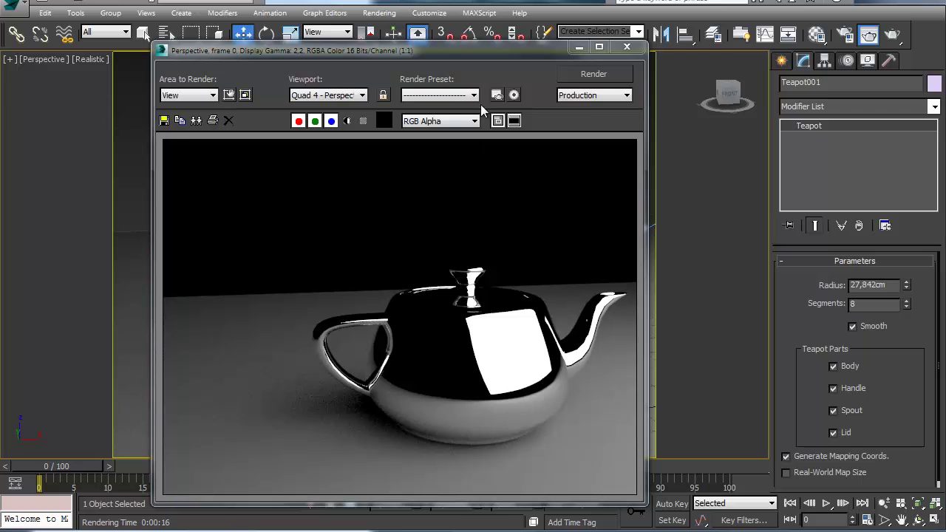
left_click(627, 46)
Move the VRay light above the teapot, to a height of about 135 cm, and test-render a front view.
scroll(376, 279, "down", 7)
middle_click_drag(428, 243, 375, 315)
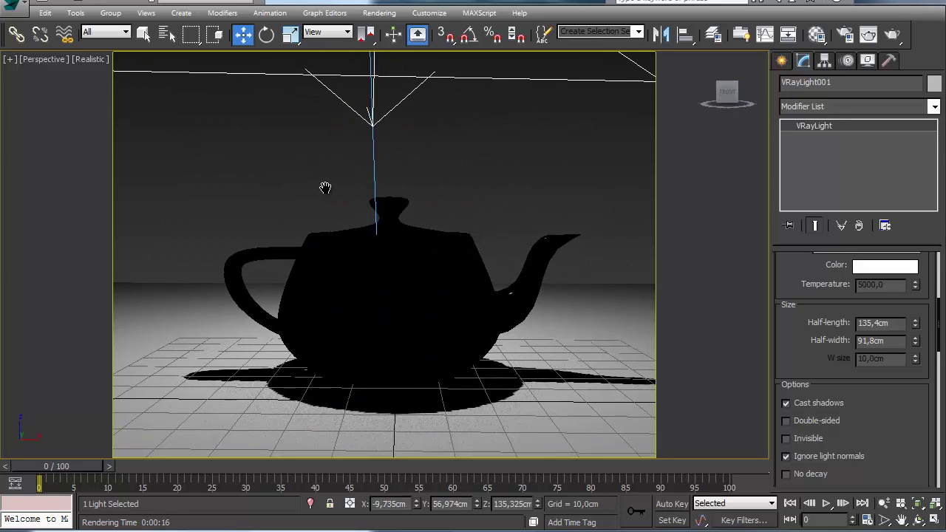
middle_click_drag(325, 188, 325, 179)
scroll(365, 226, "up", 1)
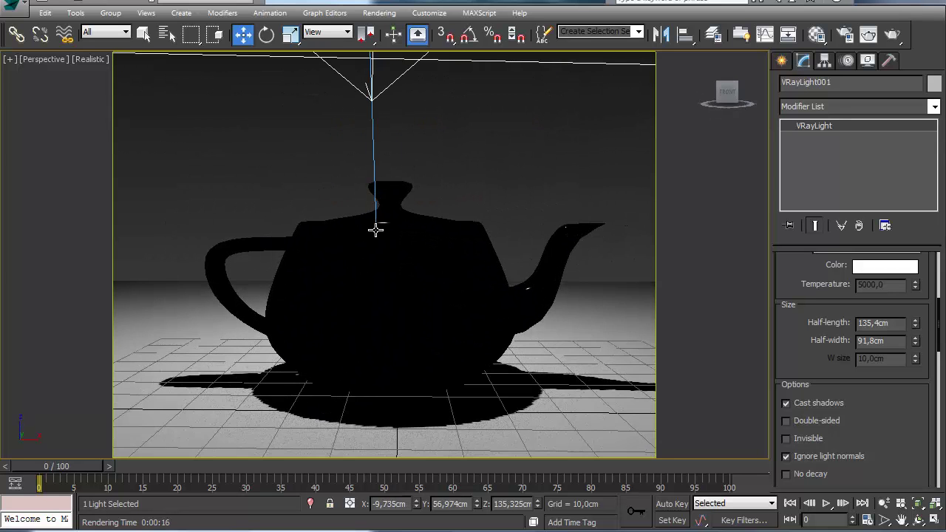
key("shift+q")
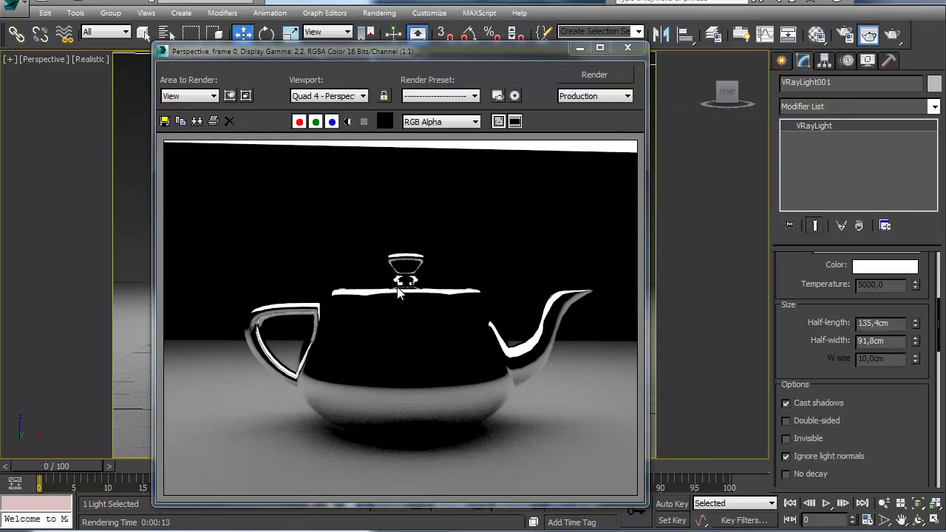
left_click(627, 49)
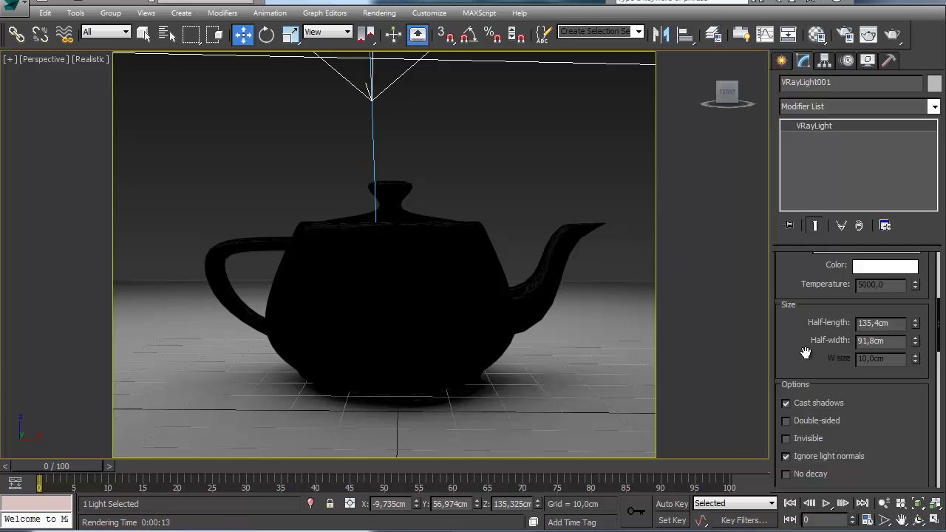
Turn off the VRay light's Cast shadows option and test-render the teapot.
left_click_drag(806, 353, 785, 227)
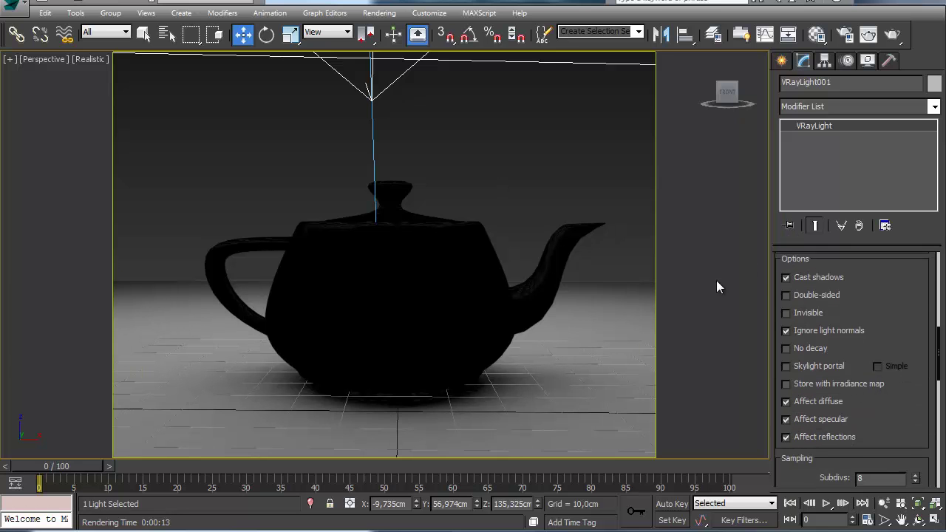
left_click(809, 275)
left_click(888, 39)
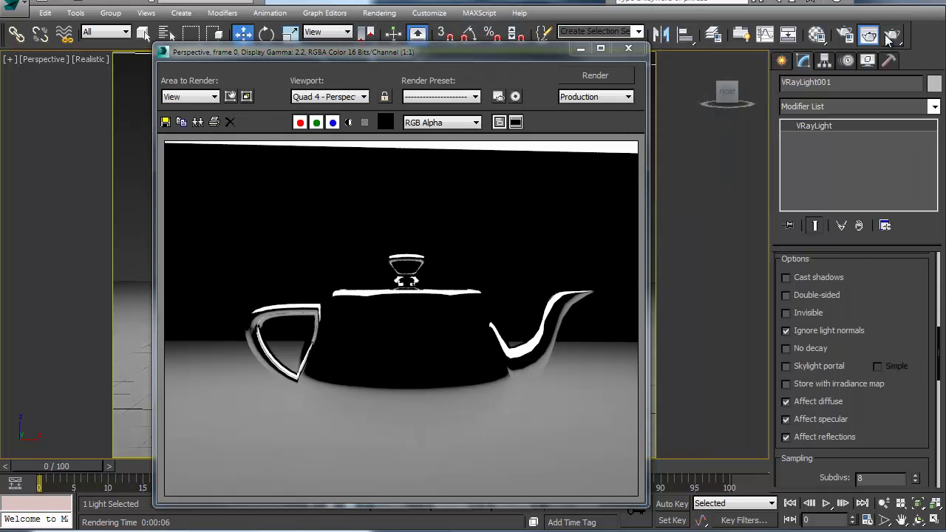
Turn the VRay light's Cast shadows option back on and close the render.
left_click(794, 281)
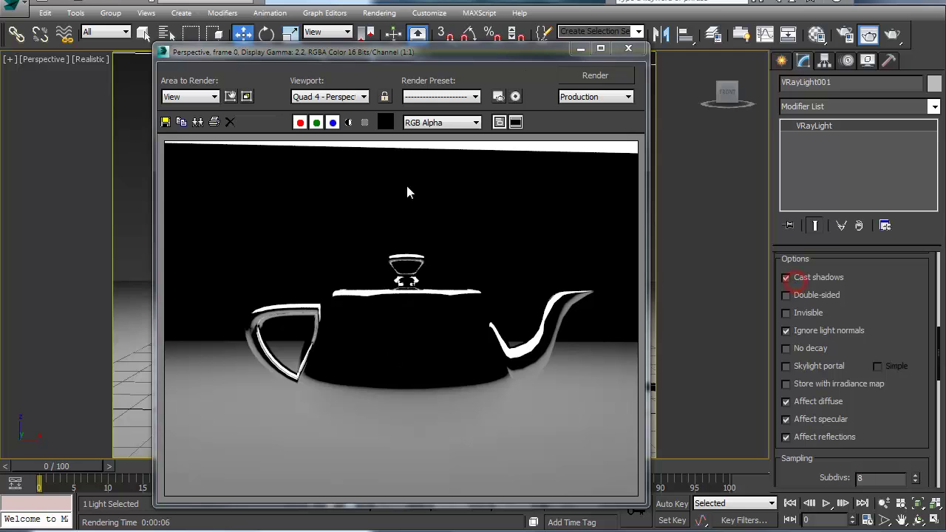
left_click(641, 49)
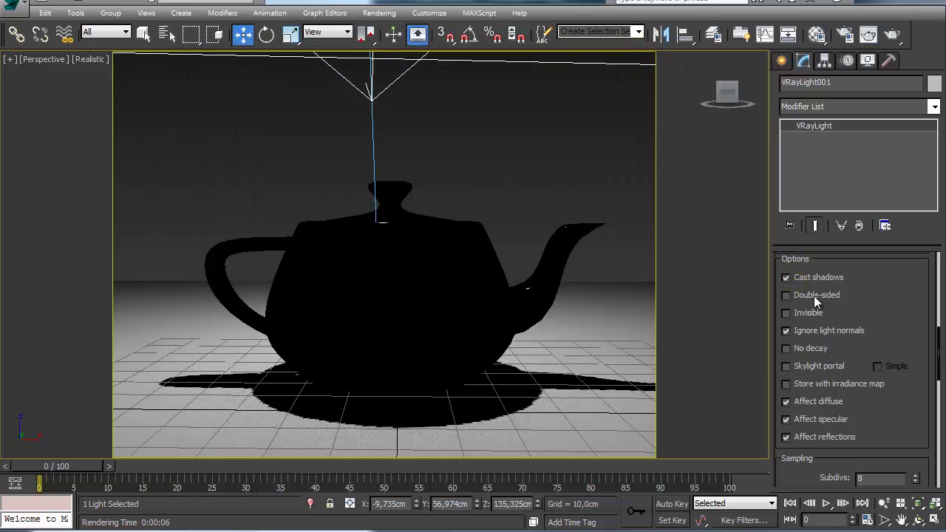
Create a sphere with a radius of about 34 cm beside the teapot and raise it above the VRay light.
scroll(362, 301, "down", 10)
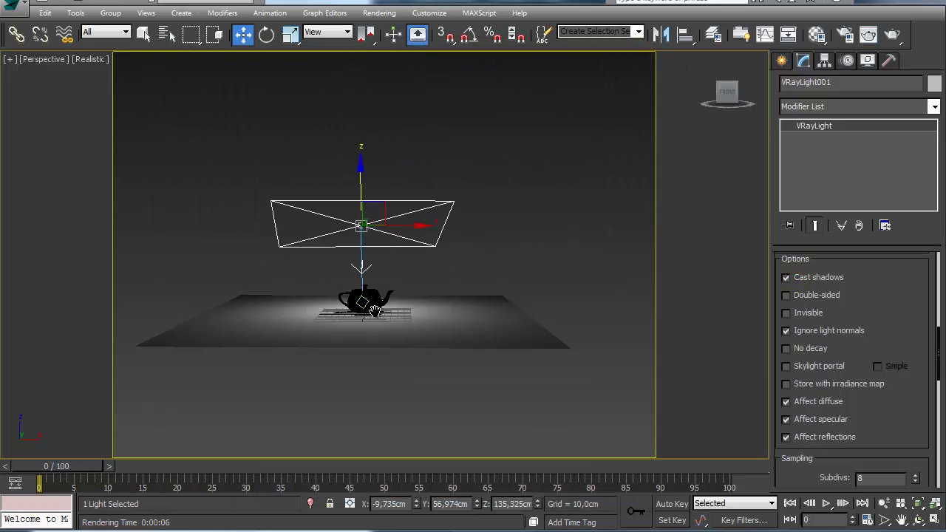
middle_click_drag(362, 313, 734, 196, "alt")
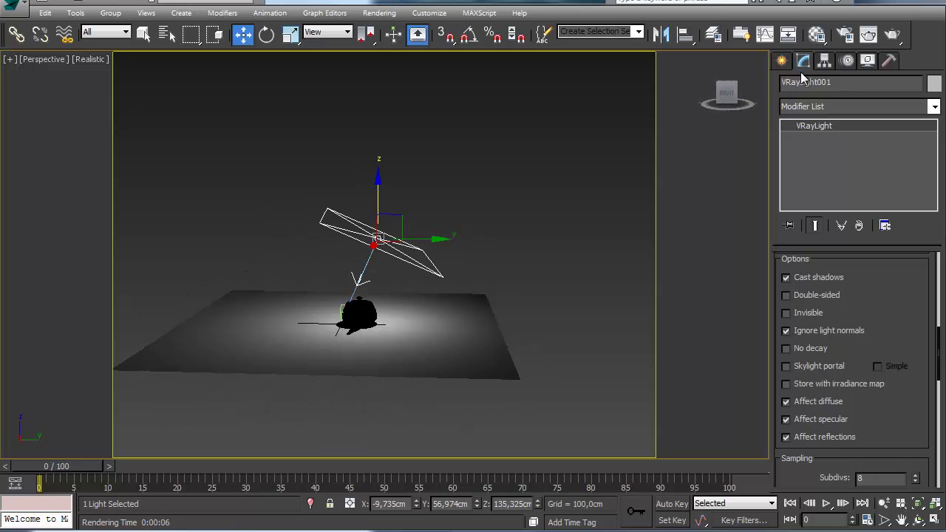
left_click(781, 60)
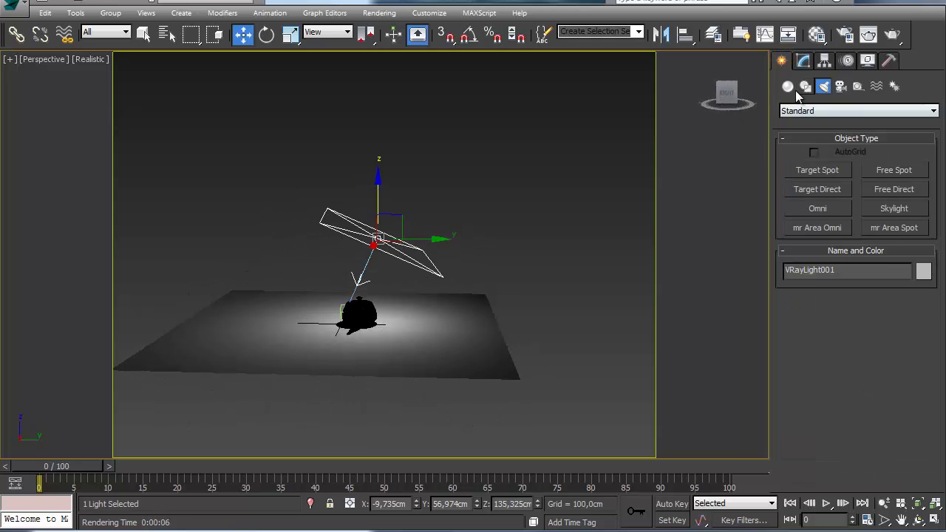
left_click(788, 87)
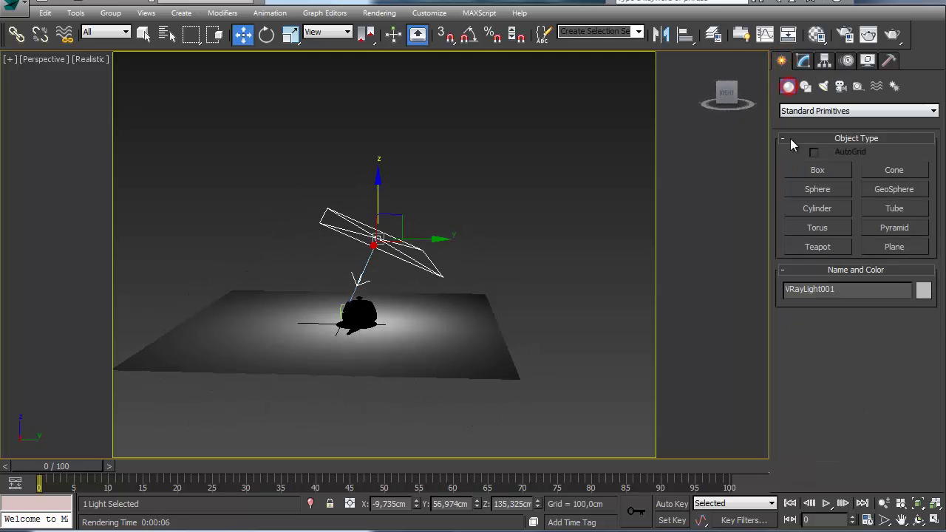
left_click(817, 191)
left_click_drag(451, 335, 474, 336)
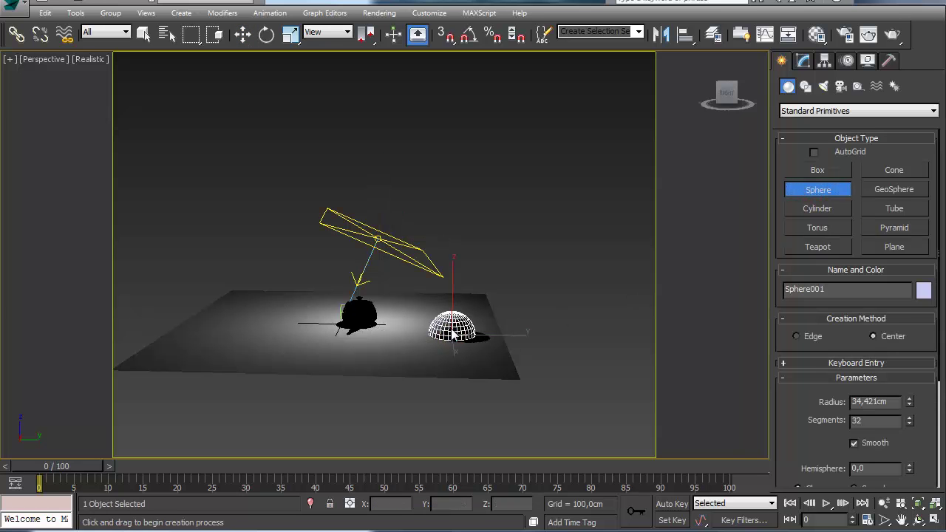
key("w")
left_click_drag(454, 276, 449, 87)
Test-render a wide view of the scene to check whether the single-sided light reaches the sphere.
middle_click_drag(451, 159, 517, 173, "alt")
scroll(452, 200, "up", 4)
scroll(514, 136, "down", 3)
key("shift+q")
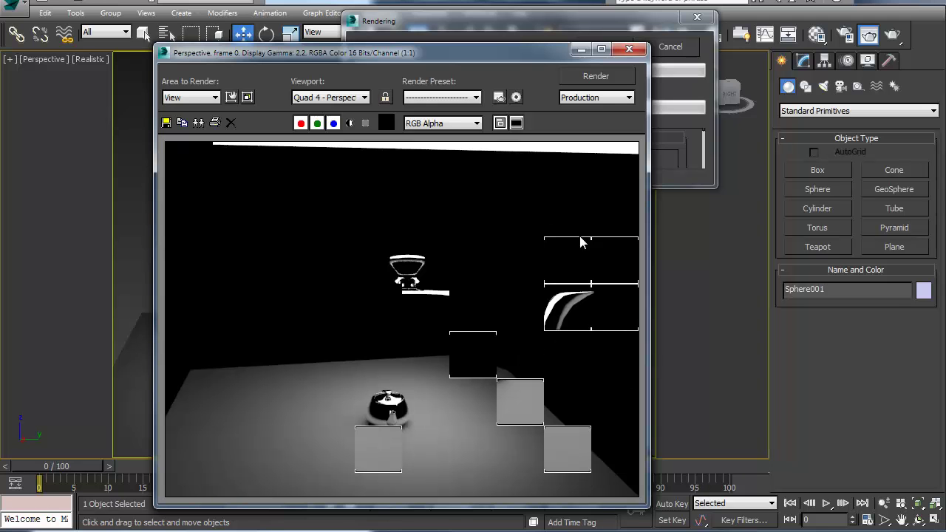
left_click(629, 50)
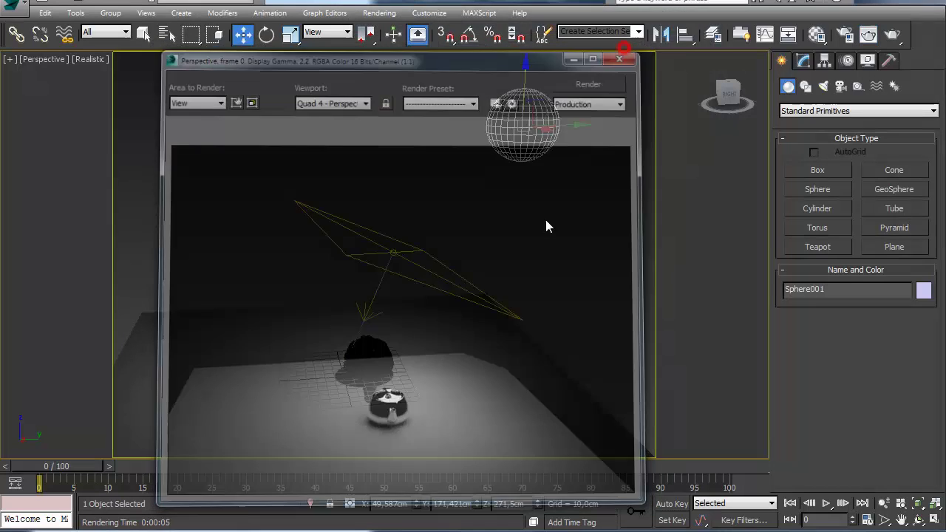
Make the VRay light double-sided and test-render the scene with the sphere.
left_click(804, 61)
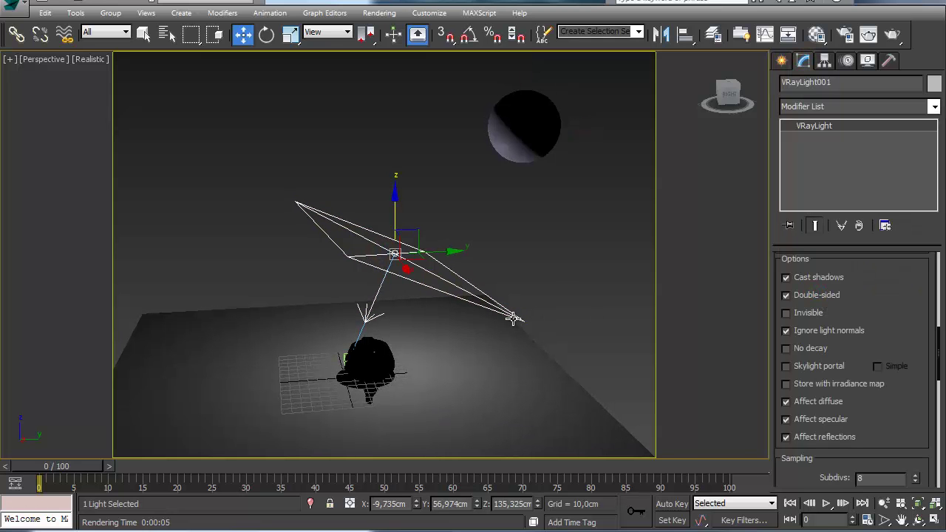
key("shift+q")
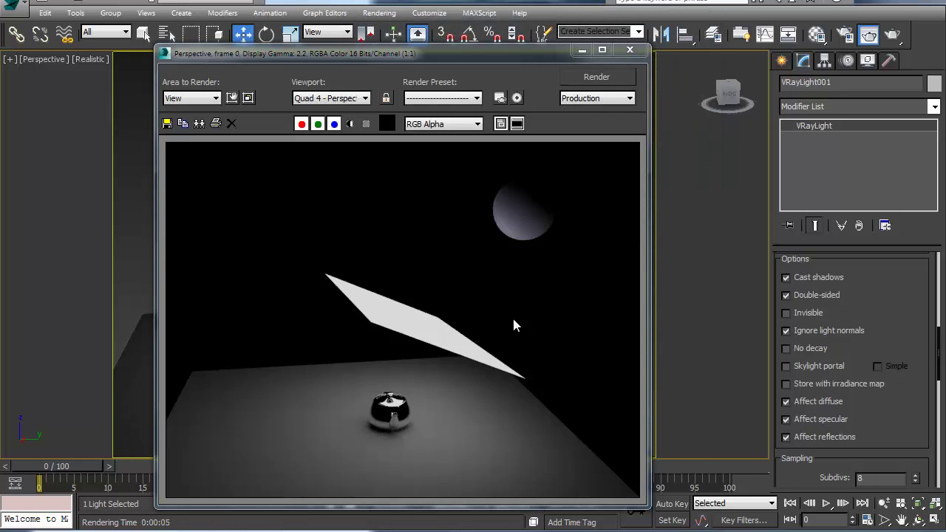
left_click(628, 50)
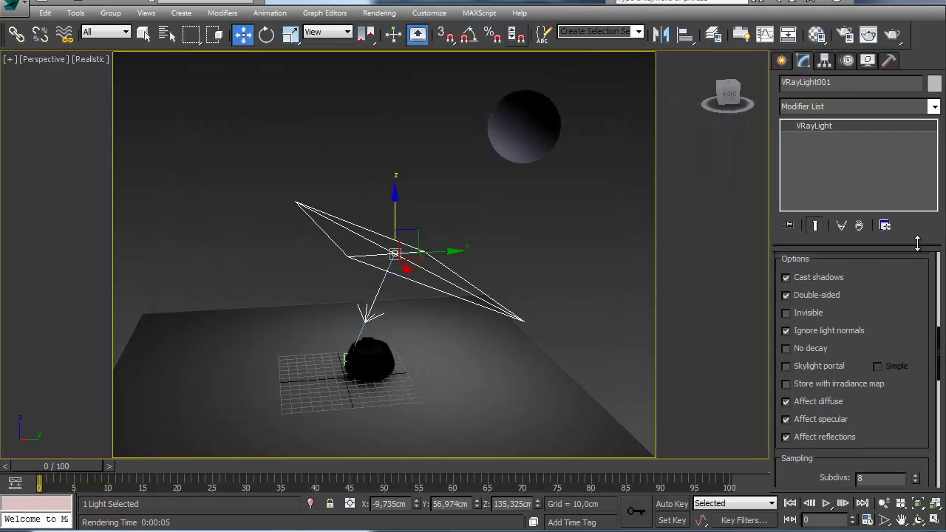
Turn off the VRay light's Double-sided option and set its intensity units to Default (image).
scroll(894, 344, "up", 5)
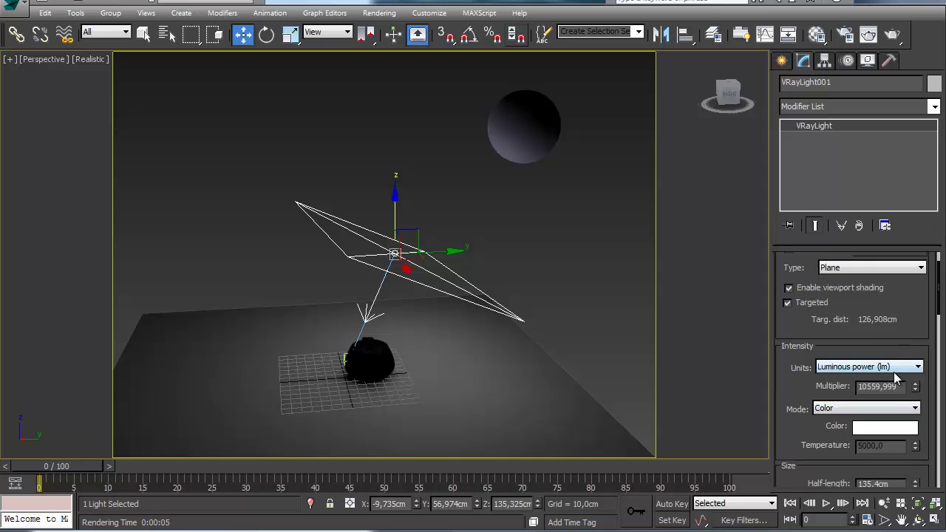
left_click(896, 386)
left_click_drag(787, 377, 785, 360)
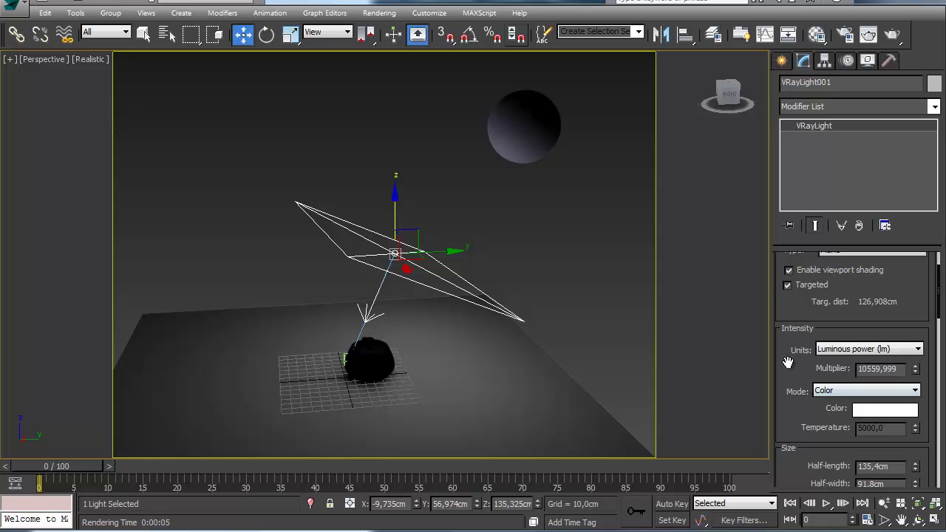
left_click_drag(788, 363, 778, 302)
scroll(781, 303, "down", 5)
scroll(796, 321, "up", 4)
left_click(788, 467)
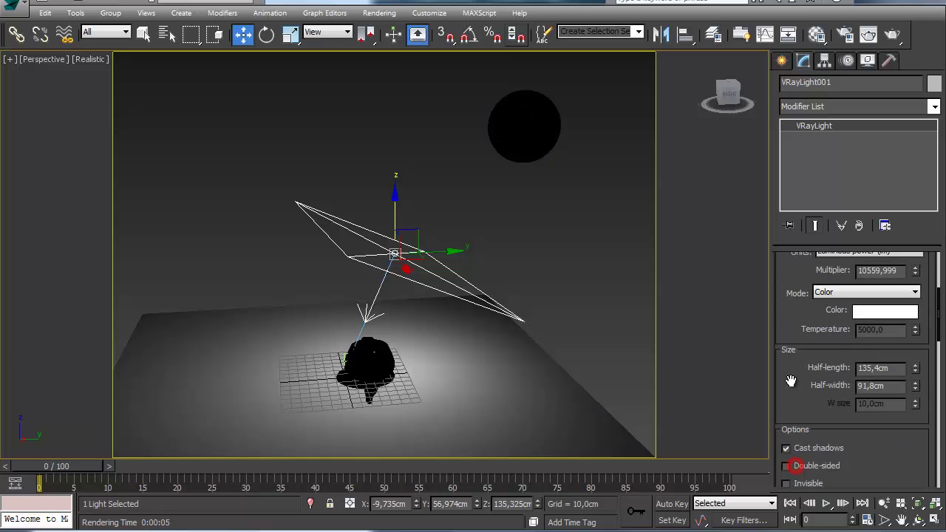
scroll(792, 379, "up", 3)
left_click(849, 316)
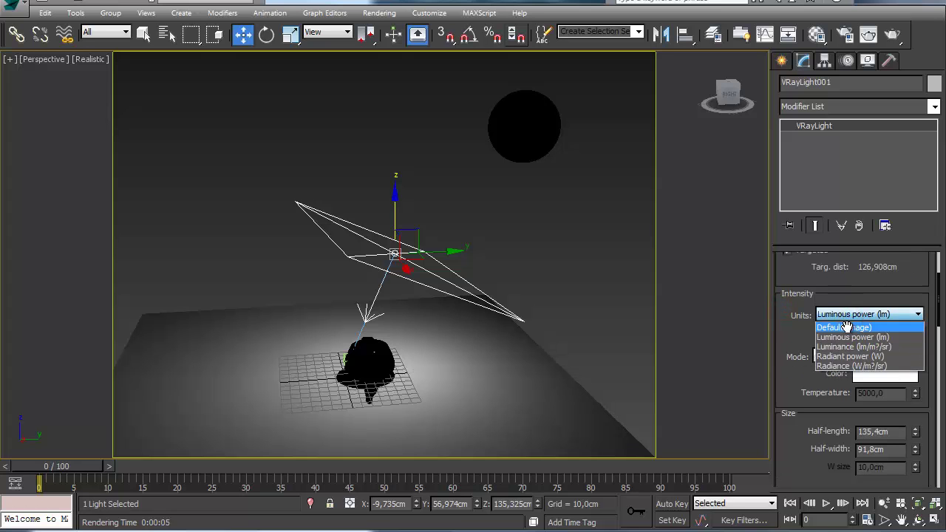
left_click(847, 327)
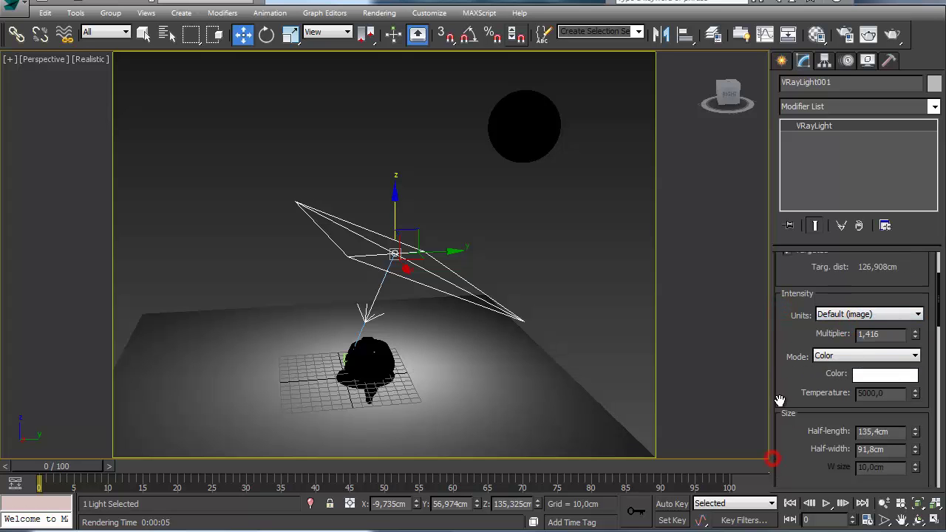
Test-render the wide scene with the VRay light double-sided, and make the light single-sided again.
scroll(784, 435, "down", 4)
left_click(794, 360)
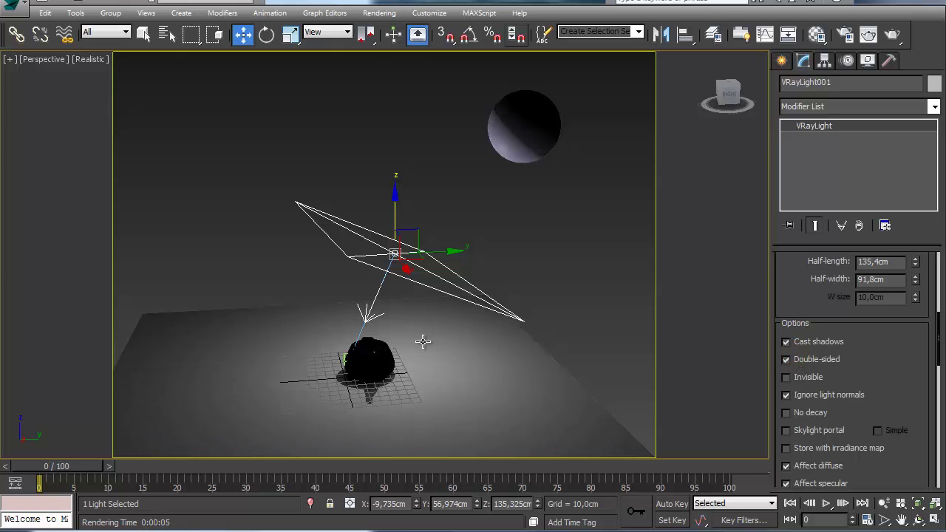
key("shift+q")
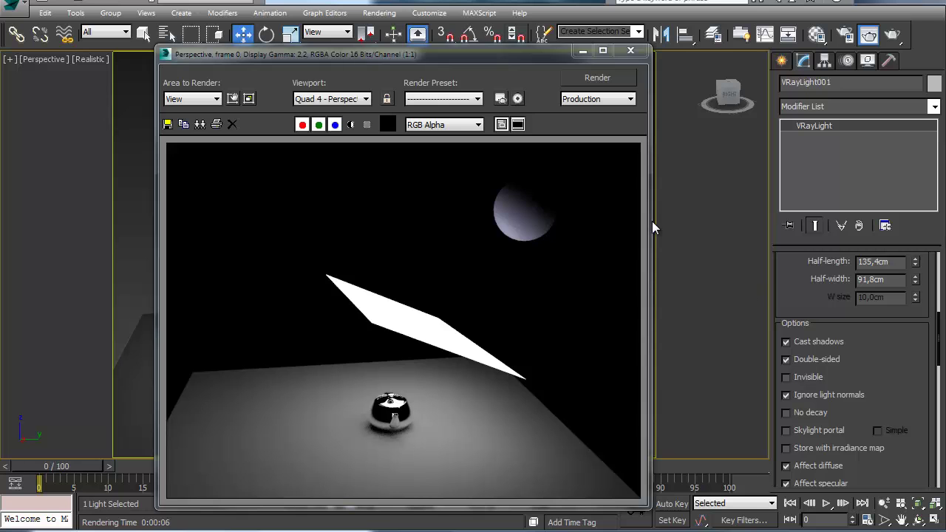
left_click(642, 52)
left_click(810, 362)
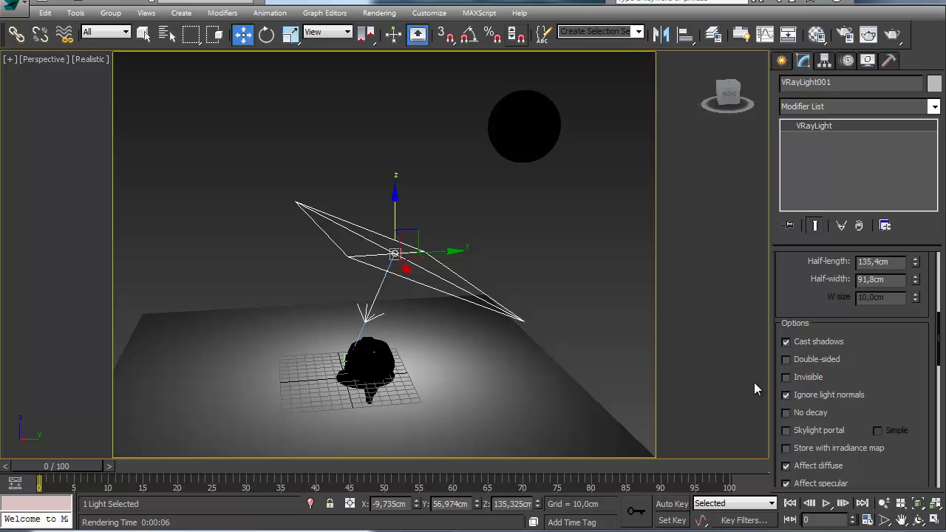
Test-render a close front view of the teapot with the light plane in frame, and close the render.
middle_click_drag(427, 345, 414, 298, "alt")
scroll(414, 299, "up", 5)
left_click(303, 341)
middle_click_drag(303, 341, 317, 337, "alt")
middle_click_drag(317, 337, 412, 272)
scroll(426, 388, "up", 2)
scroll(420, 307, "up", 2)
key("shift+q")
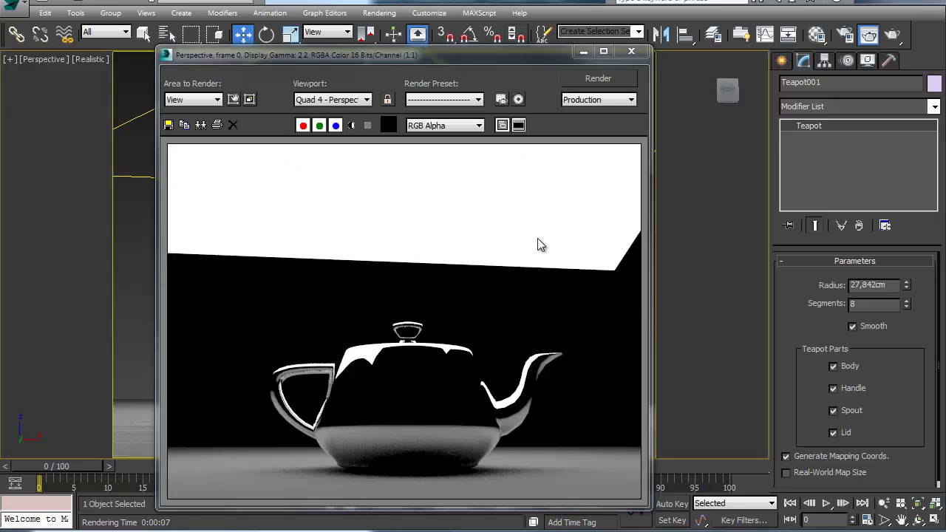
left_click(632, 52)
Turn on the VRay light's Invisible option, test-render the front view of the teapot and close the render.
left_click(263, 181)
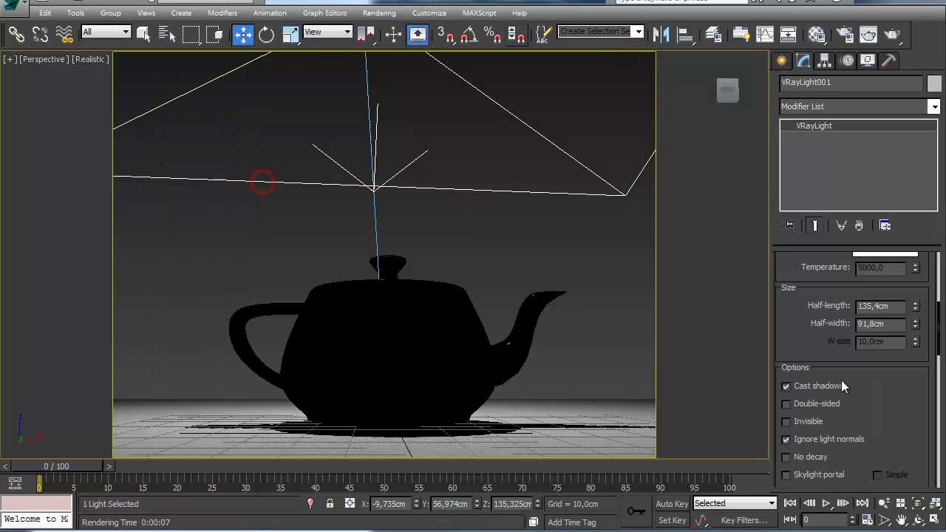
left_click(893, 35)
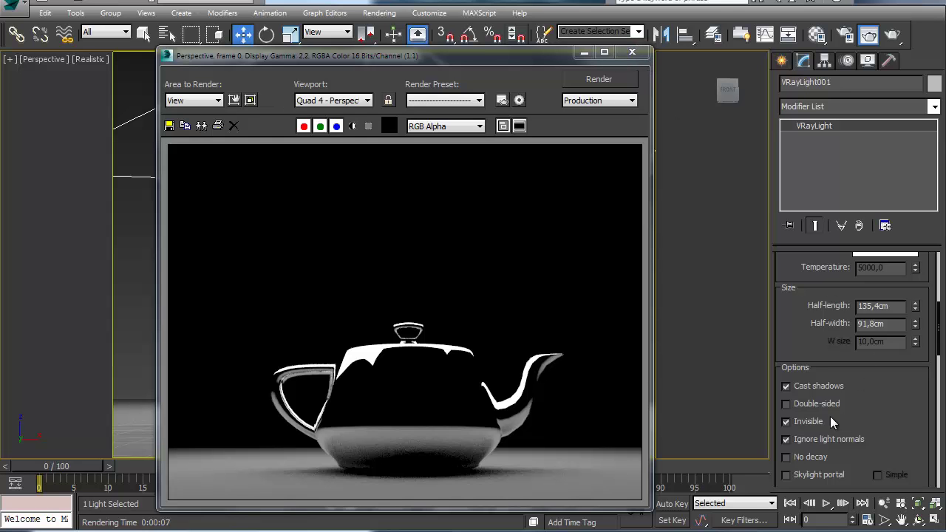
left_click(632, 52)
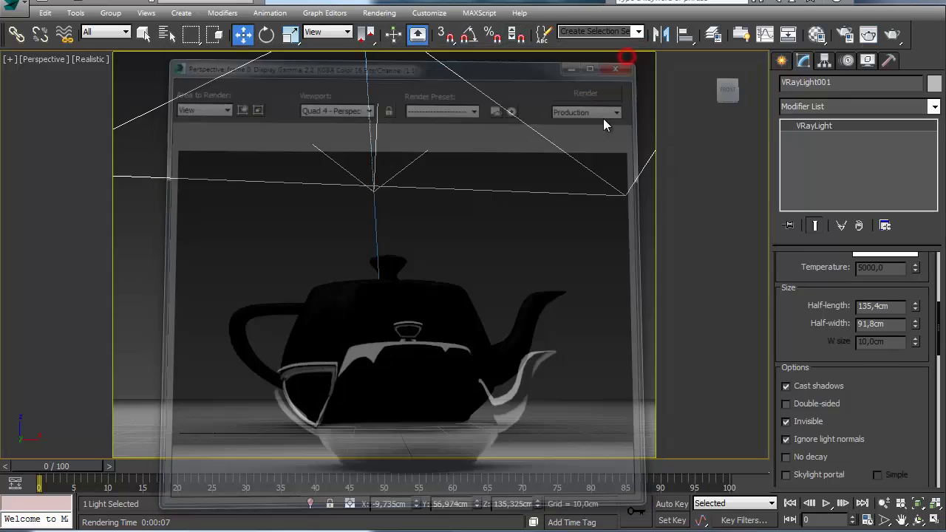
Turn off the Invisible option and test-render the teapot from behind the light plane.
middle_click_drag(446, 188, 248, 274, "alt")
scroll(449, 245, "down", 5)
scroll(365, 266, "up", 5)
left_click(799, 418)
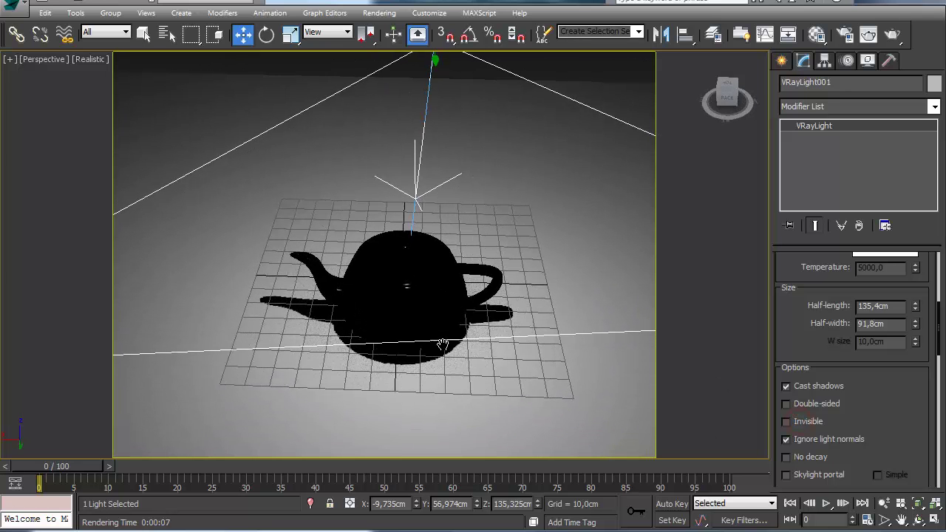
key("shift+q")
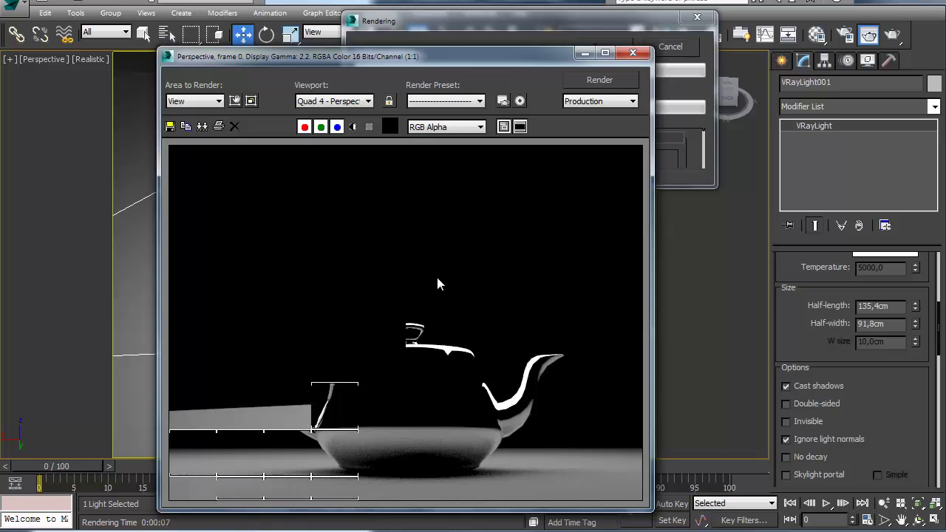
left_click(354, 126)
left_click(354, 126)
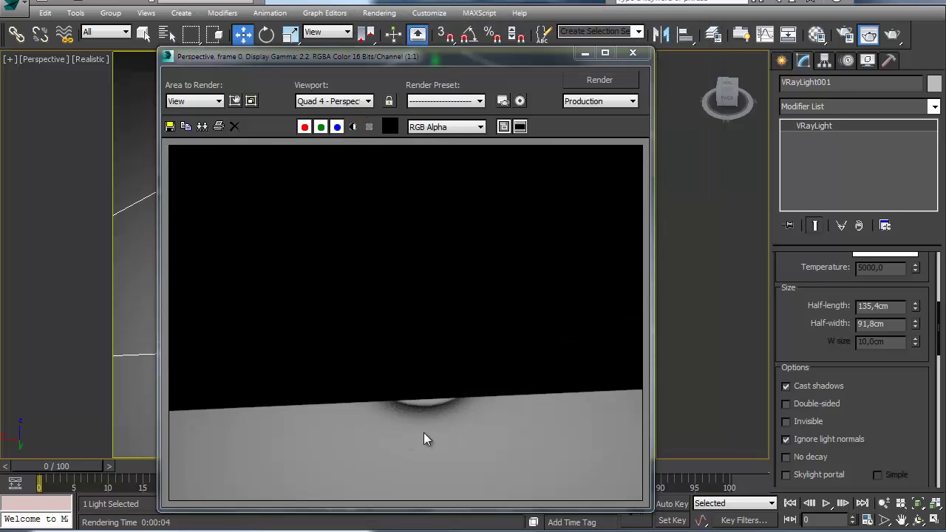
left_click_drag(530, 56, 793, 41)
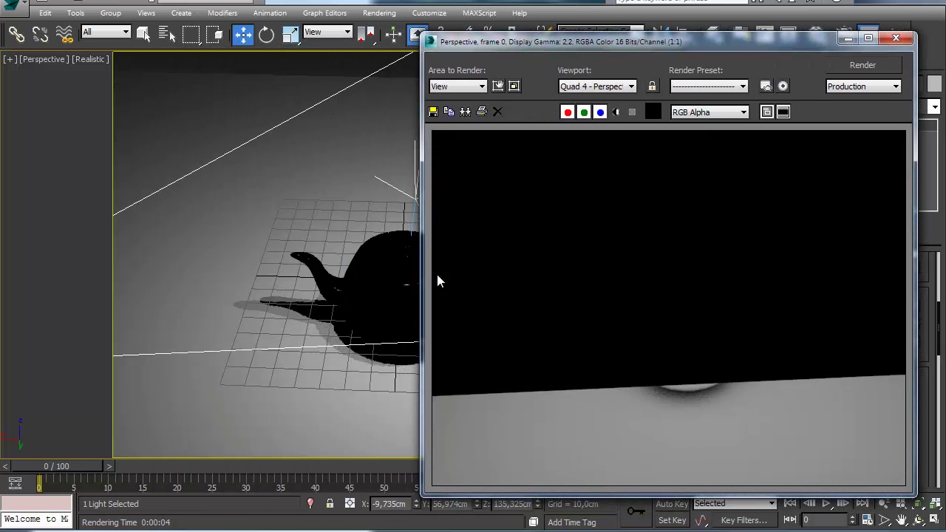
left_click(896, 38)
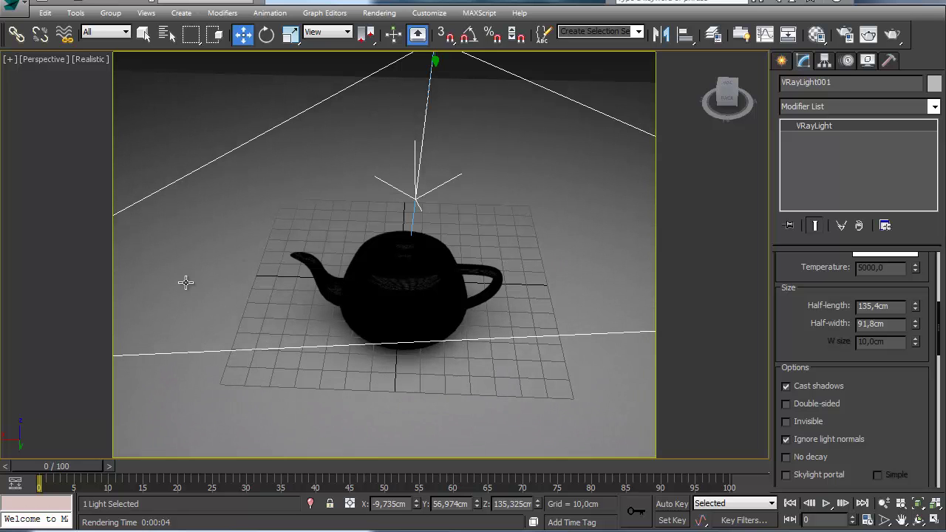
Turn the VRay light's Invisible option back on and return to a close front view of the teapot with the light selected.
middle_click_drag(422, 293, 416, 275, "alt")
scroll(420, 265, "down", 3)
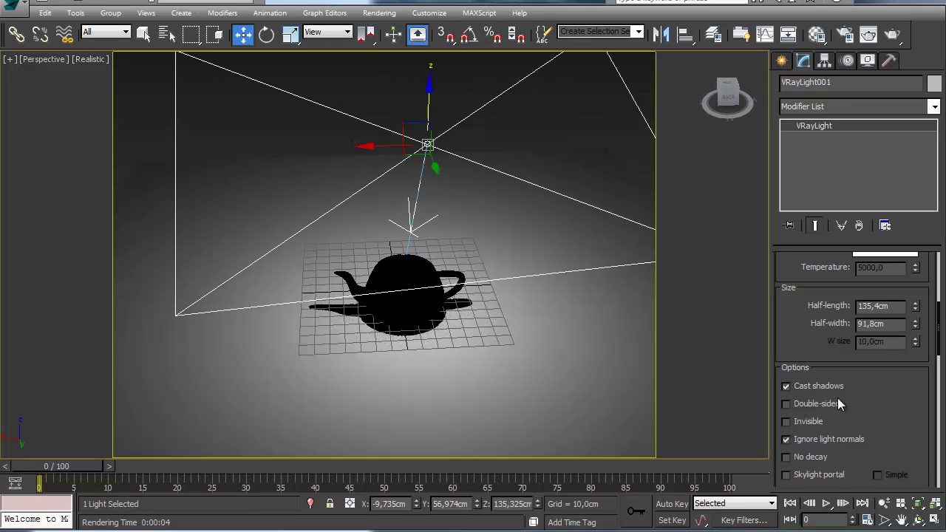
left_click(800, 423)
middle_click_drag(465, 350, 386, 301, "alt")
left_click(386, 302)
scroll(428, 306, "up", 5)
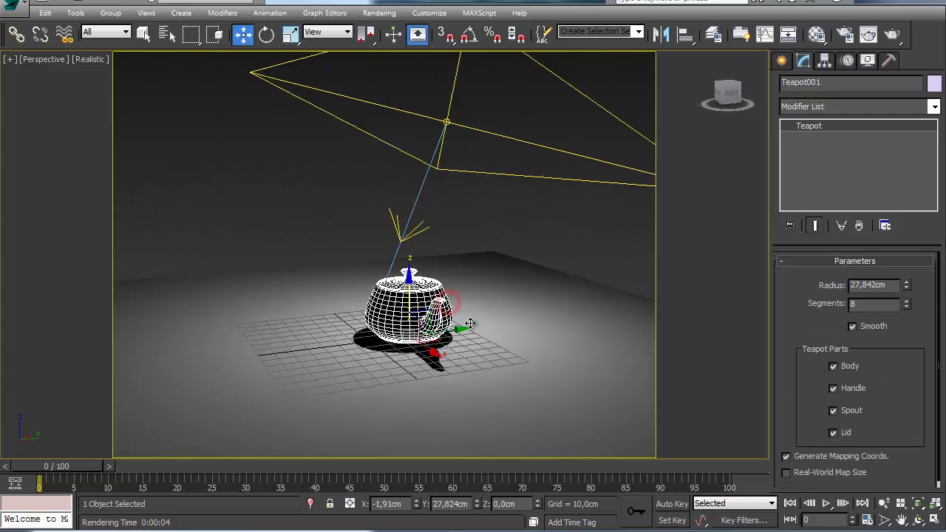
middle_click_drag(289, 362, 308, 356, "alt")
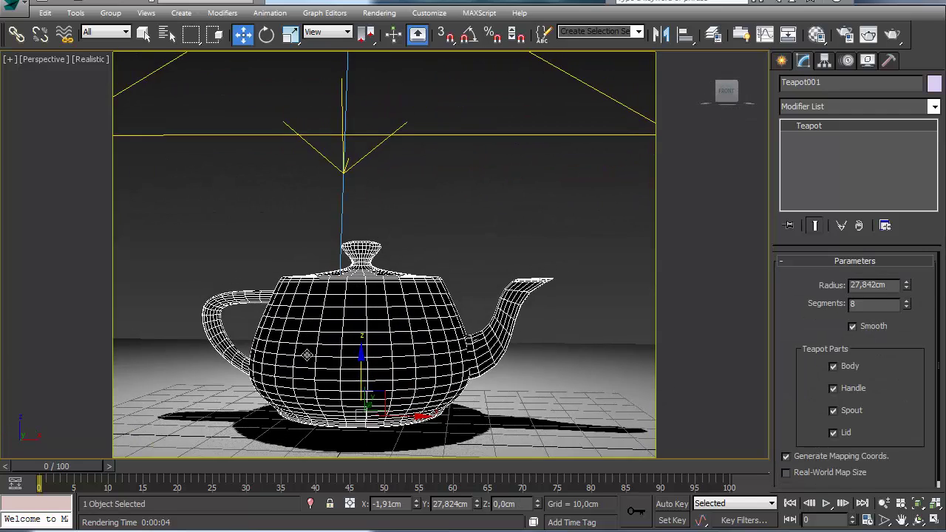
left_click(409, 133)
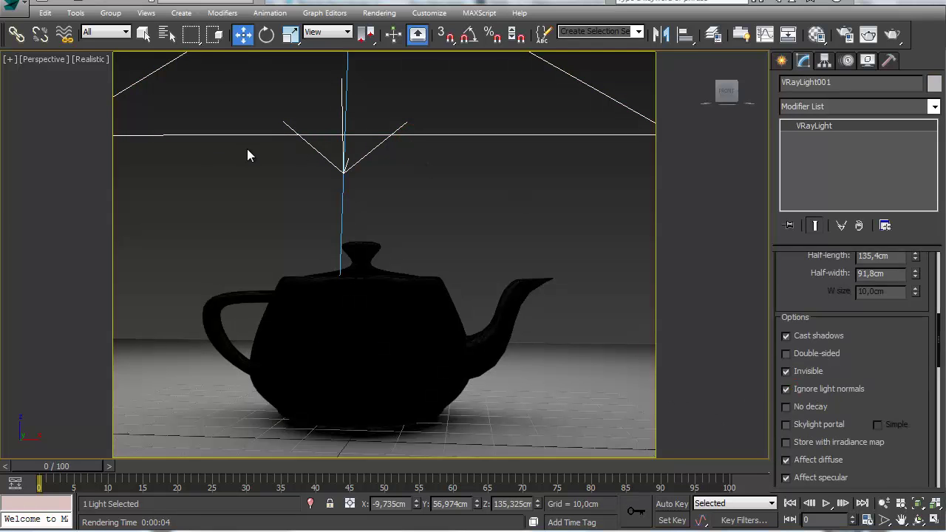
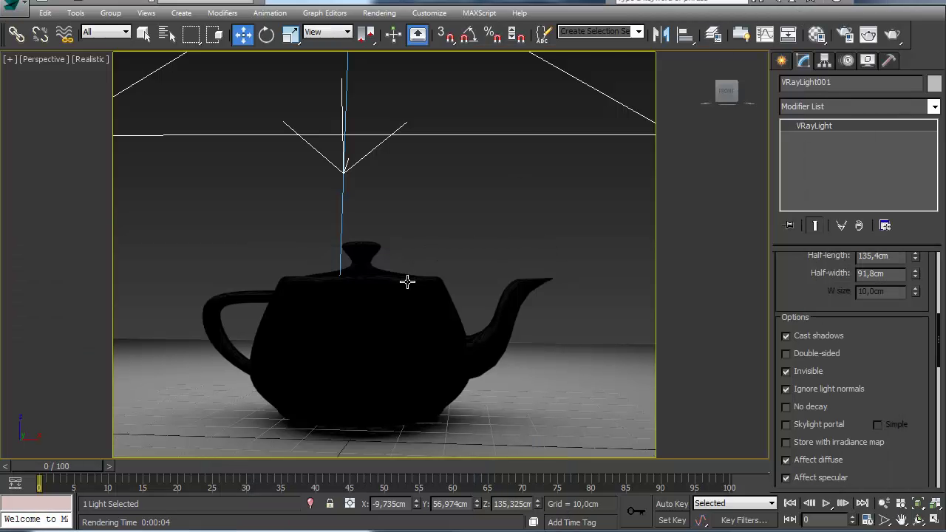
Test-render a wide view of the floor and teapot with the light invisible.
scroll(406, 283, "down", 5)
middle_click_drag(398, 300, 409, 337)
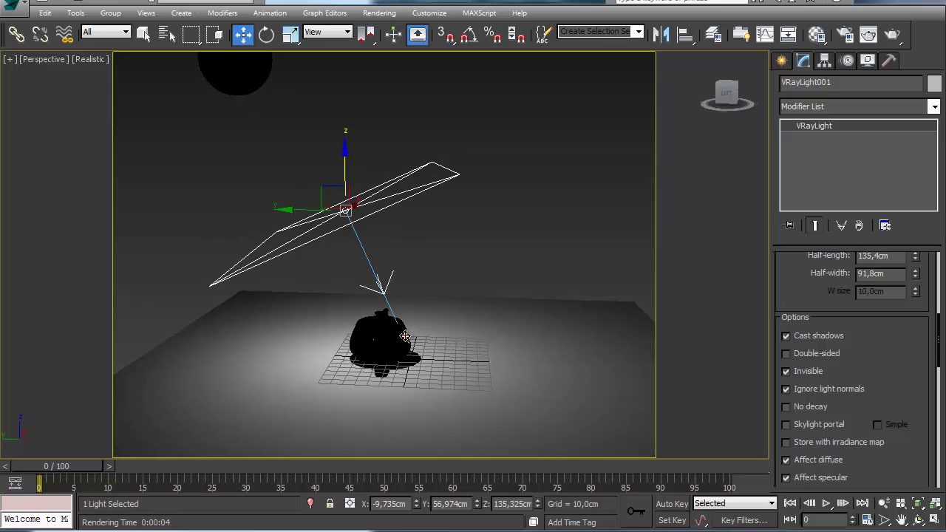
left_click(409, 337)
left_click(409, 337)
left_click_drag(409, 337, 368, 330)
middle_click_drag(367, 331, 355, 344, "alt")
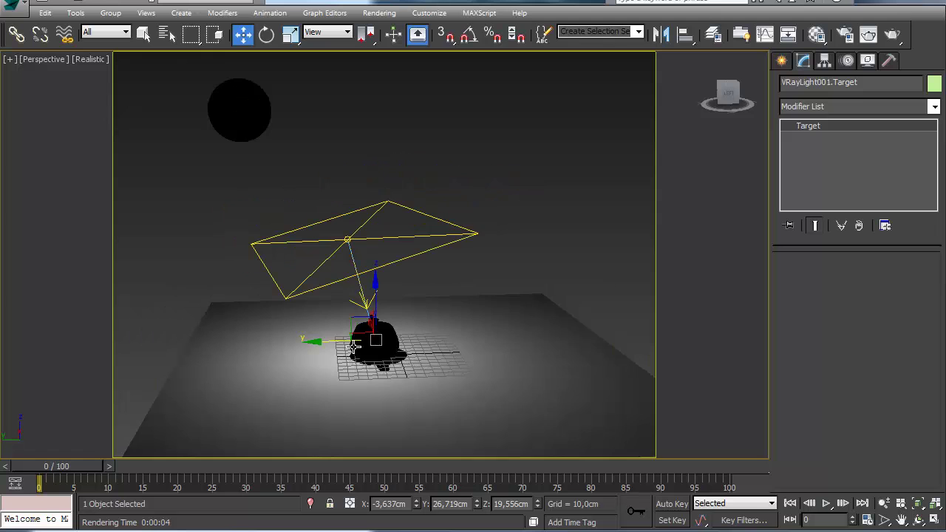
key("shift+q")
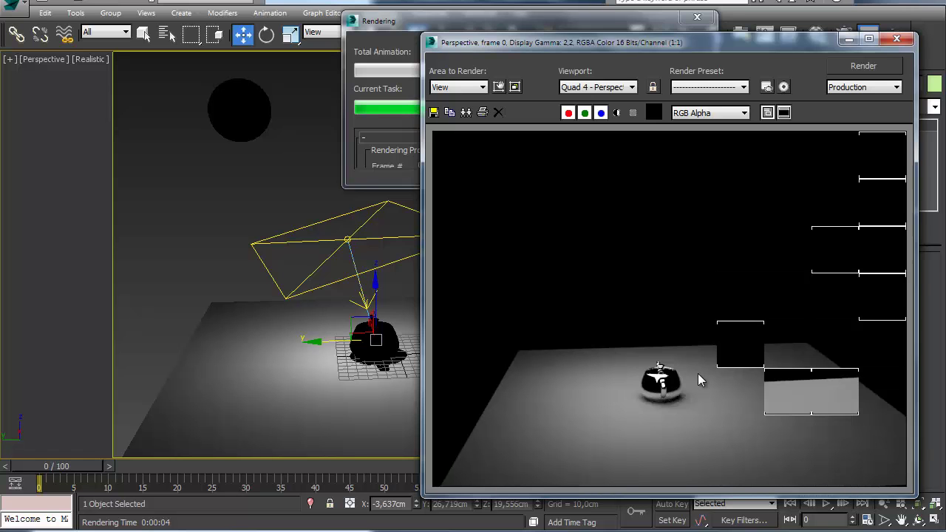
Clone the rendered frame for comparison, place the copy beside the original and minimize both windows.
left_click(465, 113)
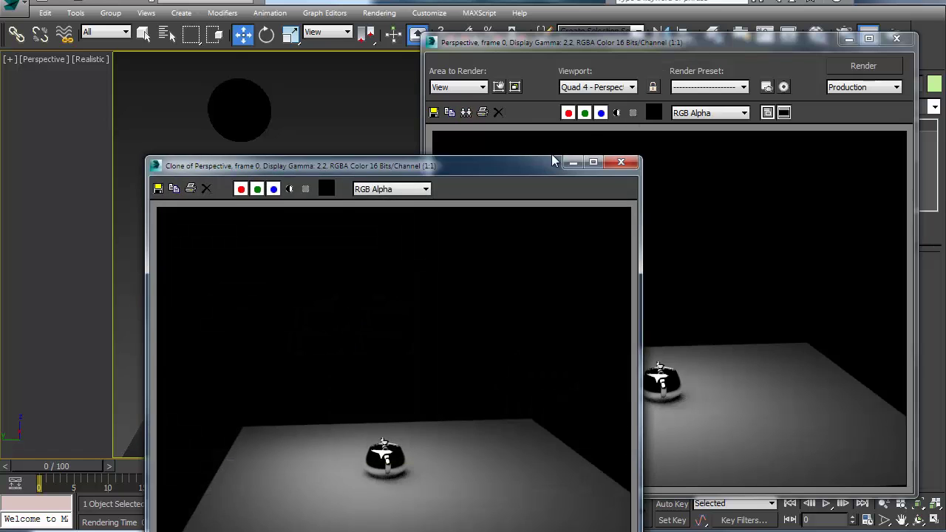
mouse_move(494, 172)
left_mouse_down()
mouse_move(424, 76)
mouse_move(363, 73)
left_mouse_up()
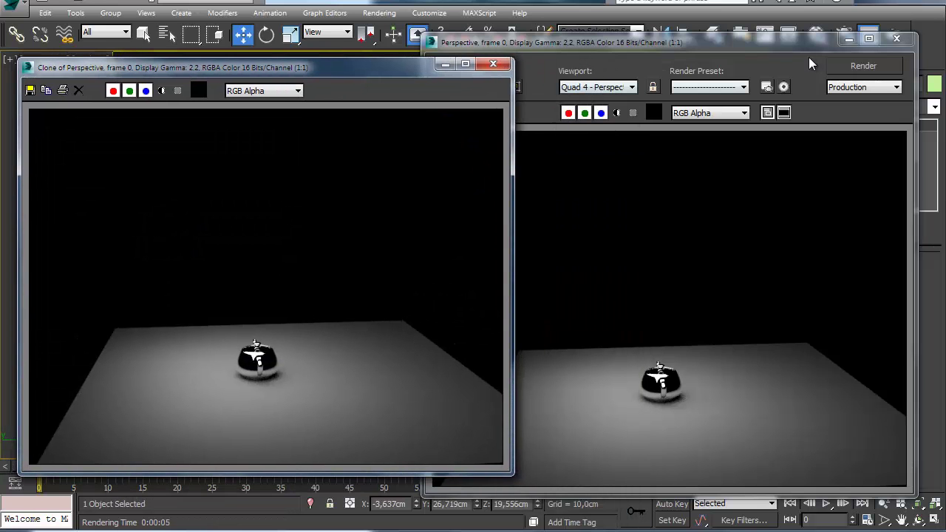
left_click(847, 40)
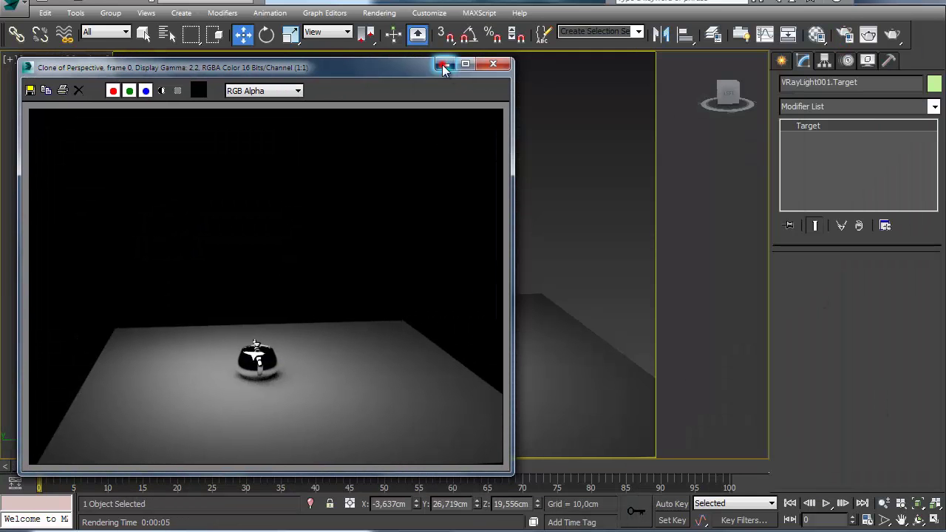
left_click(444, 68)
Turn off the VRay light's Ignore light normals option, test-render the scene and compare it with the cloned frame.
left_click(347, 237)
left_click(797, 390)
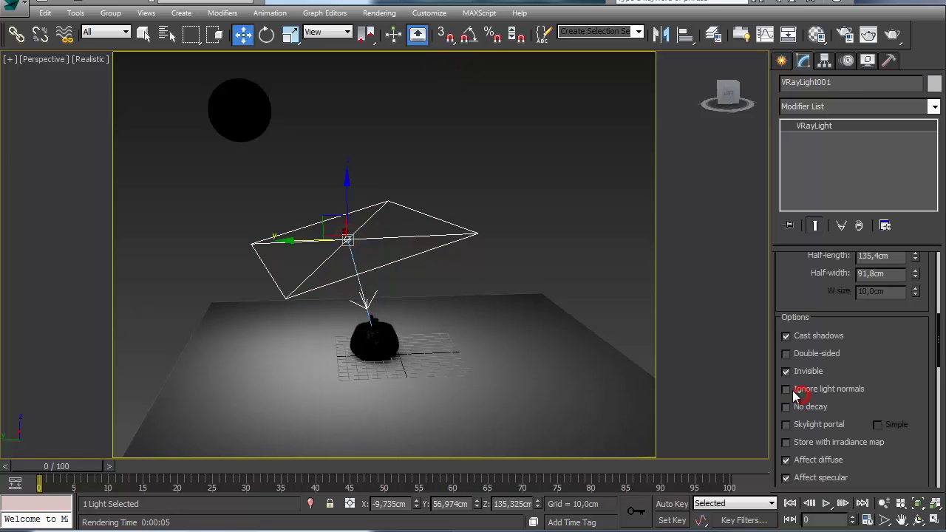
left_click(868, 34)
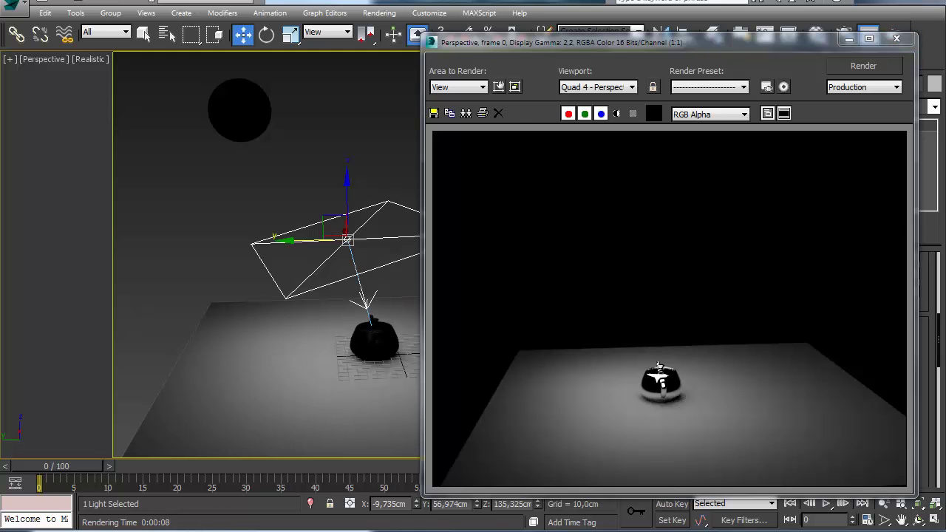
left_click(73, 531)
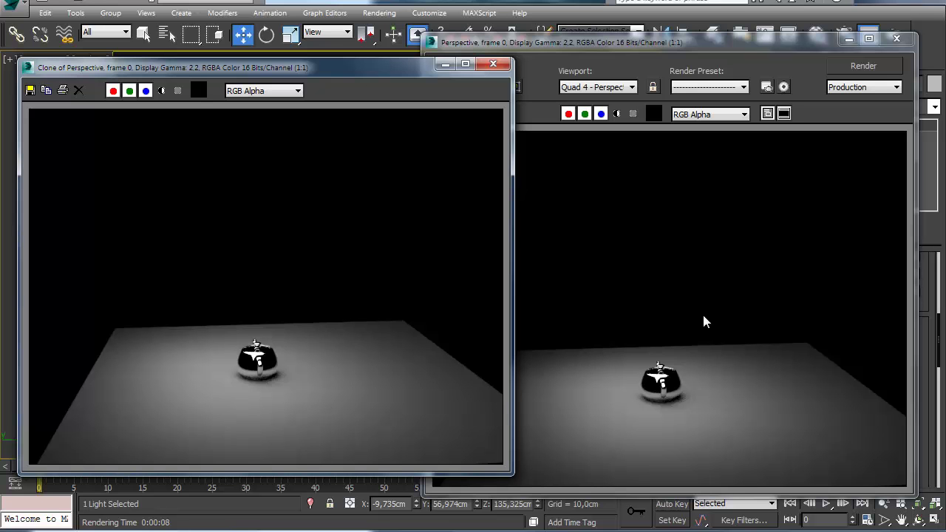
left_click(848, 39)
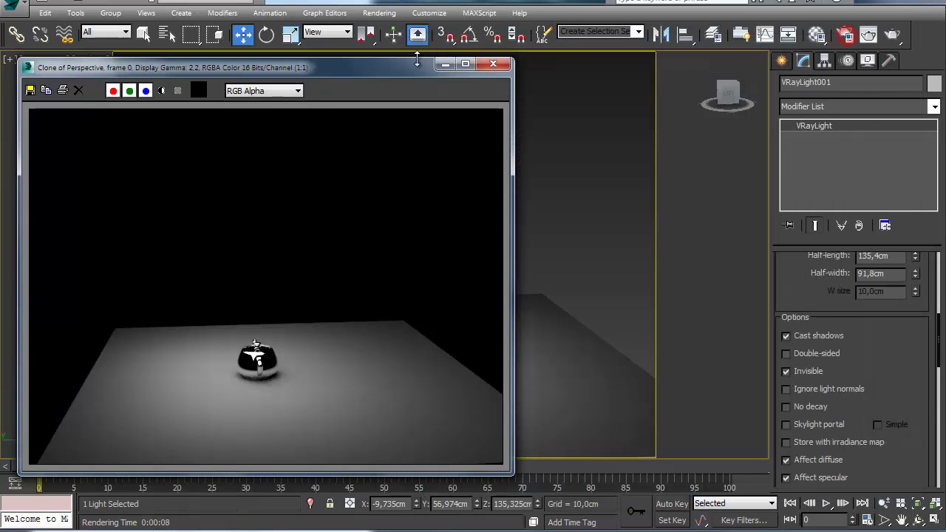
left_click(442, 65)
Set the VRay light's half-length and half-width to 50 cm.
left_click_drag(805, 297, 810, 422)
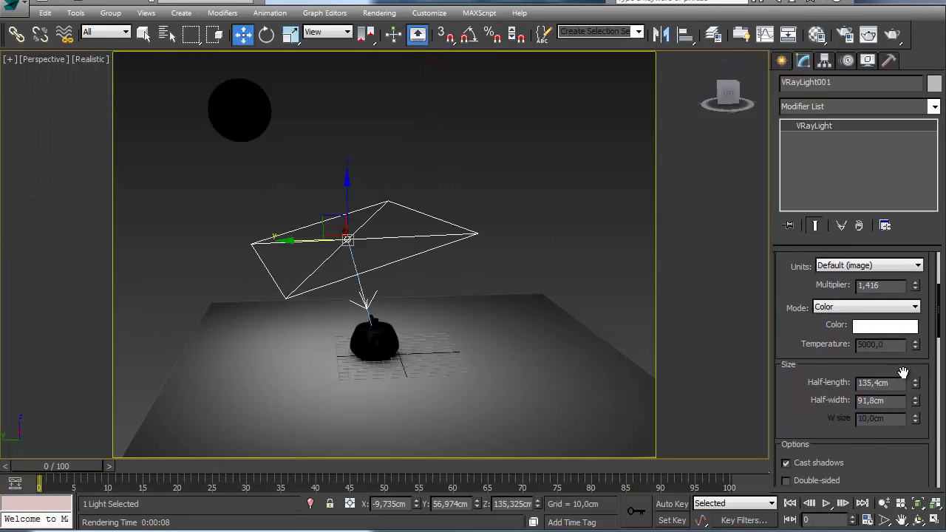
left_click_drag(843, 388, 781, 385)
key("Tab")
type("50")
key("Return")
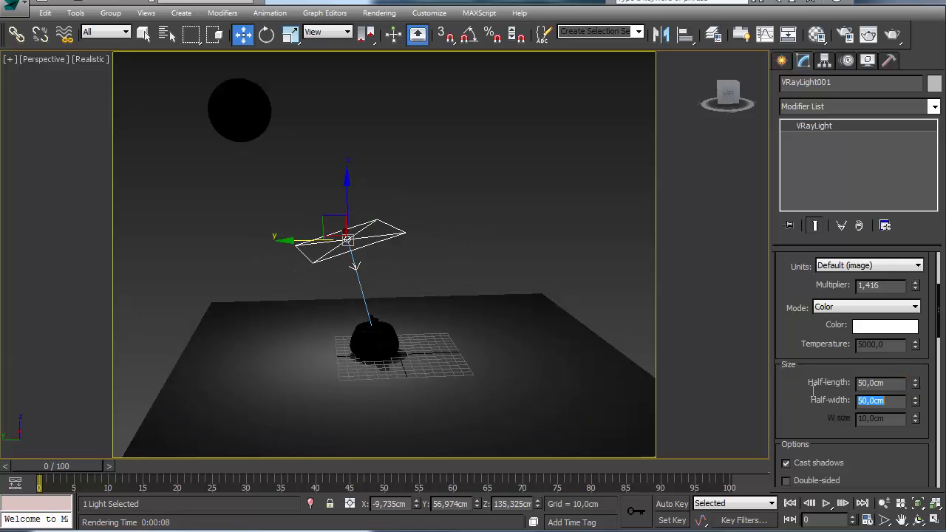
Reduce the VRay light's half-length and half-width to 20 cm each.
left_click_drag(892, 382, 735, 364)
type("20")
key("Tab")
type("20")
key("Return")
left_click_drag(781, 403, 841, 363)
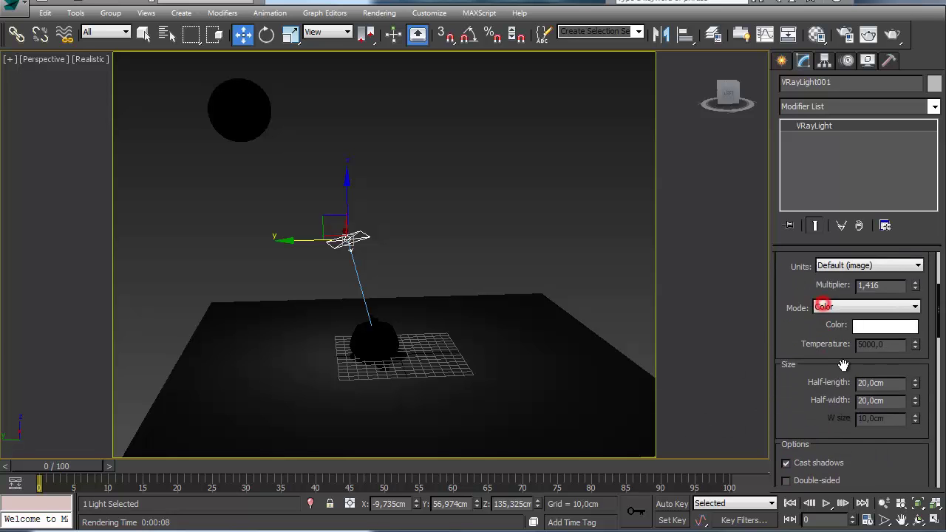
Raise the VRay light's multiplier to 70.416, test-render the perspective view and close the rendered frame.
left_click_drag(915, 284, 909, 235)
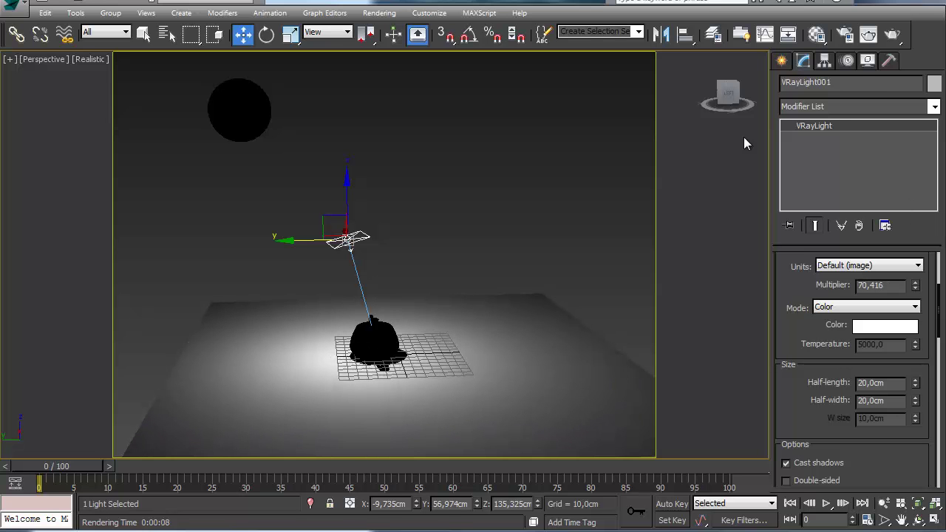
left_click(893, 34)
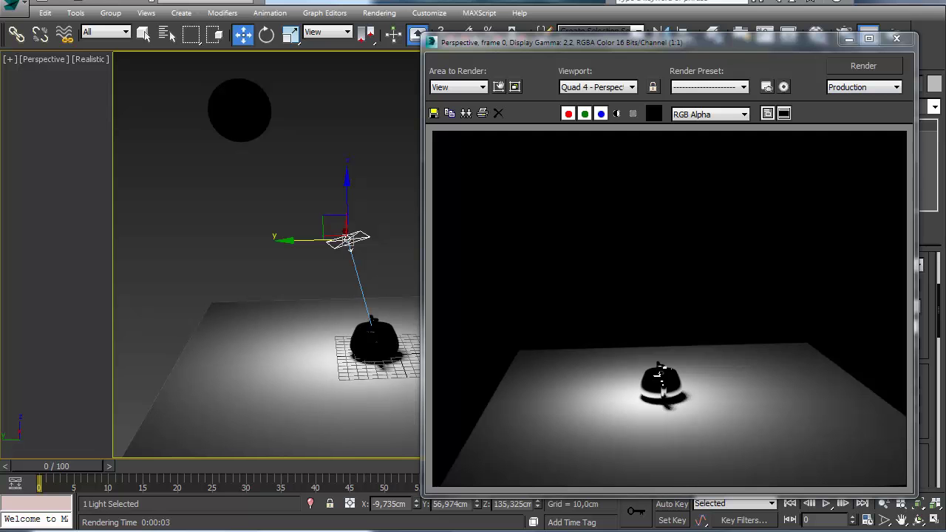
left_click(897, 37)
Turn on the VRay light's Ignore light normals option, test-render the scene and minimize the rendered frame.
scroll(795, 381, "down", 4)
left_click(787, 379)
key("shift+q")
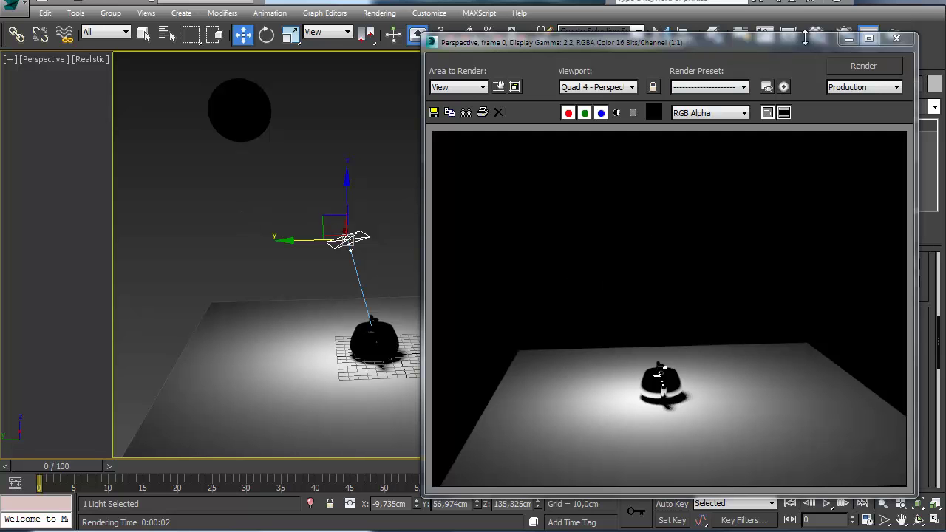
left_click(849, 38)
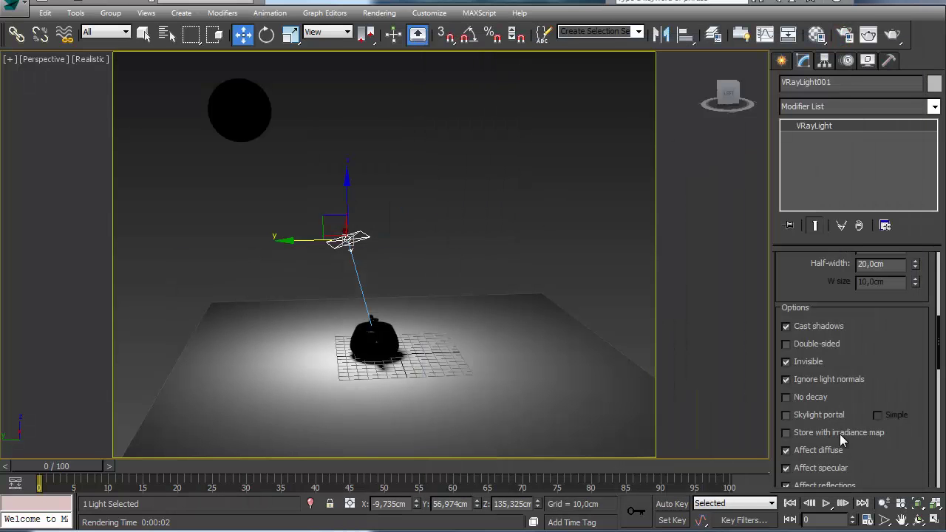
Enable No decay, move the light above the teapot to about Y 22 cm, Z 198 cm, and test-render the scene.
left_click_drag(865, 397, 865, 356)
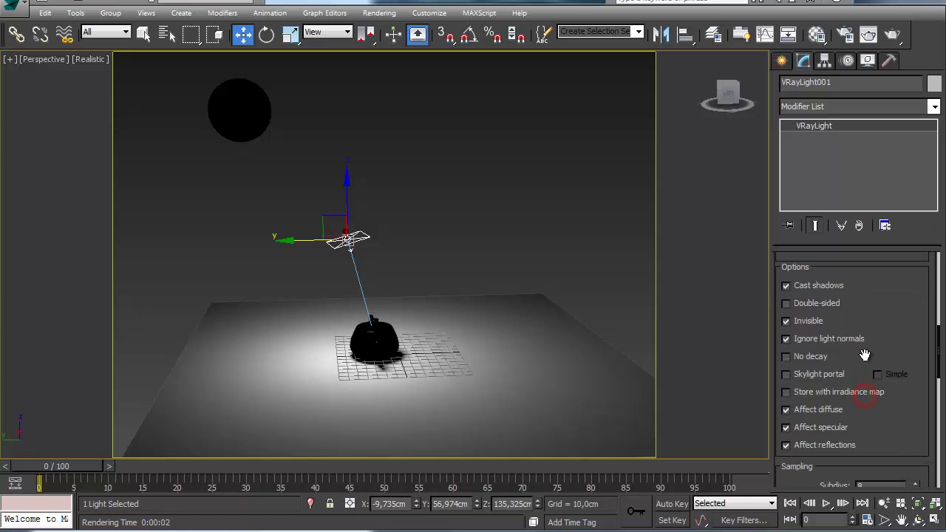
left_click(804, 358)
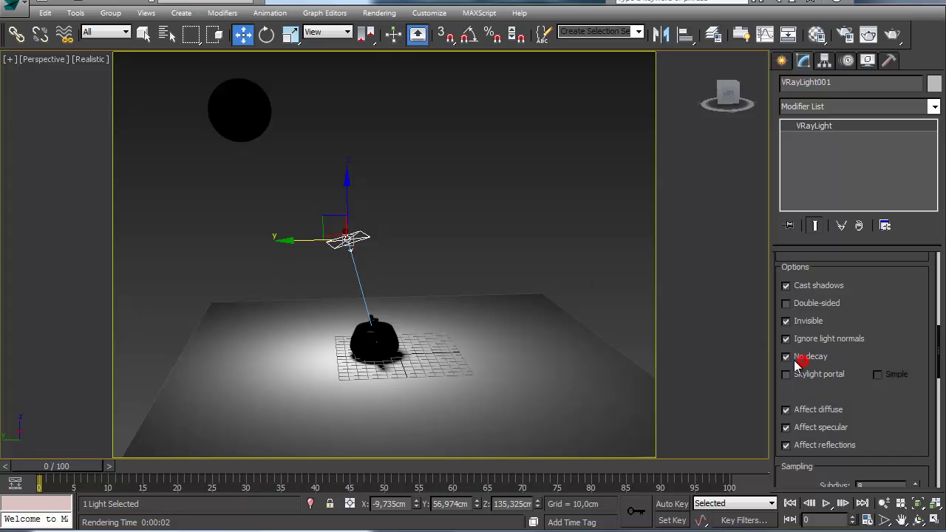
left_click_drag(333, 226, 359, 164)
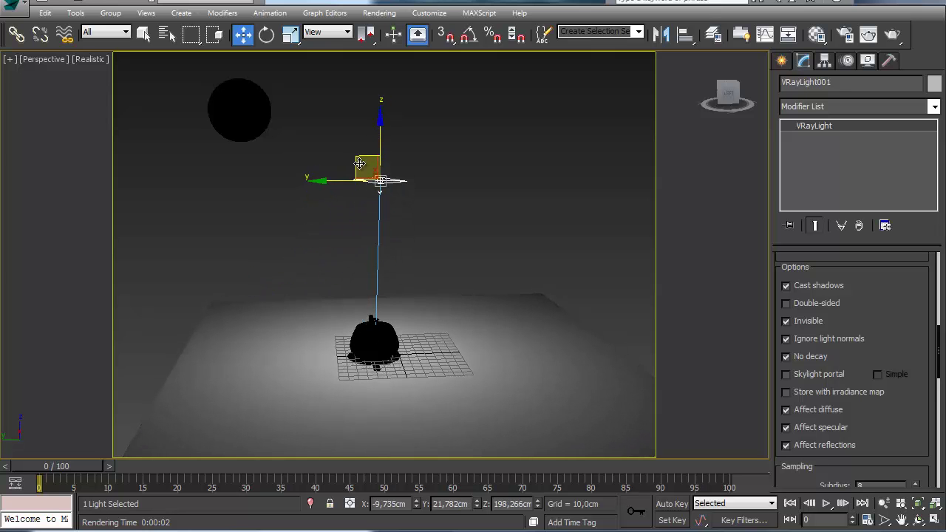
key("shift+q")
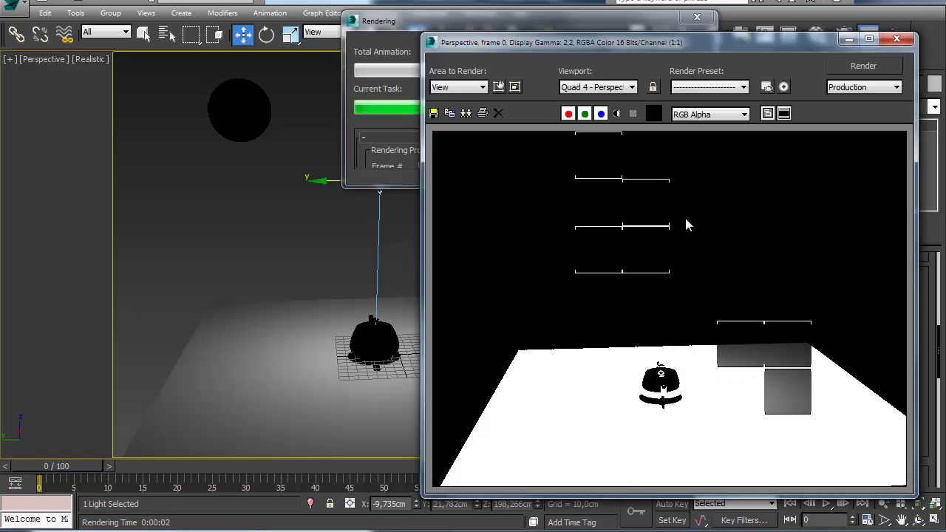
left_click(898, 42)
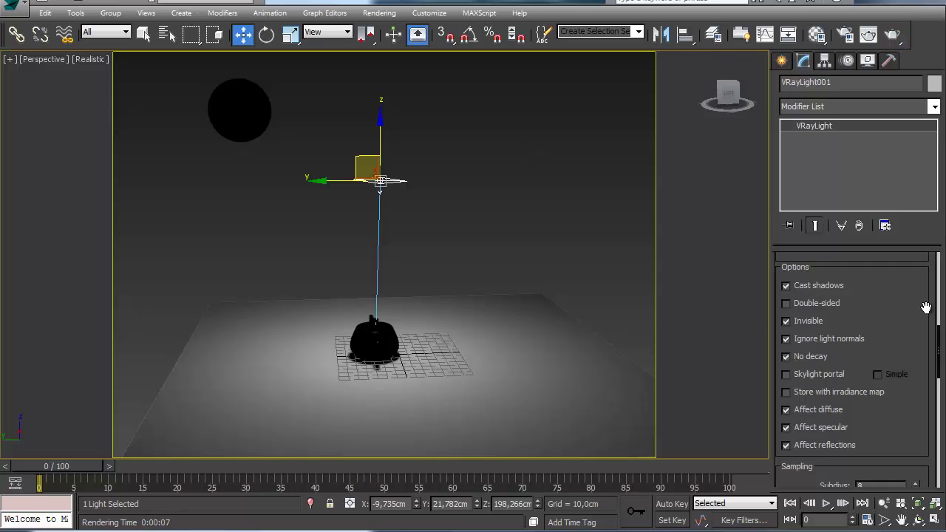
Set the VRay light's multiplier to 1, test-render the scene and close the rendered frame.
scroll(923, 306, "up", 5)
double_click(876, 375)
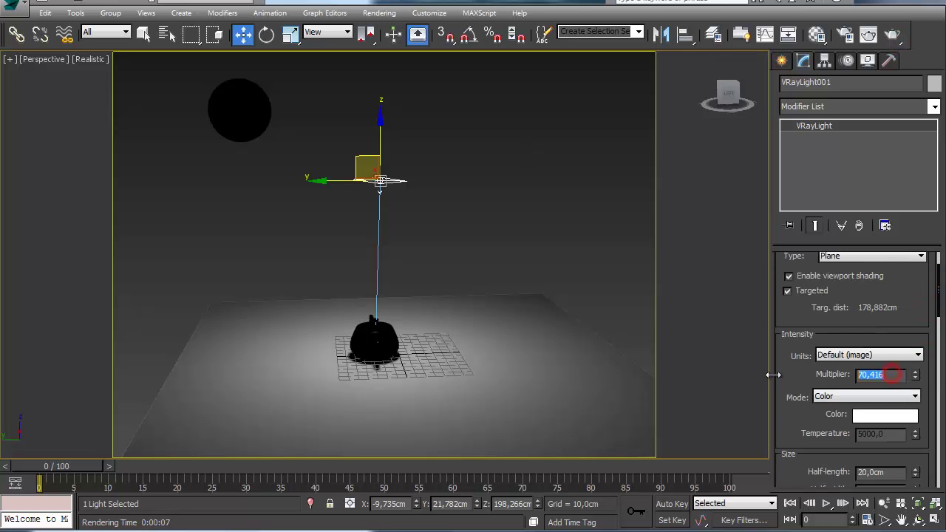
type("1")
key("Return")
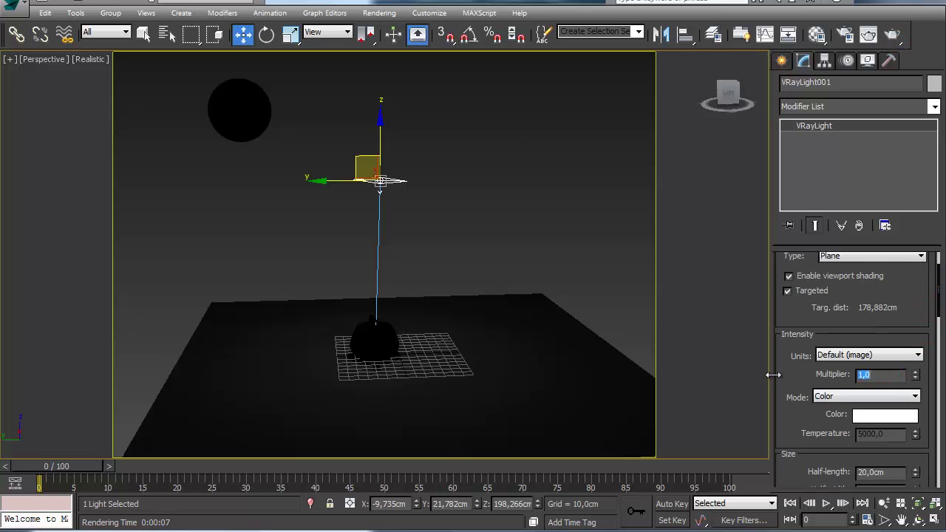
left_click(900, 34)
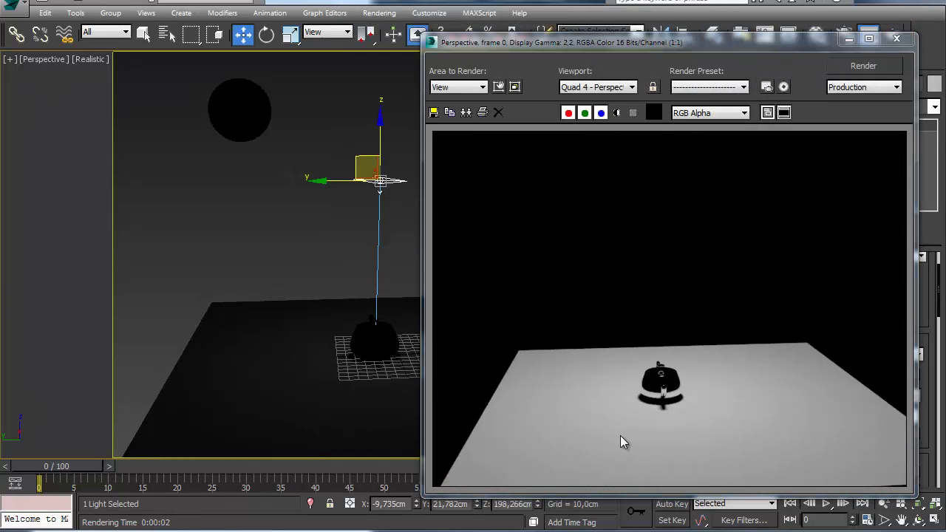
left_click(898, 39)
Set the VRay light's multiplier to 70 and turn off its No decay option.
scroll(777, 318, "down", 3)
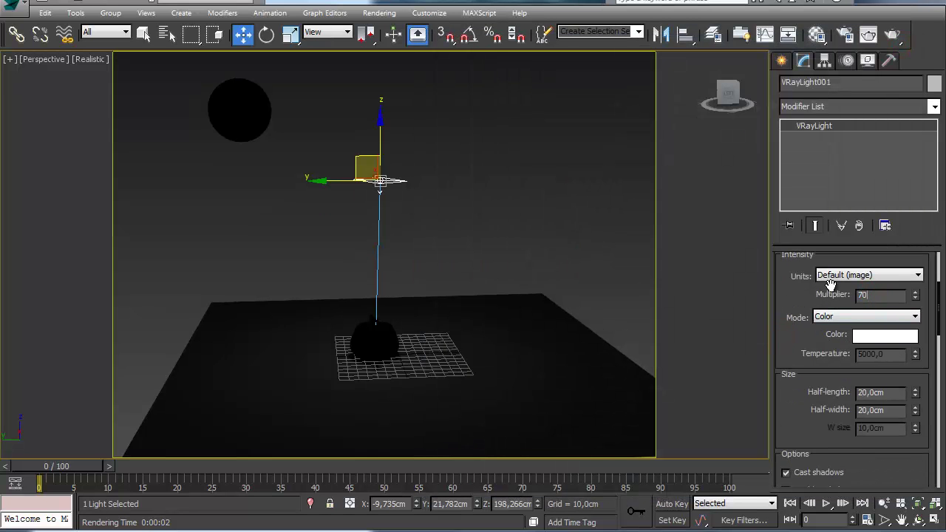
key("Return")
scroll(803, 404, "down", 5)
scroll(804, 383, "up", 1)
left_click(790, 313)
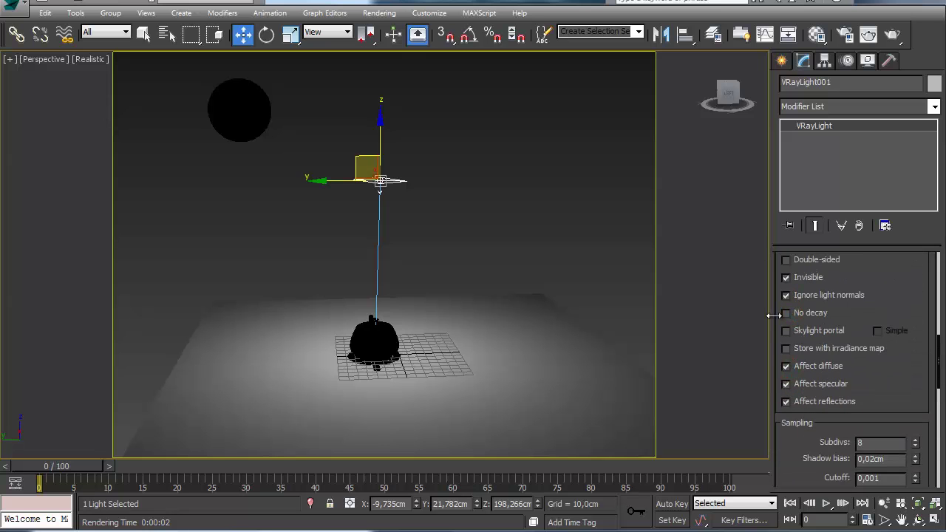
Move the light to about Y 114 cm, Z 138 cm beside the teapot, test-render a closer view and minimize the frame.
left_click_drag(356, 158, 270, 218)
scroll(323, 320, "up", 3)
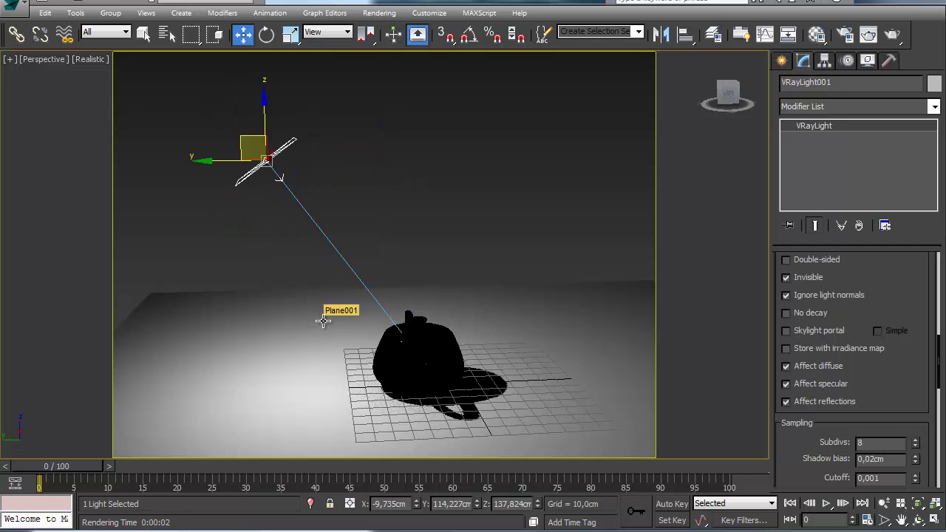
middle_click_drag(323, 312, 302, 286)
key("shift+q")
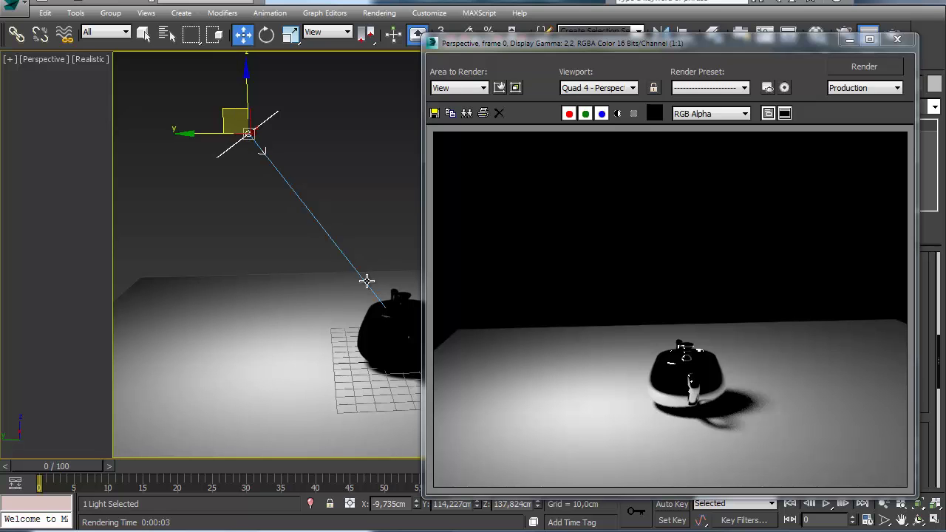
left_click(849, 39)
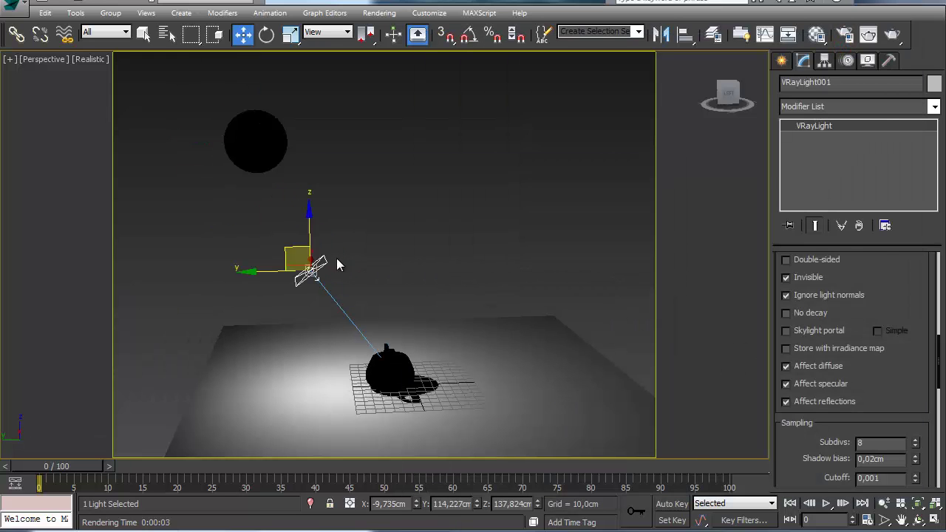
Select the sphere floating above the ground plane.
left_click(235, 155)
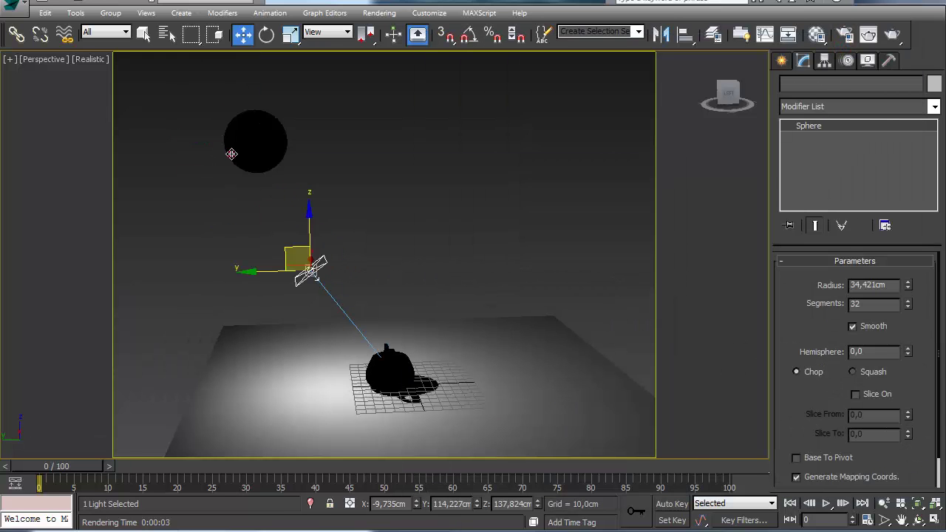
Reduce the sphere's radius to about 14.5 cm and move it to about X 19, Y 70, Z 89 cm, between the light and the teapot.
left_click_drag(909, 288, 902, 335)
left_click_drag(230, 115, 321, 277)
scroll(320, 278, "up", 4)
middle_click_drag(275, 262, 225, 137)
middle_click_drag(302, 220, 268, 166, "alt")
middle_click_drag(261, 234, 143, 305, "alt")
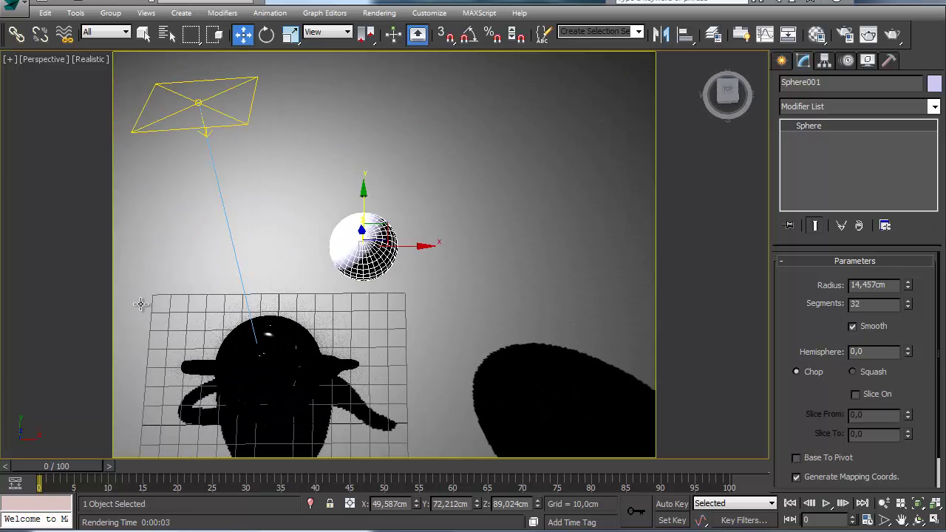
left_click_drag(384, 234, 313, 240)
middle_click_drag(229, 287, 184, 318, "alt")
Clone the sphere and place the copy near the floor beside the teapot's handle, at about X -49, Y -10, Z 13 cm.
left_click_drag(309, 232, 185, 286, "shift")
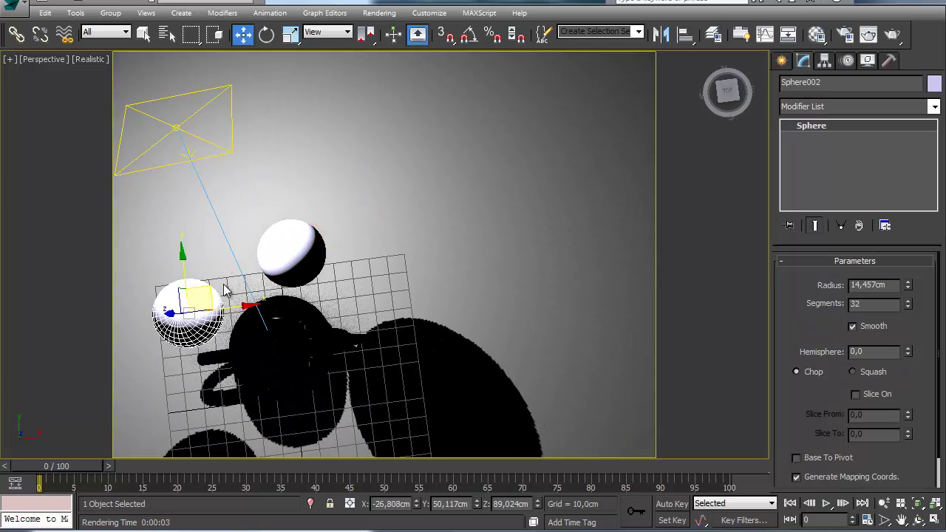
left_click(493, 343)
mouse_move(493, 343)
middle_mouse_down("alt")
mouse_move(416, 221)
mouse_move(348, 219)
mouse_move(326, 206)
middle_mouse_up("alt")
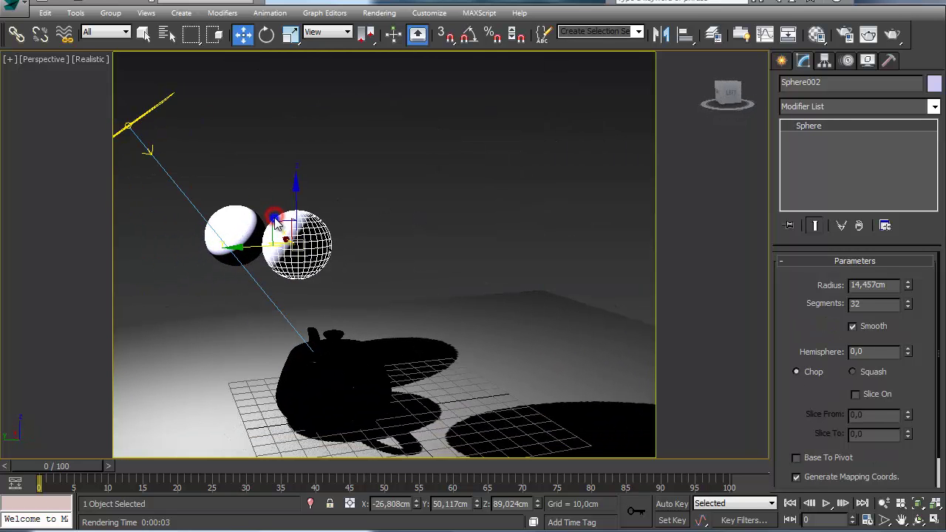
middle_click_drag(274, 222, 263, 228, "alt")
left_click_drag(275, 223, 373, 423)
middle_click_drag(373, 423, 423, 367, "alt")
left_click_drag(440, 389, 381, 378)
middle_click_drag(381, 378, 556, 238, "alt")
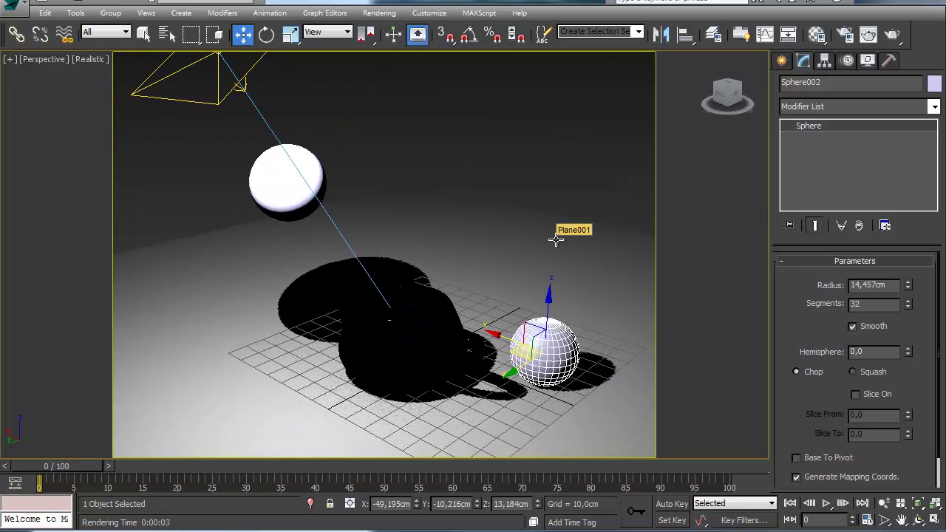
Render the Perspective view and compare the light falloff on the near and far spheres.
key("shift+q")
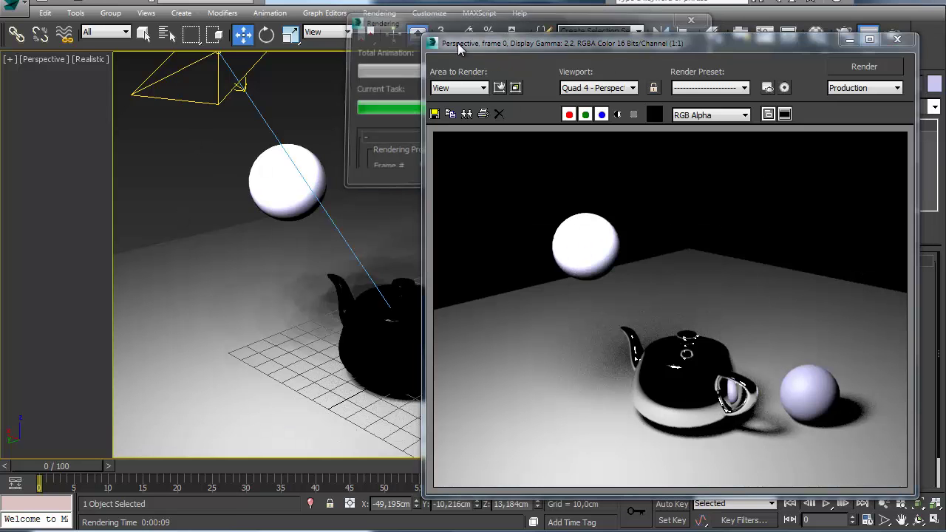
left_click_drag(519, 48, 491, 27)
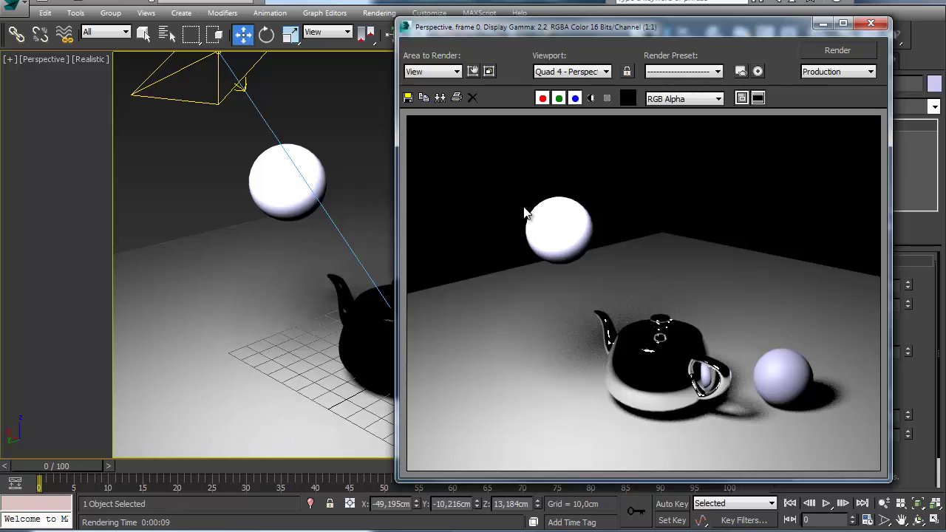
left_click(547, 235)
left_click(872, 24)
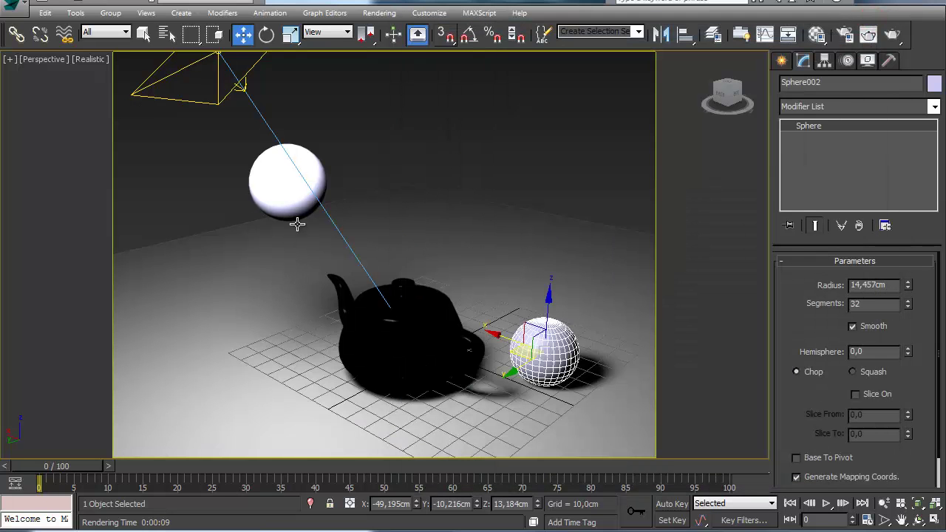
Enable No decay on the VRayLight above the teapot and set its intensity multiplier to 0,9.
left_click(281, 189)
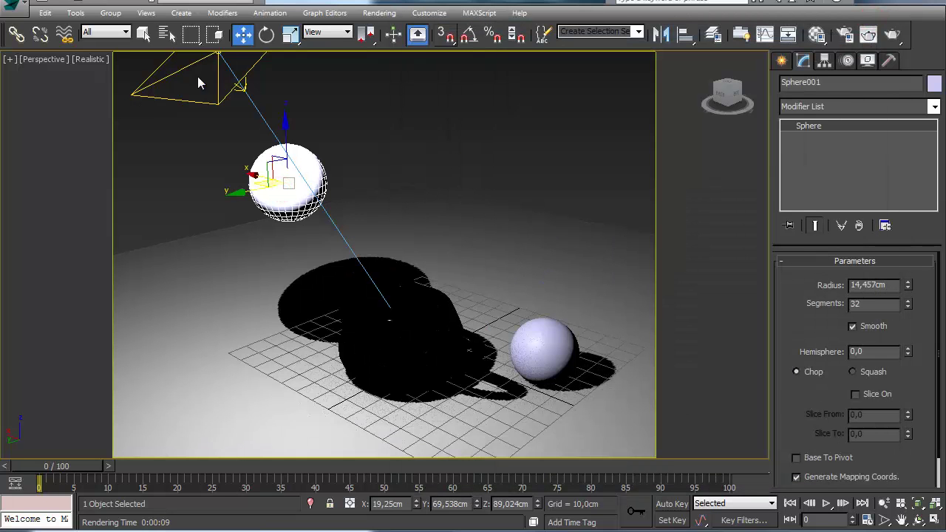
left_click(219, 78)
left_click_drag(889, 403, 889, 531)
scroll(811, 428, "down", 3)
left_click(797, 399)
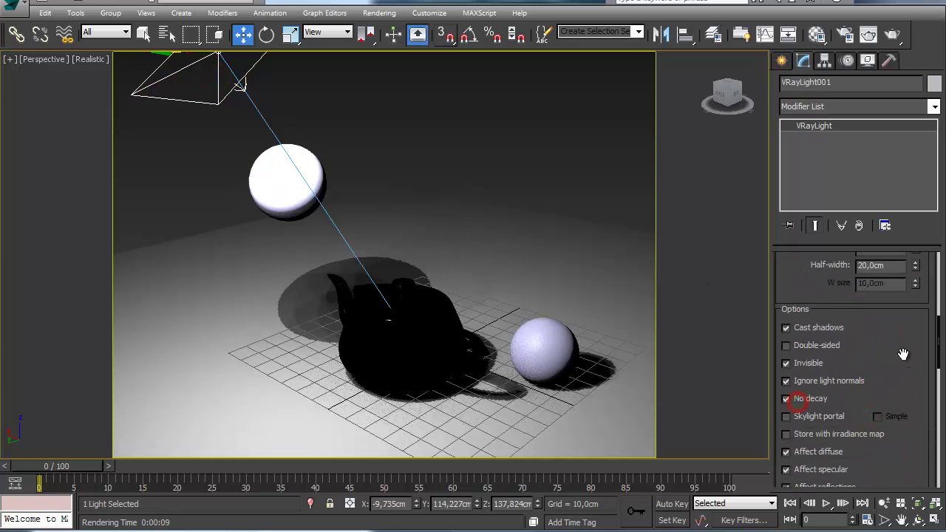
scroll(903, 354, "up", 9)
double_click(882, 355)
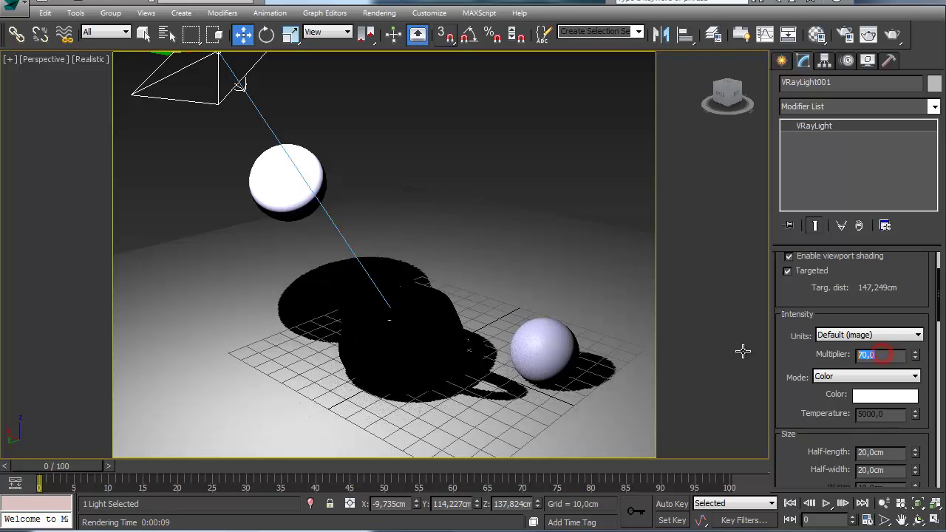
type(",9")
key("Return")
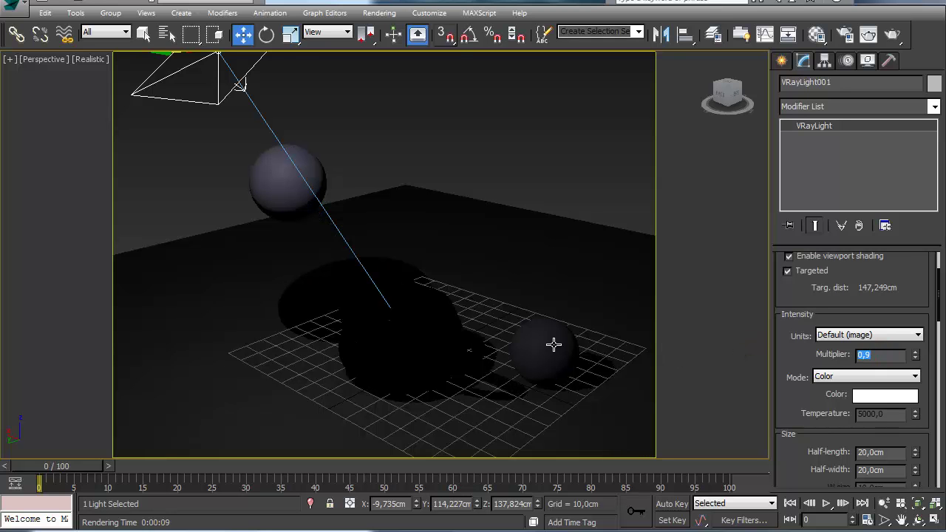
Render the Perspective view without light decay and sample the pixel colours of both spheres for comparison.
key("shift+q")
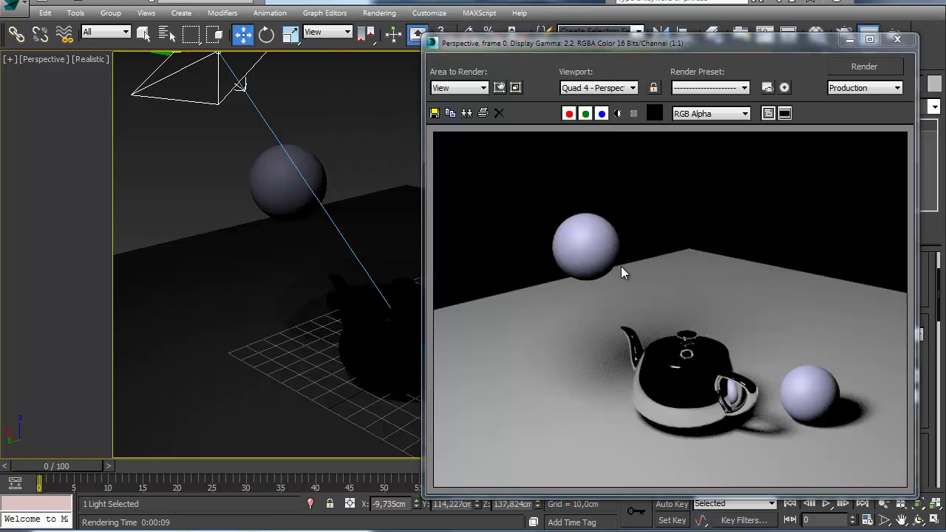
right_click_drag(597, 248, 575, 238)
right_click_drag(803, 381, 805, 387)
left_click_drag(803, 388, 803, 388)
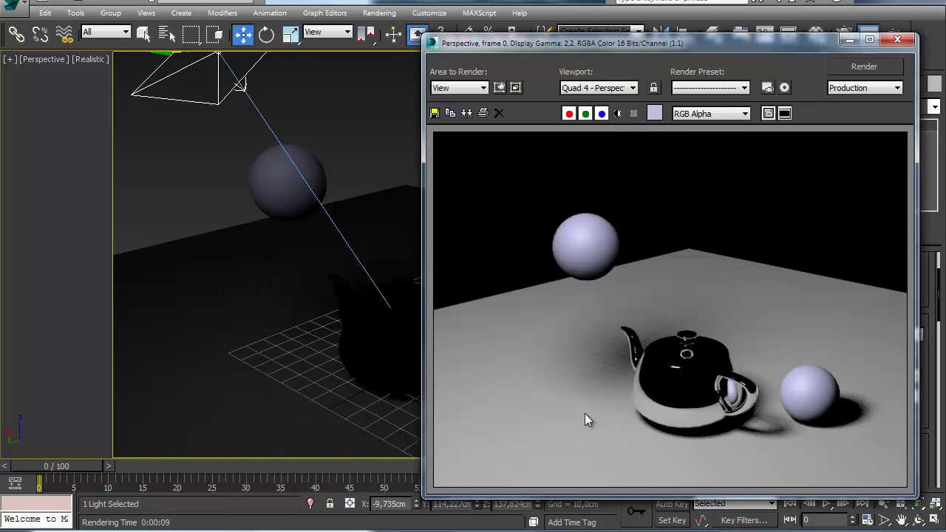
left_click(898, 41)
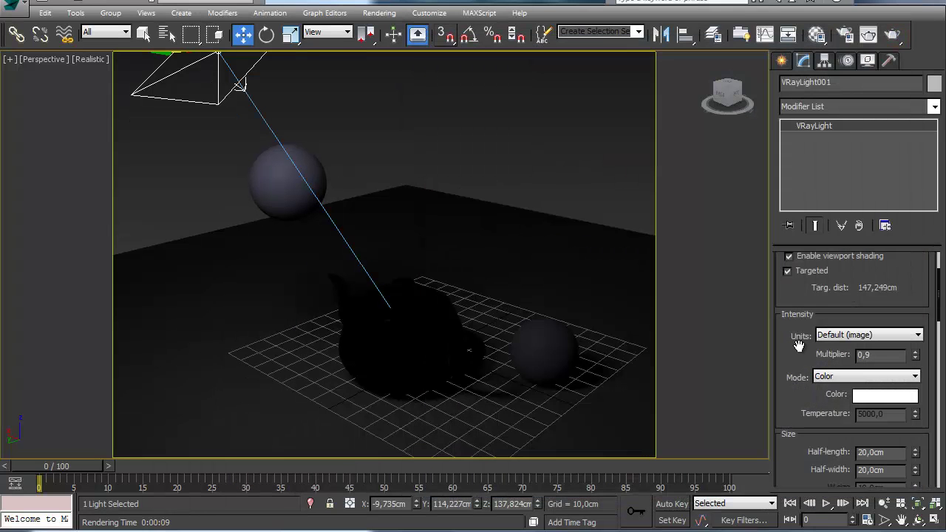
Set the VRayLight's intensity multiplier to 70 and disable its No decay option.
right_click(881, 353)
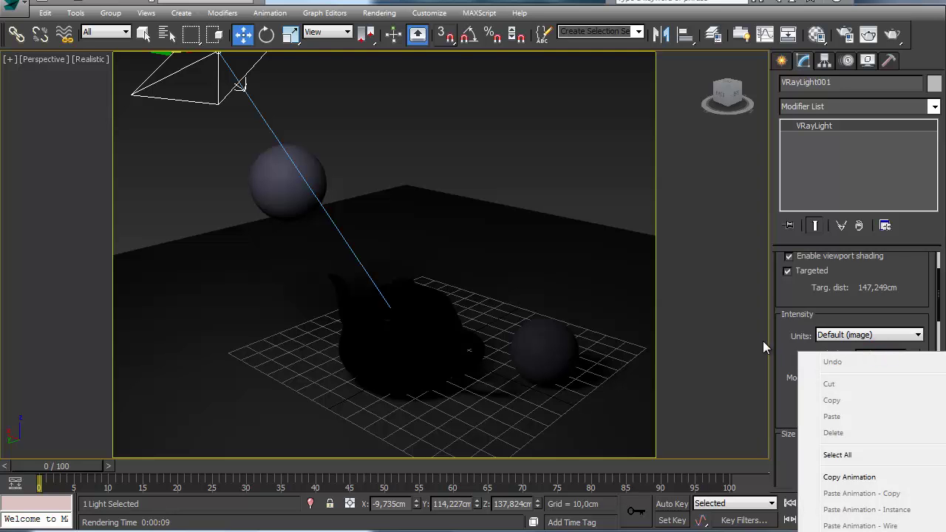
left_click(882, 352)
double_click(882, 353)
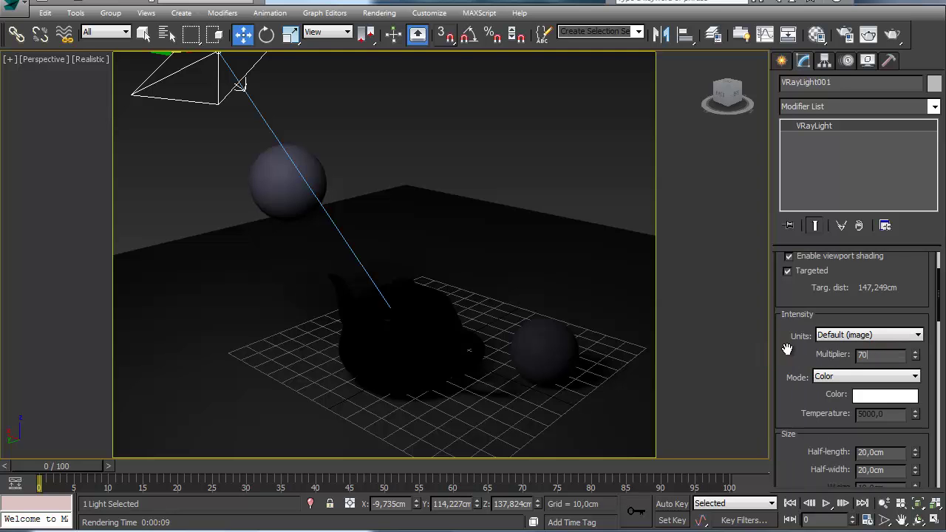
key("Return")
left_click_drag(799, 375, 801, 341)
left_click(803, 338)
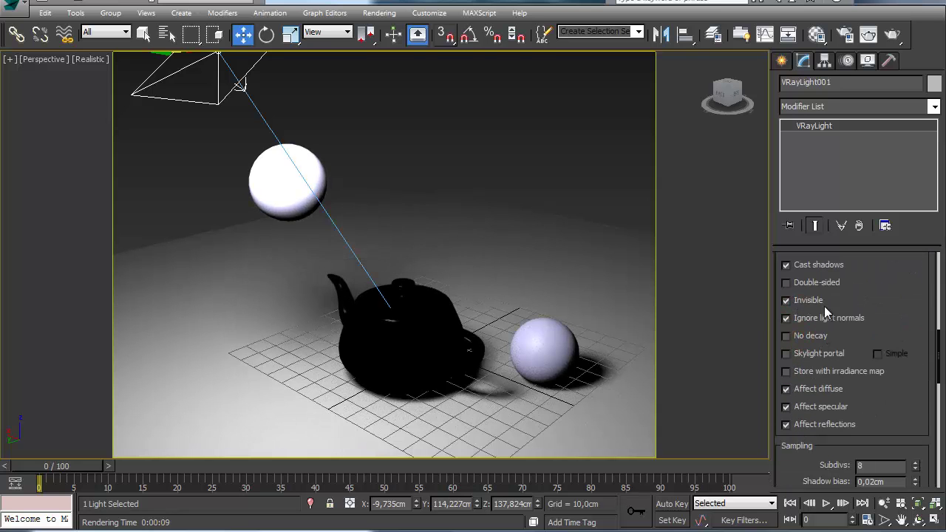
Turn on the Skylight portal option for the VRayLight and test-render the Perspective view.
scroll(890, 305, "up", 5)
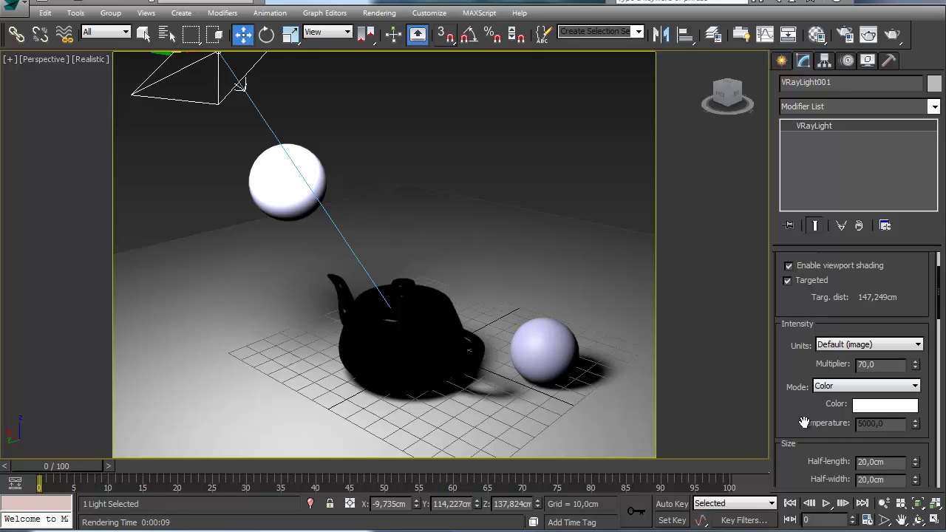
left_click_drag(794, 416, 797, 294)
left_click_drag(799, 368, 800, 302)
scroll(830, 391, "down", 2)
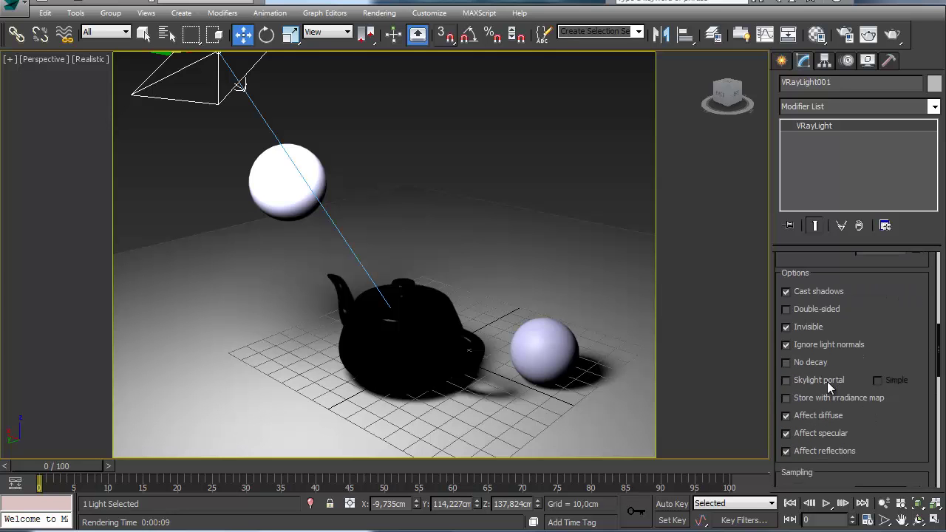
left_click_drag(860, 369, 859, 346)
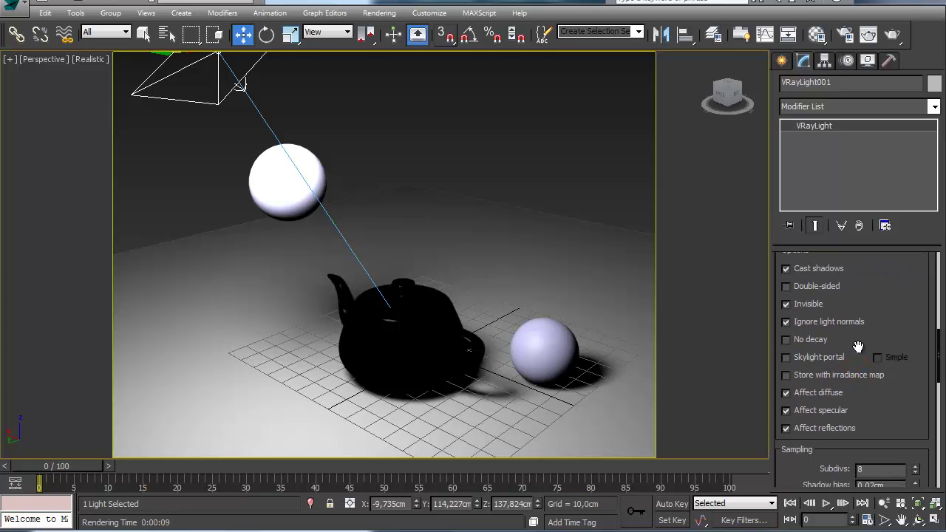
left_click(787, 357)
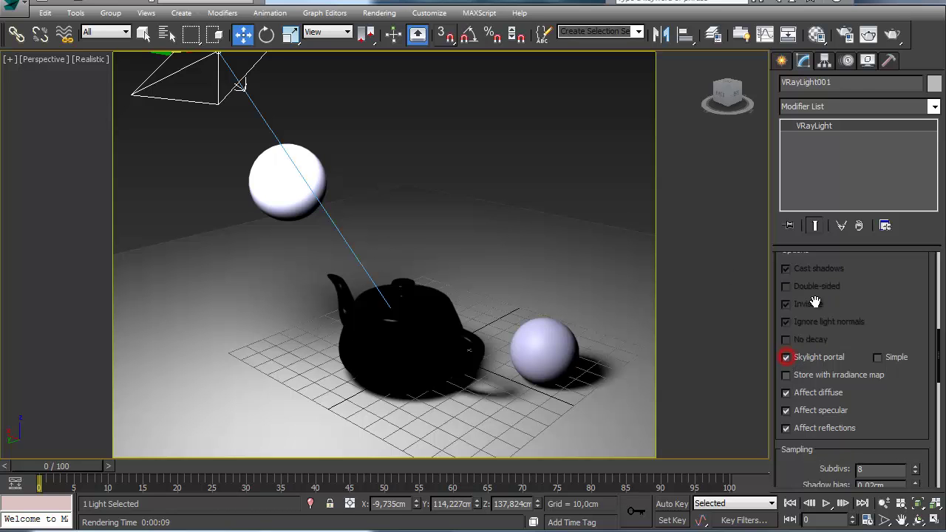
left_click(894, 35)
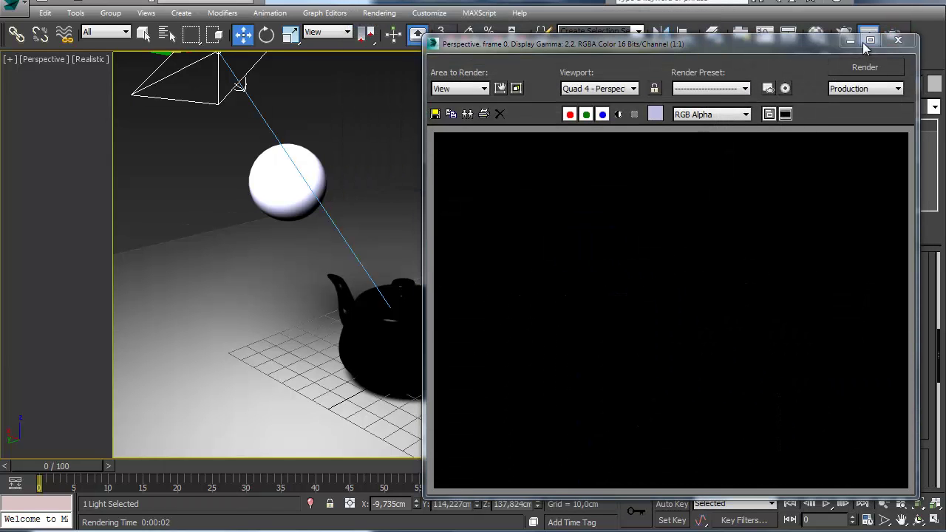
left_click(898, 40)
Compare the VRayLight's intensity, size and option parameters with Skylight portal off and on, leaving Skylight portal disabled.
left_click(810, 362)
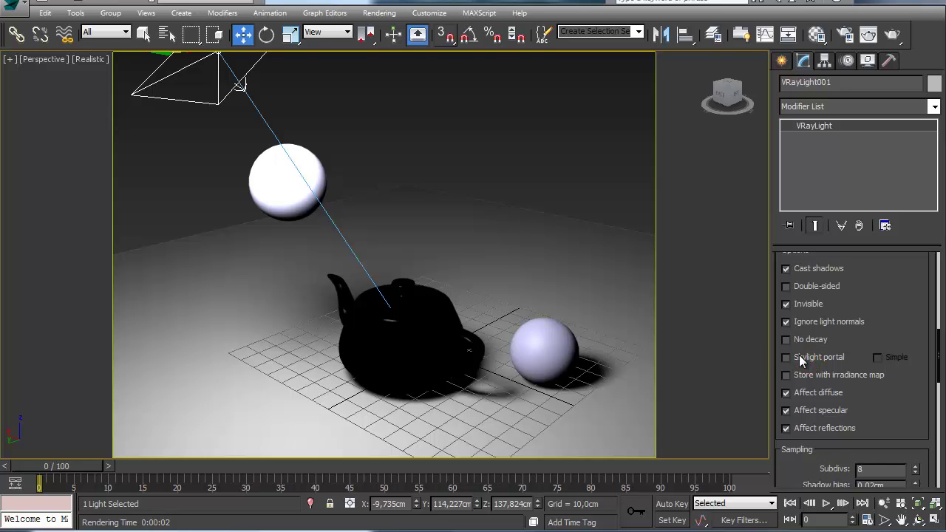
left_click(801, 360)
left_click_drag(877, 292, 865, 355)
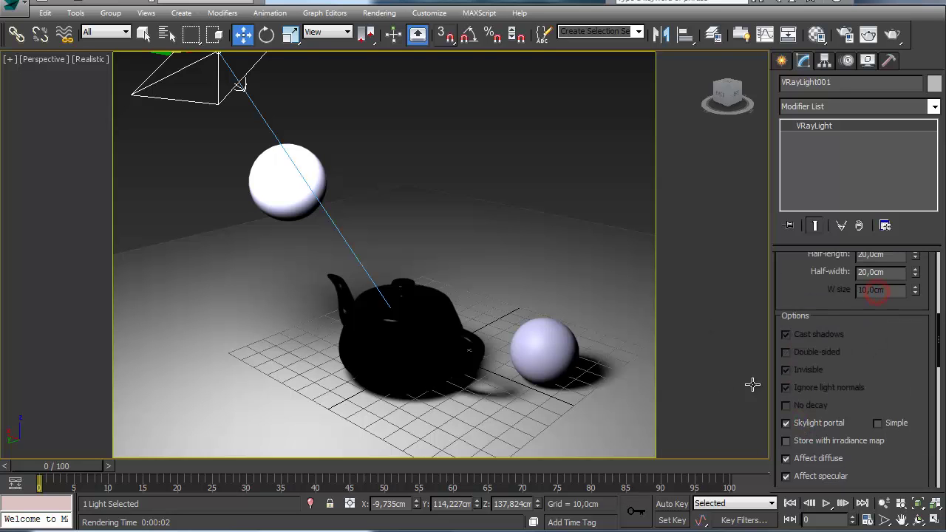
left_click(761, 283)
left_click_drag(796, 313, 806, 248)
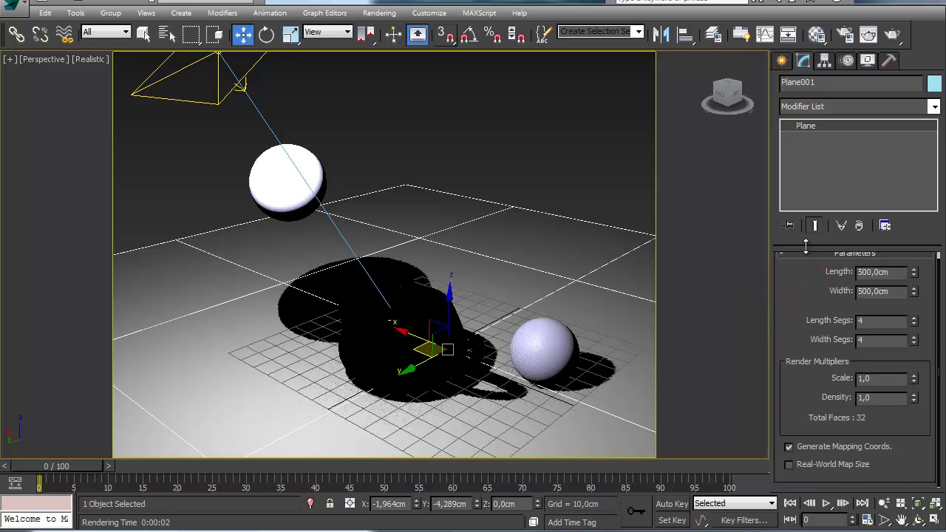
left_click(204, 56)
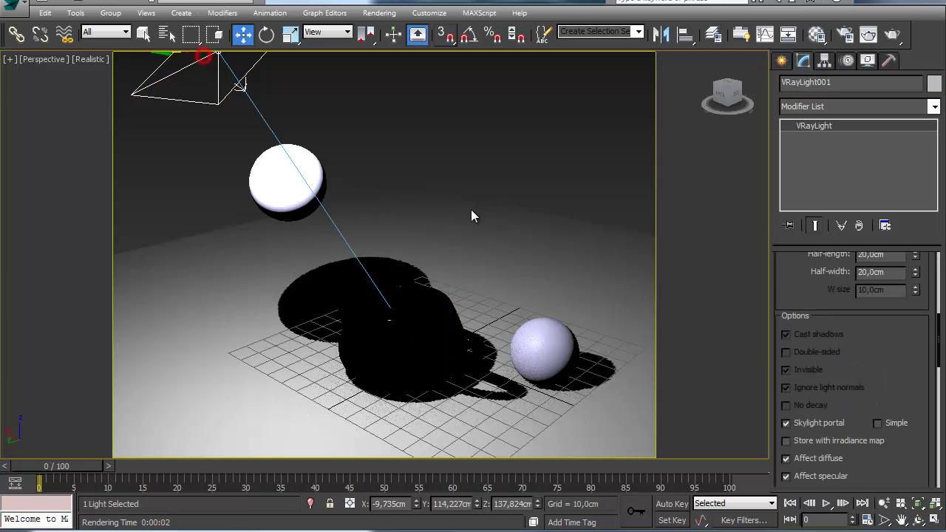
left_click_drag(783, 286, 833, 309)
scroll(834, 310, "down", 12)
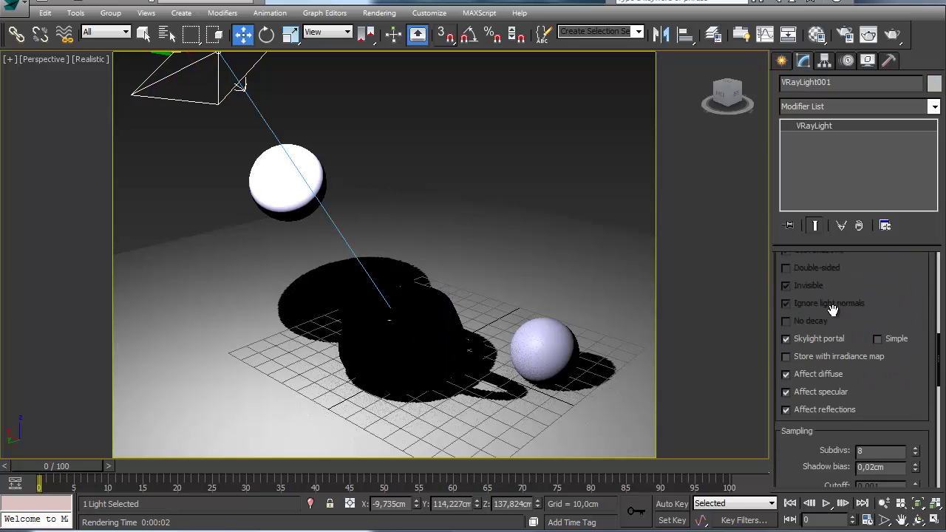
scroll(834, 318, "up", 2)
scroll(843, 317, "up", 9)
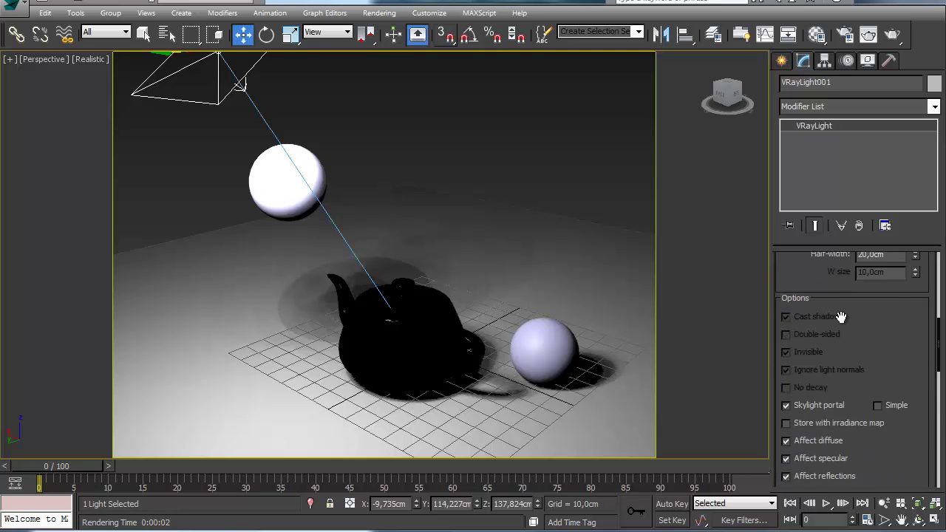
scroll(847, 347, "up", 2)
scroll(847, 348, "down", 2)
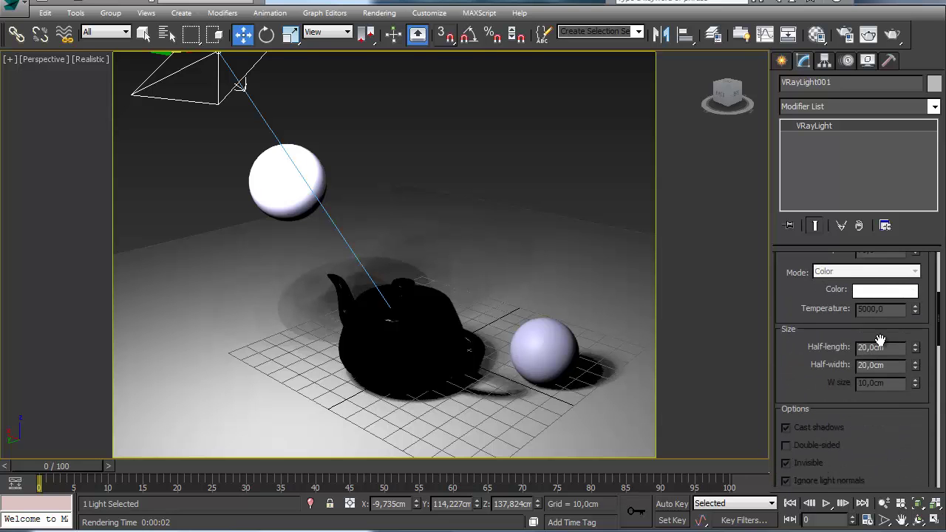
scroll(822, 375, "down", 8)
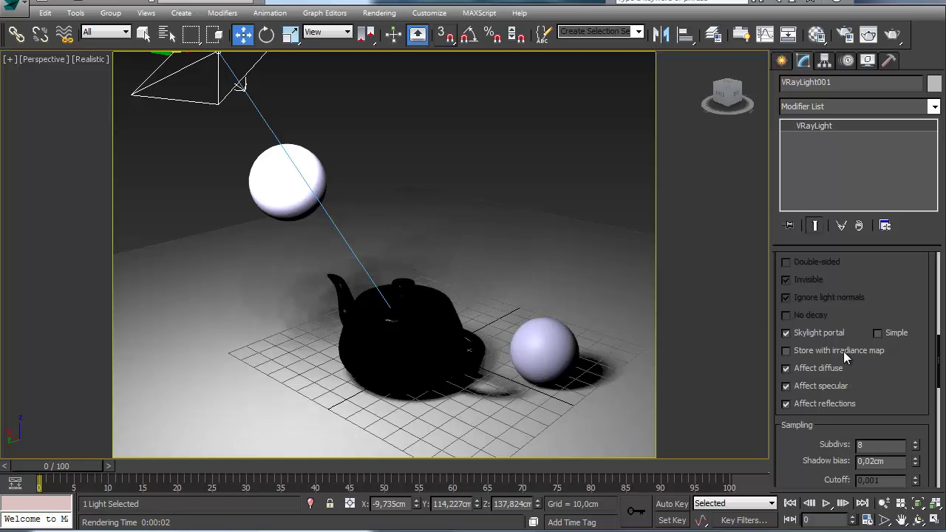
left_click(801, 333)
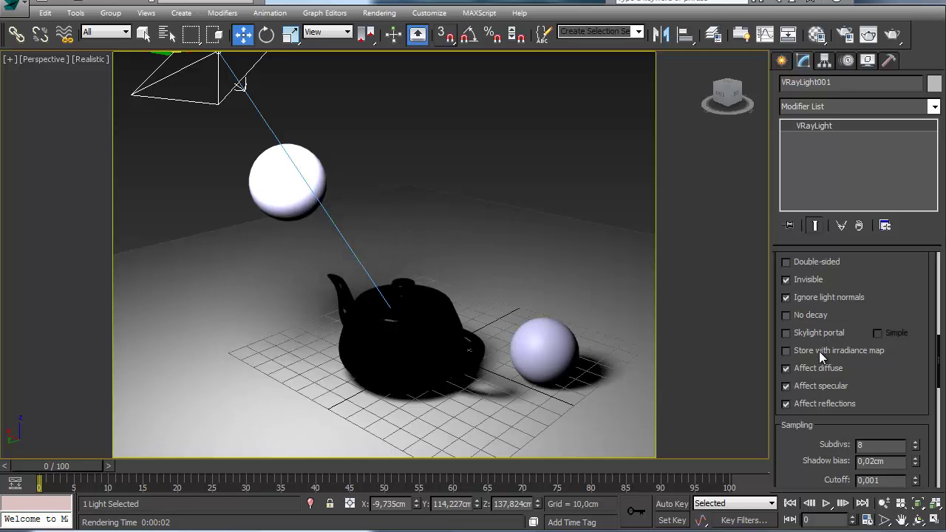
Enable Store with irradiance map for the VRayLight and test-render the reframed Perspective view.
middle_click_drag(336, 201, 338, 232)
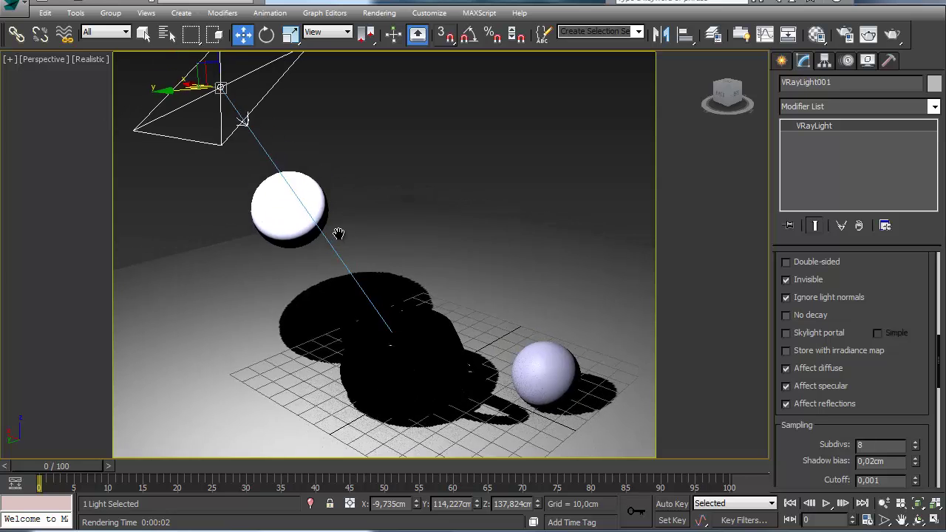
scroll(338, 232, "down", 2)
scroll(397, 237, "up", 2)
scroll(400, 238, "down", 1)
middle_click_drag(400, 239, 448, 258)
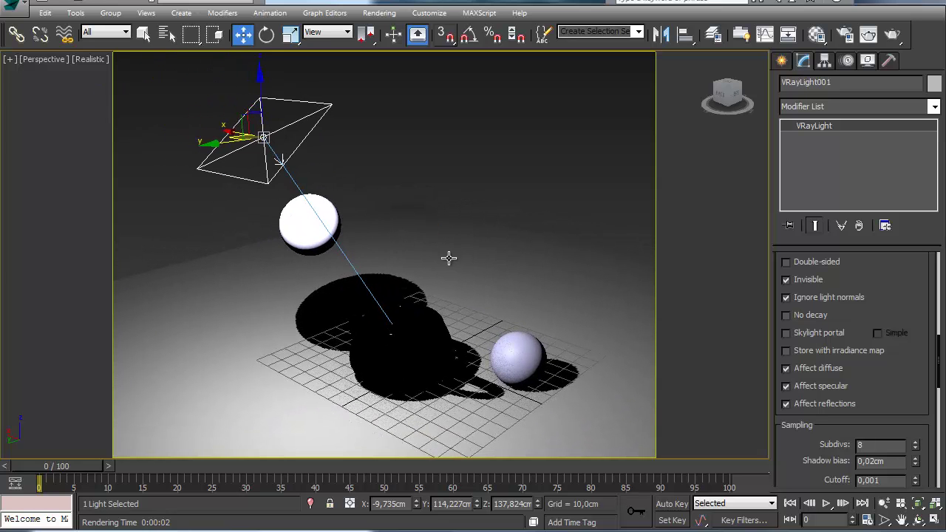
left_click(822, 352)
left_click(893, 34)
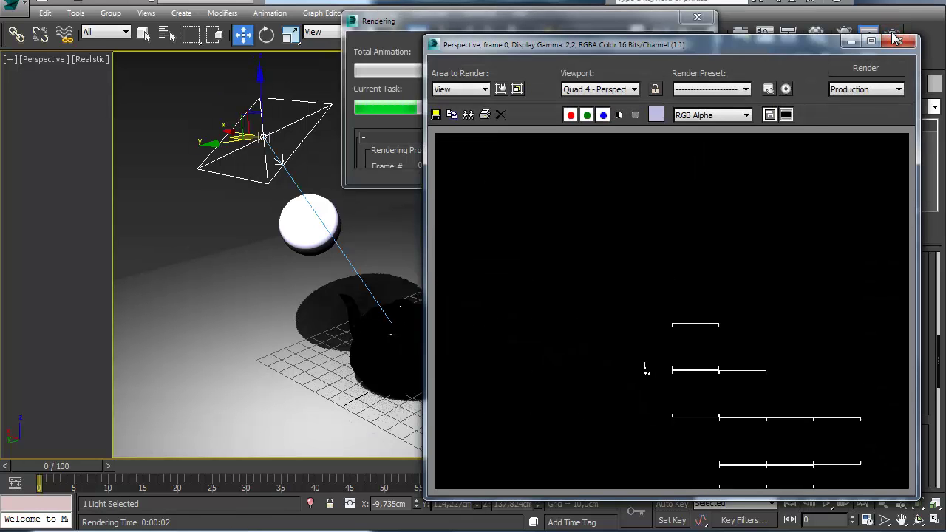
left_click(900, 42)
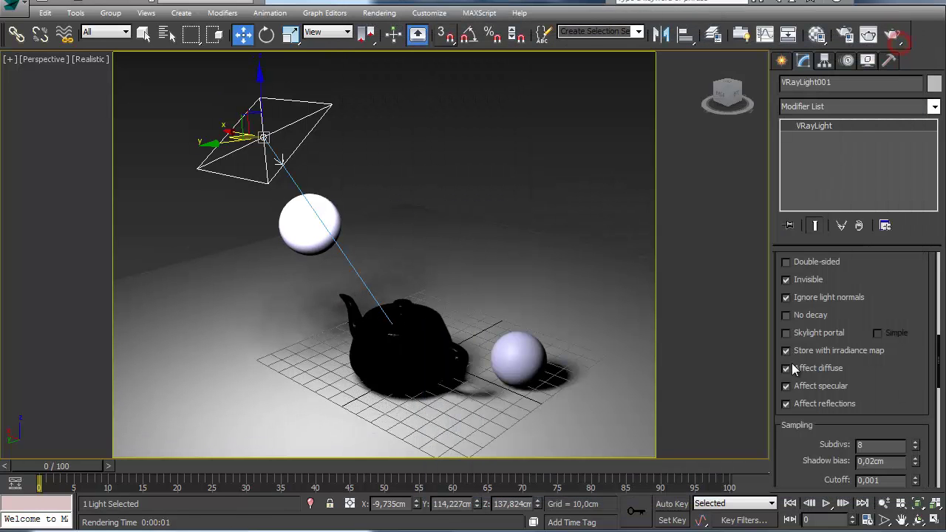
Enable indirect illumination with the Very low irradiance map preset and test-render the Perspective view.
left_click(845, 34)
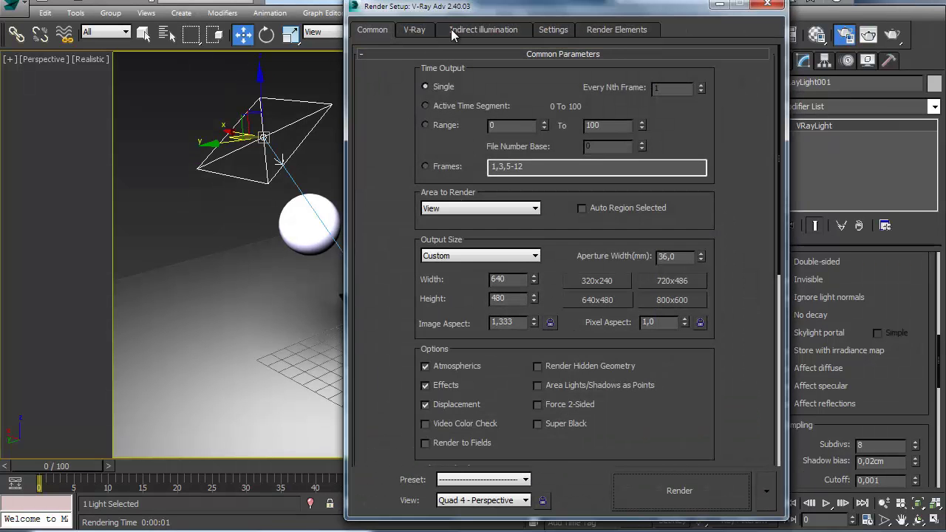
left_click(453, 29)
left_click(368, 74)
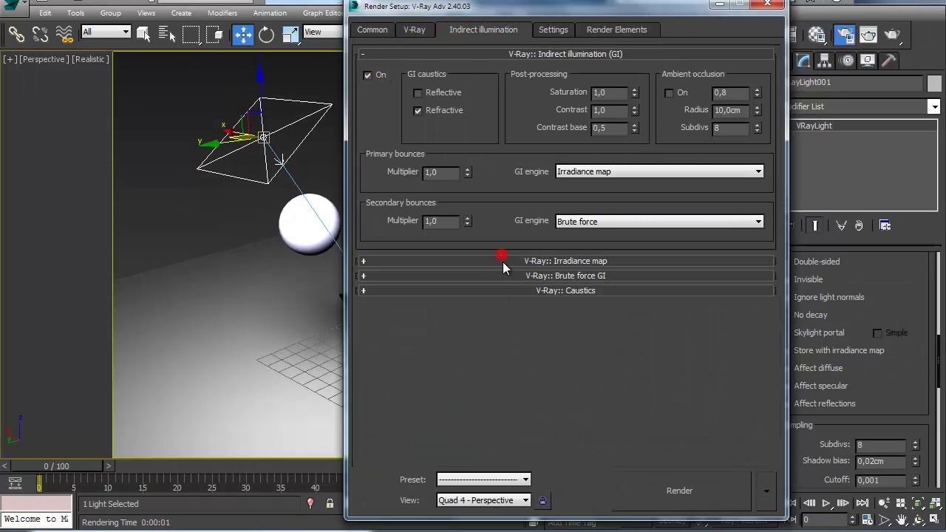
left_click(503, 262)
left_click(568, 81)
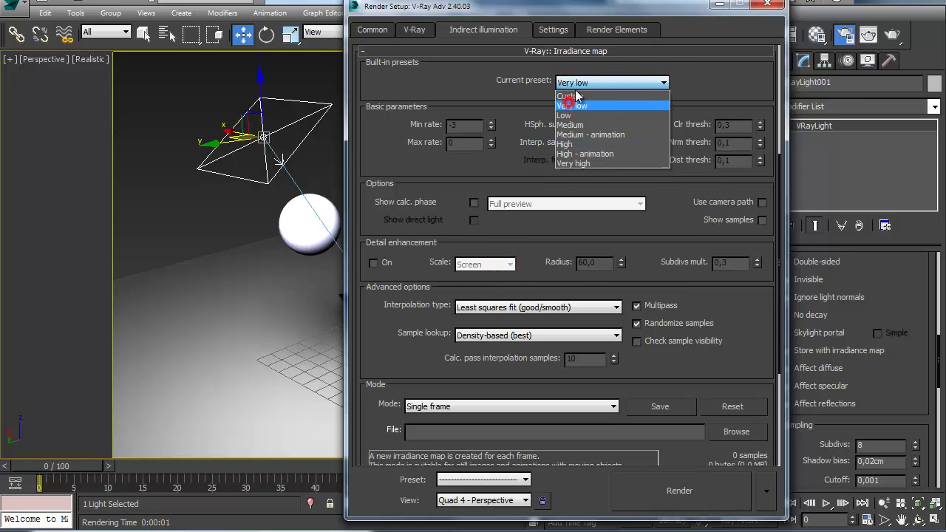
left_click(572, 105)
left_click(773, 4)
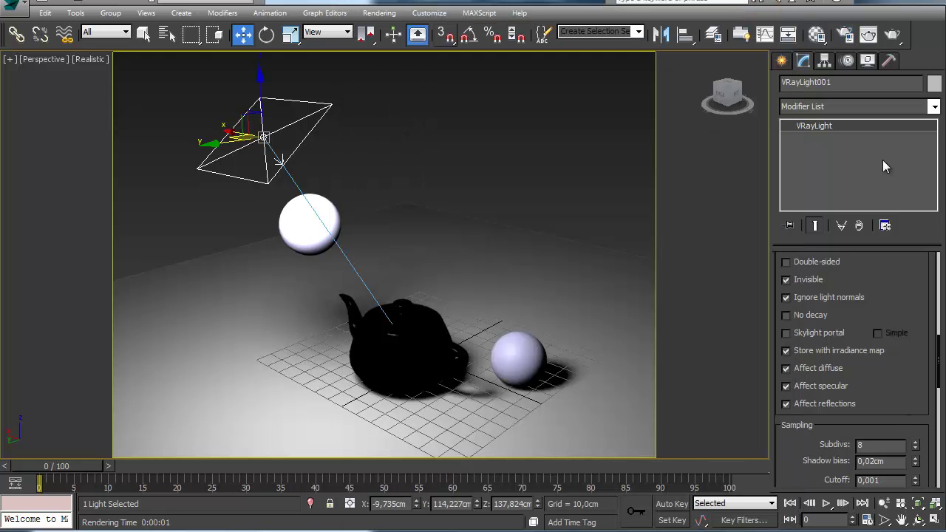
left_click(892, 35)
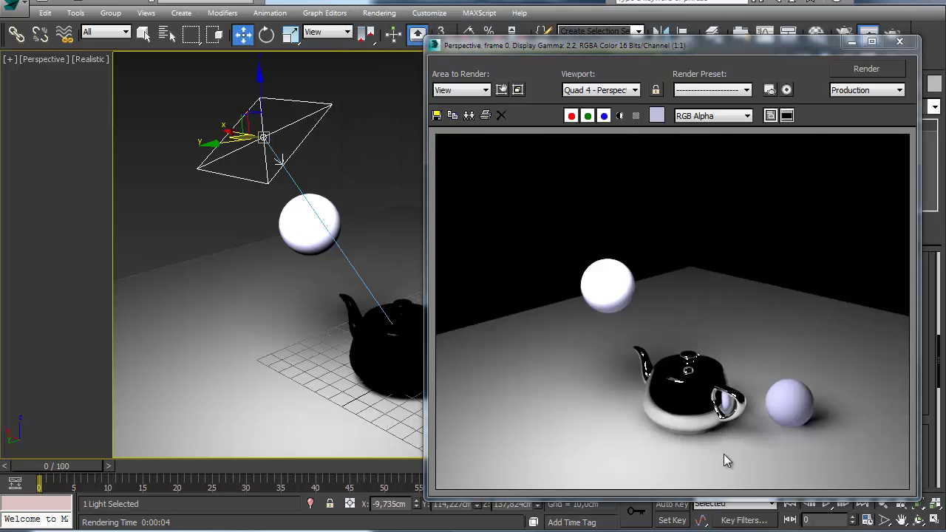
left_click(900, 41)
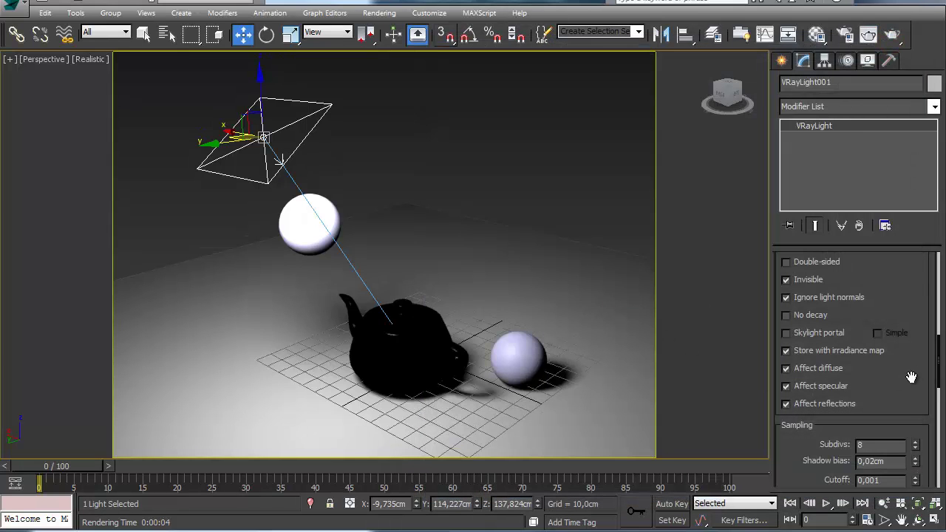
Delete the VRayLight above the teapot scene.
middle_click_drag(410, 315, 363, 308, "alt")
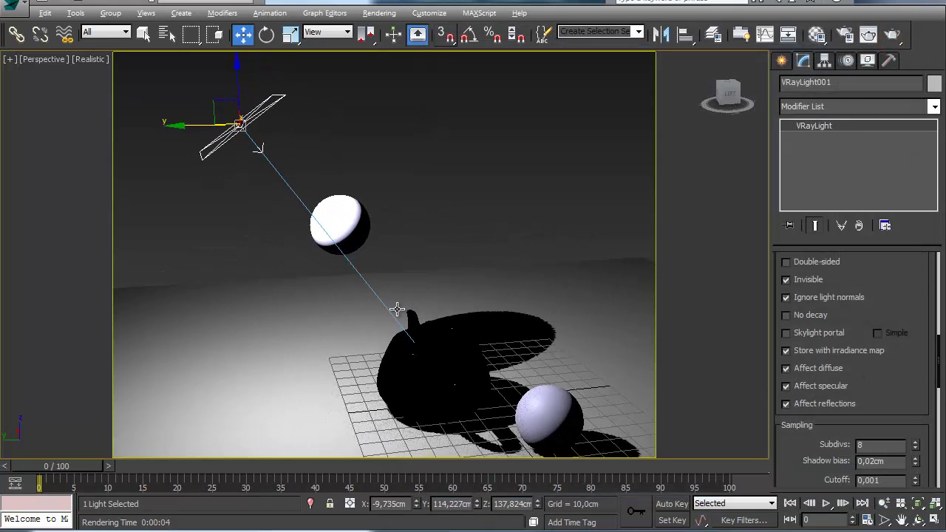
middle_click_drag(456, 305, 448, 308, "alt")
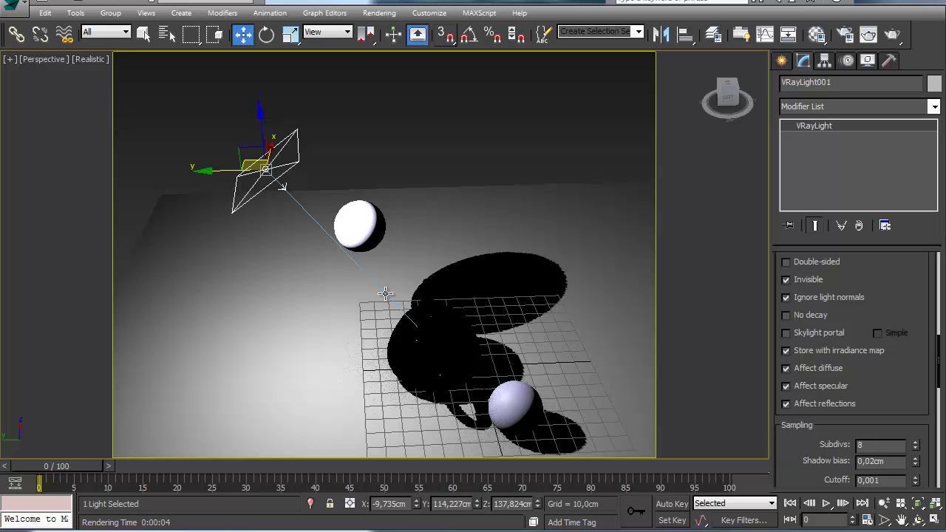
middle_click_drag(385, 293, 396, 302, "alt")
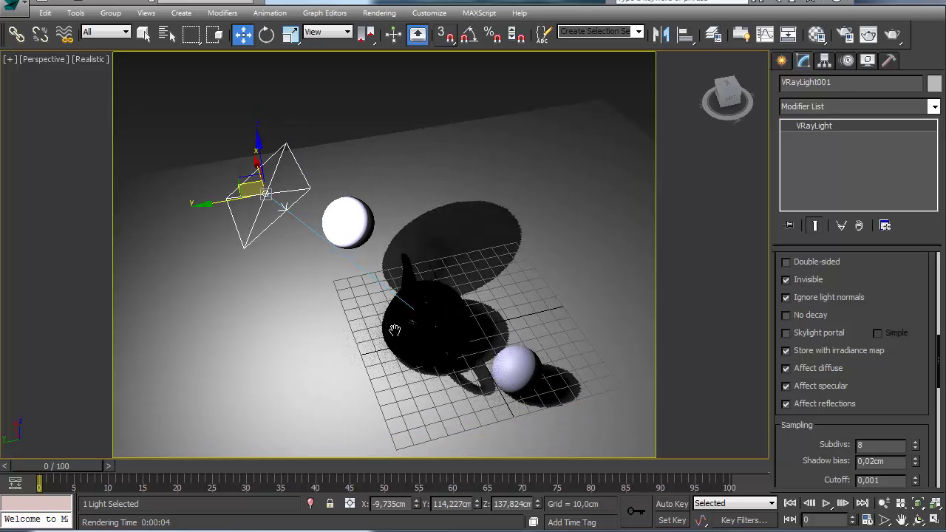
key("Delete")
Draw a new rectangular VRayLight near the ground plane's corner, with a half-length of about 36 cm and half-width of about 10 cm.
left_click(781, 60)
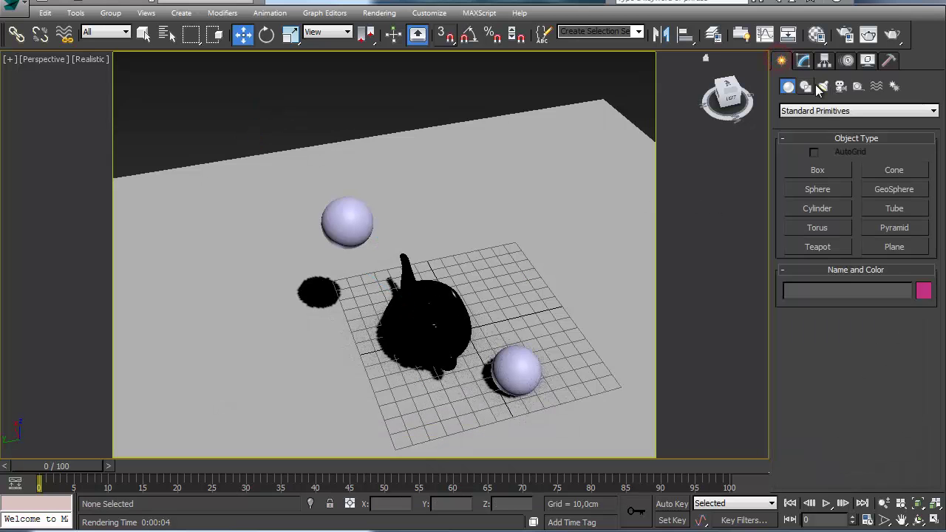
left_click(823, 86)
left_click(812, 112)
left_click(805, 142)
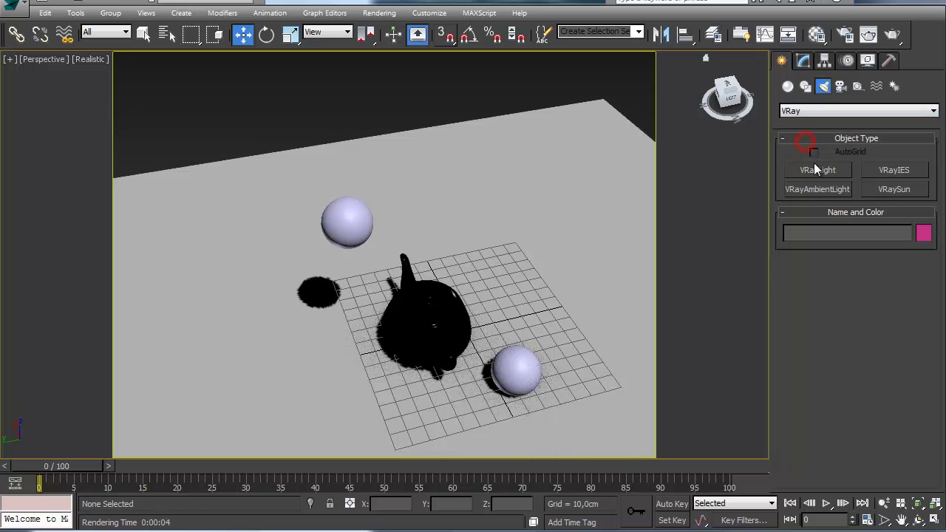
left_click(816, 170)
scroll(474, 296, "down", 5)
middle_click_drag(475, 296, 386, 274, "alt")
left_click_drag(384, 291, 394, 316)
left_click(789, 345)
left_click_drag(372, 281, 388, 319)
Raise the new VRayLight above the ground plane to a height of about 189 cm.
key("w")
middle_click_drag(400, 337, 414, 250, "alt")
left_click_drag(379, 260, 377, 169)
Clone the VRayLight along the Y axis as 10 instances spaced about 51 cm apart.
middle_click_drag(377, 170, 359, 270, "alt")
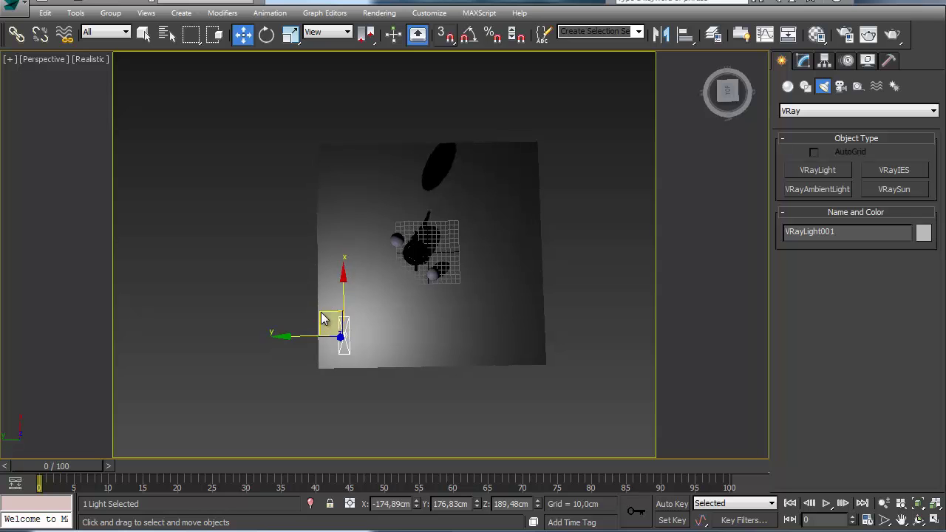
left_click_drag(301, 334, 323, 334, "shift")
left_click(387, 226)
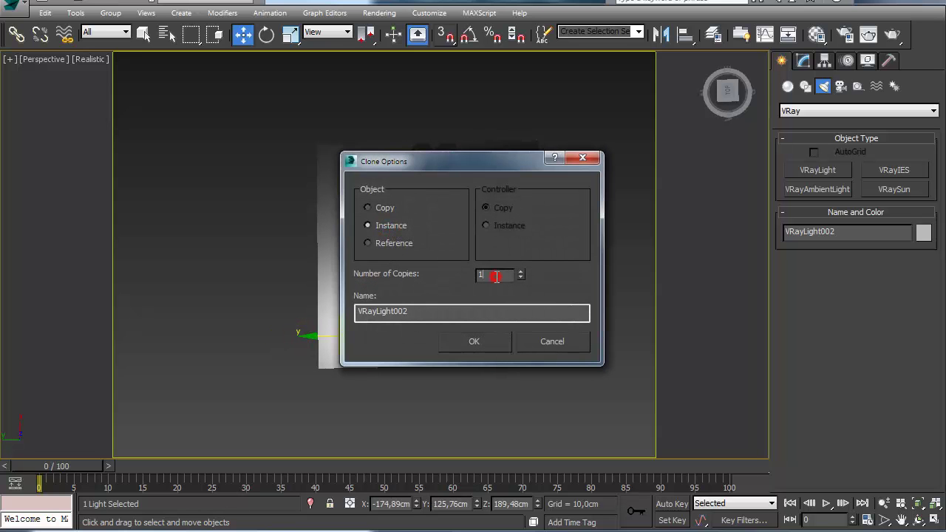
left_click(477, 341)
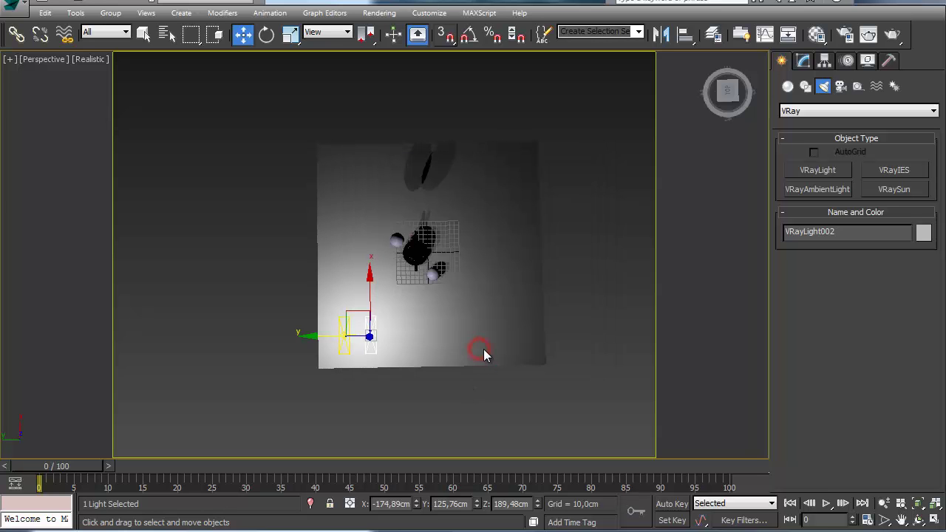
Clone the row of 11 VRayLights sideways as instances, with 4 copies, to form a grid of lights.
middle_click_drag(483, 320, 538, 214, "alt")
middle_click_drag(539, 214, 453, 81)
scroll(495, 183, "down", 4)
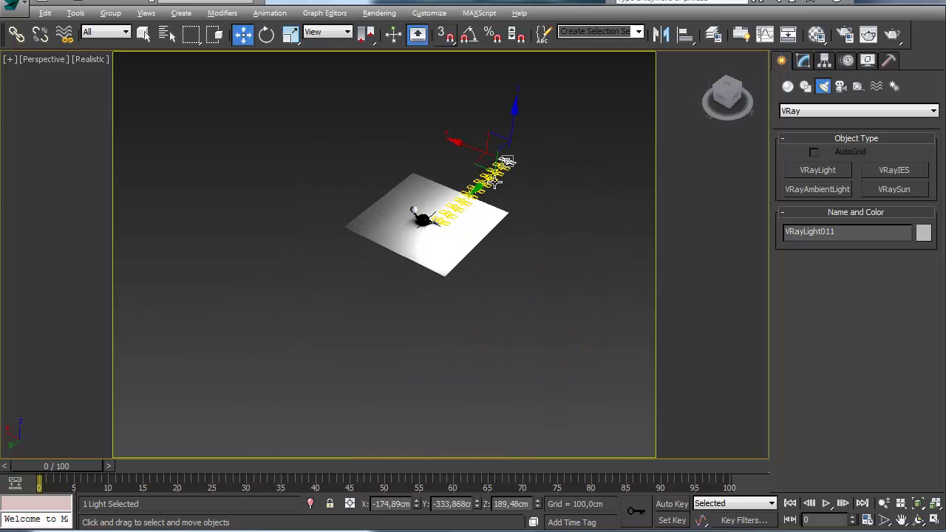
middle_click_drag(495, 183, 545, 131, "alt")
left_click_drag(543, 133, 508, 174)
middle_click_drag(508, 173, 497, 255, "alt")
left_click_drag(478, 190, 436, 190, "shift")
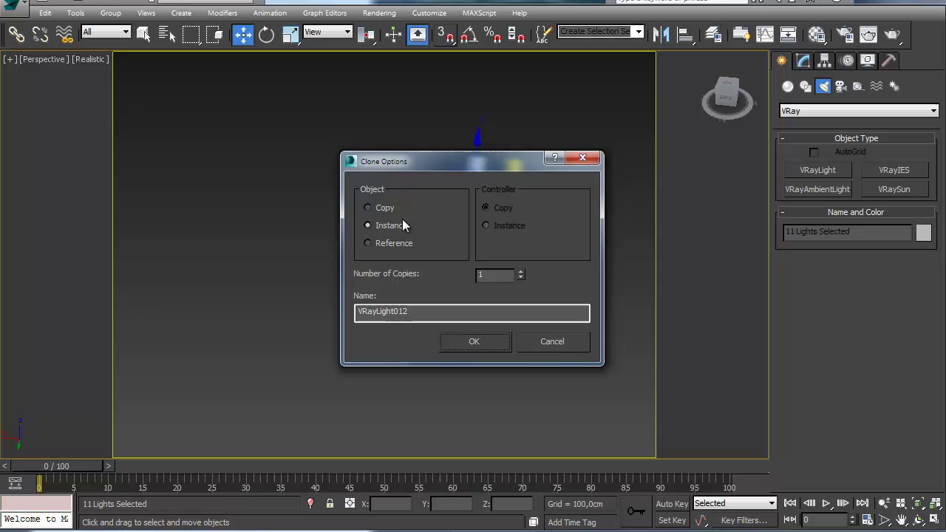
left_click(522, 272)
left_click(503, 337)
Select all 55 VRayLights and move the grid so that it covers the ground plane and teapot.
middle_click_drag(479, 344, 399, 275, "alt")
mouse_move(240, 128)
left_mouse_down()
mouse_move(446, 171)
mouse_move(443, 191)
left_mouse_up()
mouse_move(436, 192)
middle_mouse_down("alt")
mouse_move(456, 262)
mouse_move(283, 264)
mouse_move(332, 157)
middle_mouse_up("alt")
left_click_drag(332, 155, 311, 194)
middle_click_drag(303, 344, 325, 277, "alt")
Set the intensity multiplier of the instanced VRayLights to 5.
scroll(347, 144, "up", 6)
scroll(349, 147, "up", 4)
scroll(384, 292, "down", 5)
middle_click_drag(382, 245, 230, 139)
middle_click_drag(449, 247, 481, 274)
scroll(485, 283, "down", 3)
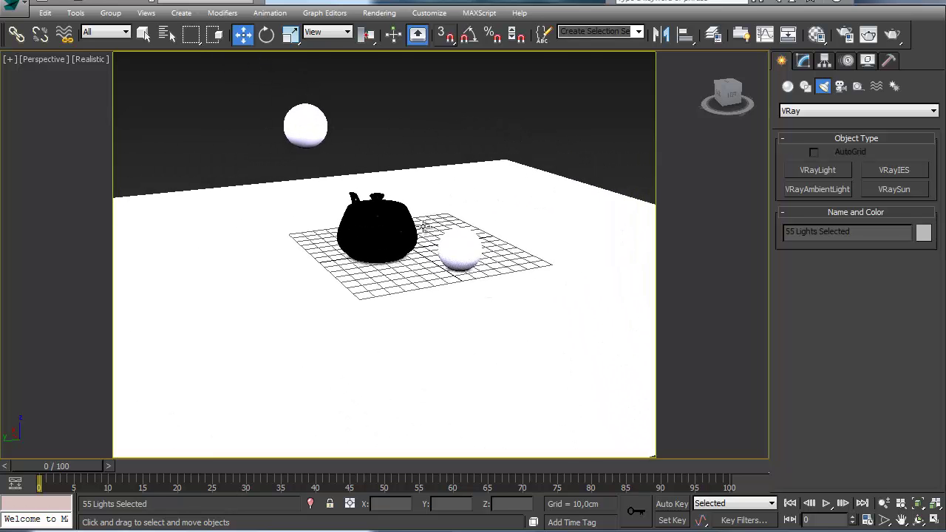
scroll(398, 184, "down", 5)
left_click(396, 148)
left_click(803, 60)
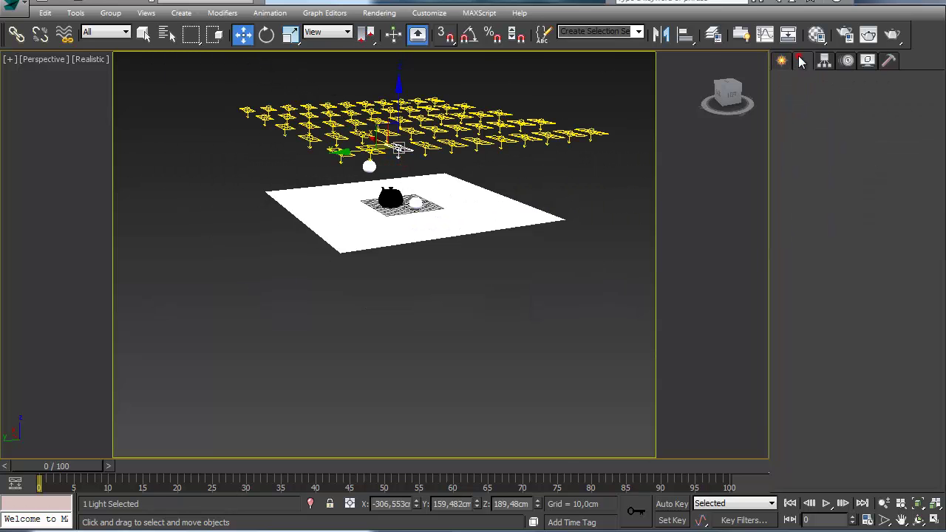
scroll(905, 335, "up", 8)
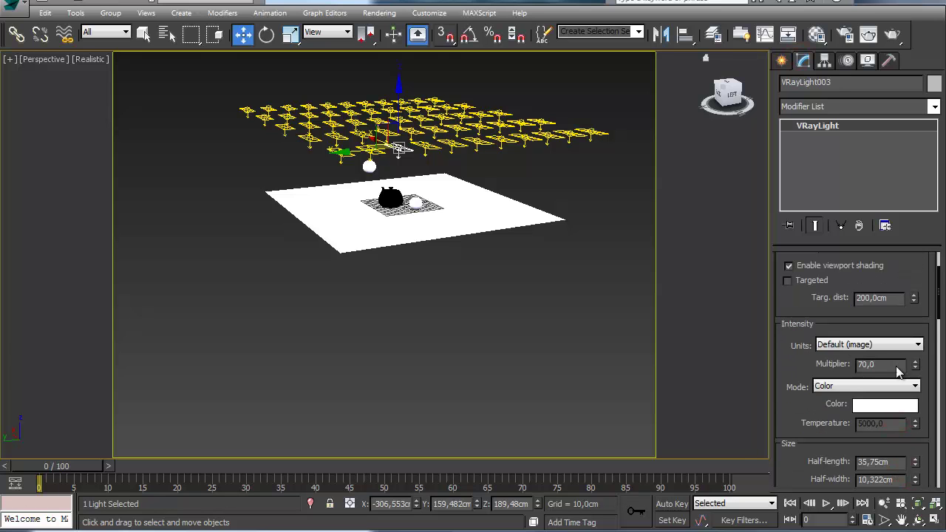
left_click_drag(877, 367, 816, 366)
type("5")
key("Return")
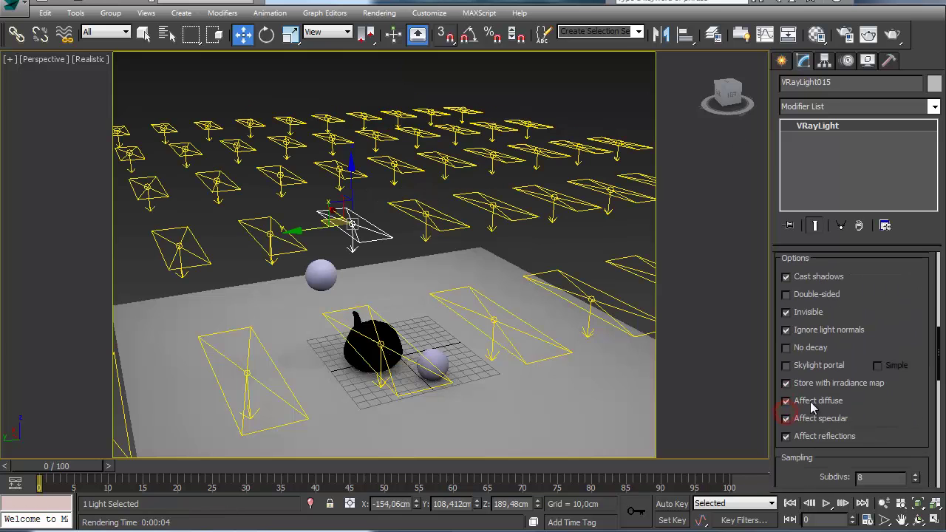
Disable Store with irradiance map for the instanced VRayLights and test-render a close view of the teapot.
middle_click_drag(378, 301, 373, 103)
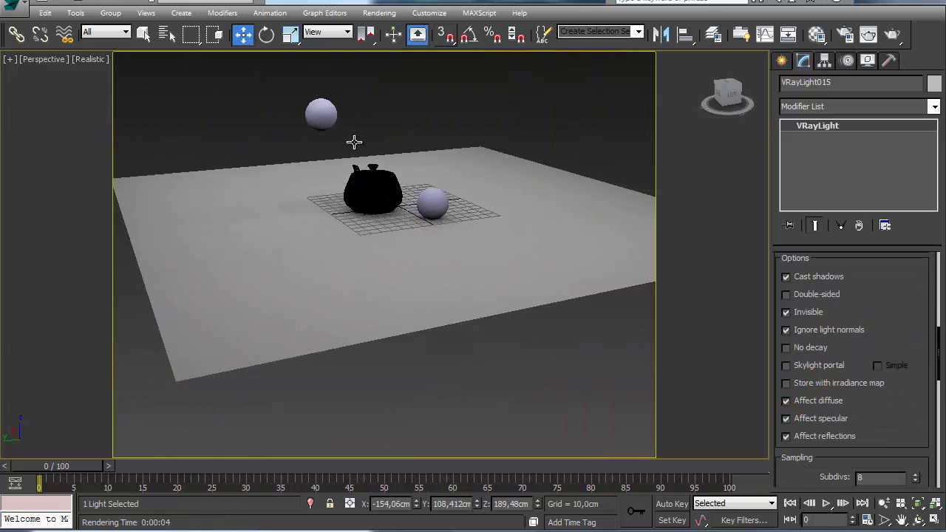
left_click(354, 147)
key("z")
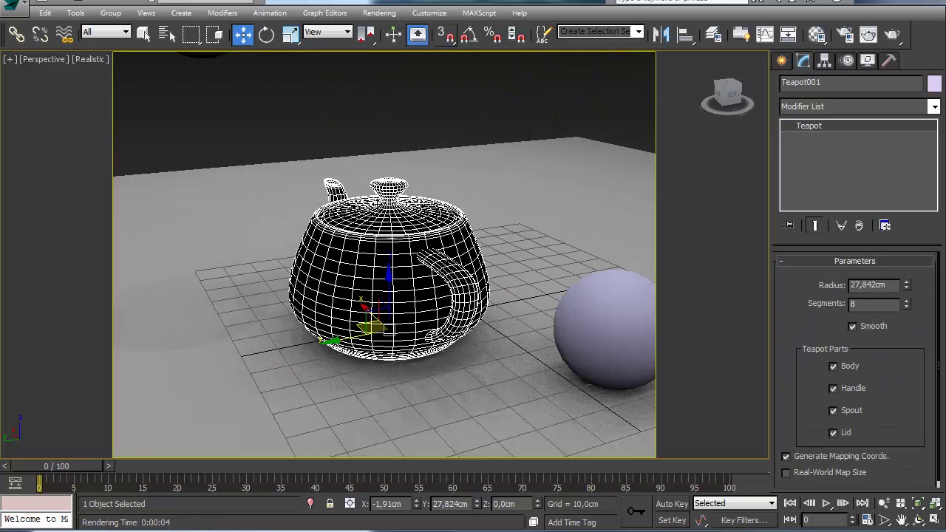
key("shift+q")
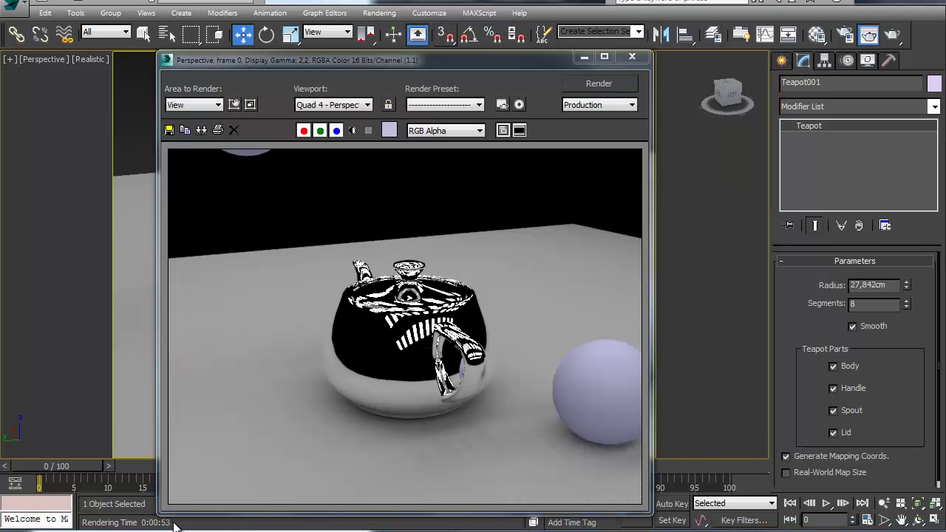
Clone the rendered teapot frame into a separate window and minimize both render windows.
left_click(201, 132)
mouse_move(321, 164)
left_mouse_down()
mouse_move(223, 82)
mouse_move(202, 85)
left_mouse_up()
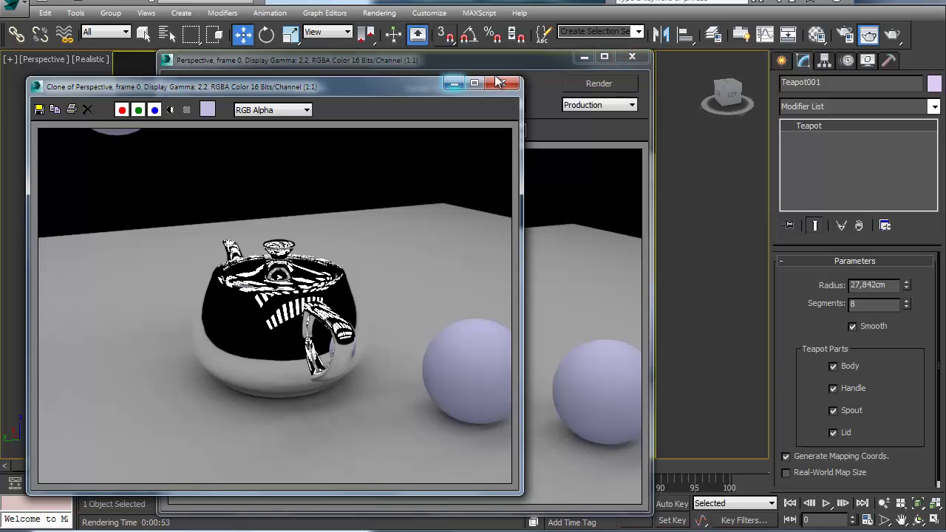
left_click(584, 57)
left_click(454, 83)
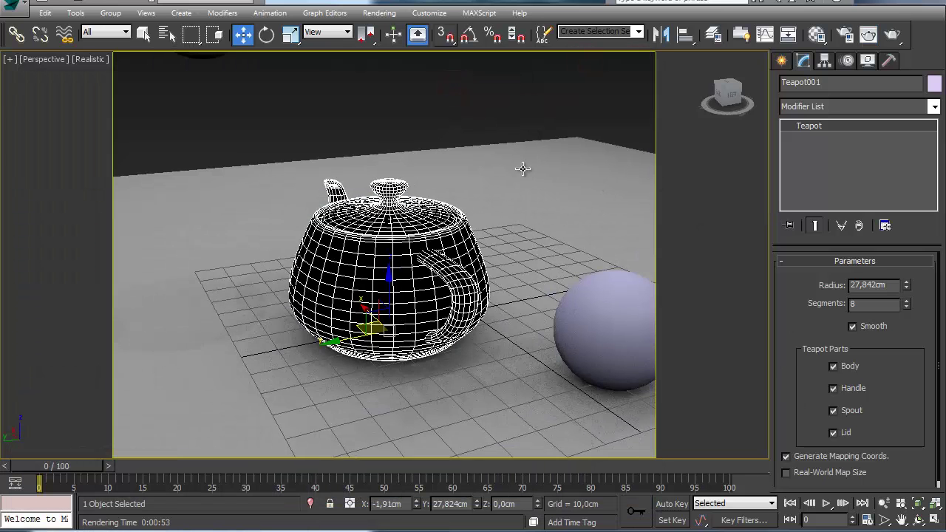
Enable Store with irradiance map for the instanced VRayLights.
middle_click_drag(520, 165, 487, 177, "alt")
middle_click_drag(475, 283, 473, 359)
middle_click_drag(405, 288, 392, 348)
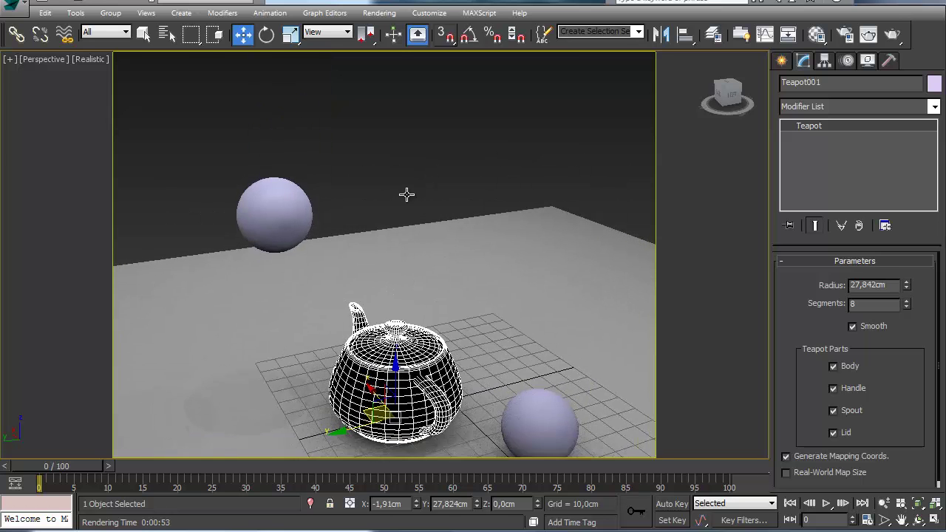
scroll(407, 185, "down", 6)
left_click(415, 175)
left_click(822, 386)
Test-render the same close view of the teapot and move the render window aside.
scroll(439, 292, "up", 5)
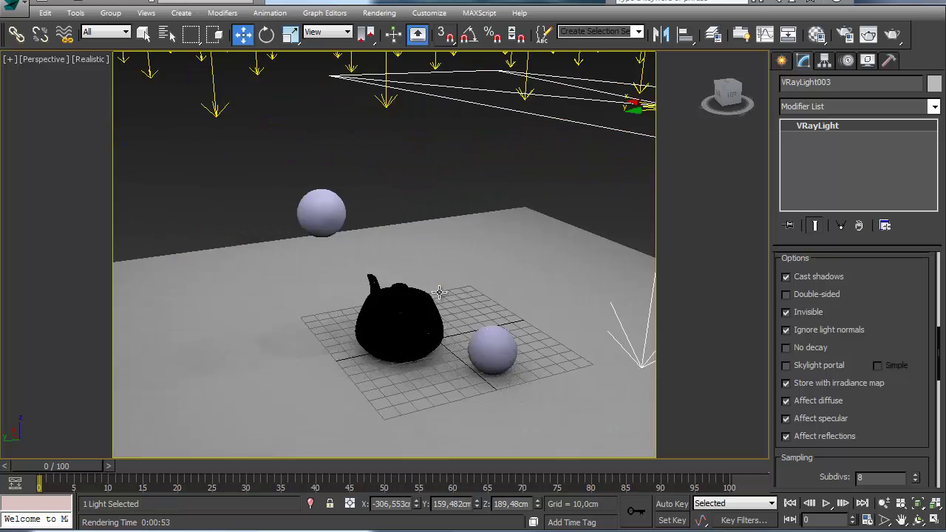
scroll(439, 292, "up", 4)
scroll(439, 292, "up", 4)
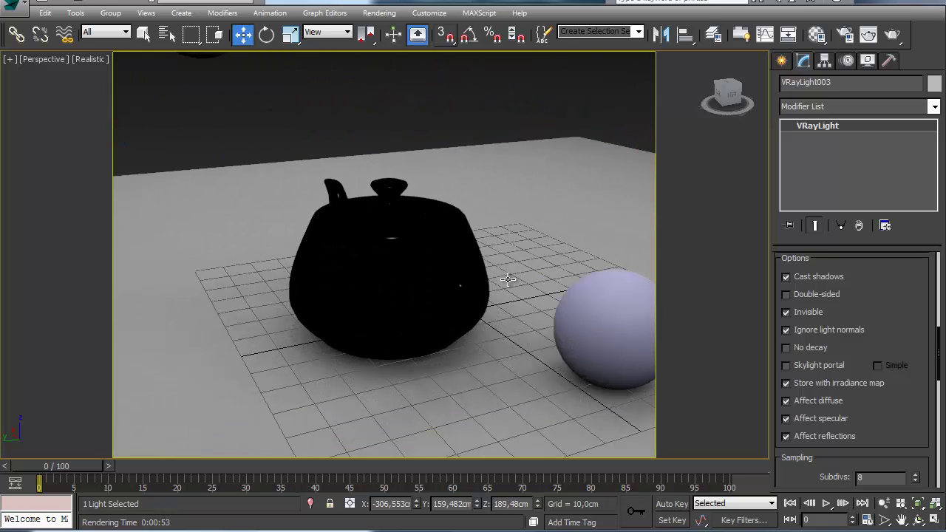
key("shift+q")
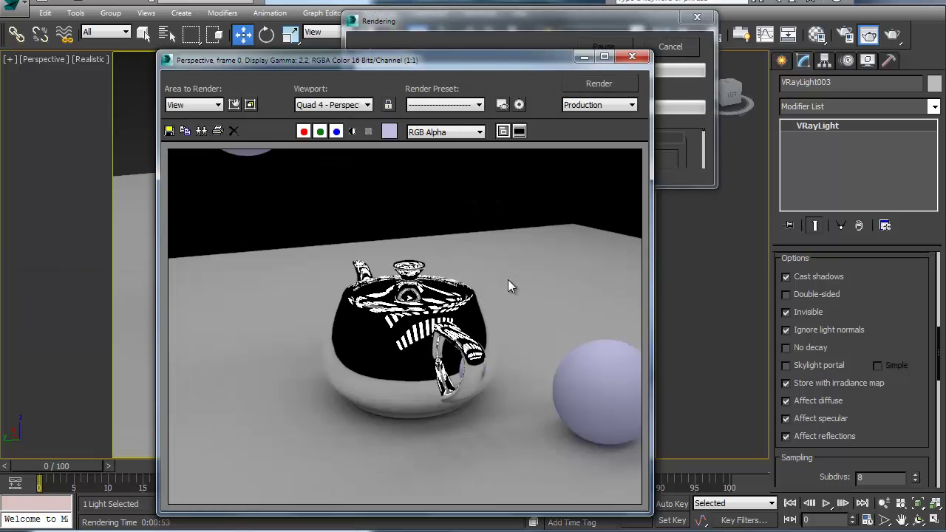
left_click_drag(516, 69, 497, 42)
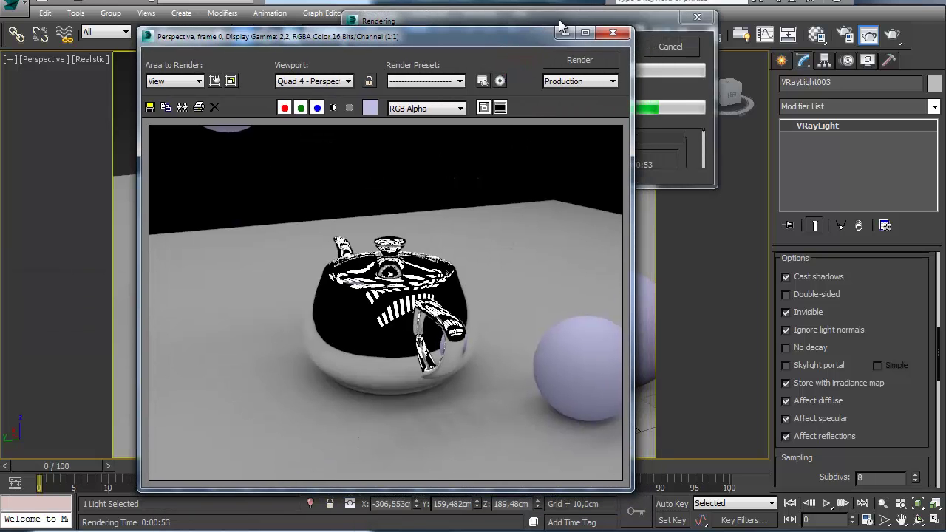
left_click(559, 21)
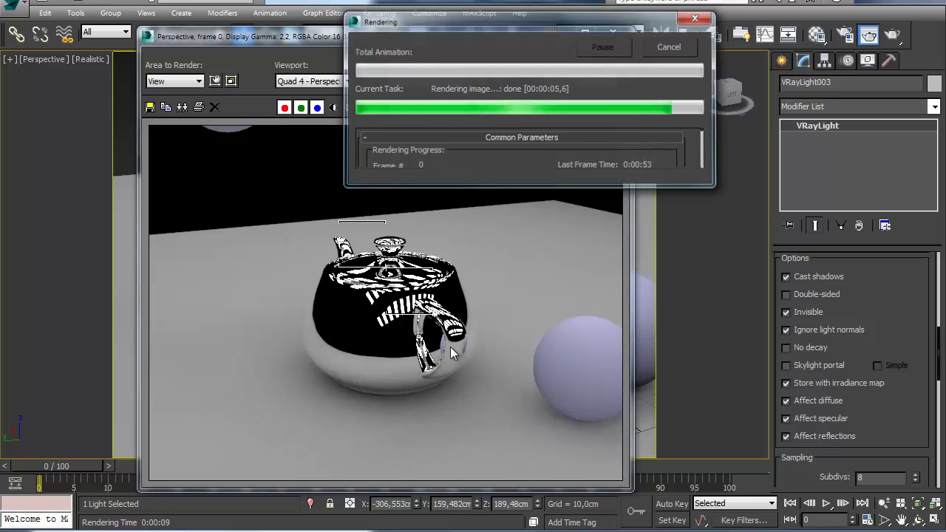
left_click_drag(459, 34, 639, 7)
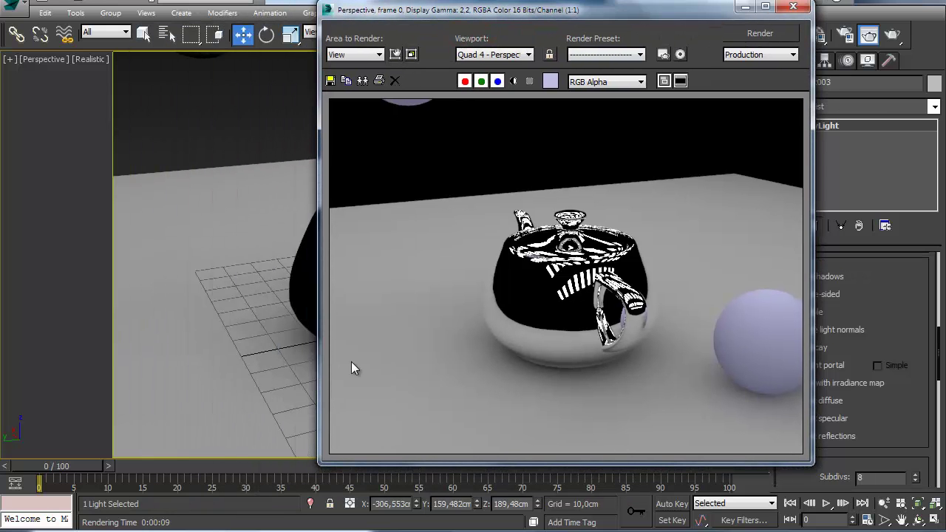
left_click_drag(545, 10, 584, 15)
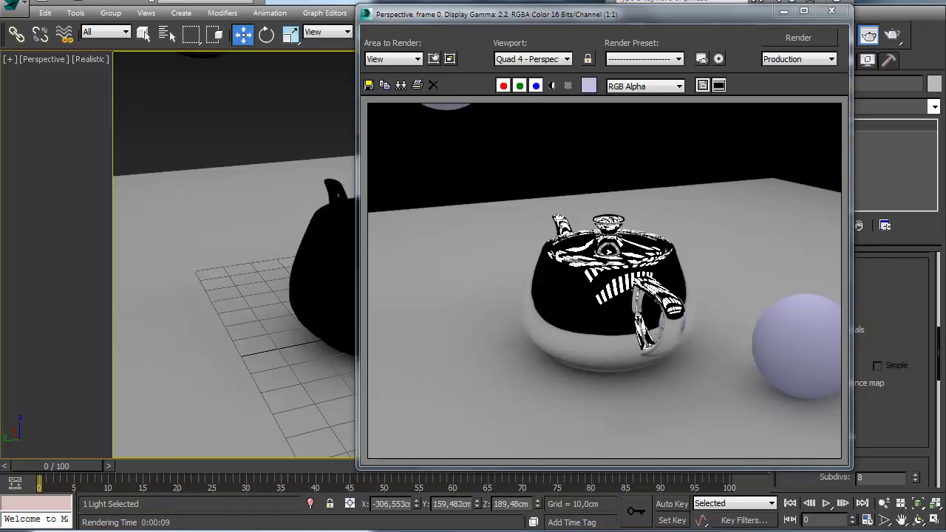
Clone the new render, place the clone beside the original frame for comparison, and close the original frame.
left_click(400, 85)
left_click_drag(339, 91, 336, 60)
left_click_drag(581, 17, 657, 26)
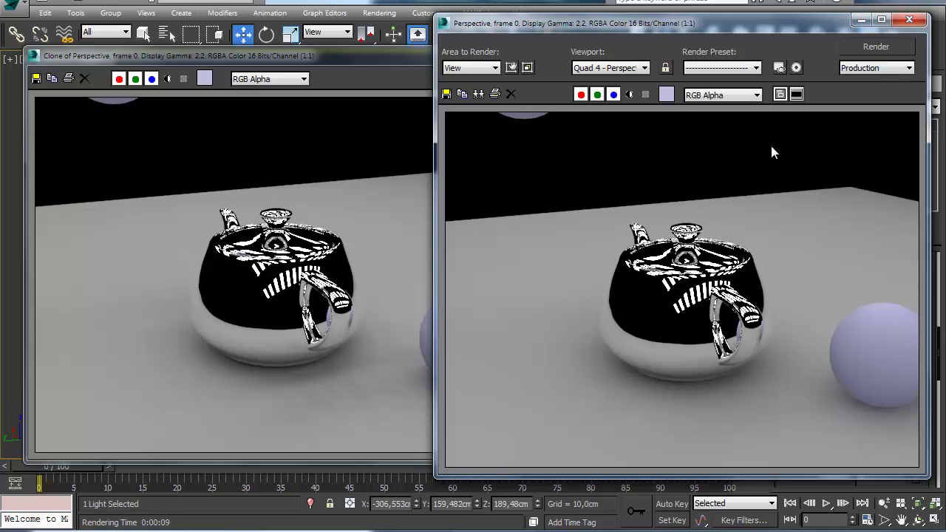
left_click(910, 21)
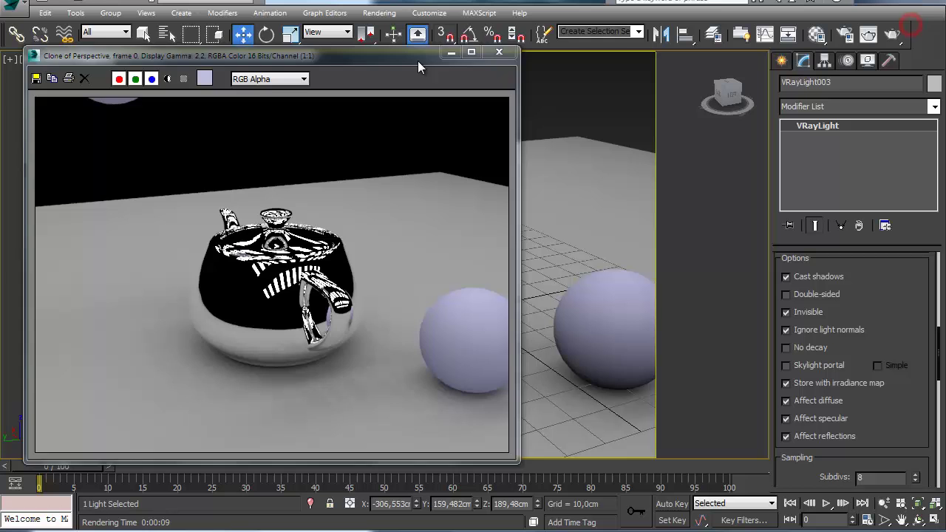
Close the cloned render and examine the light grid's layout above the teapot scene.
left_click(502, 56)
scroll(454, 194, "down", 2)
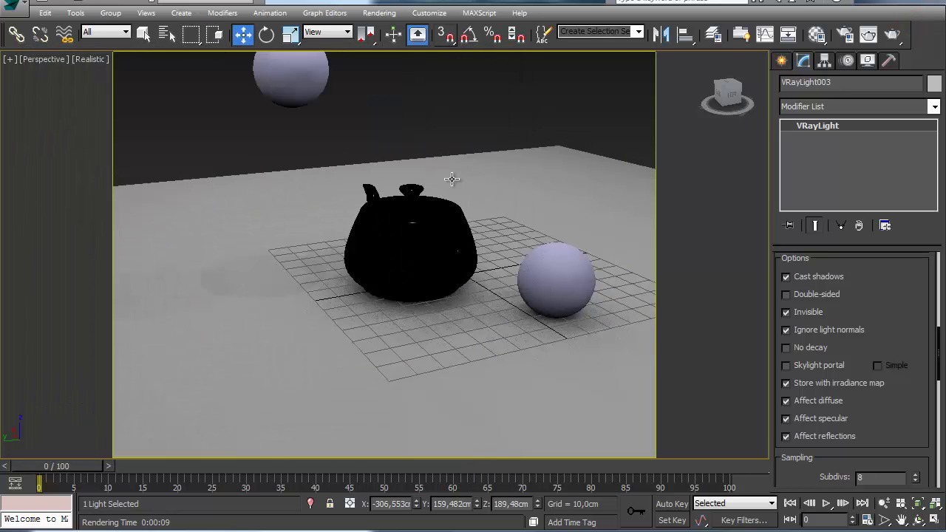
scroll(452, 180, "down", 4)
middle_click_drag(437, 235, 433, 271)
scroll(434, 271, "down", 3)
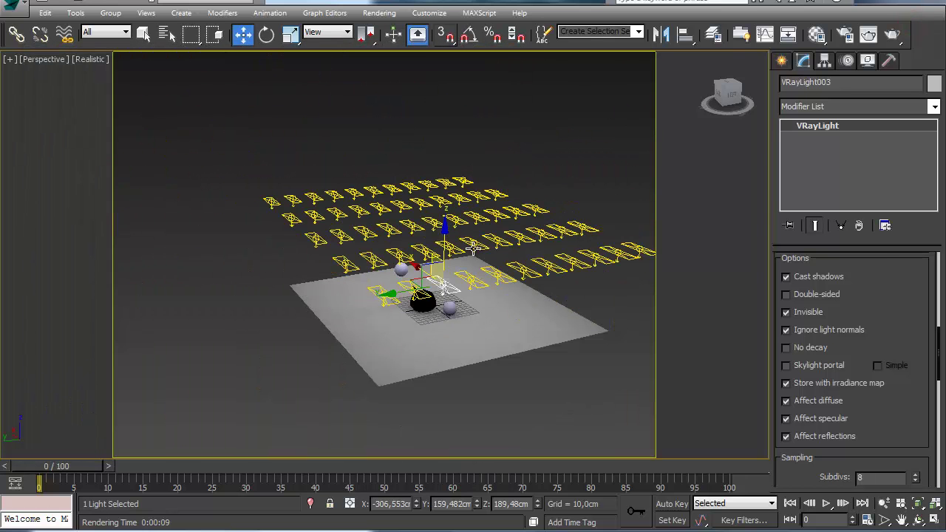
scroll(472, 255, "up", 5)
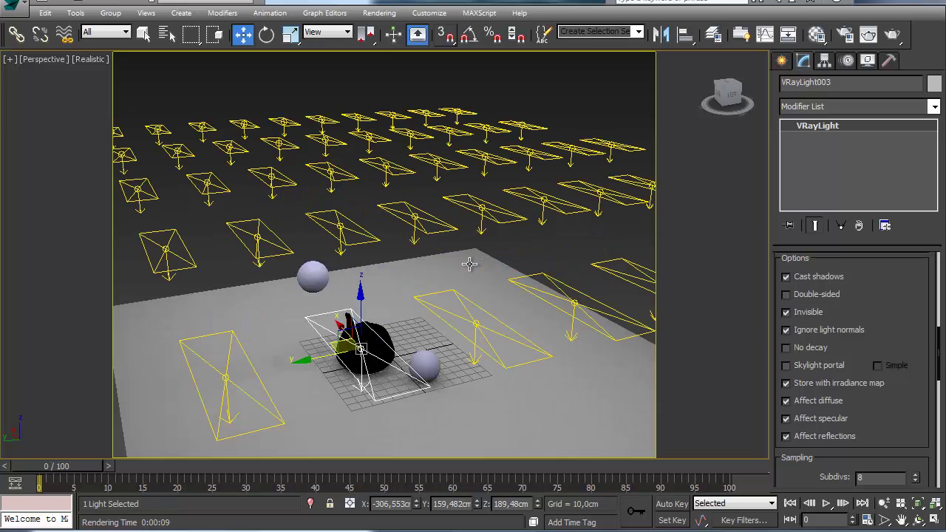
scroll(471, 263, "down", 2)
scroll(470, 263, "down", 4)
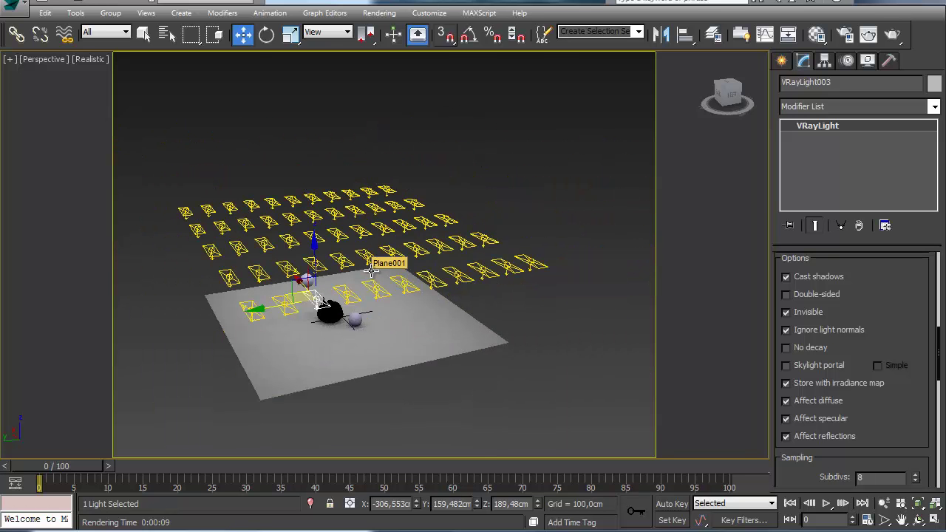
Delete all the instanced VRayLights in the grid except the original one at its corner.
middle_click_drag(366, 251, 361, 329, "alt")
middle_click_drag(404, 249, 365, 358)
scroll(372, 329, "down", 5)
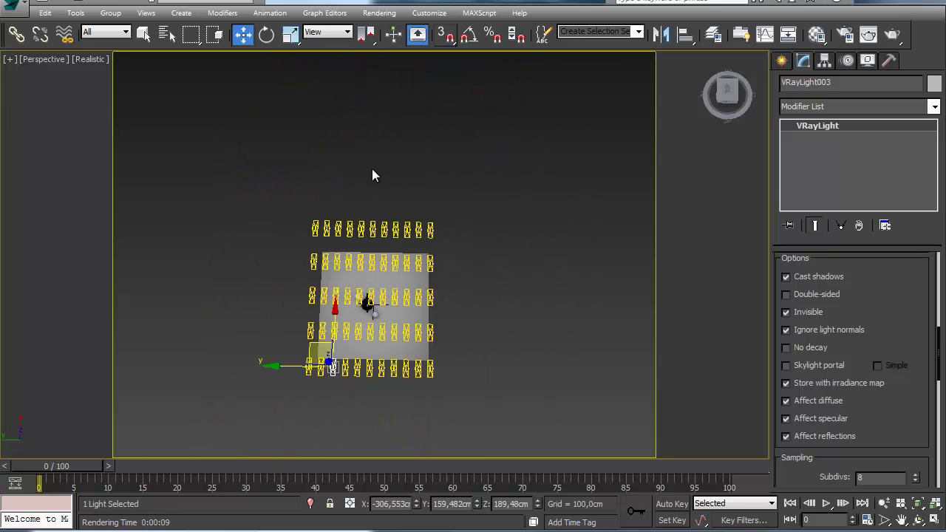
middle_click_drag(365, 291, 390, 251, "alt")
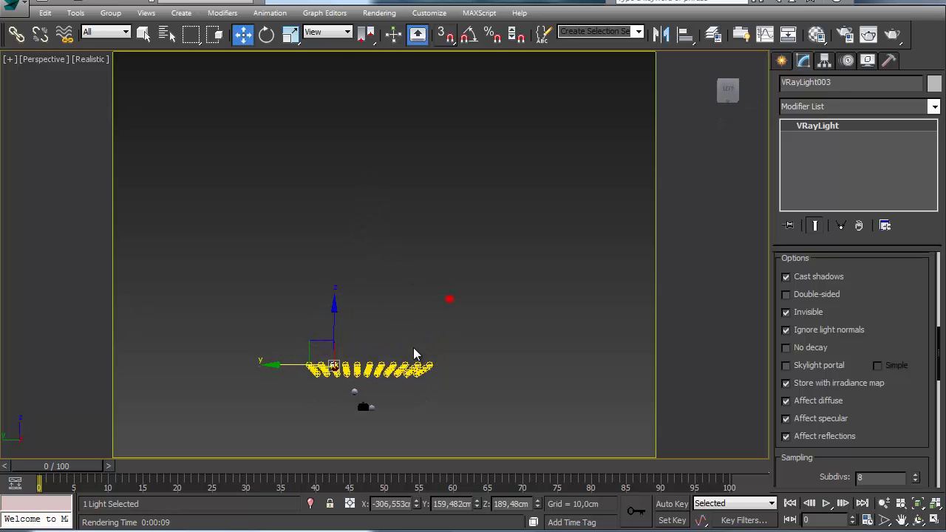
left_click_drag(326, 383, 325, 384)
middle_click_drag(325, 384, 319, 417, "alt")
key("Delete")
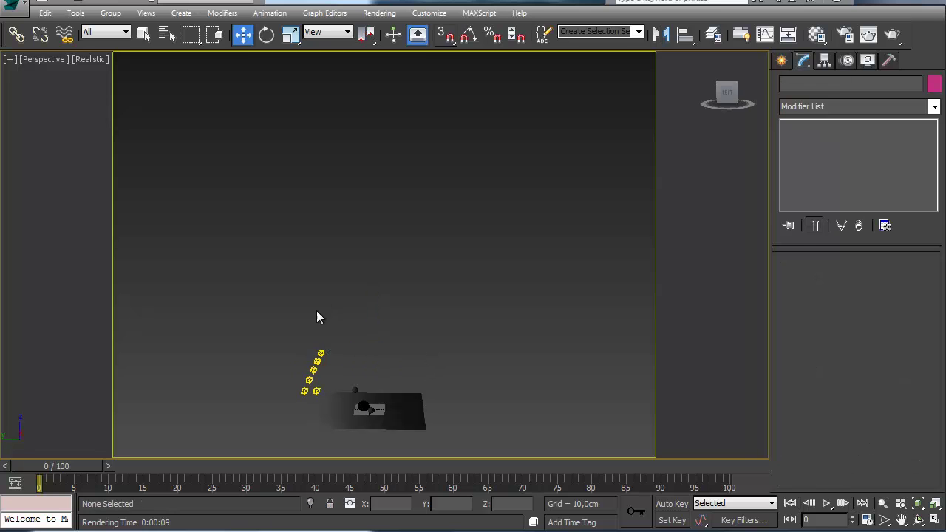
left_click_drag(329, 333, 305, 387)
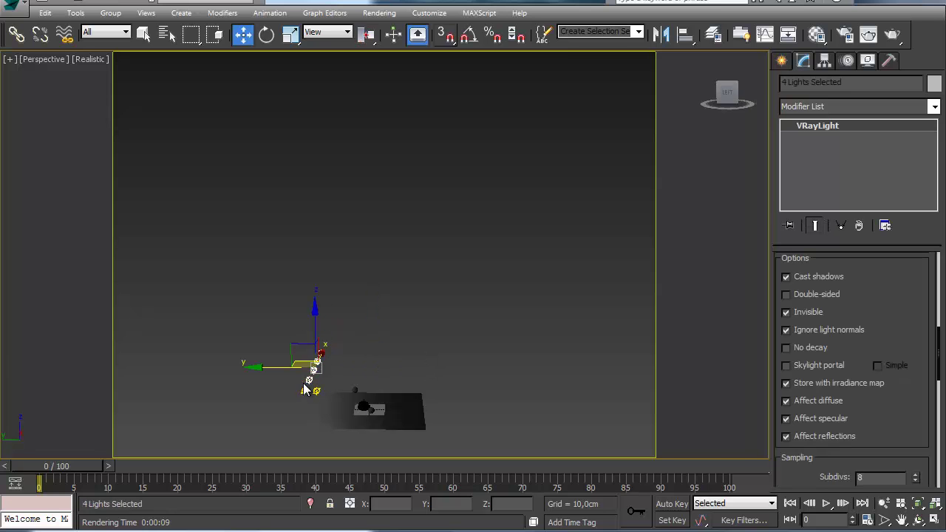
key("Delete")
left_click(317, 391)
key("Delete")
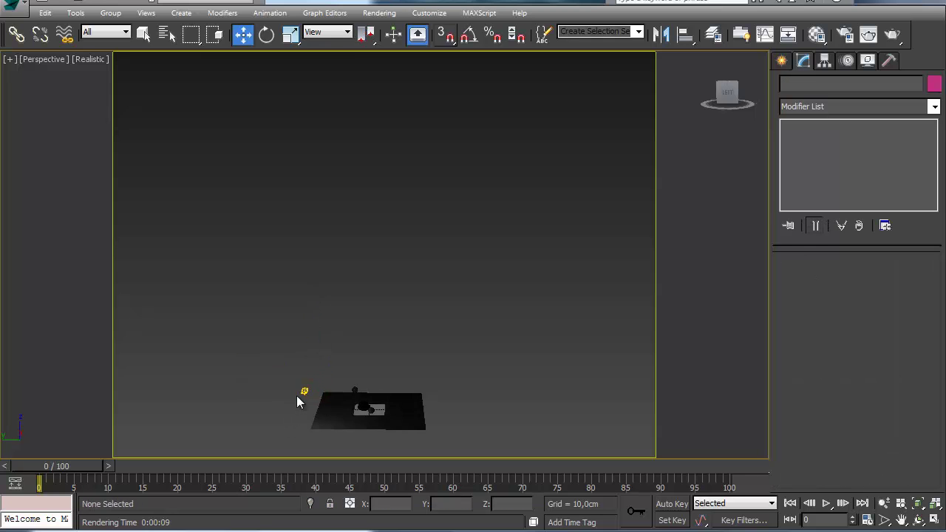
Move the remaining VRayLight over the teapot, to about X 41.5, Y -18.8 and Z 124.6 cm.
left_click(303, 391)
middle_click_drag(343, 314, 330, 374, "alt")
left_click_drag(297, 367, 377, 302)
scroll(381, 348, "up", 10)
scroll(380, 348, "up", 3)
middle_click_drag(381, 348, 412, 264, "alt")
scroll(400, 315, "down", 6)
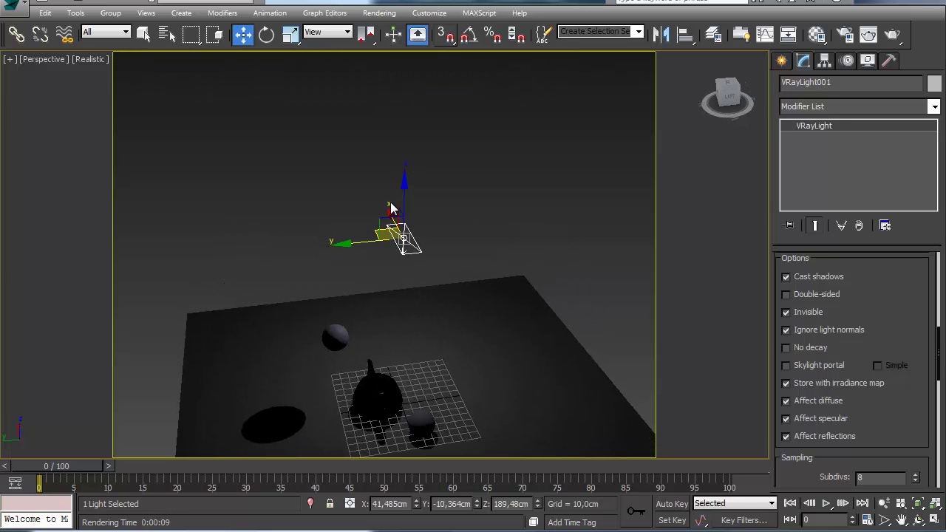
middle_click_drag(391, 208, 377, 194, "alt")
left_click_drag(379, 221, 385, 280)
Set the remaining light's intensity multiplier to 78 and test-render a closer view of the teapot and spheres.
left_click(873, 294)
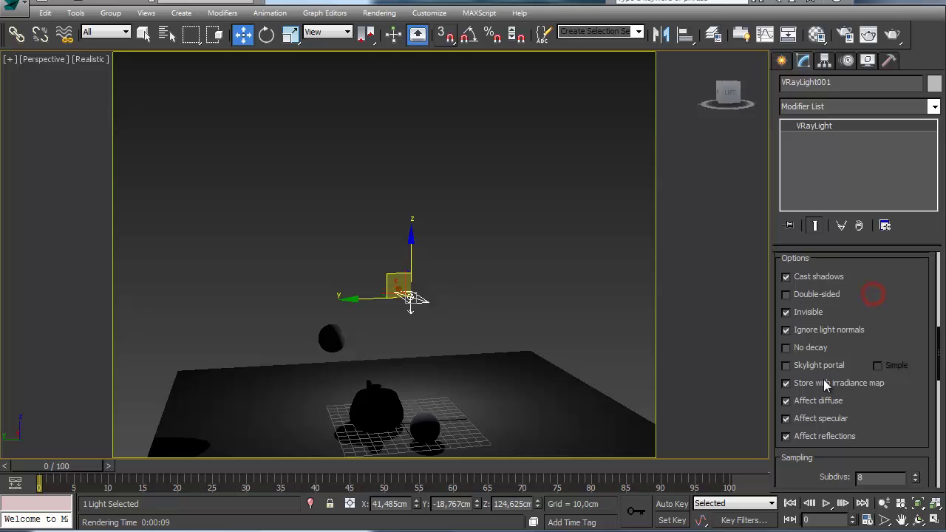
scroll(882, 355, "up", 5)
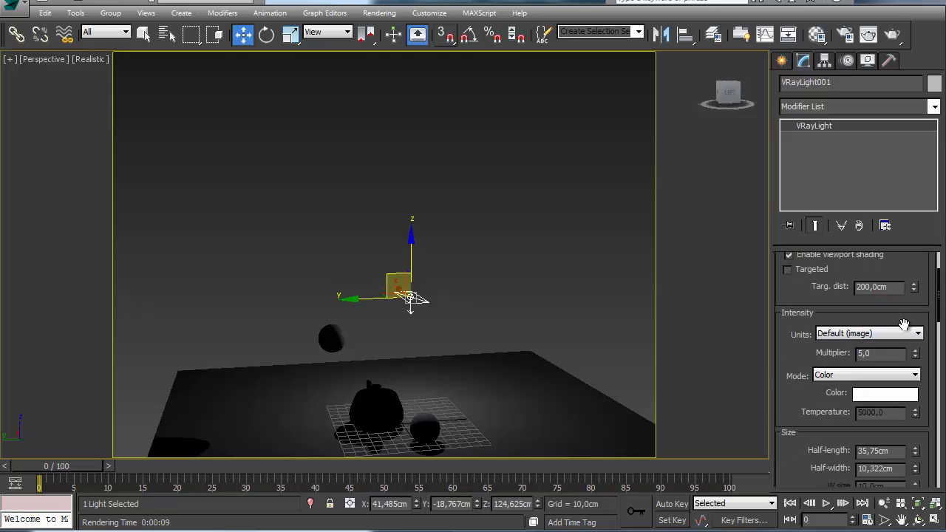
left_click_drag(915, 356, 914, 298)
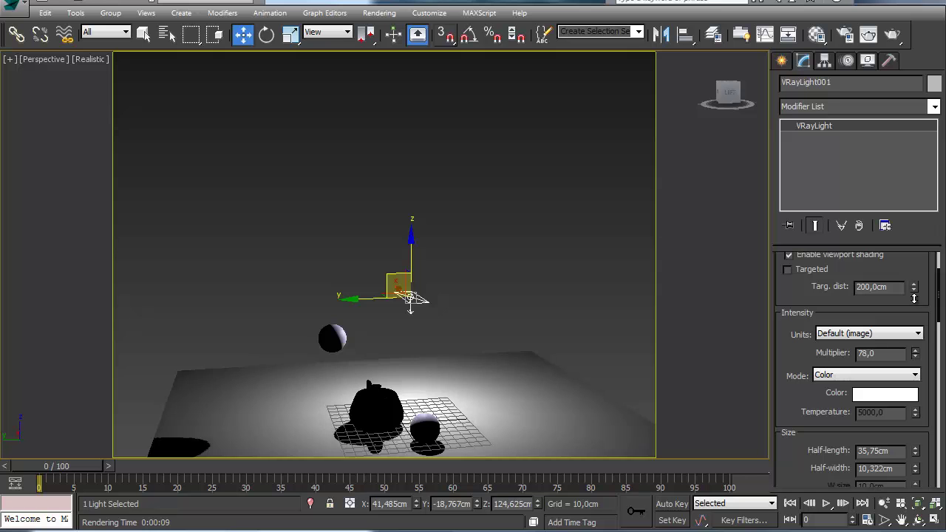
scroll(455, 210, "up", 4)
mouse_move(465, 221)
middle_mouse_down()
mouse_move(455, 210)
mouse_move(475, 232)
mouse_move(491, 234)
mouse_move(462, 207)
middle_mouse_up()
key("shift+q")
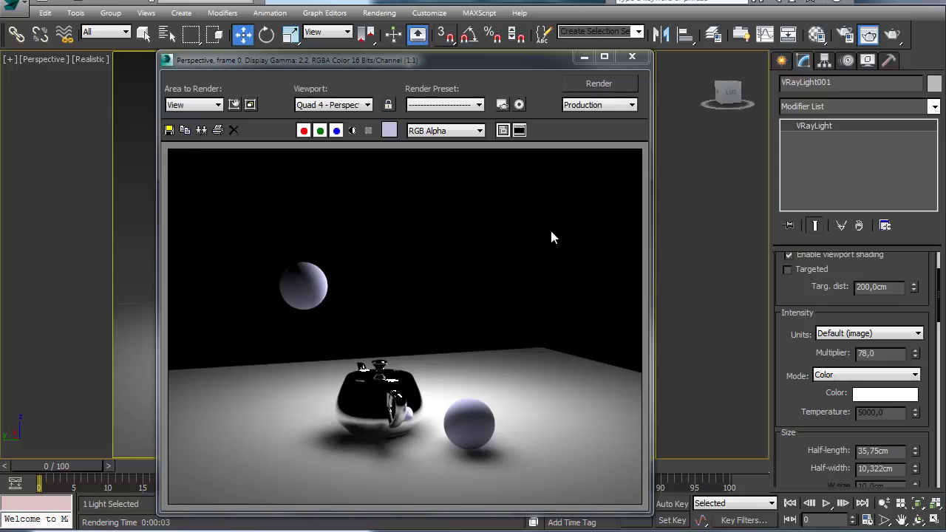
Set the irradiance map preset to High and render the same view again.
left_click(844, 36)
left_click(598, 293)
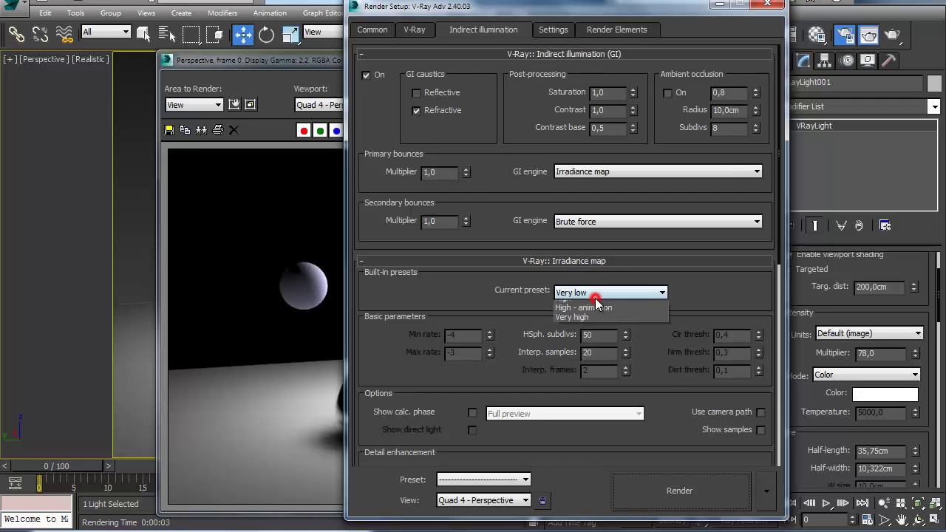
left_click(589, 354)
left_click(681, 491)
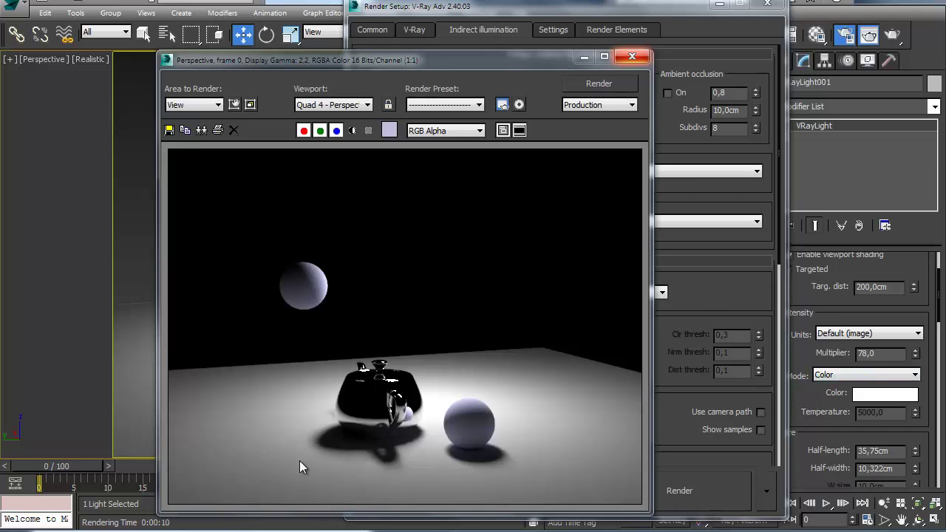
left_click(632, 56)
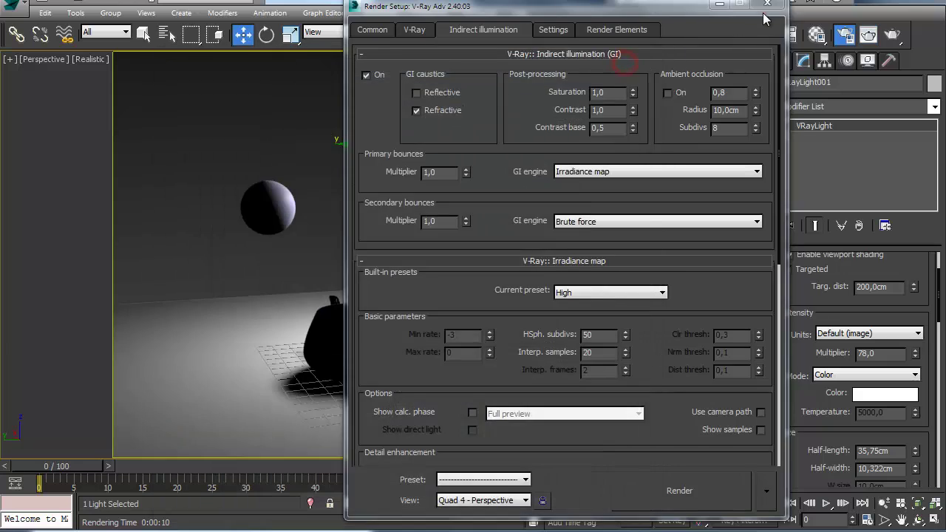
left_click(767, 3)
Frame the teapot and the nearby sphere in a low close-up and render that view.
middle_click_drag(521, 292, 528, 244, "alt")
scroll(521, 248, "up", 5)
scroll(503, 256, "down", 3)
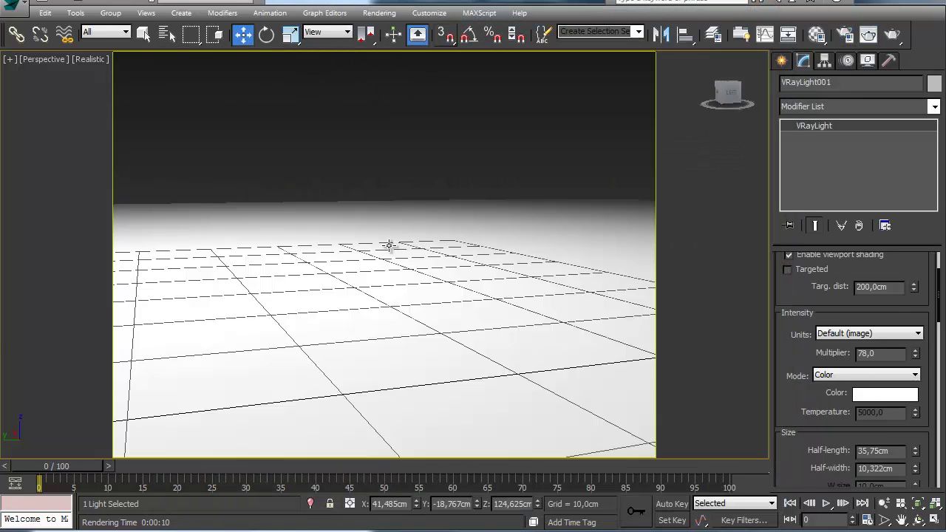
scroll(390, 245, "down", 2)
left_click(250, 243)
middle_click_drag(249, 242, 293, 254)
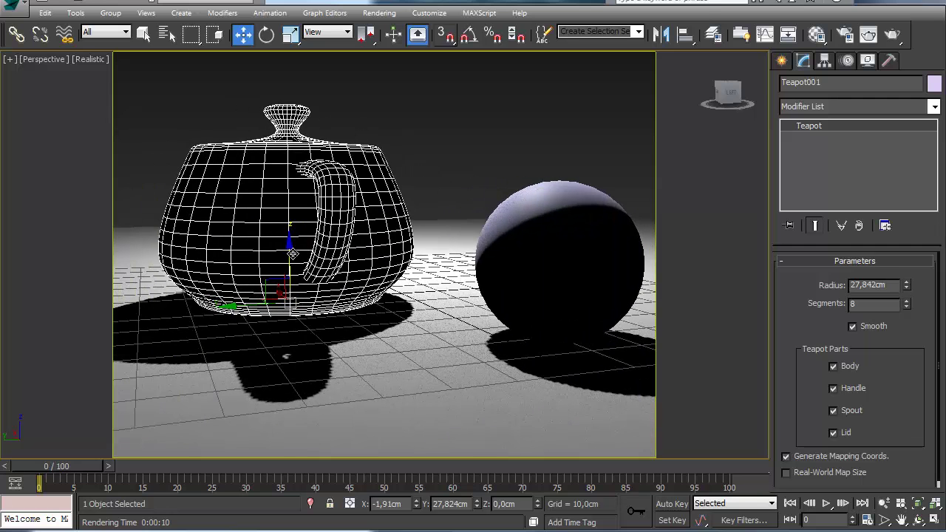
key("shift+q")
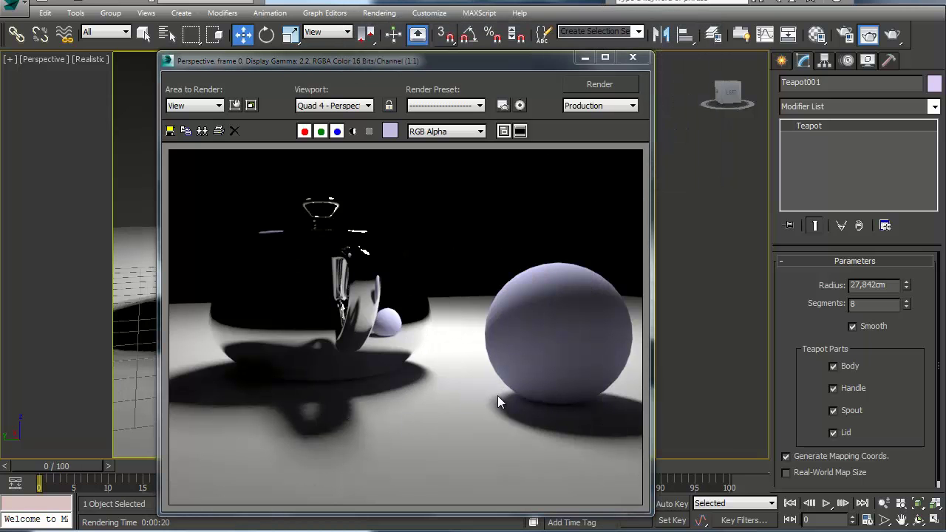
mouse_move(797, 370)
left_mouse_down()
mouse_move(789, 442)
mouse_move(771, 358)
left_mouse_up()
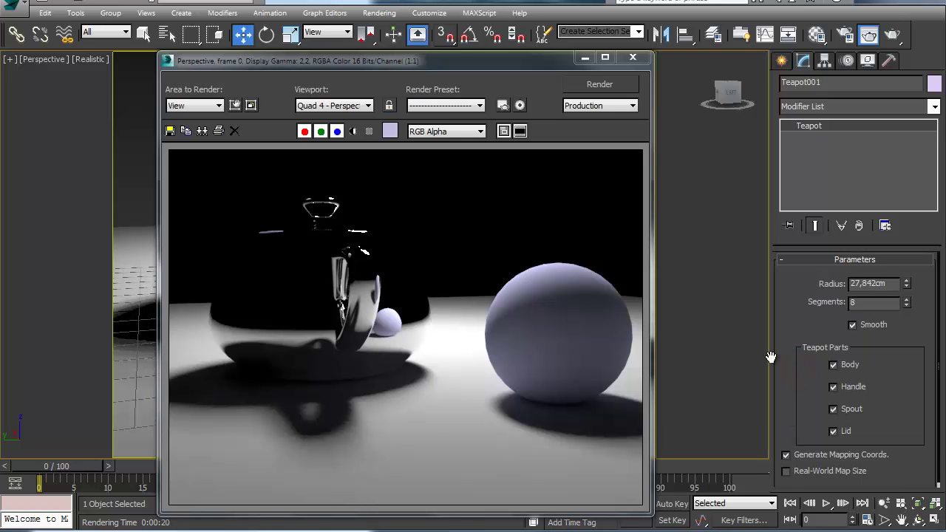
left_click(633, 57)
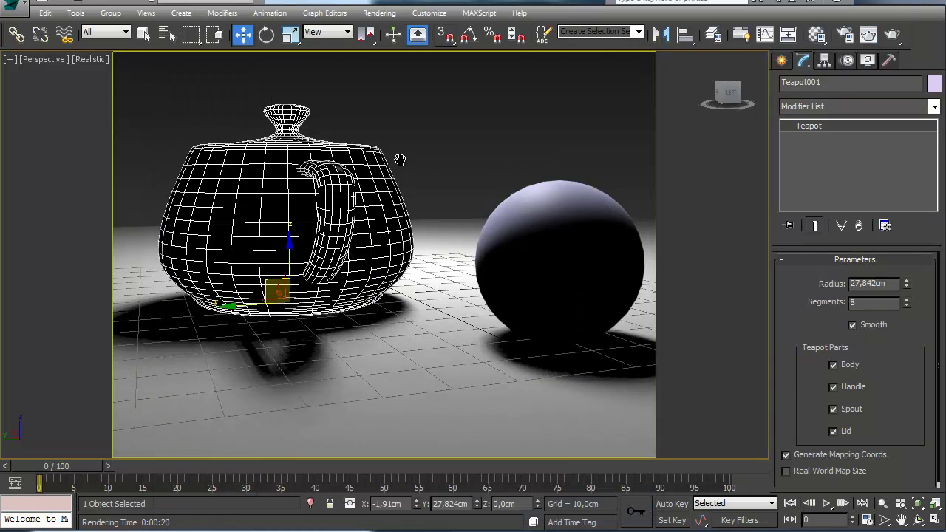
Disable Store with irradiance map for the VRayLight above the teapot.
scroll(400, 160, "down", 5)
left_click(399, 122)
left_click_drag(799, 382, 785, 257)
scroll(786, 355, "down", 5)
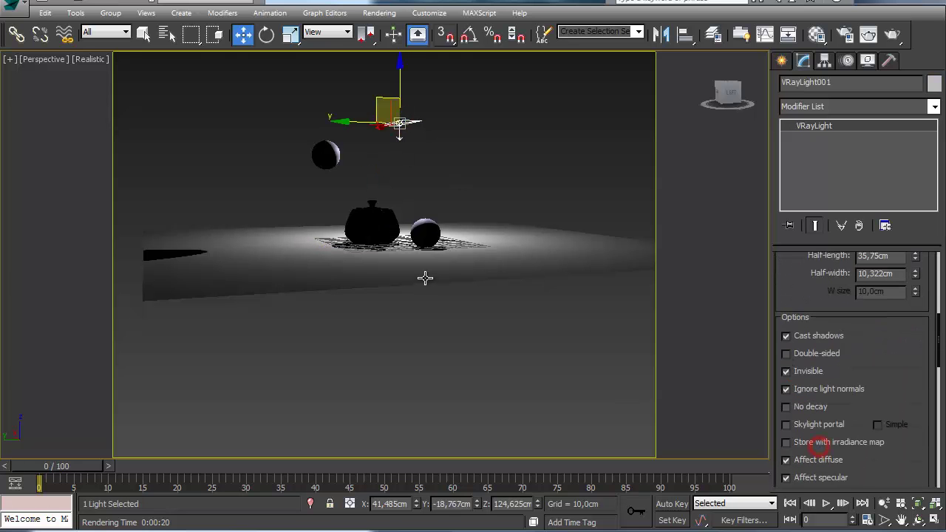
Render the teapot and sphere close-up again to compare the shadow quality.
scroll(426, 278, "up", 10)
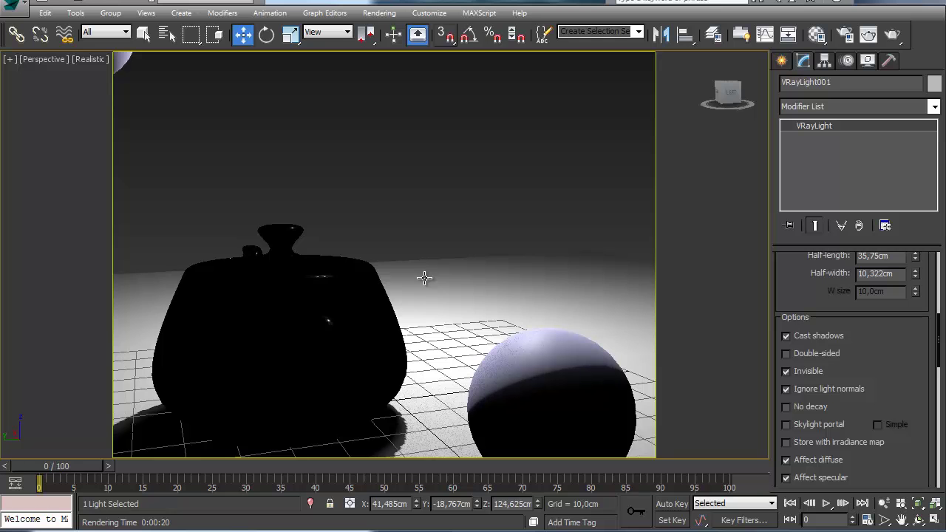
middle_click_drag(424, 278, 432, 144)
left_click(890, 29)
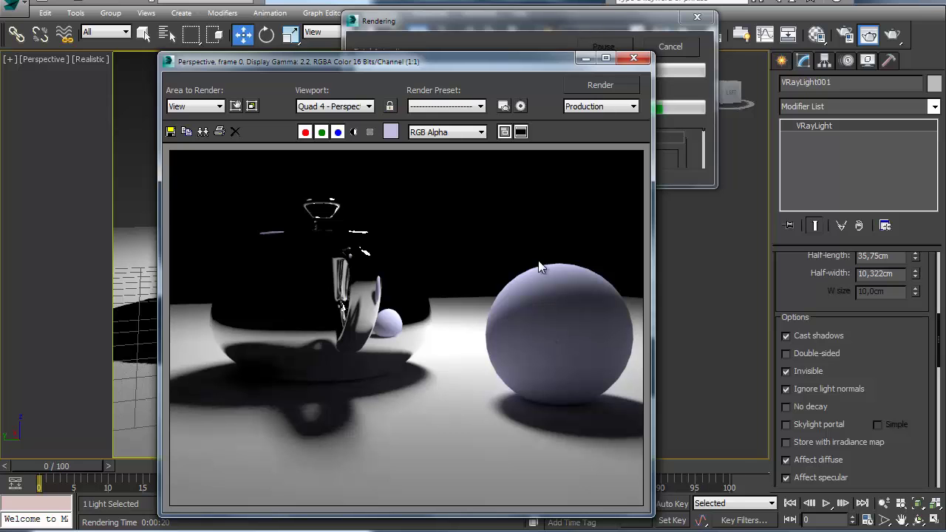
left_click(493, 21)
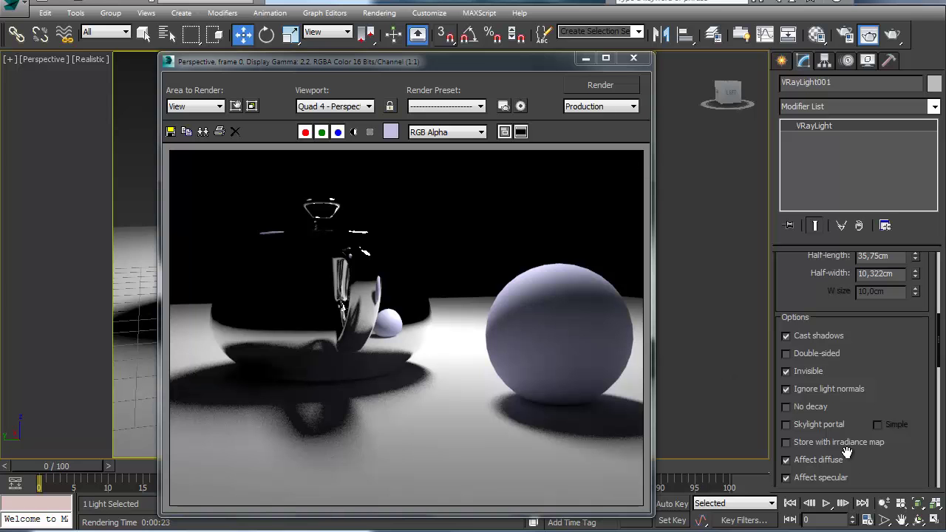
left_click(640, 65)
Turn off V-Ray indirect illumination (GI) in the render setup.
middle_click_drag(374, 239, 377, 267)
scroll(372, 243, "down", 5)
scroll(372, 243, "up", 5)
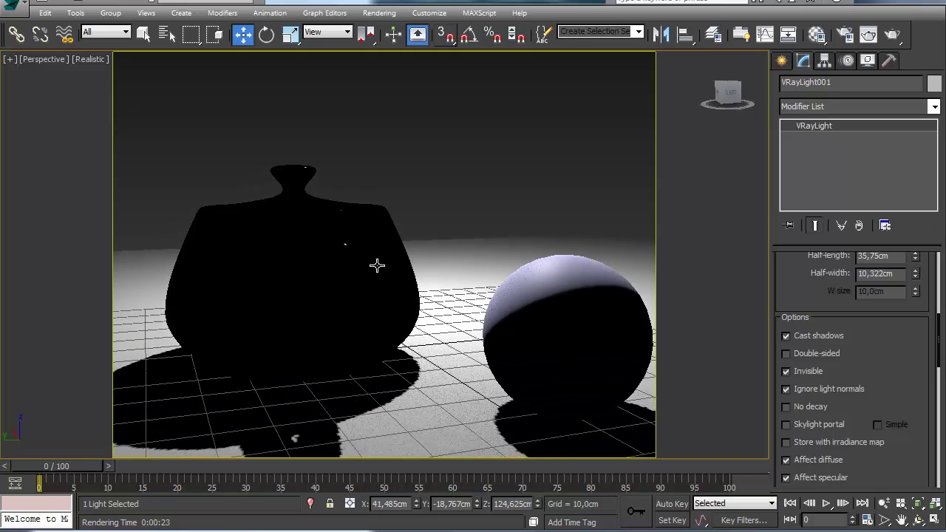
left_click(847, 35)
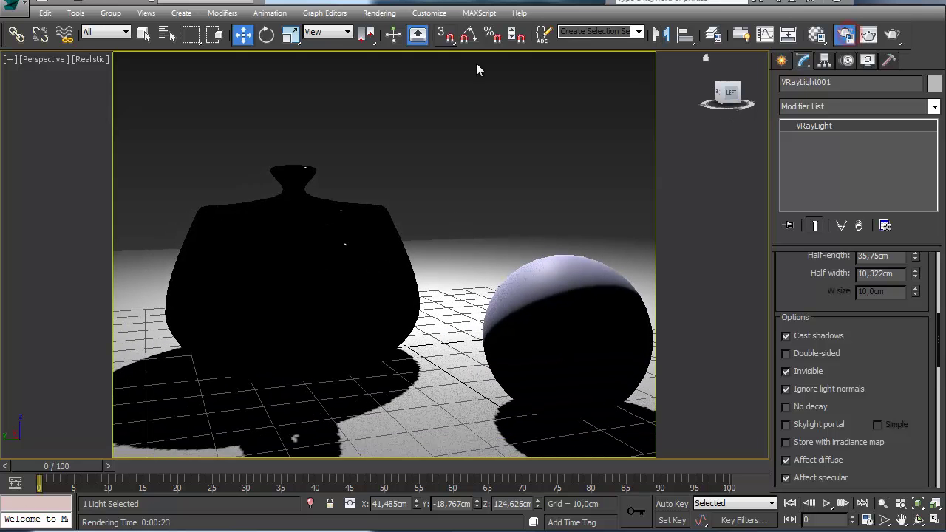
left_click(367, 75)
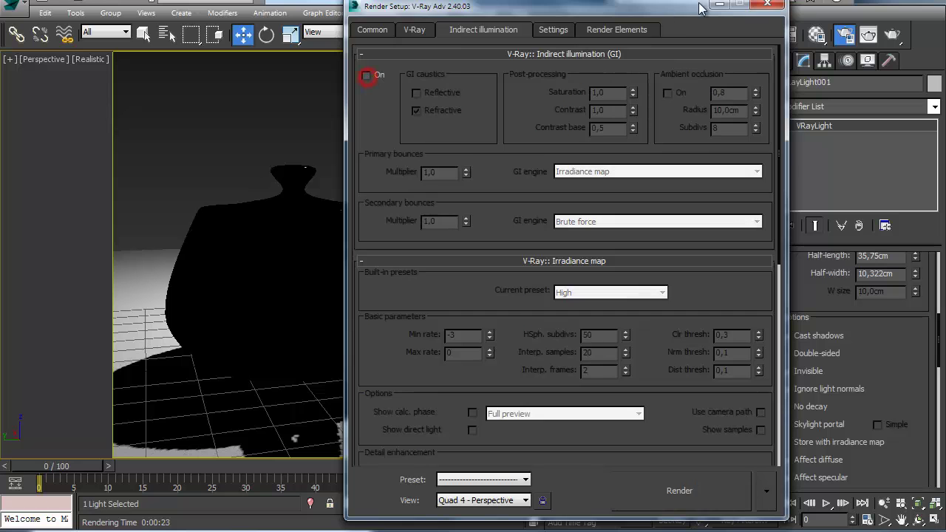
left_click(768, 5)
Disable Affect diffuse for the VRayLight and test-render the teapot view.
left_click_drag(910, 385, 893, 260)
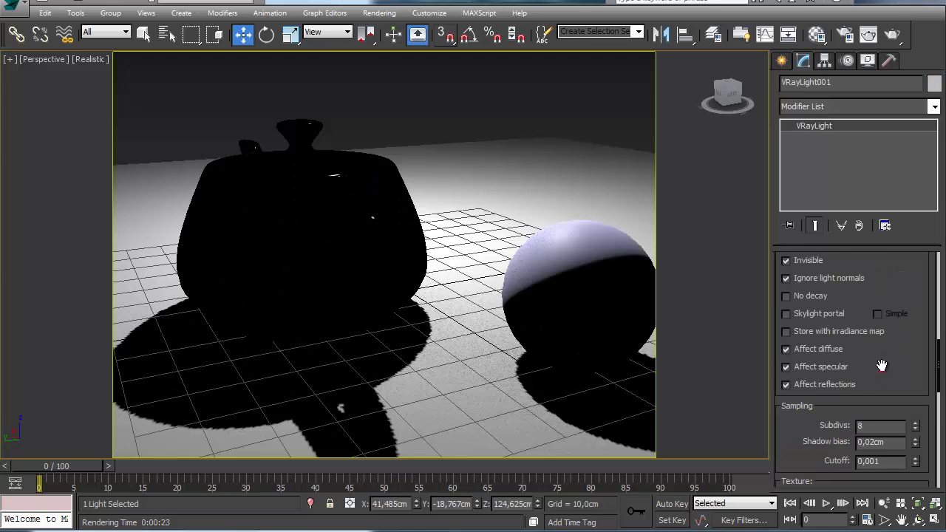
left_click_drag(882, 366, 880, 309)
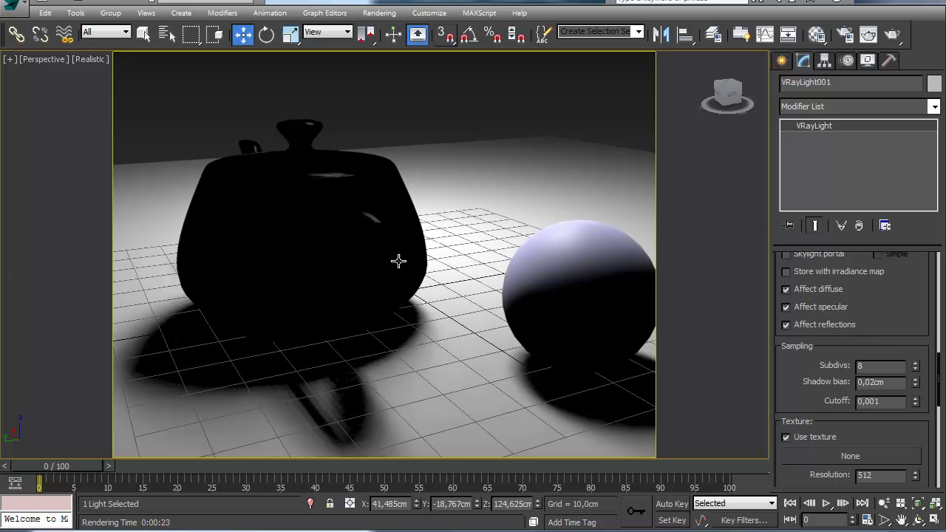
left_click(838, 291)
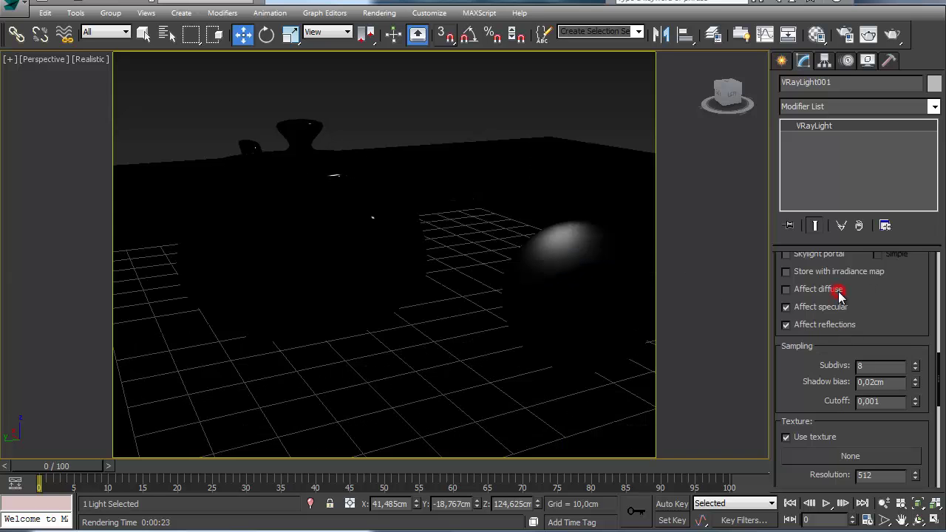
left_click(894, 35)
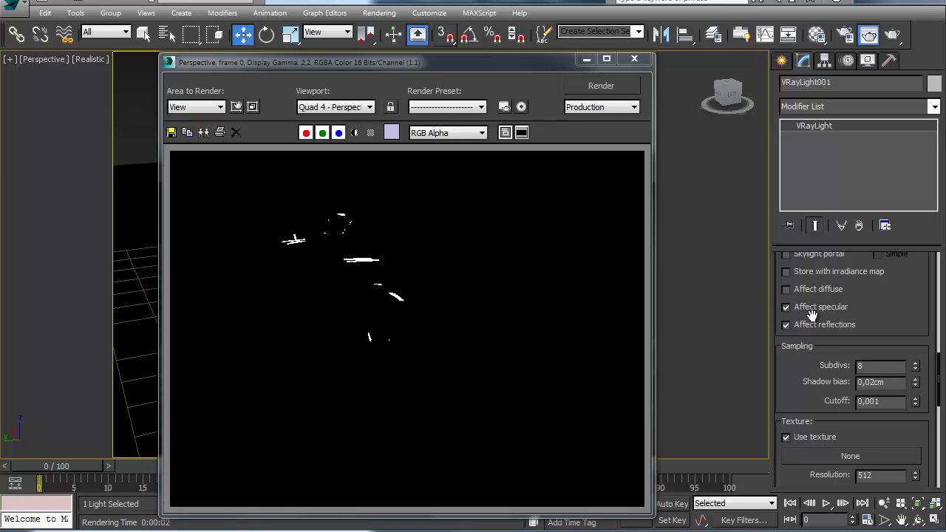
left_click(622, 64)
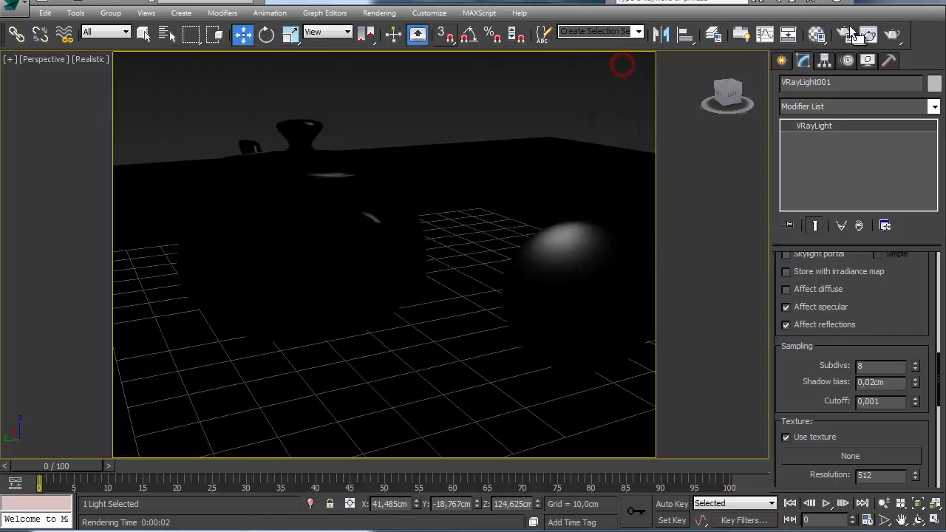
Assign the purple VRayMtl Material #3 to the sphere beside the teapot.
left_click(571, 244)
key("m")
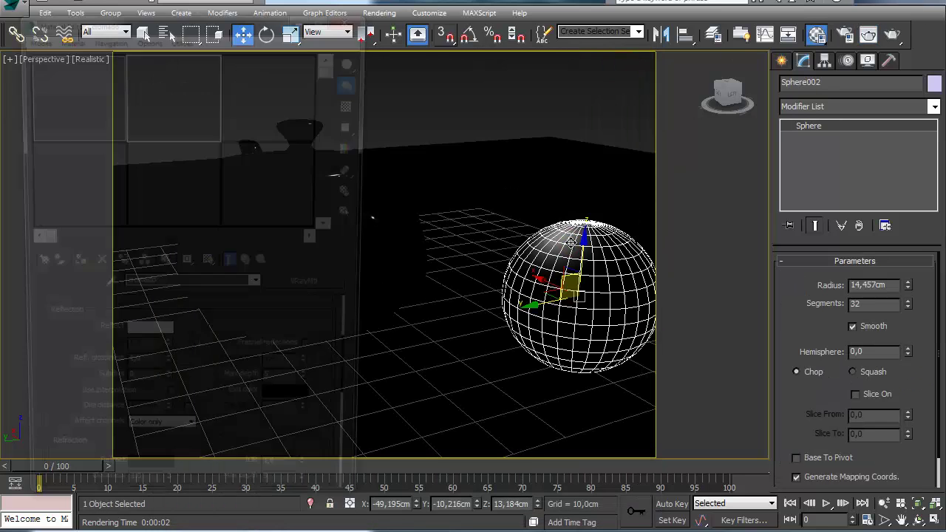
left_click(268, 93)
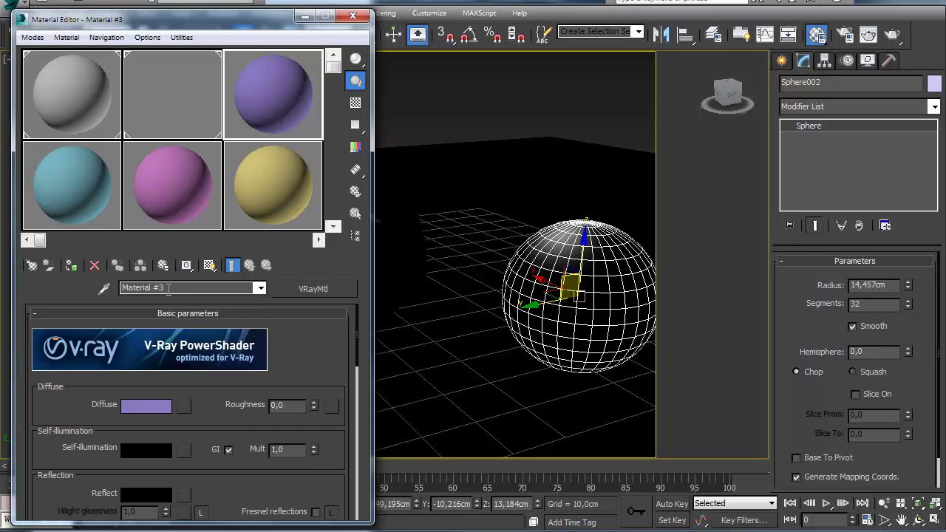
left_click(71, 266)
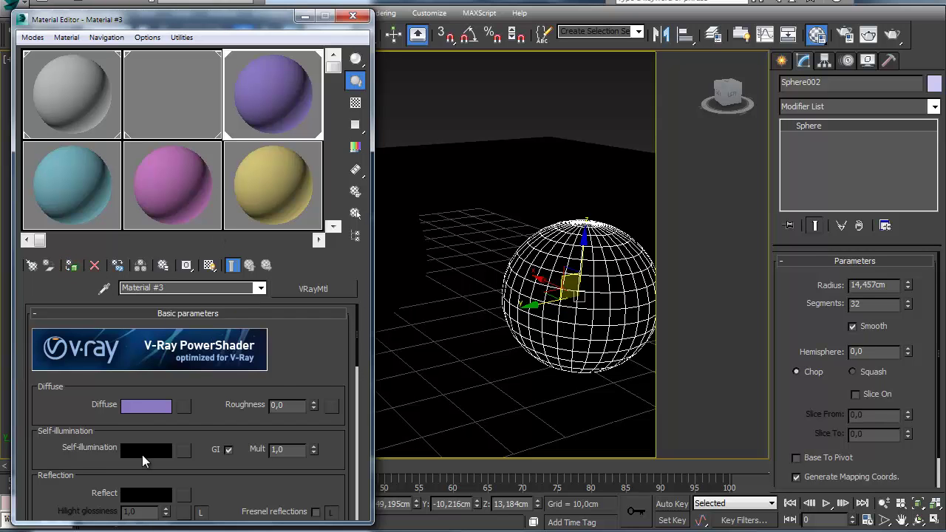
Set the reflection colour of Material #3 to white and enable Fresnel reflections.
scroll(88, 458, "down", 3)
left_click(132, 374)
left_click_drag(469, 186, 479, 297)
left_click(630, 302)
left_click(316, 391)
scroll(262, 323, "down", 2)
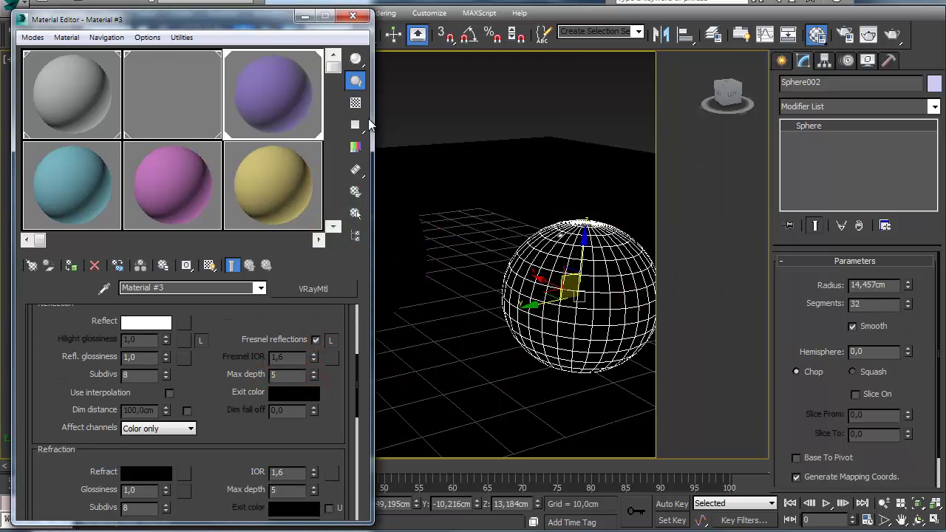
Set the reflection glossiness of Material #3 to 0.65 with the checkered preview background on, and render the perspective view.
left_click(355, 103)
left_click(148, 356)
type(",6")
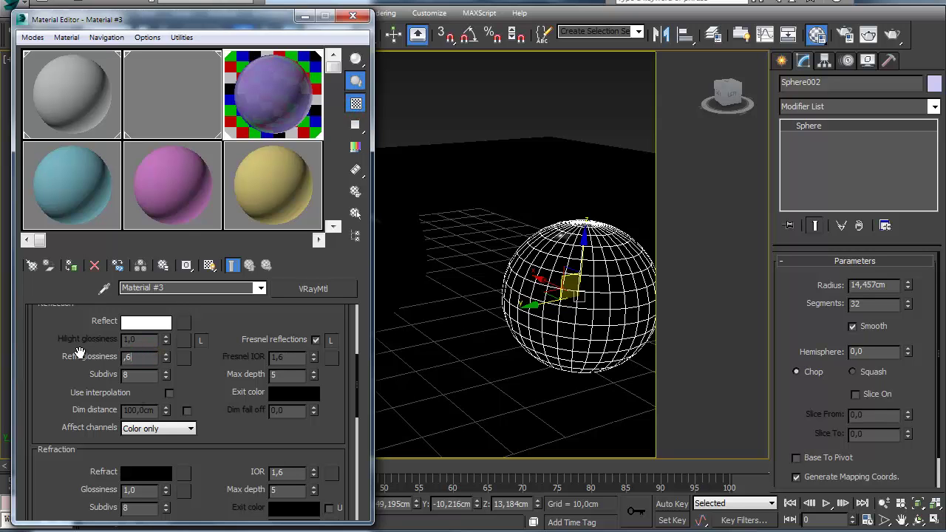
type("5")
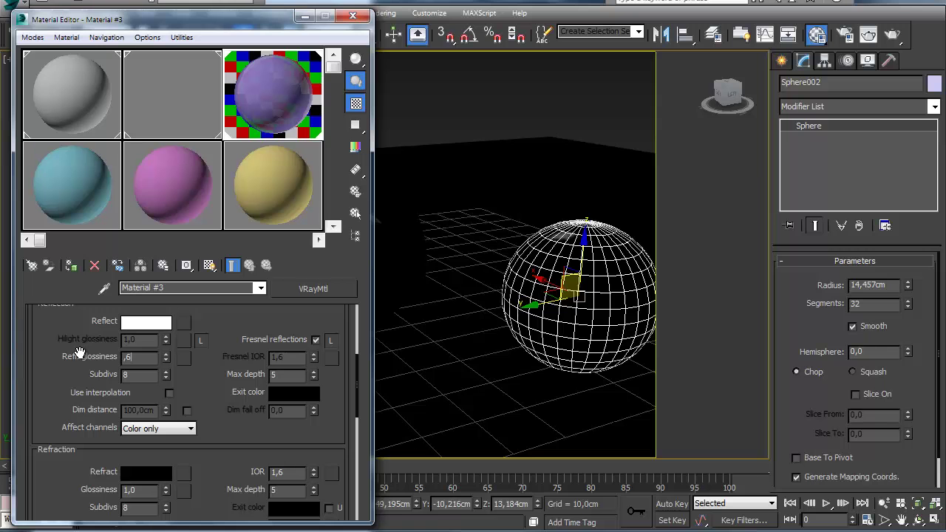
key("Return")
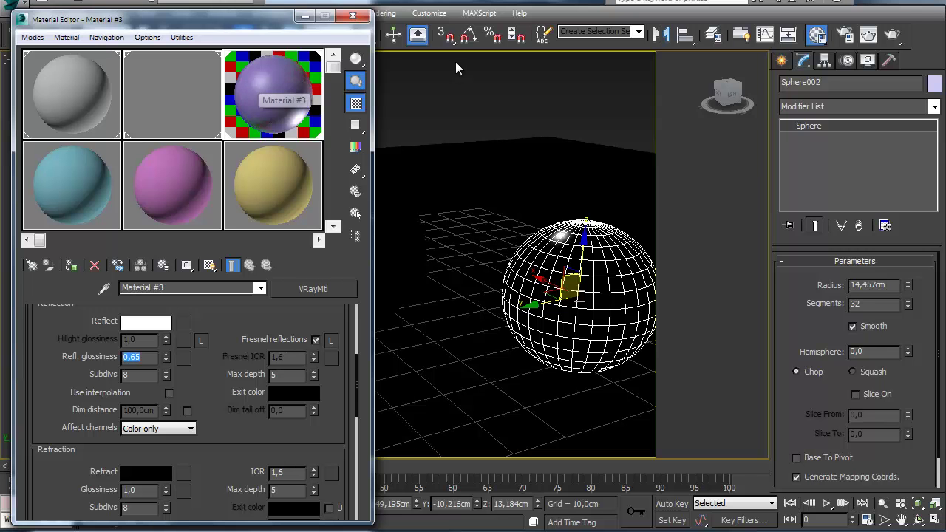
left_click(352, 14)
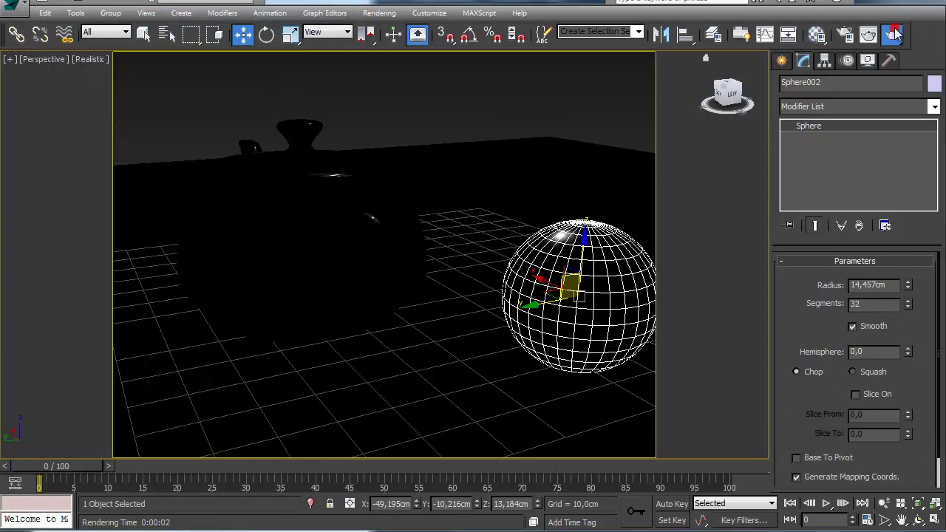
left_click(868, 34)
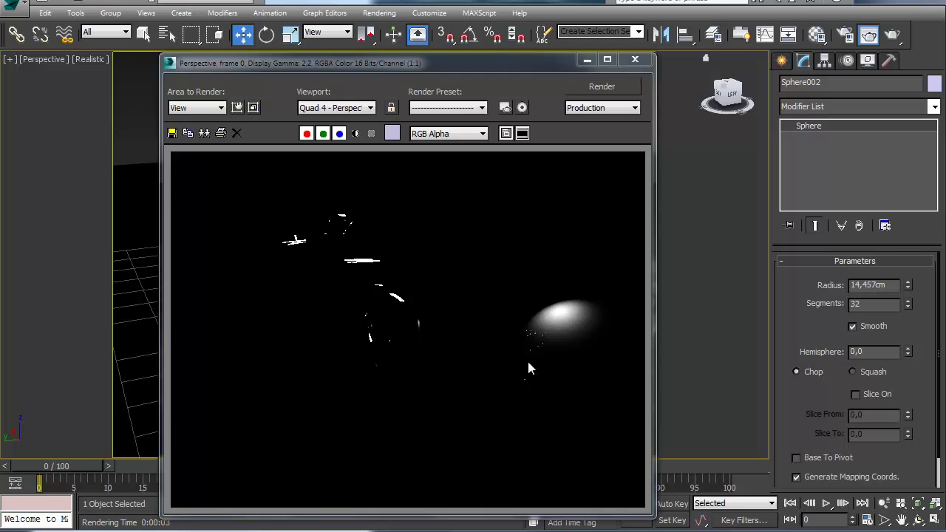
left_click(635, 59)
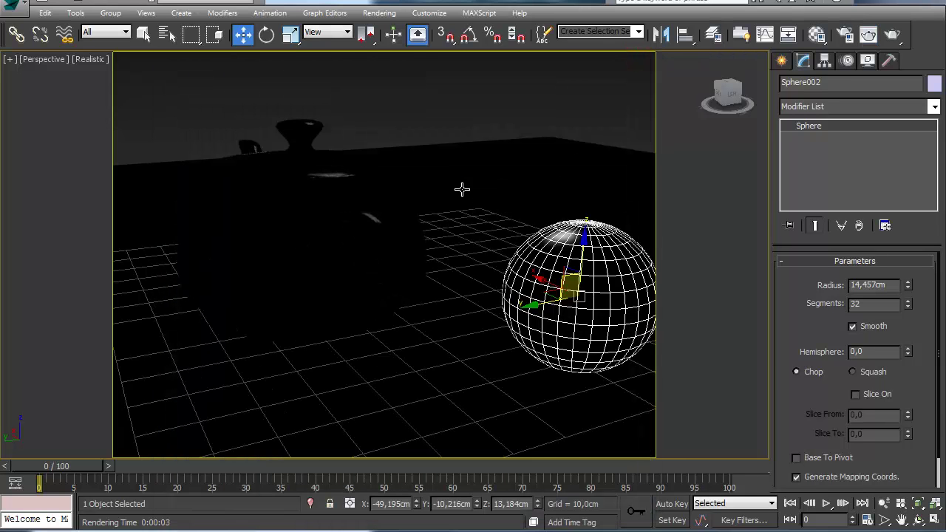
Disable Affect specular for the VRayLight above the teapot and render the teapot and sphere close-up.
scroll(461, 190, "down", 5)
middle_click_drag(459, 189, 417, 213)
left_click(361, 71)
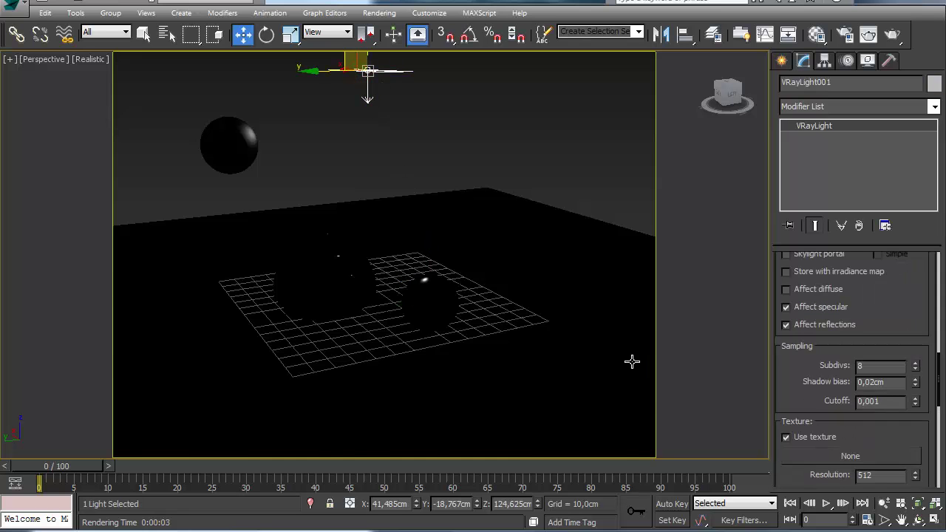
scroll(631, 362, "up", 5)
key("shift+q")
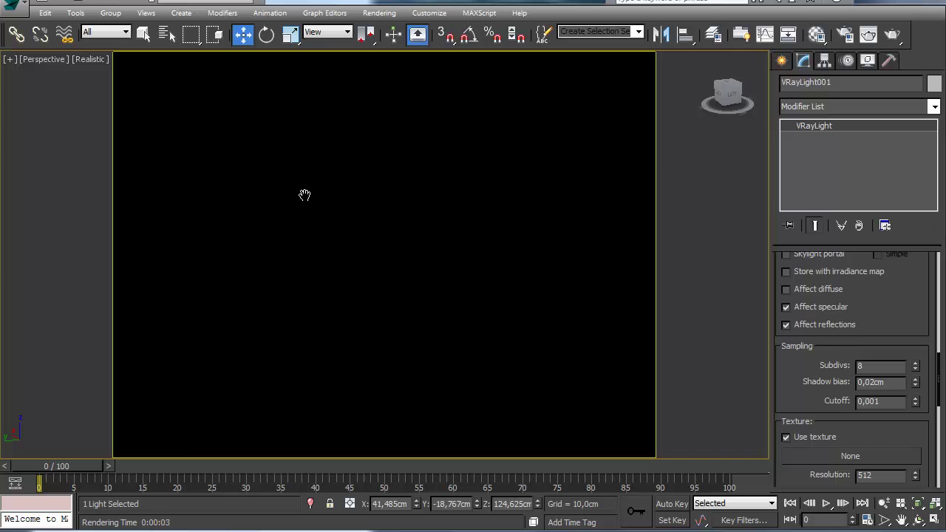
left_click(814, 312)
key("shift+q")
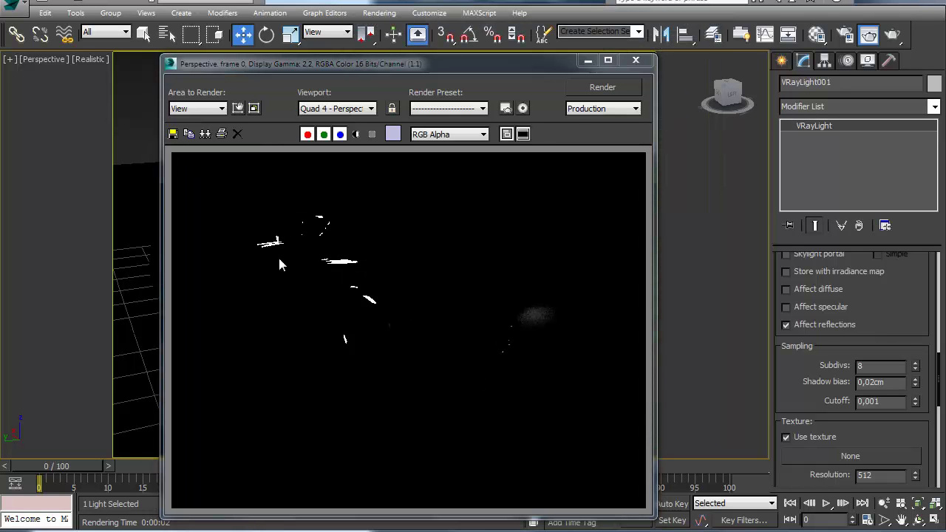
Enable Affect diffuse and disable Affect reflections for the VRayLight, and render the view again.
left_click(804, 292)
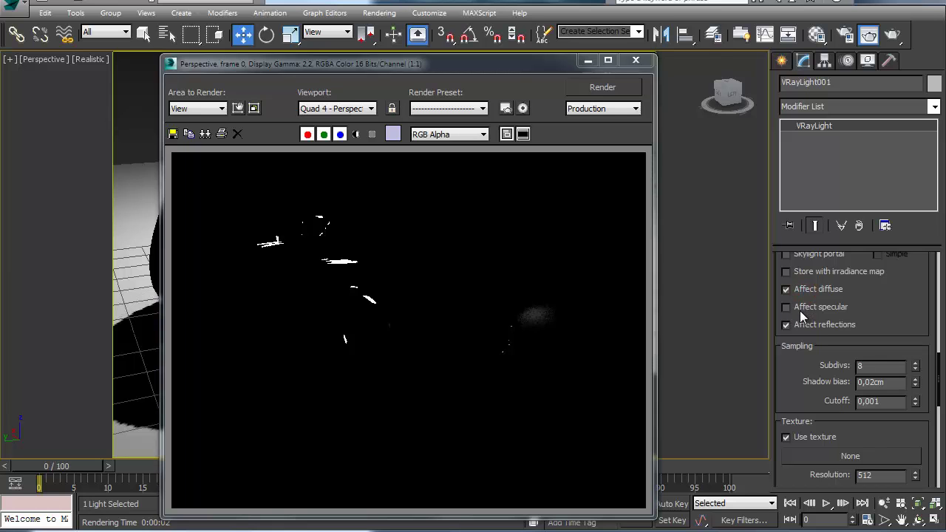
left_click(797, 322)
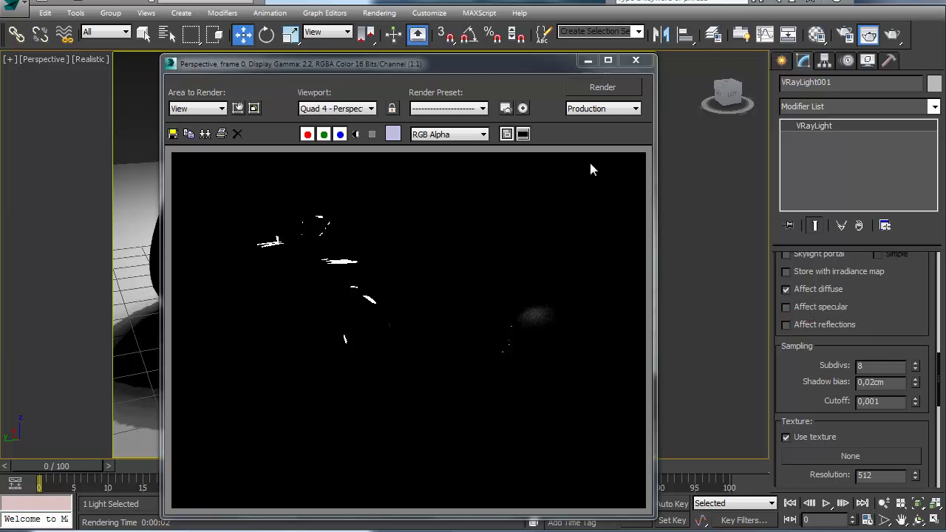
left_click(605, 89)
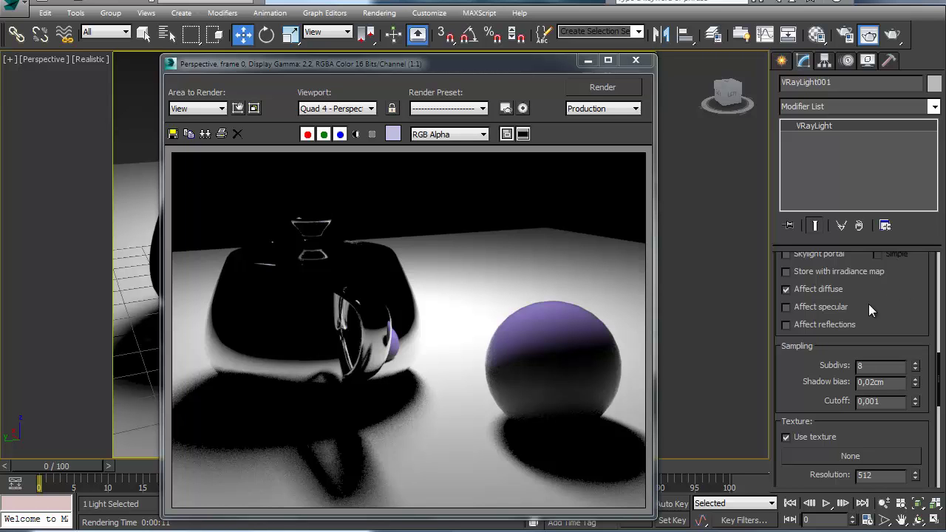
Re-enable Affect specular and Affect reflections for the VRayLight one at a time, rendering the view after each change.
left_click(804, 307)
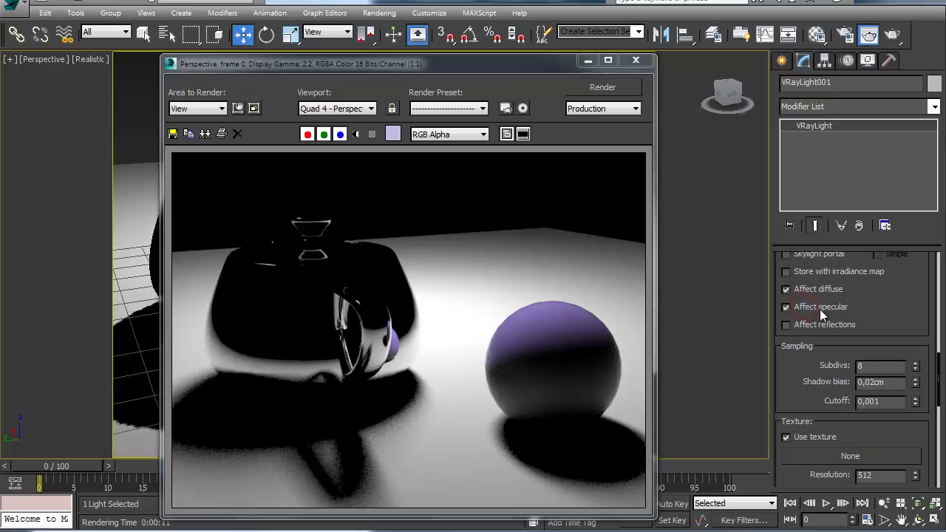
left_click(606, 89)
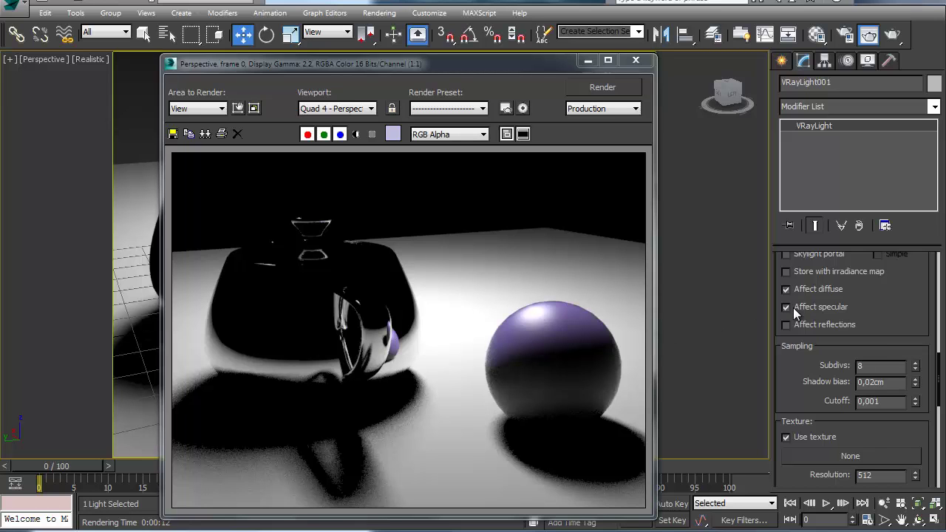
left_click(794, 326)
left_click(597, 87)
Set the reflection colour of the sphere's Material #3 to black.
left_click(816, 37)
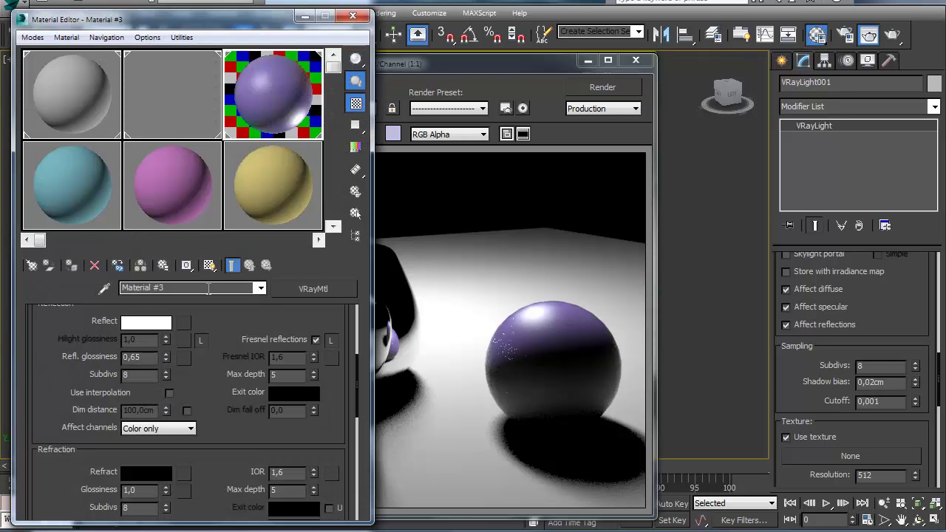
left_click_drag(207, 378, 206, 457)
left_click(126, 402)
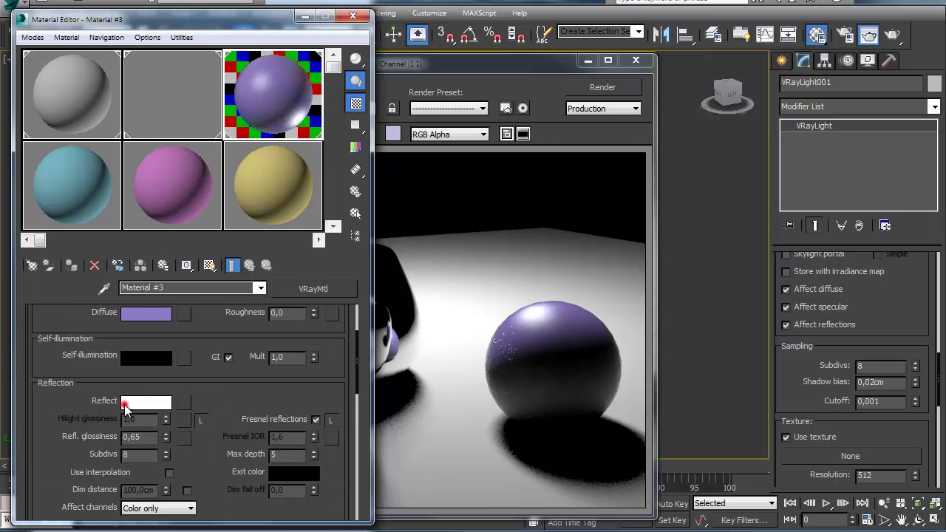
left_click_drag(473, 287, 472, 153)
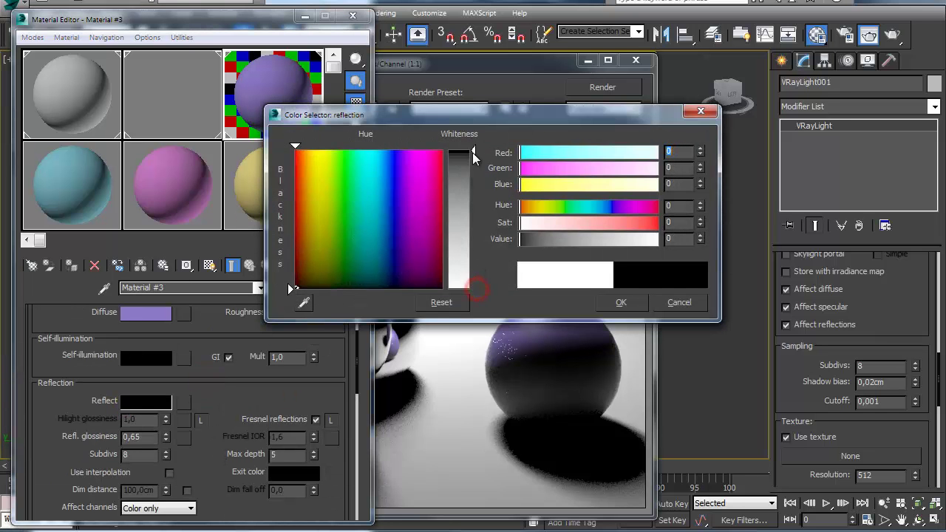
left_click(624, 302)
left_click(353, 15)
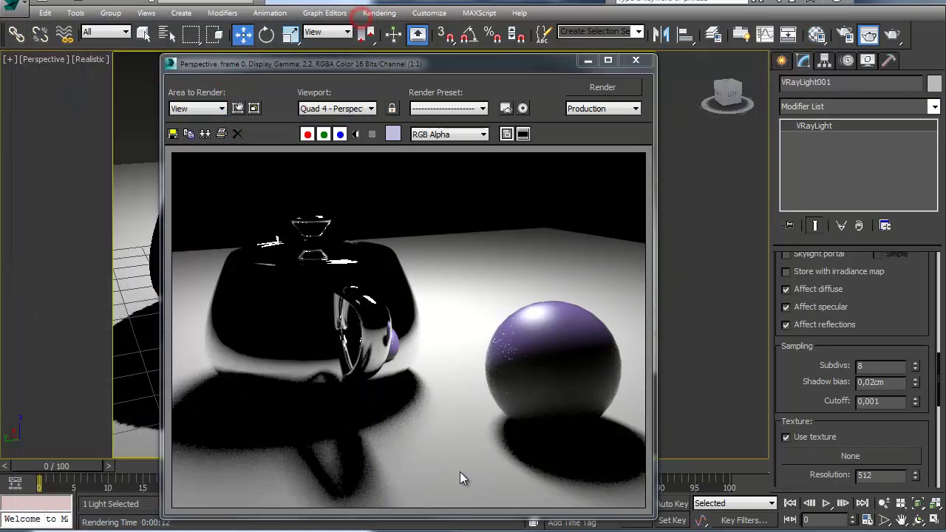
Test-render the view with the non-reflective sphere material and close the rendered frame.
left_click_drag(787, 385, 802, 295)
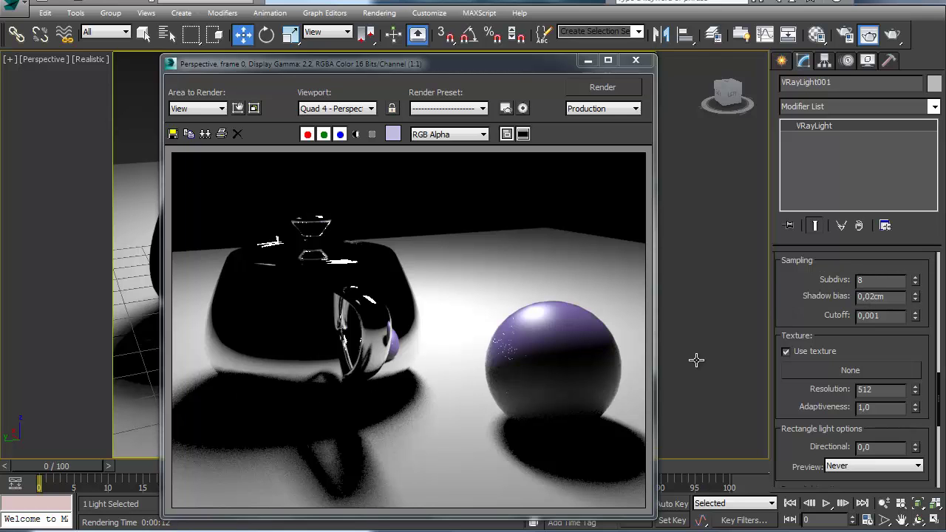
left_click(601, 87)
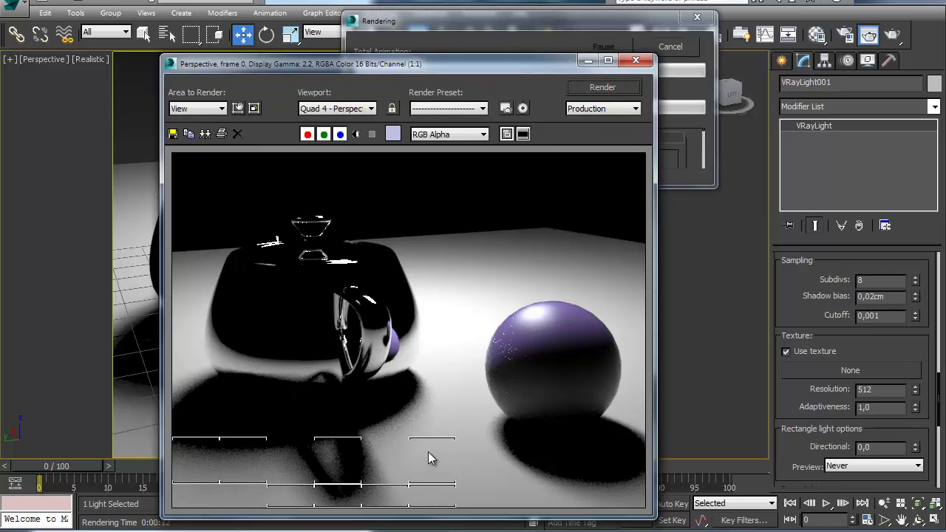
left_click(883, 280)
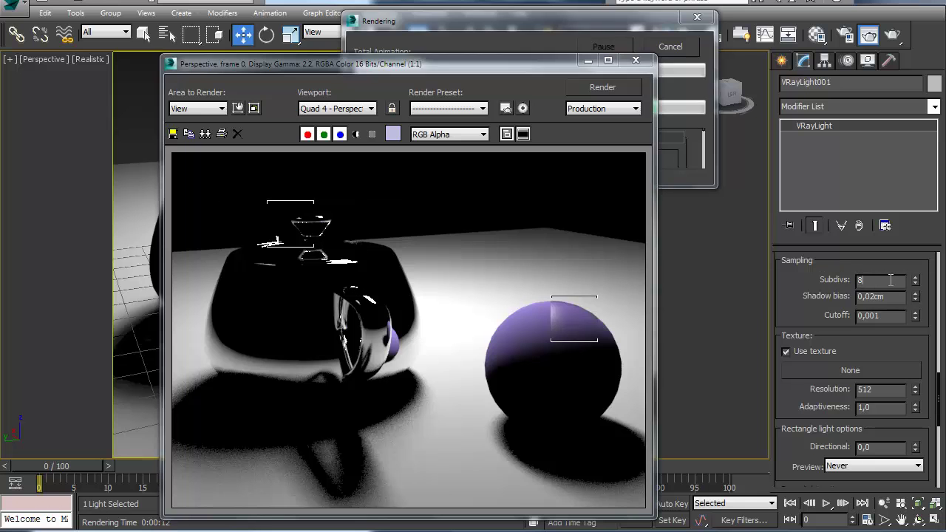
left_click(635, 60)
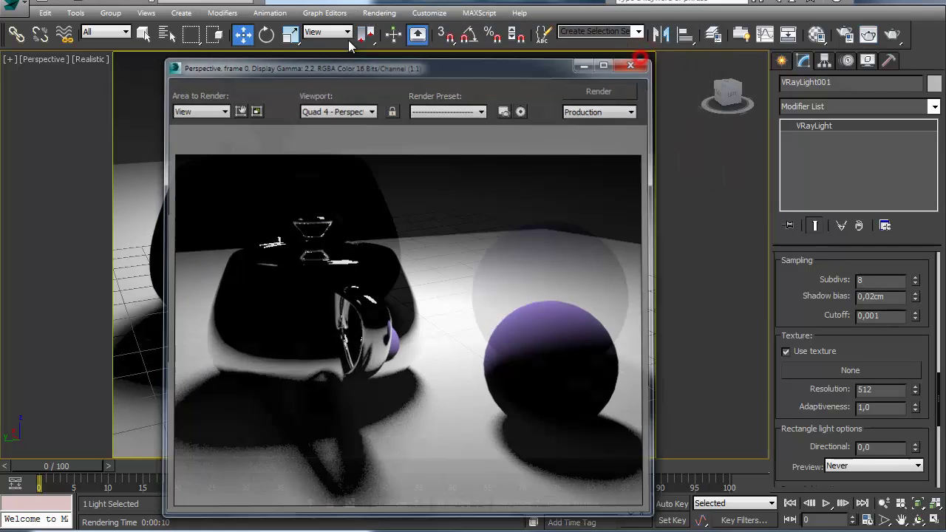
Set the VRayLight's sampling Subdivs to 32 and render a close-up of the teapot and sphere.
scroll(351, 115, "down", 5)
scroll(346, 125, "up", 5)
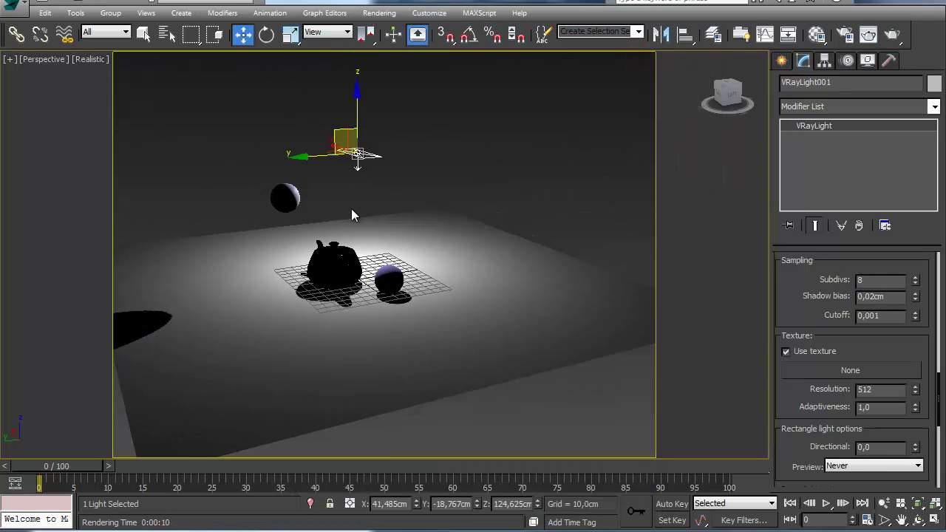
scroll(348, 216, "up", 3)
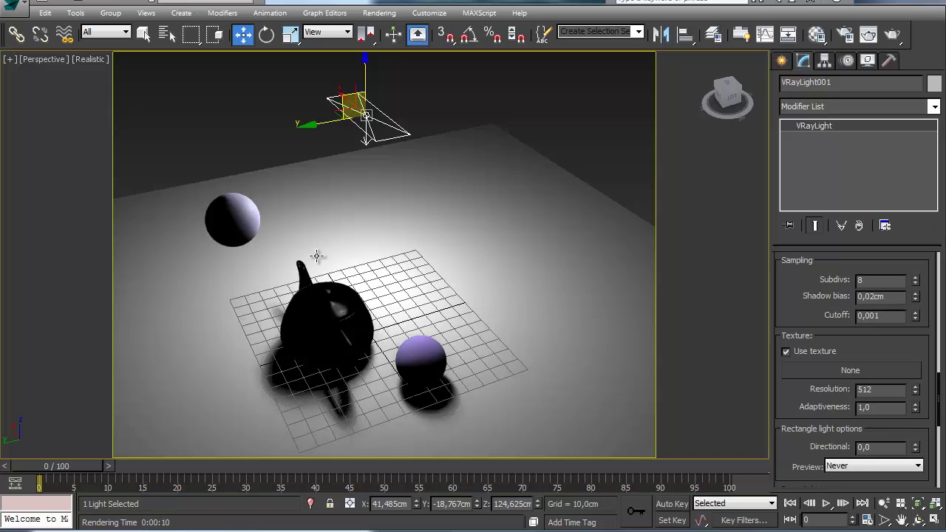
scroll(337, 238, "up", 5)
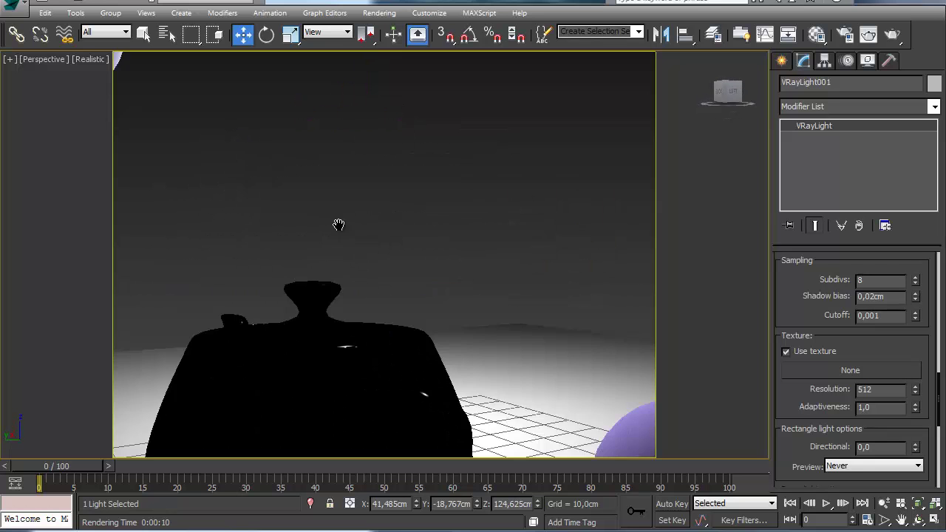
scroll(786, 281, "up", 1)
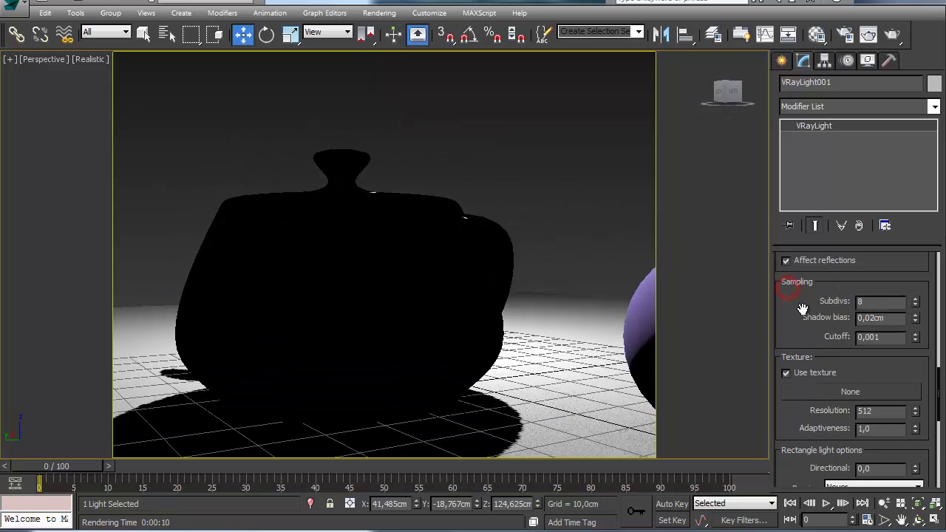
scroll(400, 229, "down", 5)
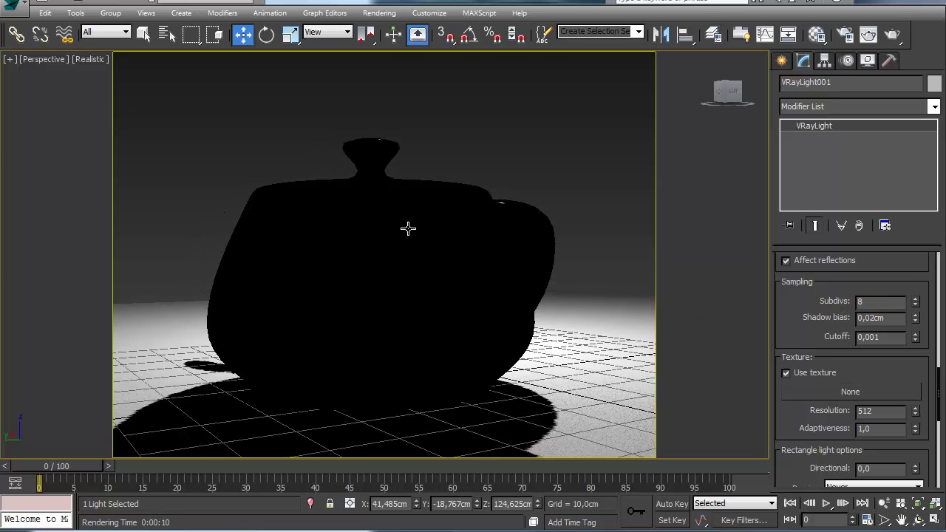
left_click(470, 273)
scroll(472, 289, "up", 5)
scroll(470, 289, "down", 5)
scroll(467, 273, "up", 5)
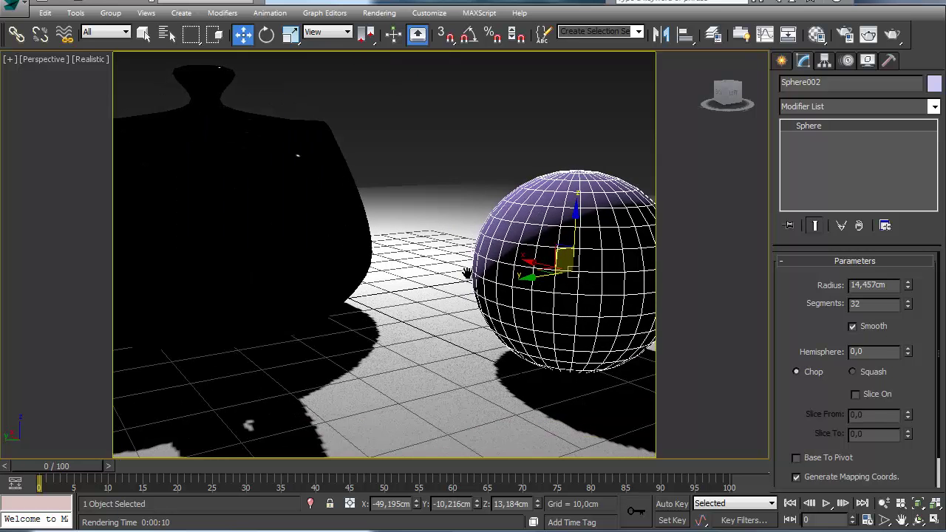
key("z")
middle_click_drag(432, 263, 531, 269)
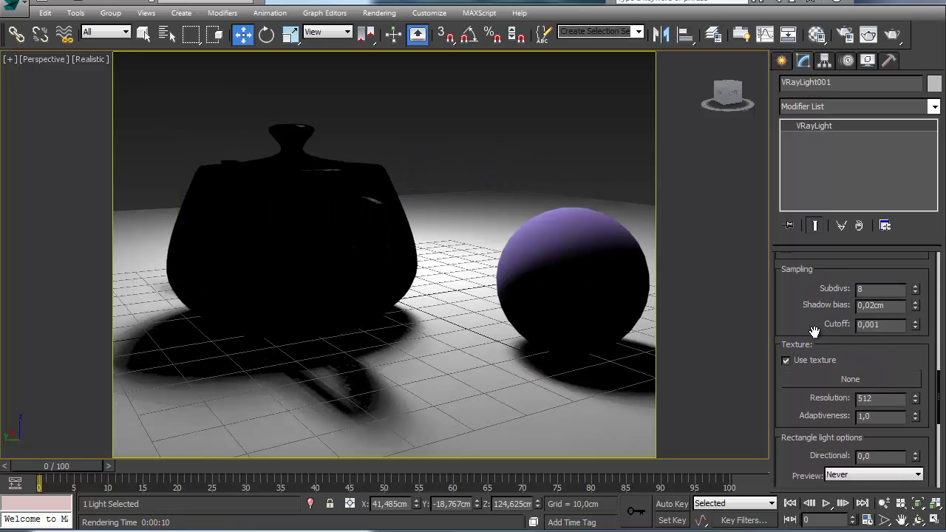
scroll(813, 325, "down", 1)
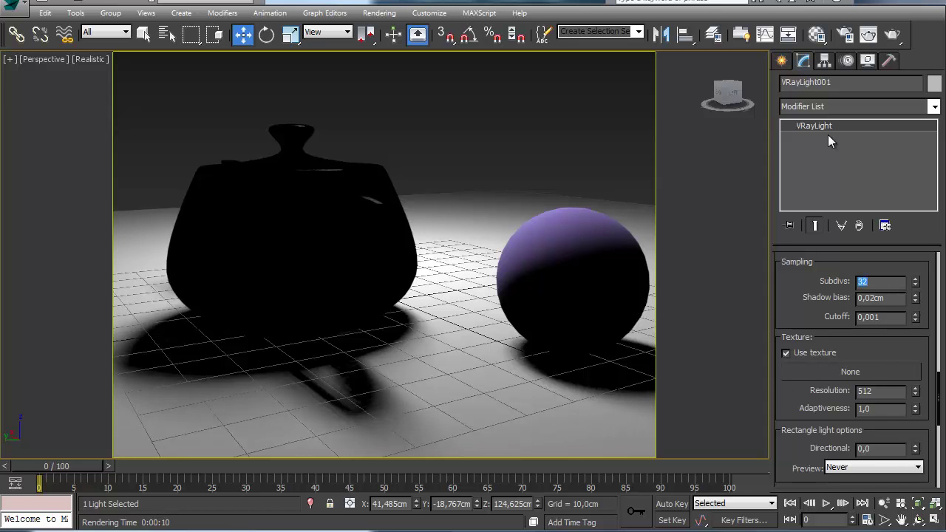
left_click(870, 34)
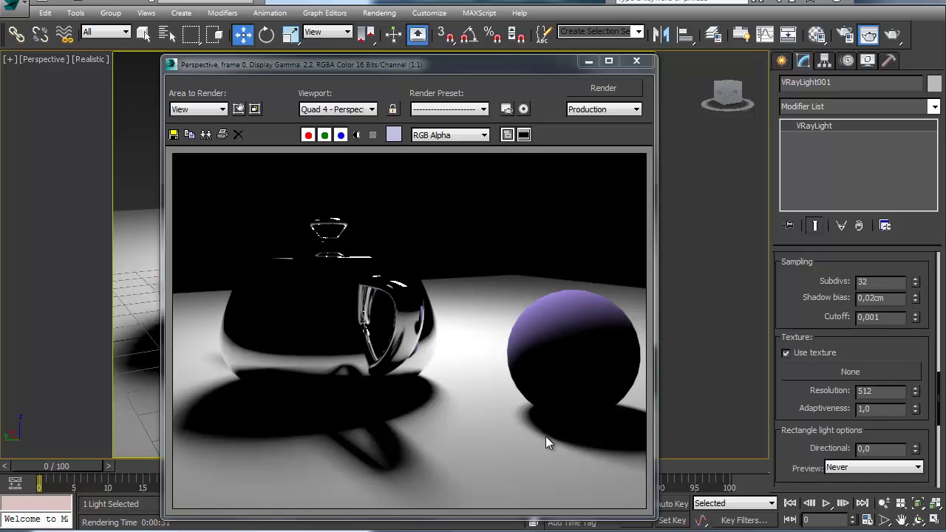
Set the VRayLight's sampling Subdivs to 8 and close the rendered frame.
double_click(890, 281)
type("8")
left_click(637, 61)
Set the VRayLight's Shadow bias to 5 cm and render the teapot and sphere.
scroll(355, 333, "down", 5)
scroll(360, 347, "up", 7)
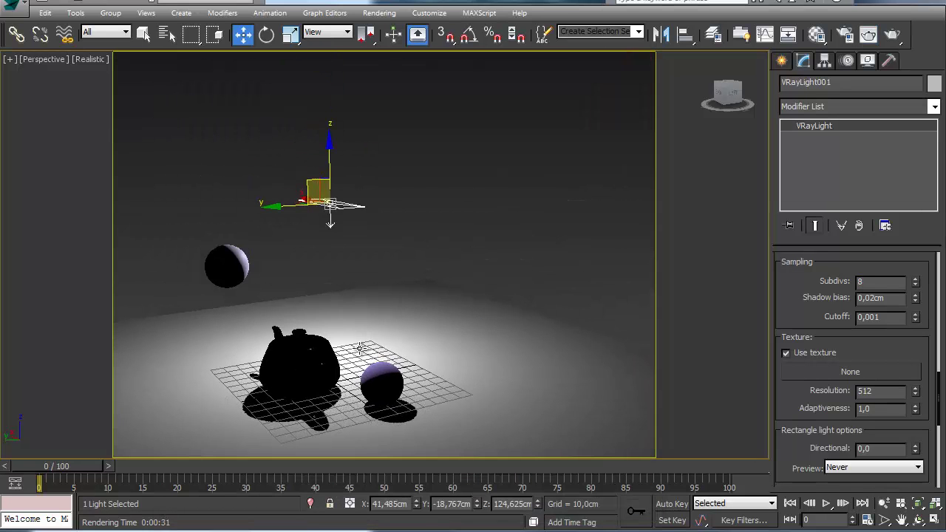
middle_click_drag(402, 226, 433, 229)
double_click(887, 297)
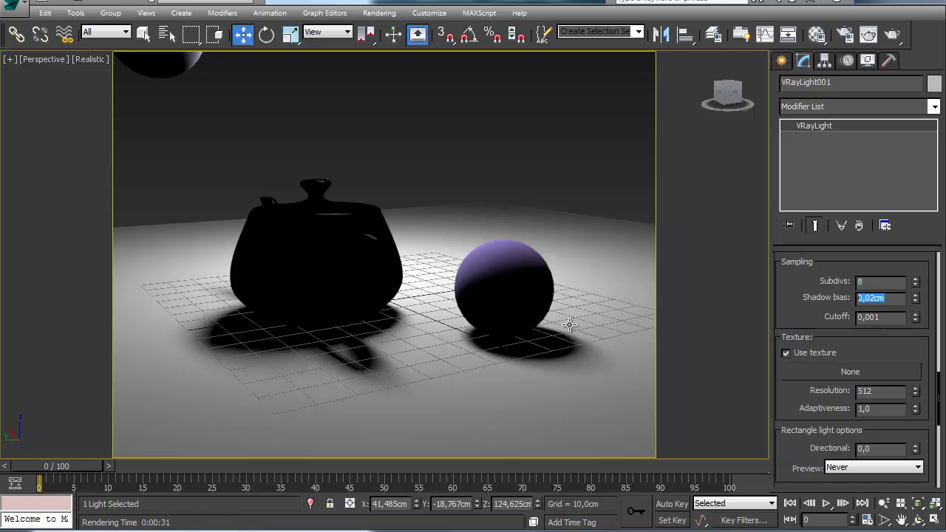
left_click(821, 315)
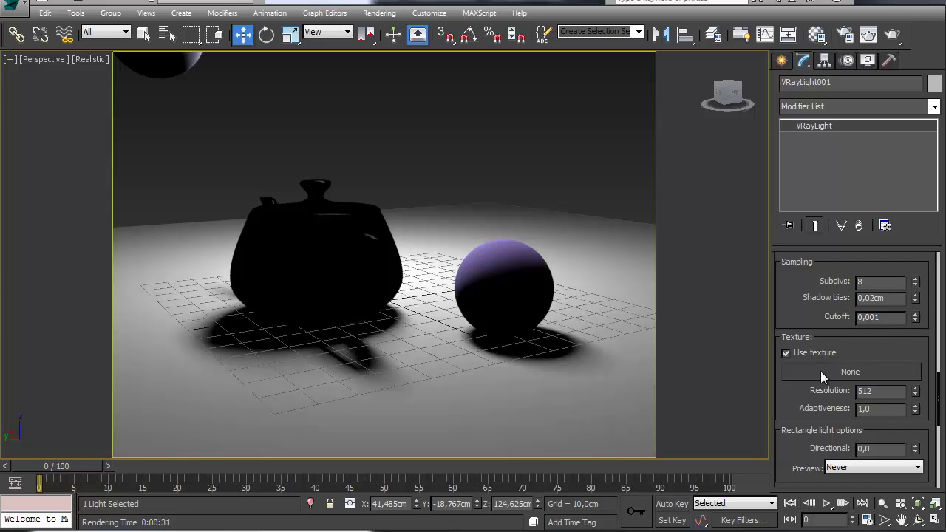
left_click(895, 301)
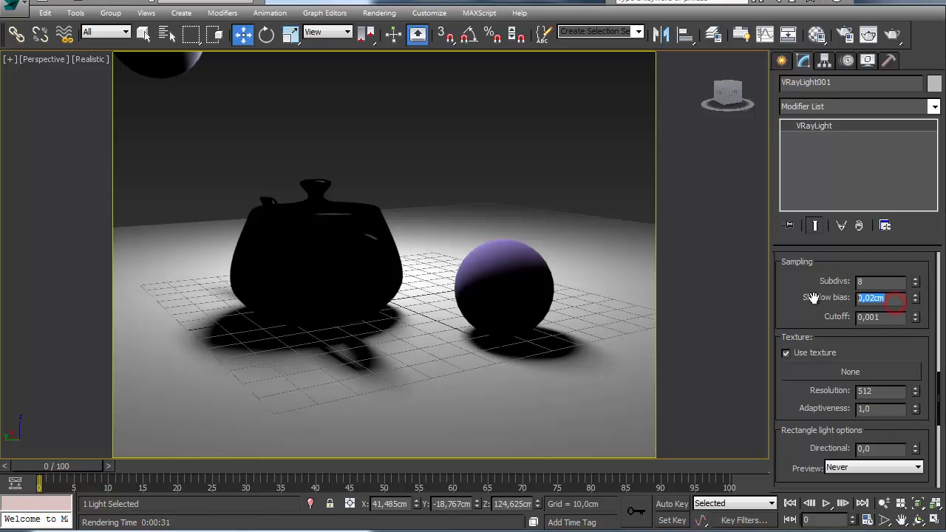
type("5")
key("Return")
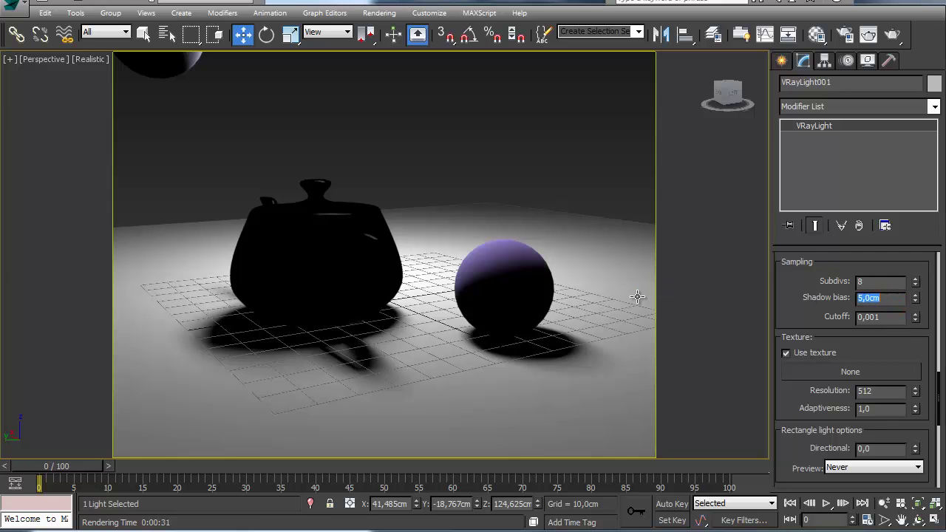
left_click(868, 34)
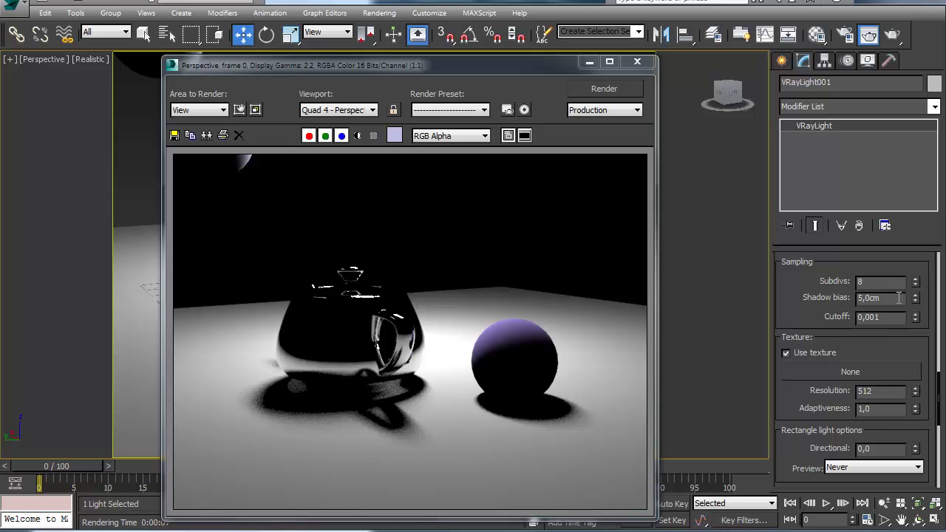
Raise the VRayLight's Shadow bias to 50 cm and render the view again.
left_click_drag(897, 299, 848, 305)
type("50")
key("Return")
left_click(573, 88)
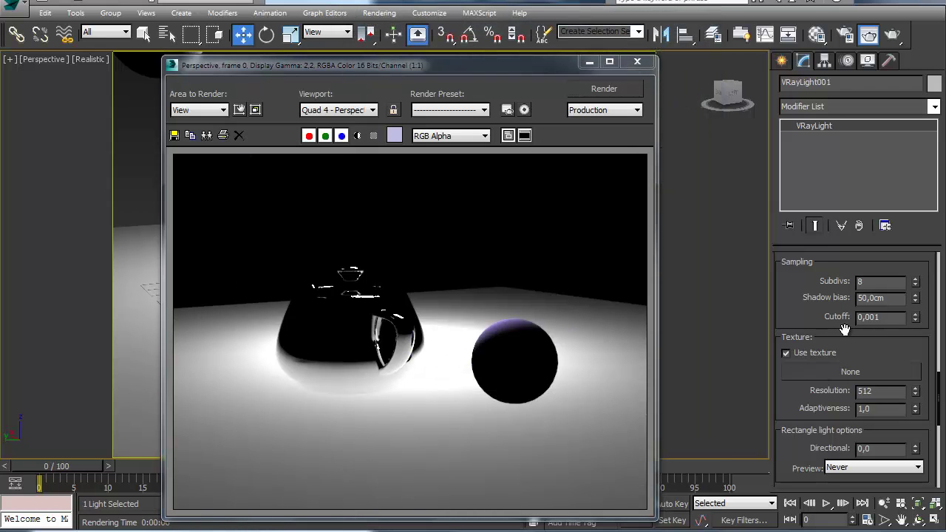
Restore the VRayLight's Shadow bias to 0,02 cm and render the view.
double_click(886, 298)
type("0,02")
key("Return")
left_click_drag(812, 296, 837, 281)
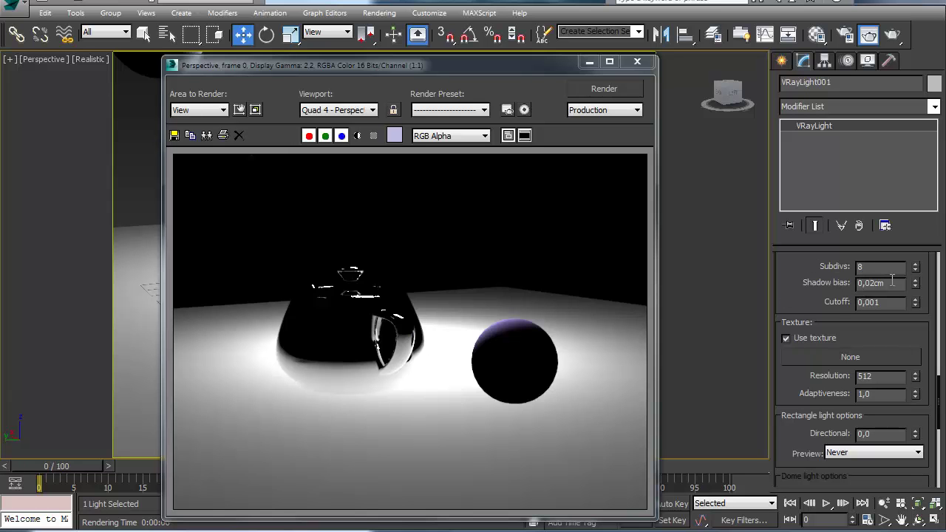
left_click(604, 88)
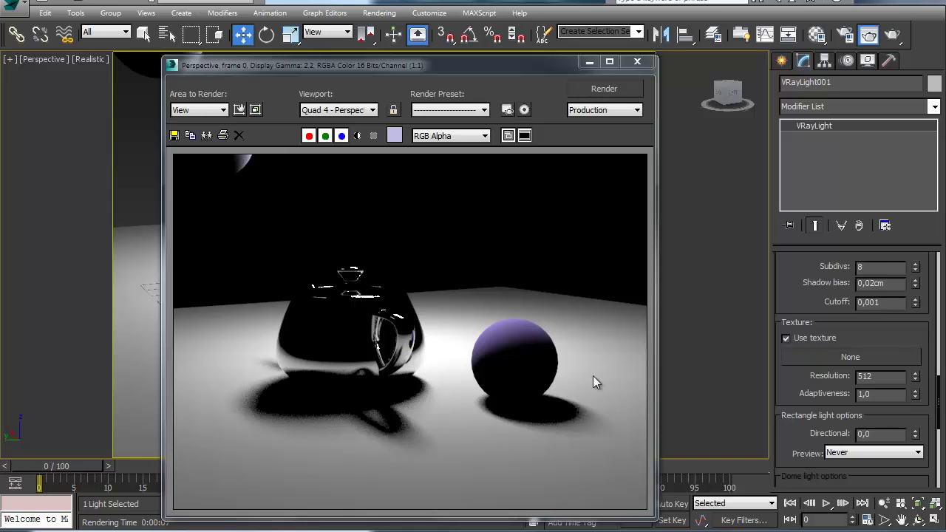
Try Cutoff values of 0,1 and 10 for the VRayLight, rendering the view after each change.
left_click(887, 303)
type(",")
left_click(589, 89)
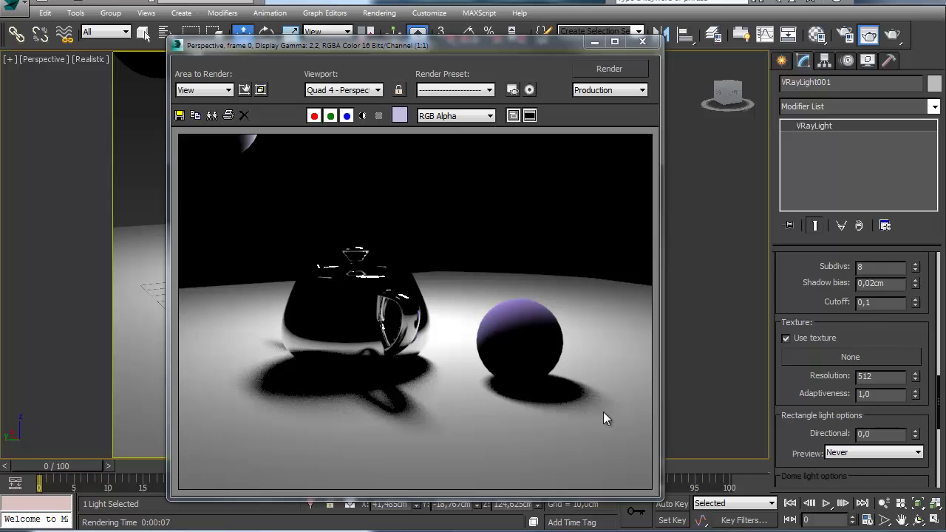
double_click(871, 302)
type("10")
key("Return")
left_click(608, 68)
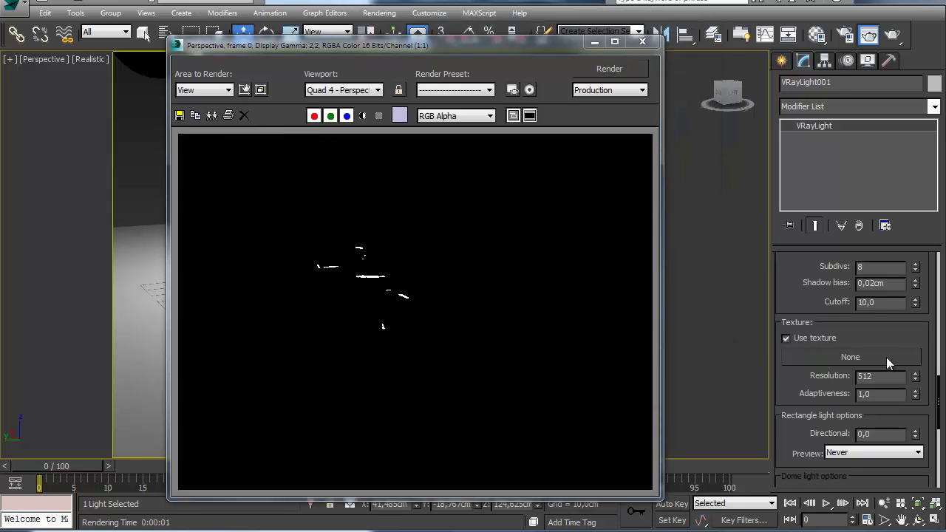
Try Cutoff values of 1 and 0,5 for the VRayLight, rendering the view after each change.
double_click(884, 303)
type("1")
left_click(600, 68)
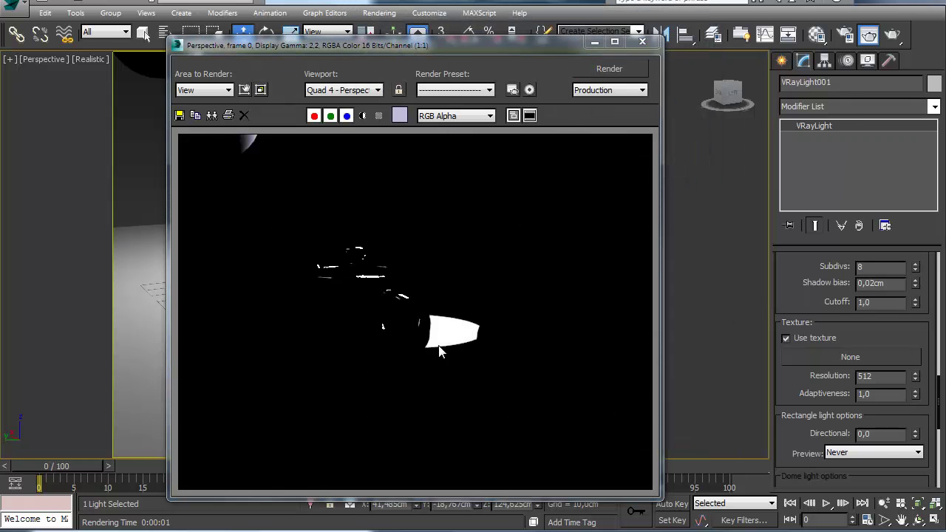
double_click(873, 303)
type("0,5")
left_click(609, 69)
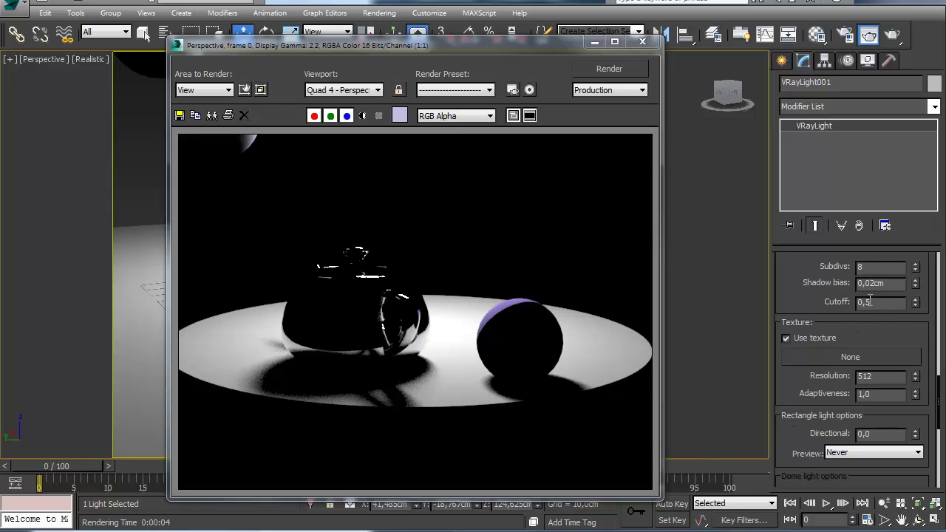
Restore the VRayLight's Cutoff to 0,001, test-render the view and close the rendered frame.
left_click_drag(865, 301, 878, 302)
type("001")
key("Return")
left_click(577, 72)
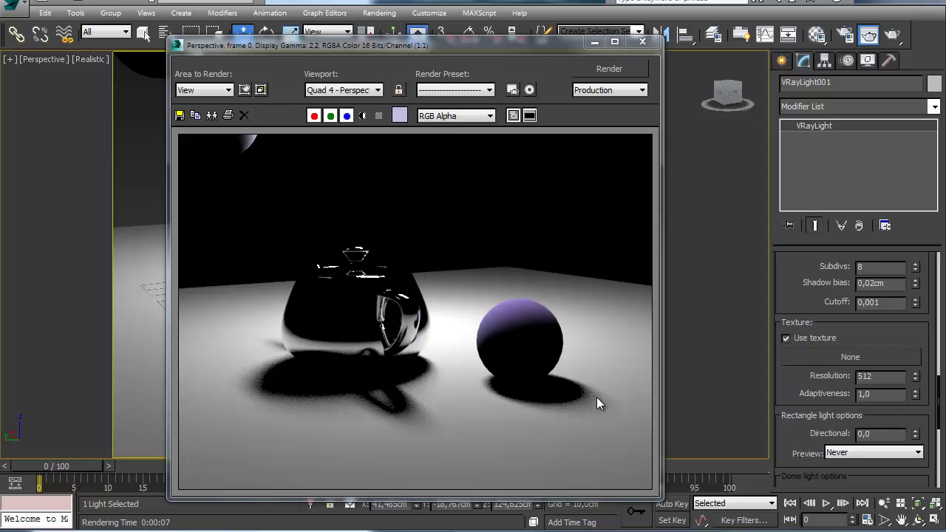
scroll(789, 306, "up", 1)
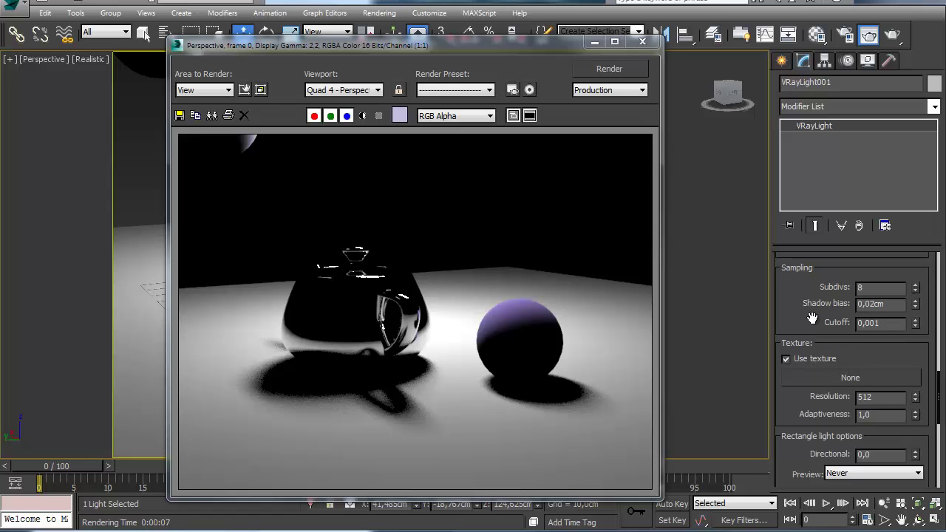
left_click_drag(801, 325, 795, 240)
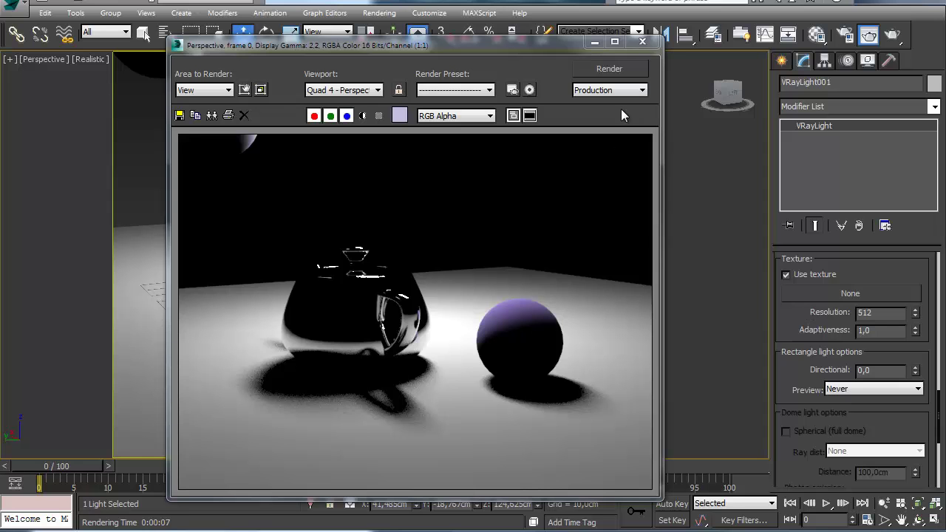
left_click(642, 45)
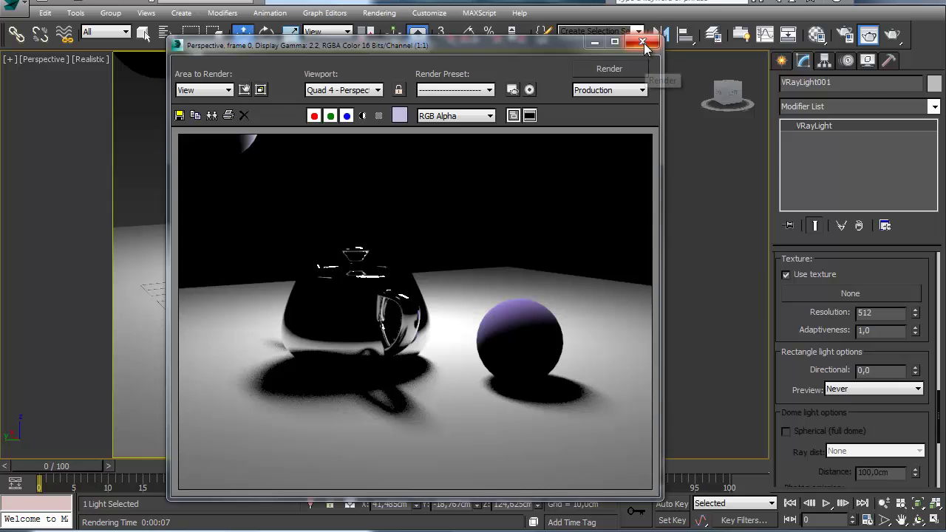
Resize the VRayLight rectangle to a half-width of about 19 cm and a half-length of about 23.2 cm.
scroll(255, 250, "down", 4)
middle_click_drag(322, 247, 363, 303)
scroll(364, 260, "up", 2)
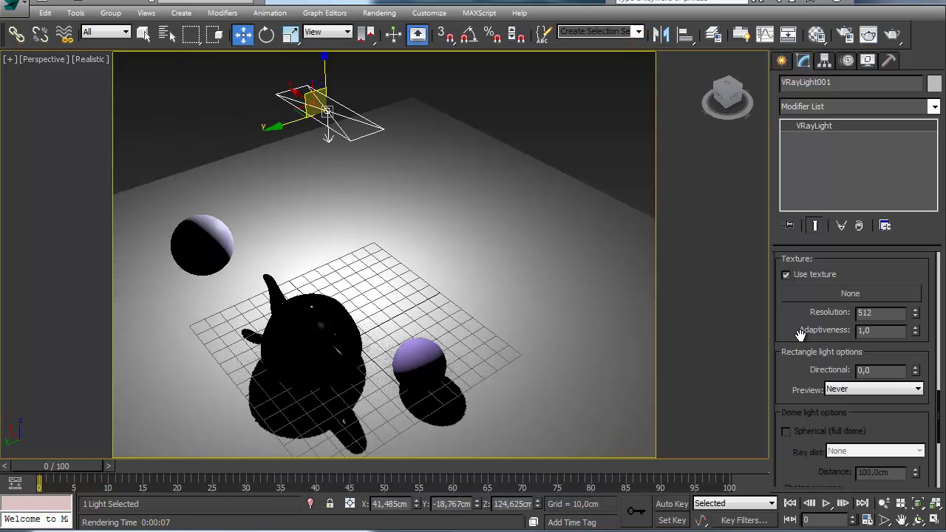
scroll(801, 334, "up", 10)
scroll(876, 342, "up", 6)
scroll(904, 388, "down", 3)
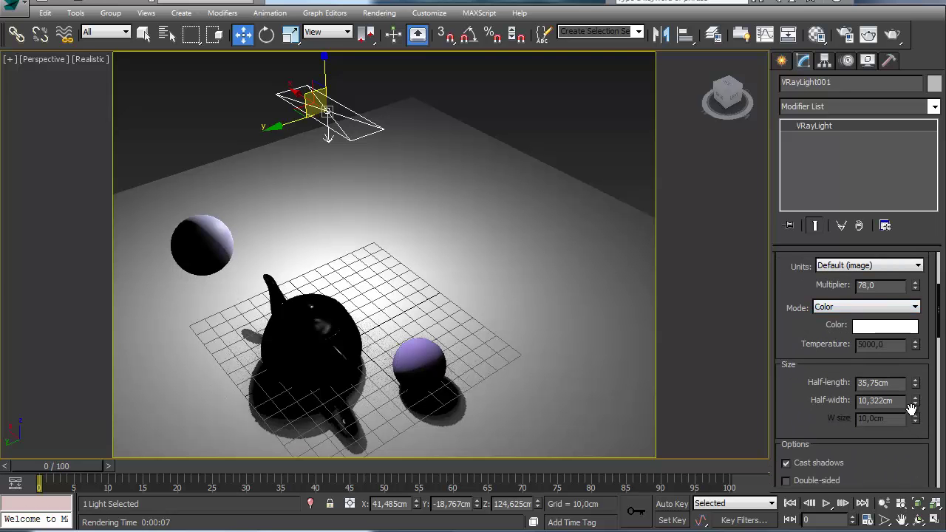
left_click_drag(914, 404, 914, 346)
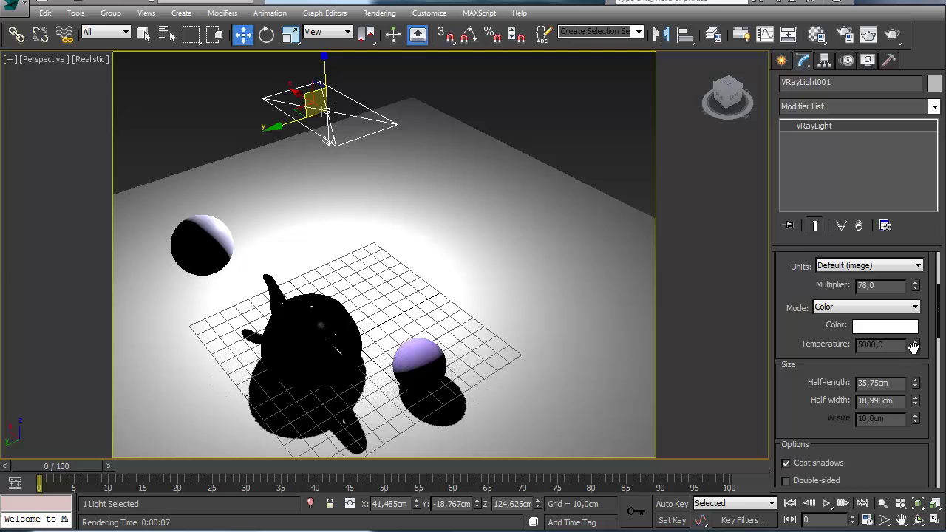
left_click_drag(915, 383, 916, 412)
middle_click_drag(362, 280, 340, 242, "alt")
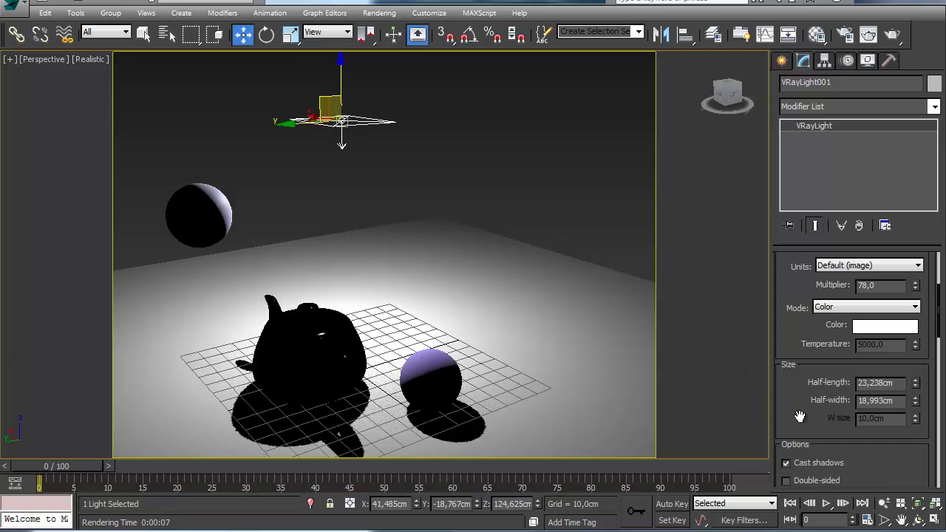
Assign a Checker map as the VRayLight's texture.
scroll(800, 417, "down", 10)
left_click(831, 369)
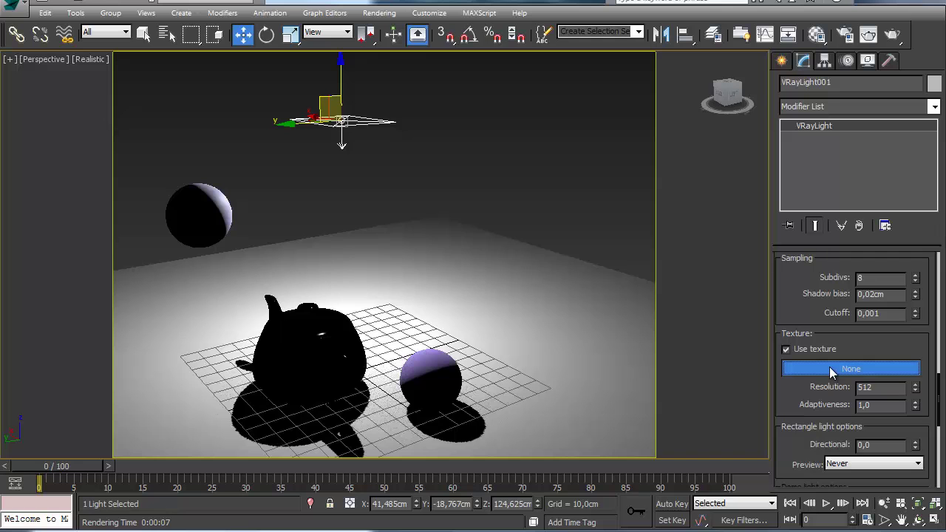
left_click(831, 369)
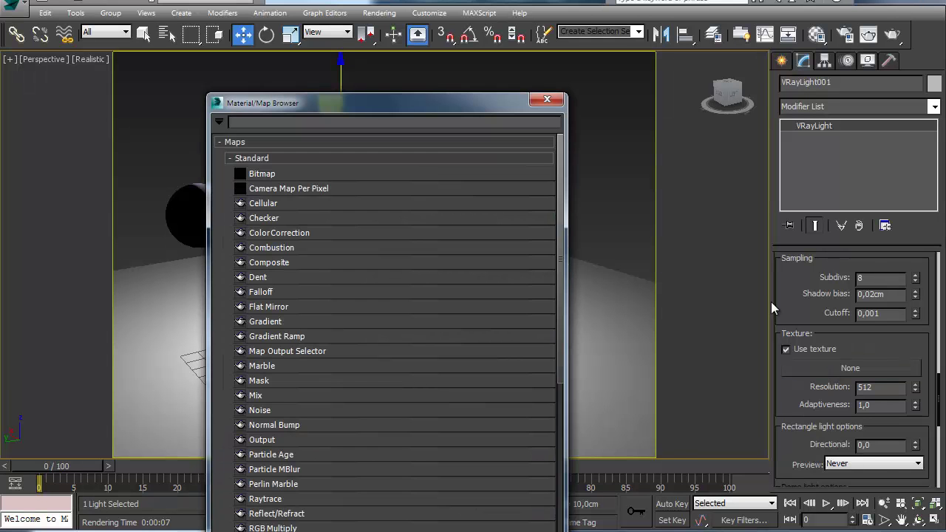
left_click_drag(406, 100, 736, 11)
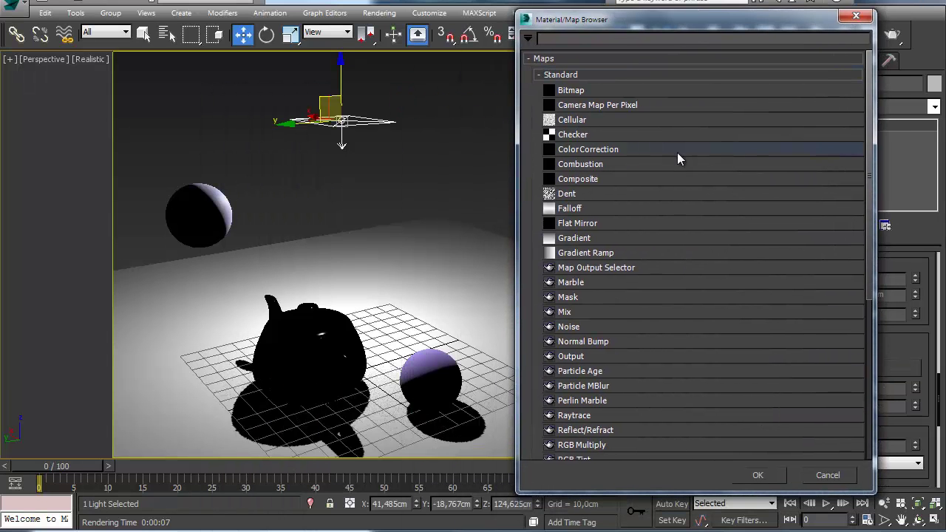
double_click(582, 135)
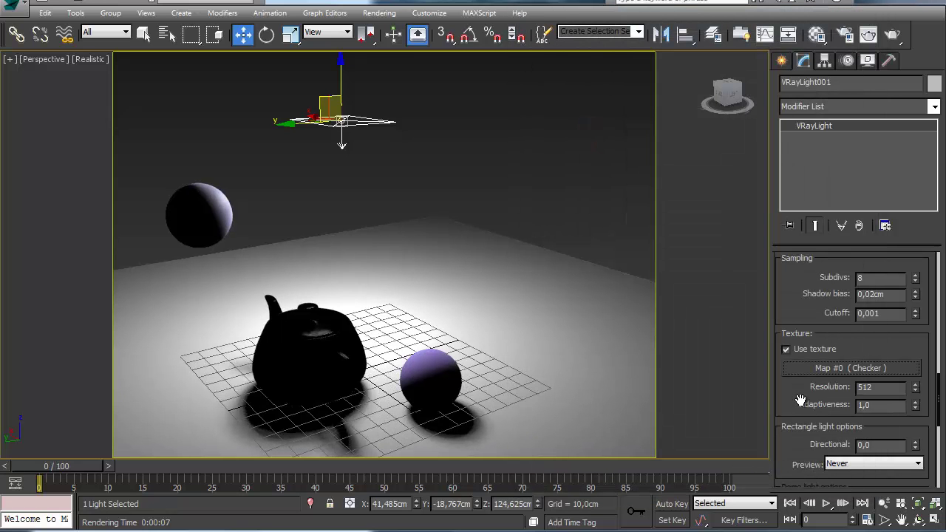
Place the light's Checker map in the Material Editor's turquoise sample slot as an instance.
key("m")
left_click_drag(814, 373, 174, 234)
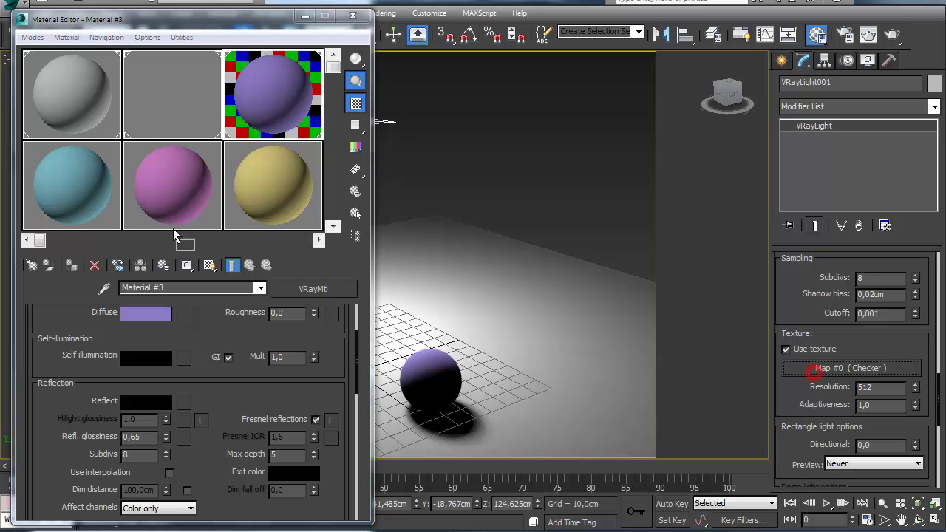
left_click_drag(42, 190, 43, 191)
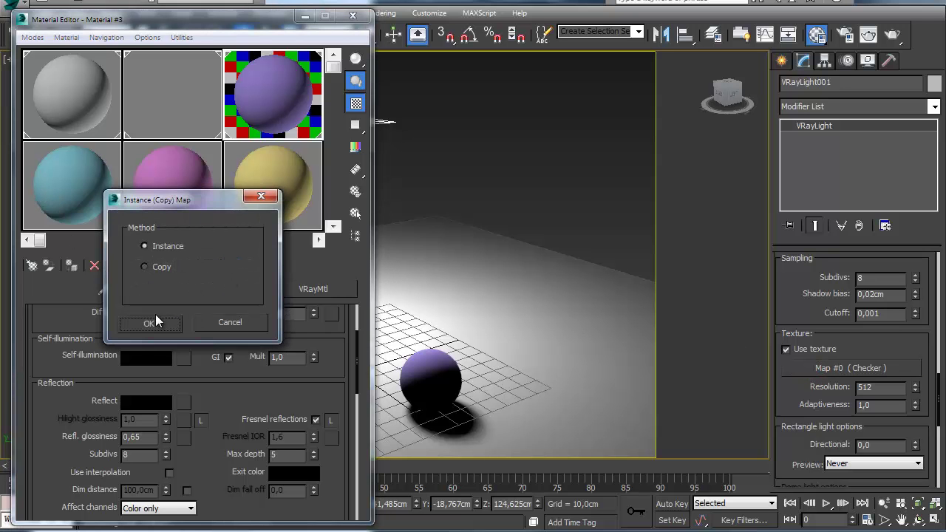
left_click(150, 323)
Set the checker map's Color #1 to red (203, 0, 0) and Color #2 to blue (0, 4, 255), then close the Material Editor.
scroll(166, 373, "down", 3)
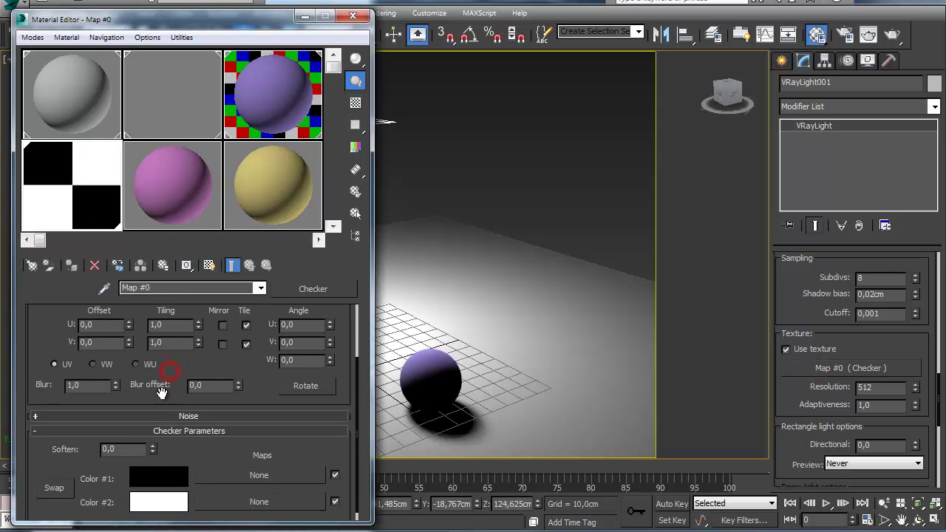
left_click(152, 477)
left_click_drag(577, 152, 631, 154)
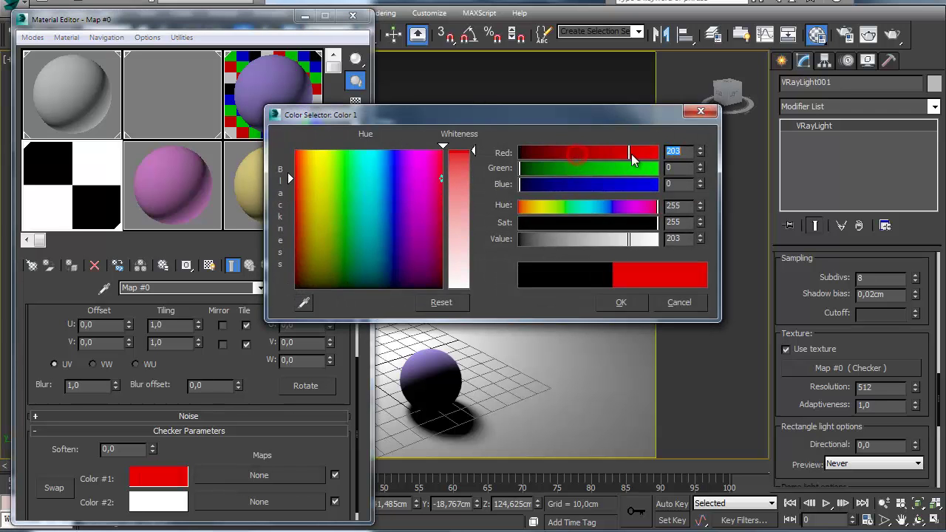
left_click(619, 302)
left_click(178, 499)
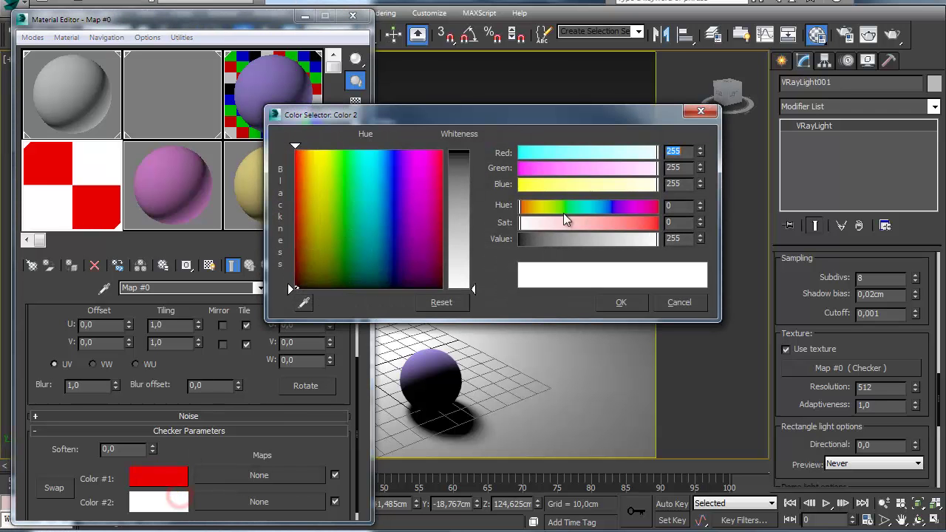
left_click_drag(595, 154, 522, 170)
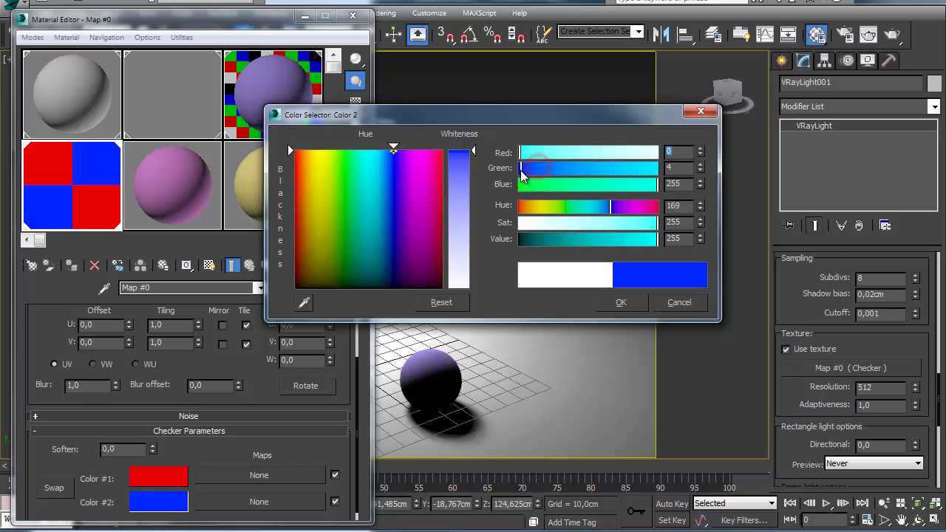
left_click(620, 302)
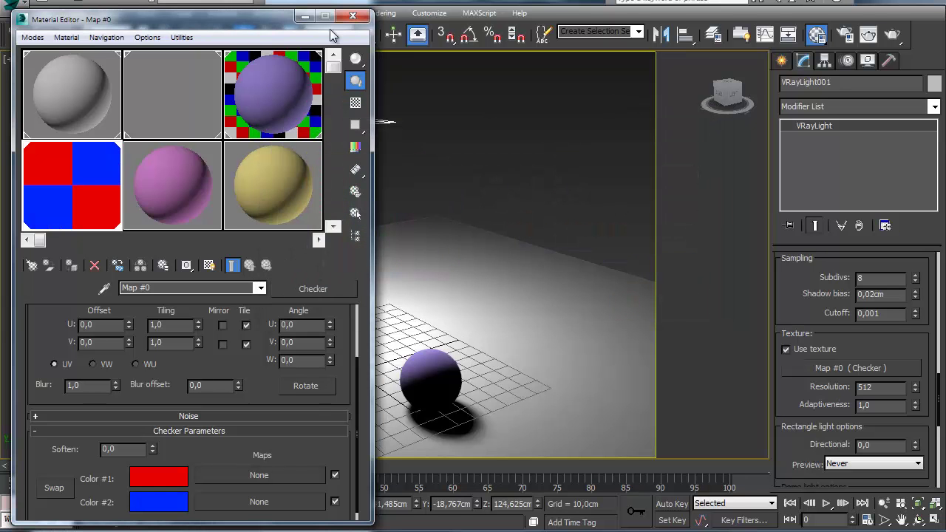
left_click(353, 14)
Render a close-up of the teapot and sphere under the textured light and reopen the checker map's settings.
middle_click_drag(383, 263, 421, 140)
scroll(377, 238, "up", 5)
middle_click_drag(437, 178, 435, 159)
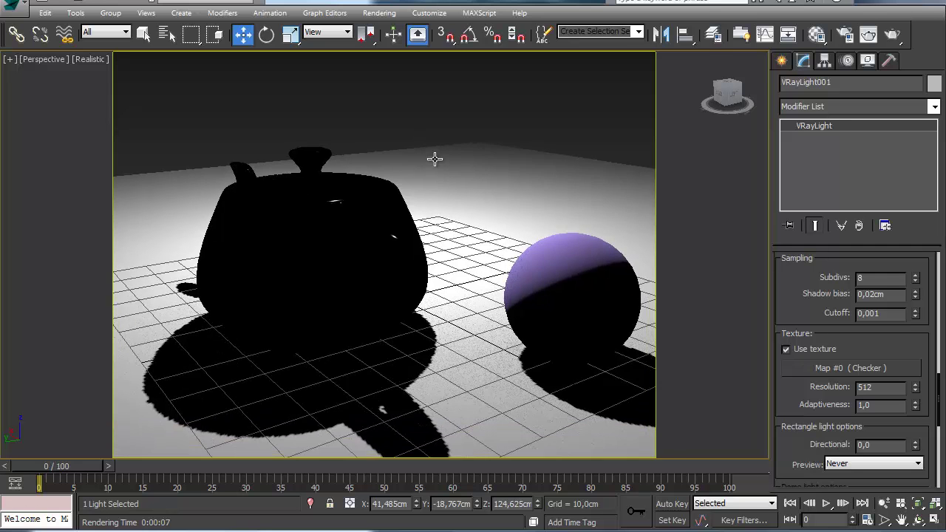
key("shift+q")
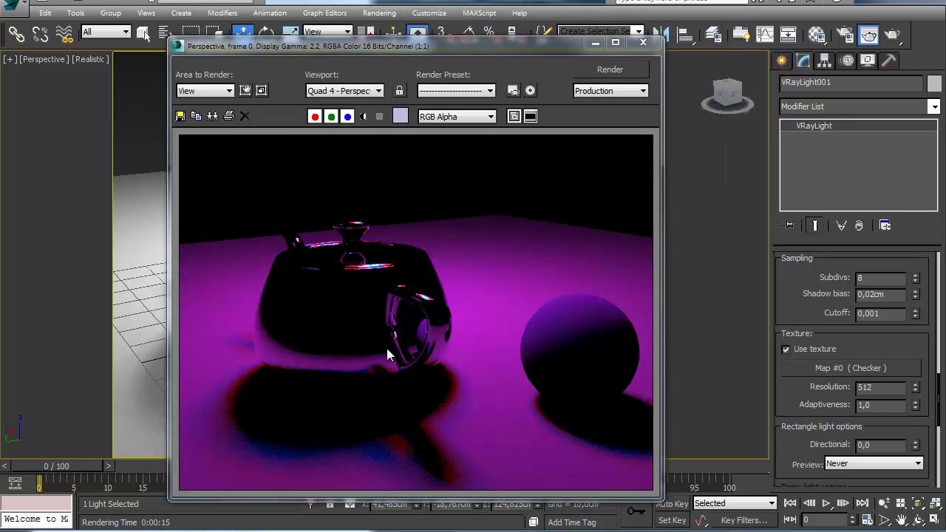
key("m")
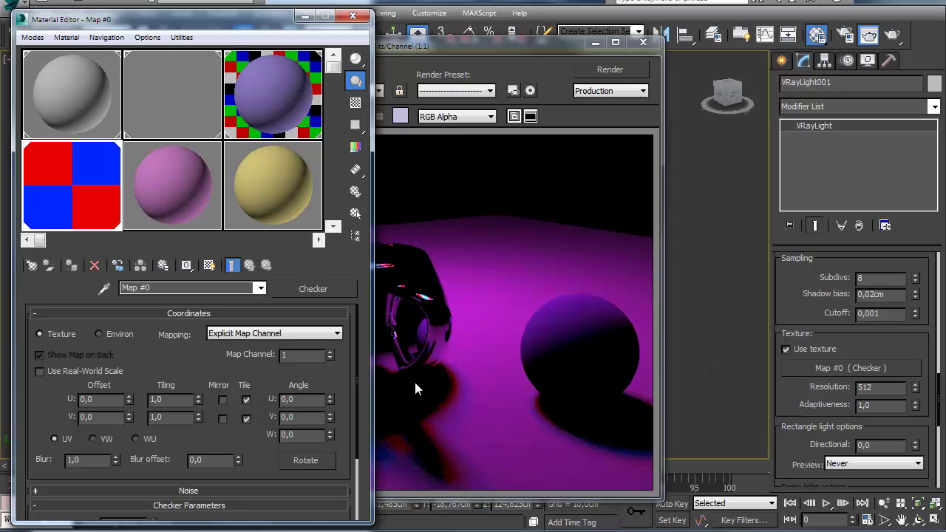
Assign the cromado material to the small sphere beside the teapot and render a close-up of both objects.
left_click(353, 15)
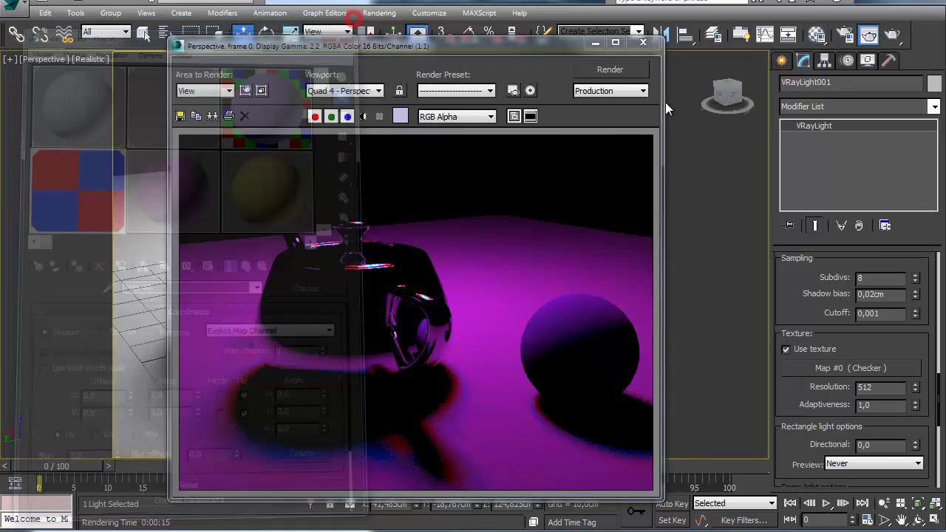
left_click(647, 44)
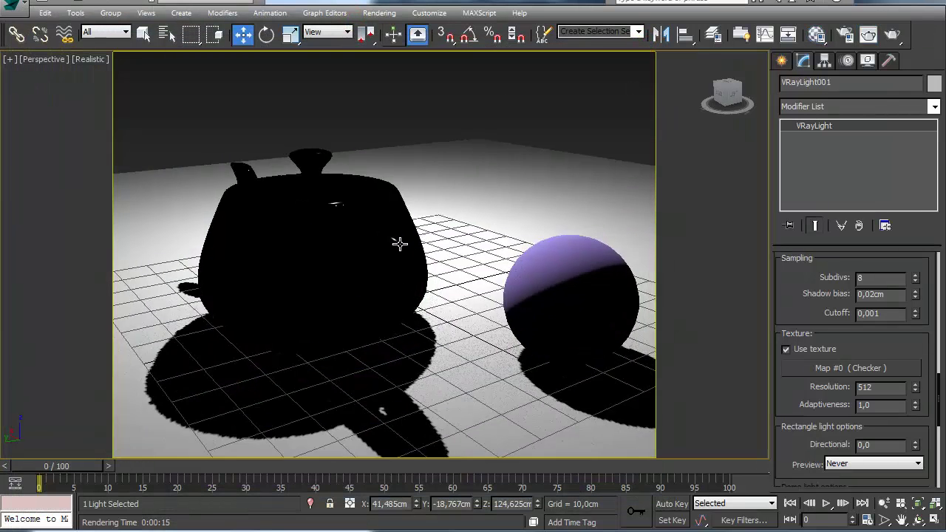
left_click(589, 335)
key("m")
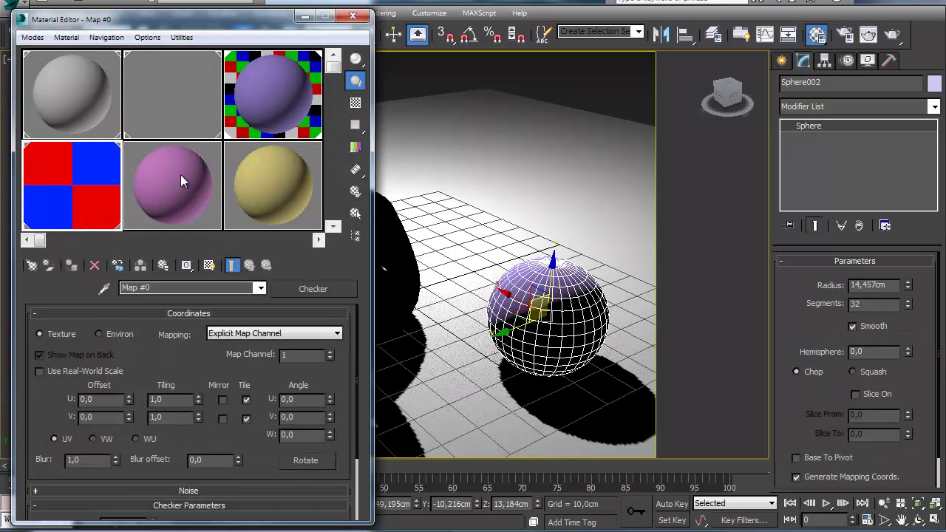
left_click(141, 111)
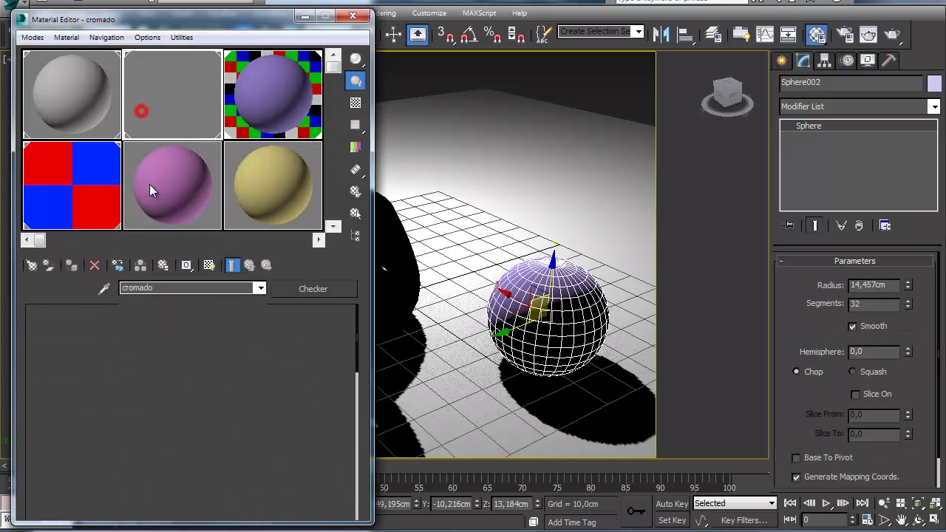
left_click(71, 266)
left_click(356, 102)
left_click(353, 14)
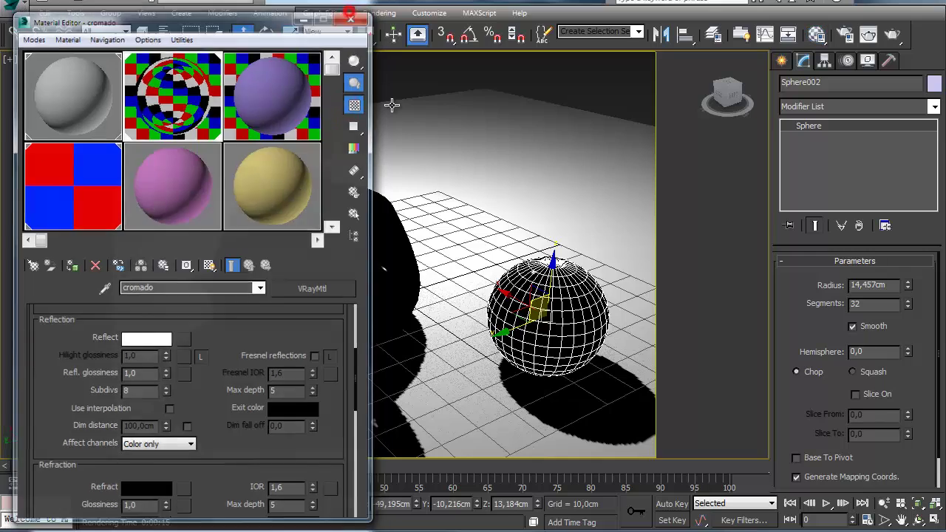
scroll(416, 417, "up", 5)
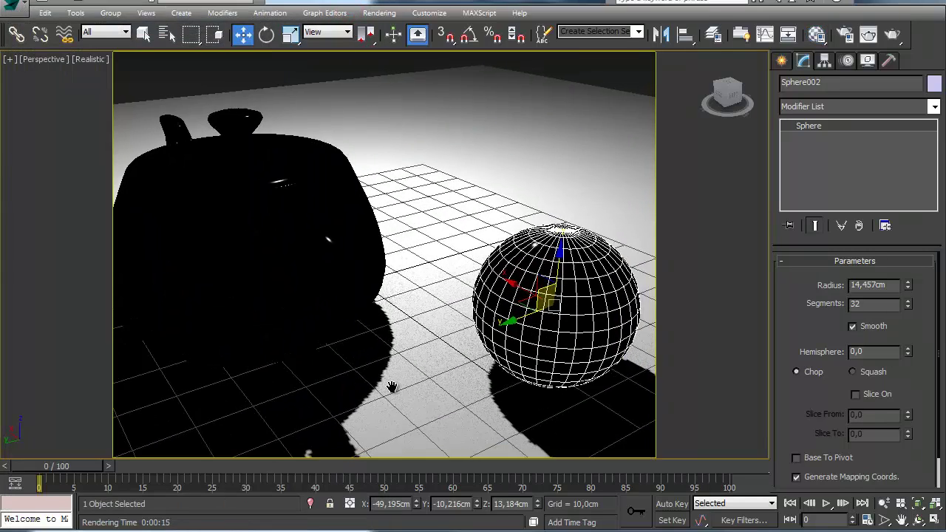
key("shift+q")
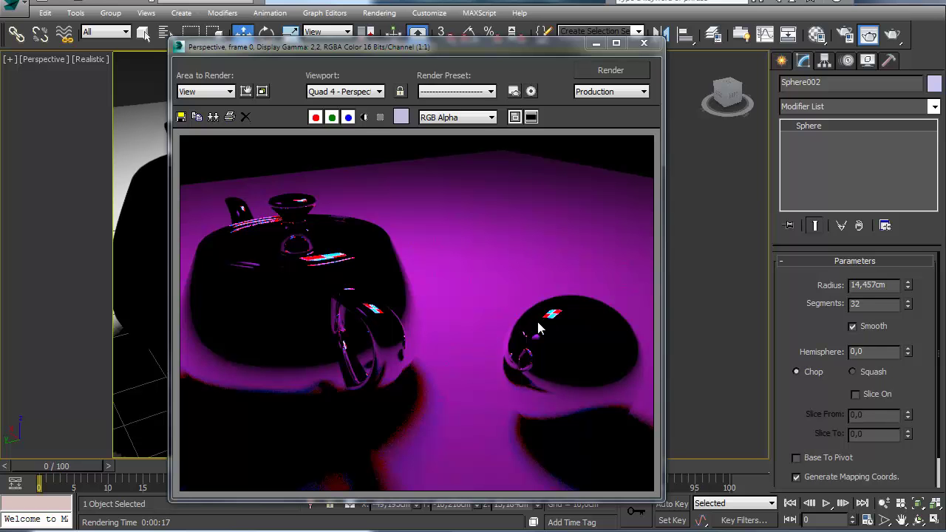
Replace the light's Checker map with a Gradient map, discarding the old map.
key("m")
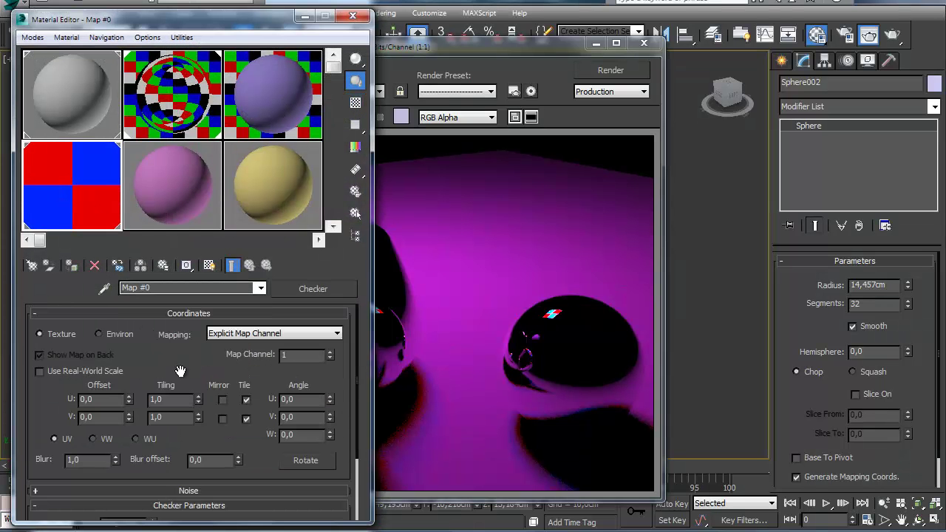
left_click_drag(194, 375, 181, 266)
left_click_drag(189, 347, 189, 383)
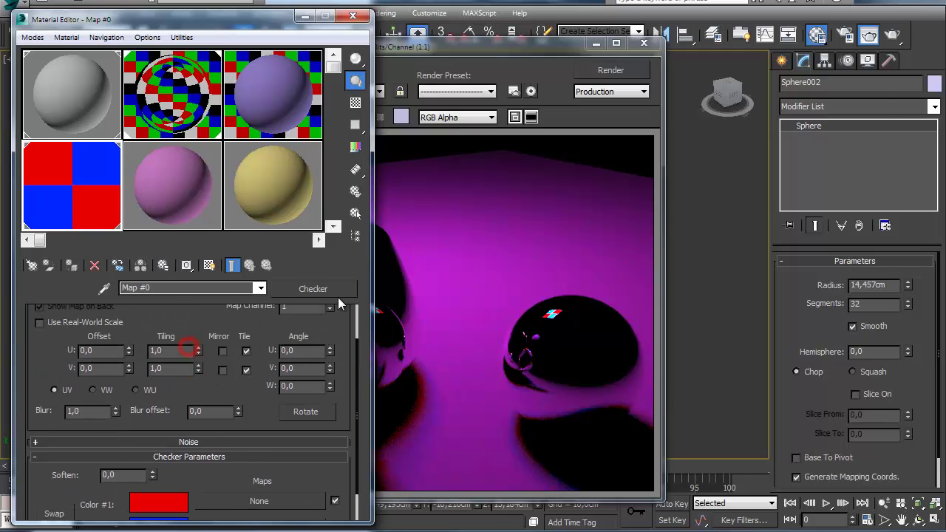
left_click(325, 289)
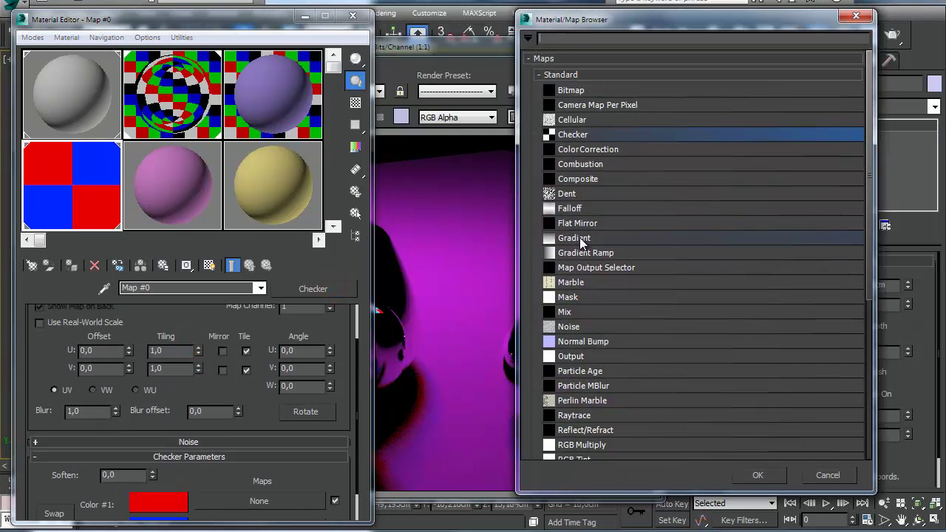
double_click(581, 238)
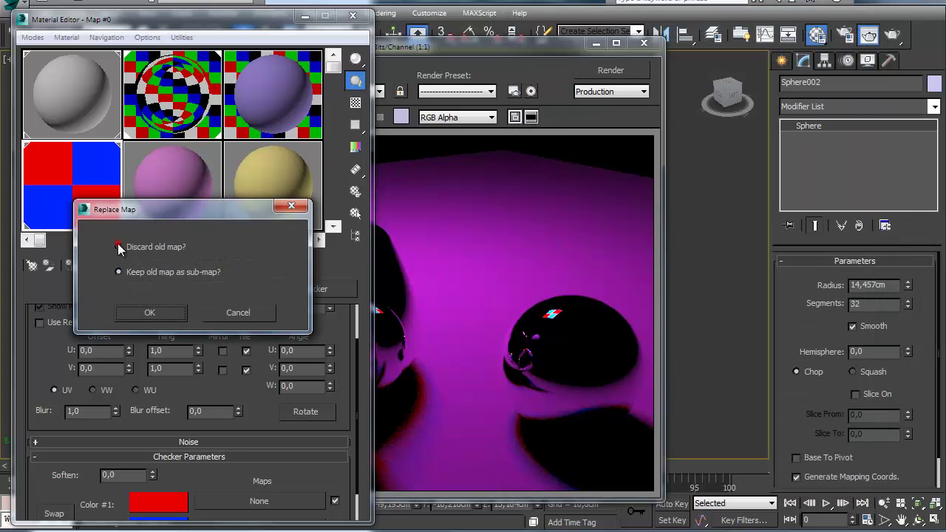
left_click(149, 312)
left_click_drag(44, 411, 45, 267)
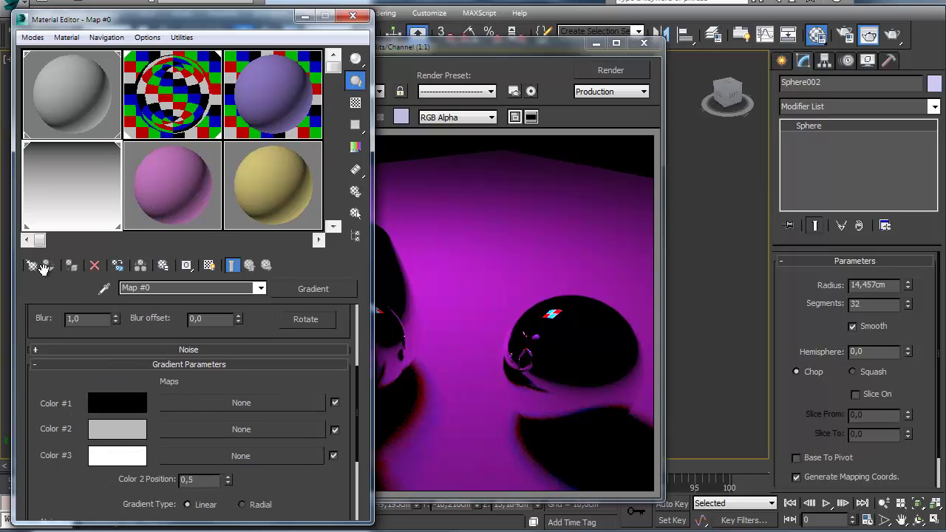
Change the light's map to a Gradient Ramp, discarding the old map, and set its gradient type to Box.
left_click(323, 288)
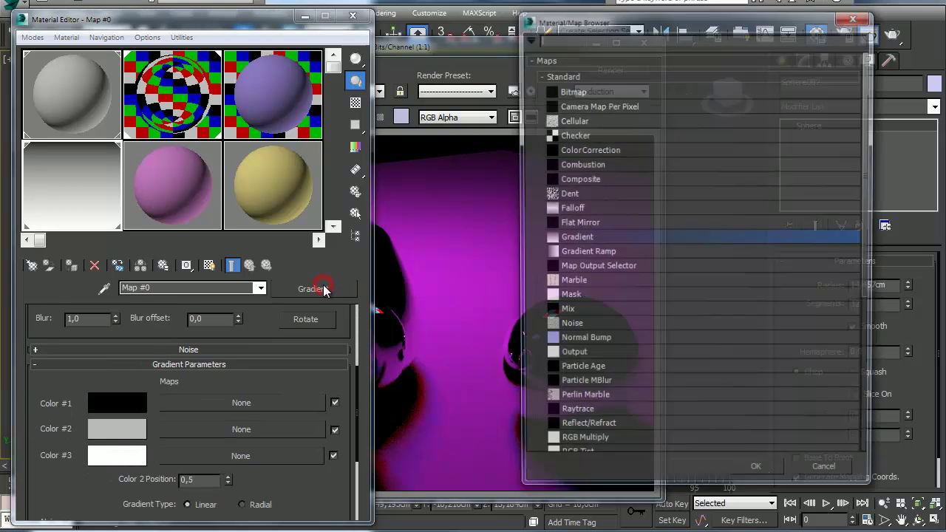
double_click(603, 254)
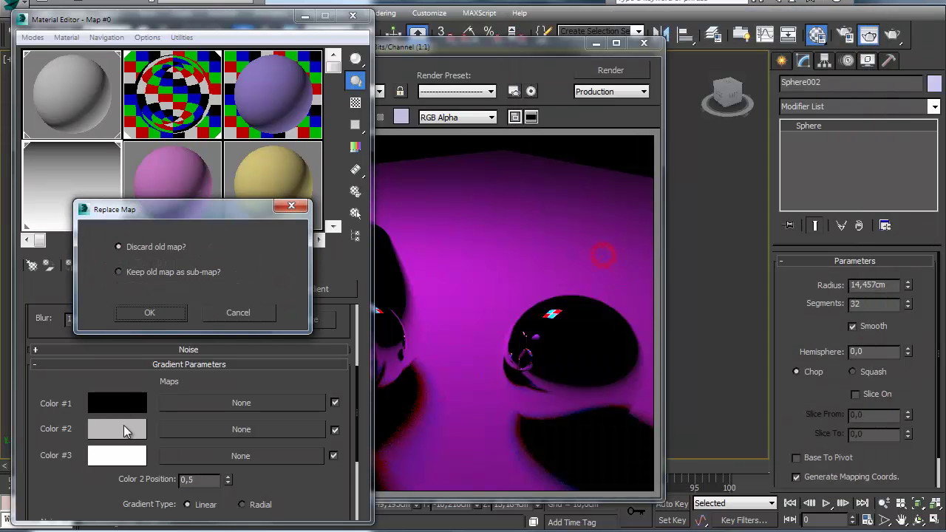
left_click(142, 313)
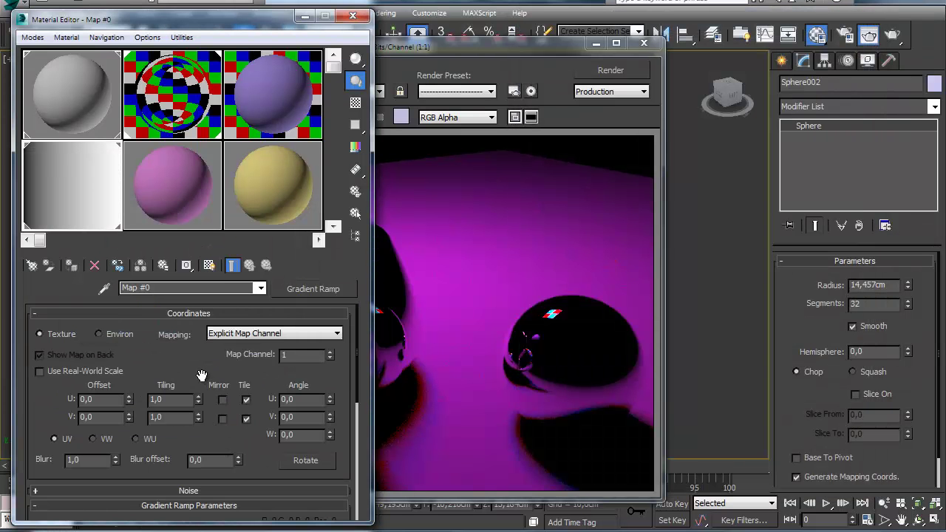
scroll(195, 367, "down", 6)
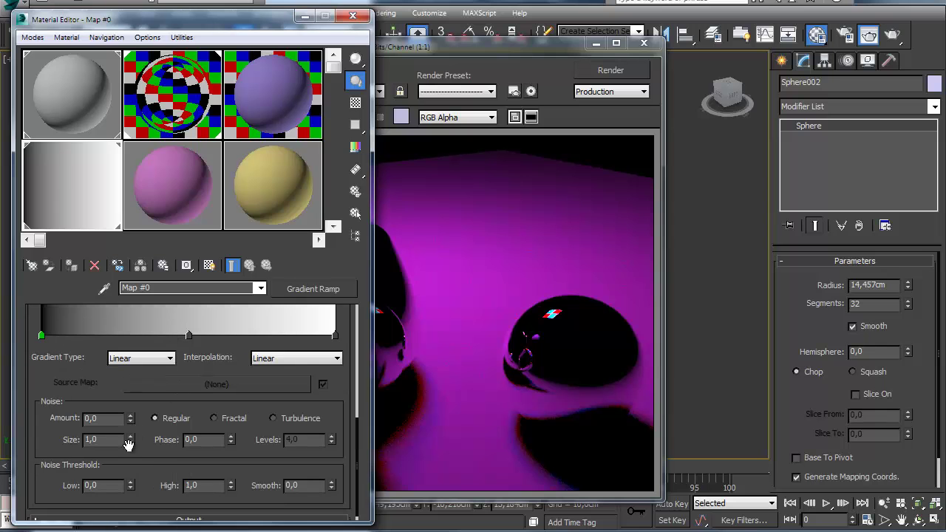
left_click(142, 359)
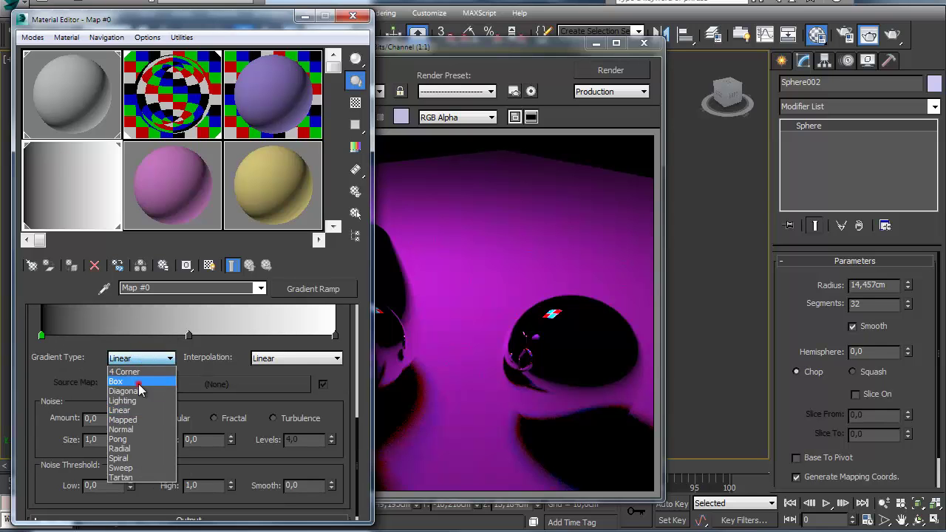
left_click(118, 381)
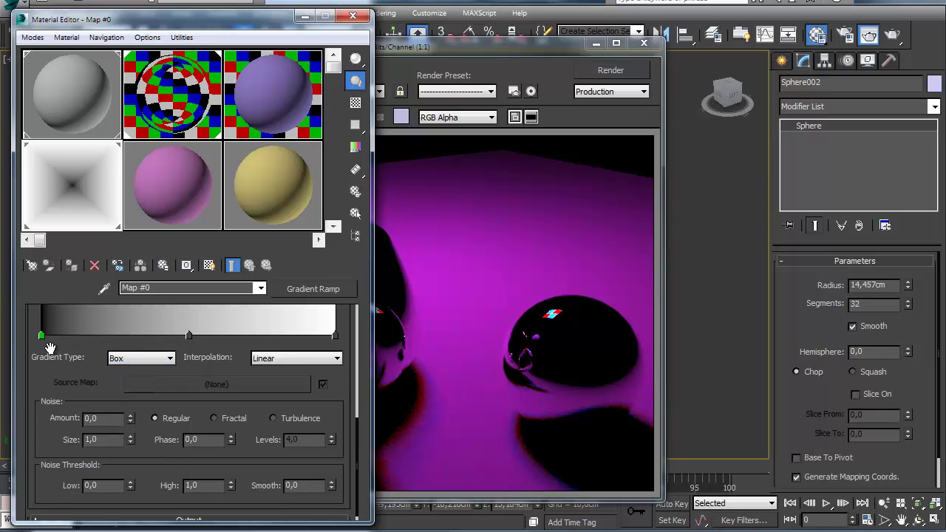
Set the ramp's start flag to white (255, 255, 255) and its end flag to dark grey (31, 31, 31).
double_click(41, 335)
left_click_drag(476, 194, 485, 296)
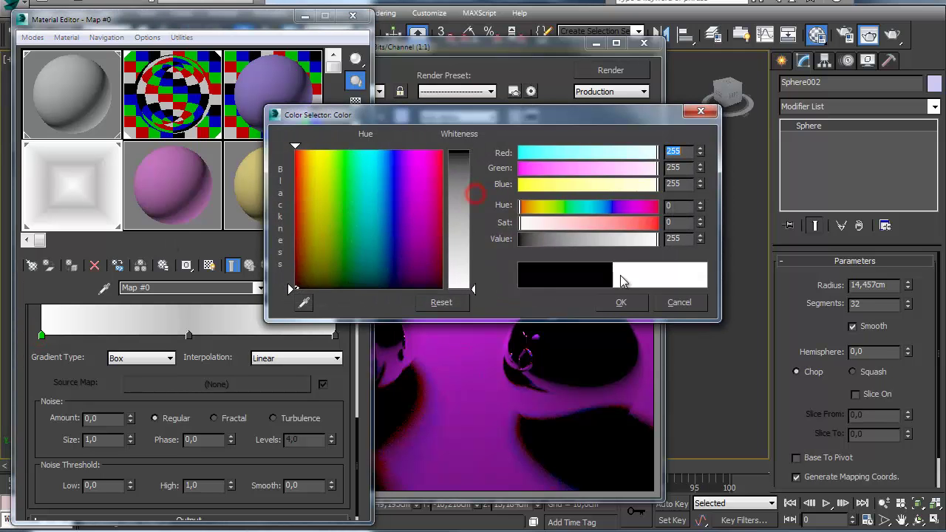
left_click(640, 300)
double_click(336, 336)
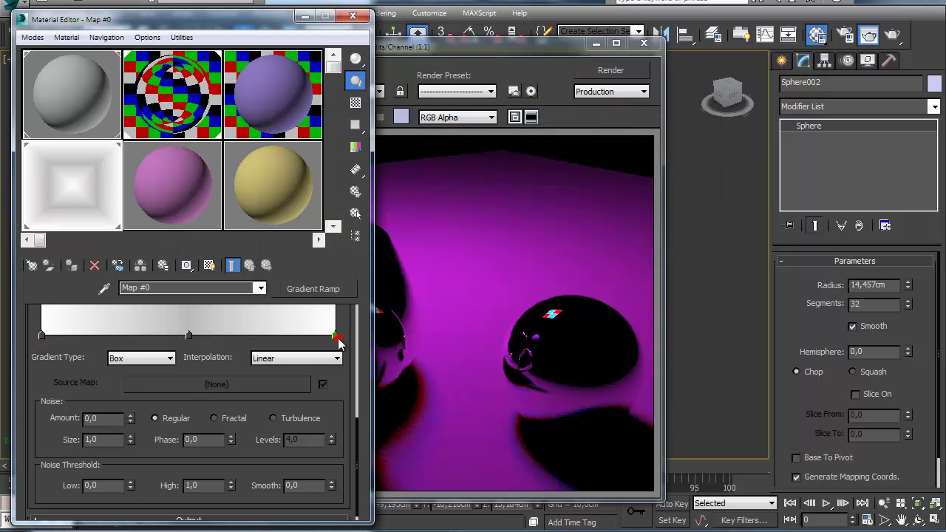
left_click_drag(473, 270, 466, 167)
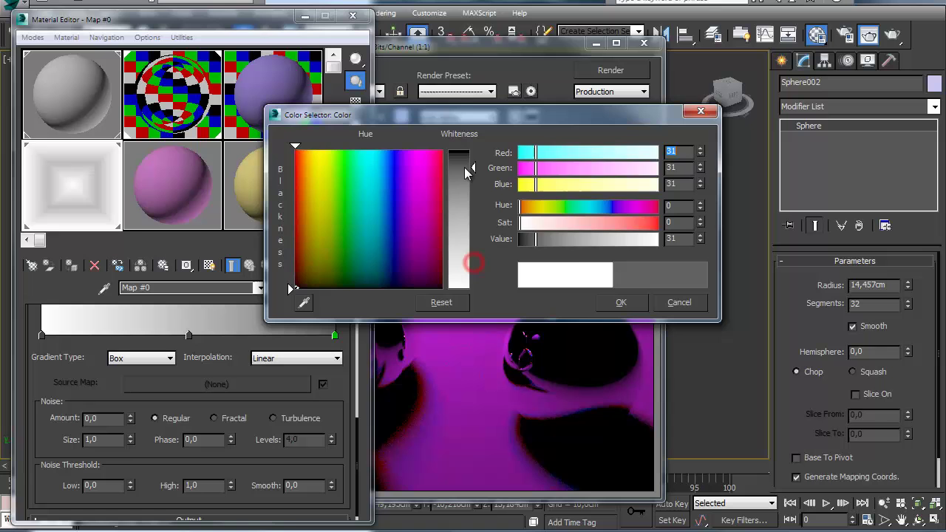
left_click(622, 304)
Set the ramp's middle flag to near-white (252, 252, 252) and shift it toward the dark grey end.
double_click(189, 334)
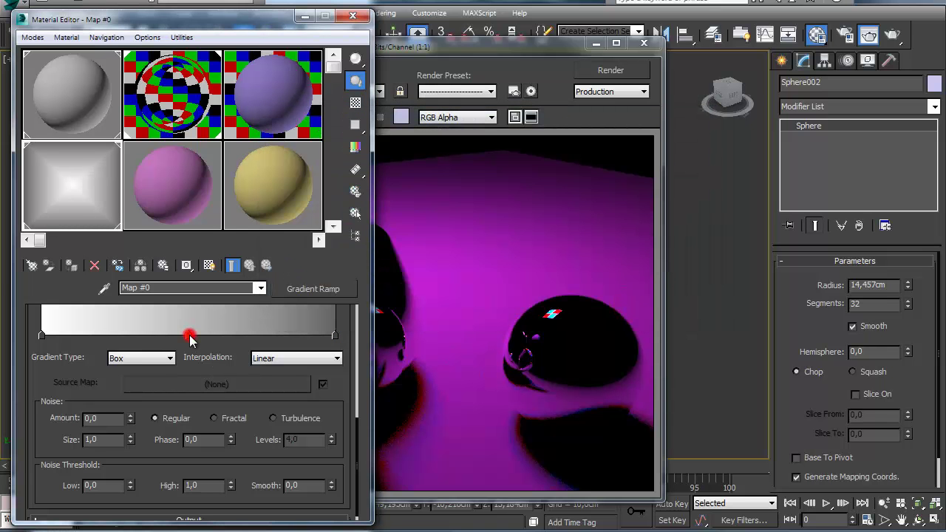
left_click_drag(459, 237, 465, 288)
left_click(622, 303)
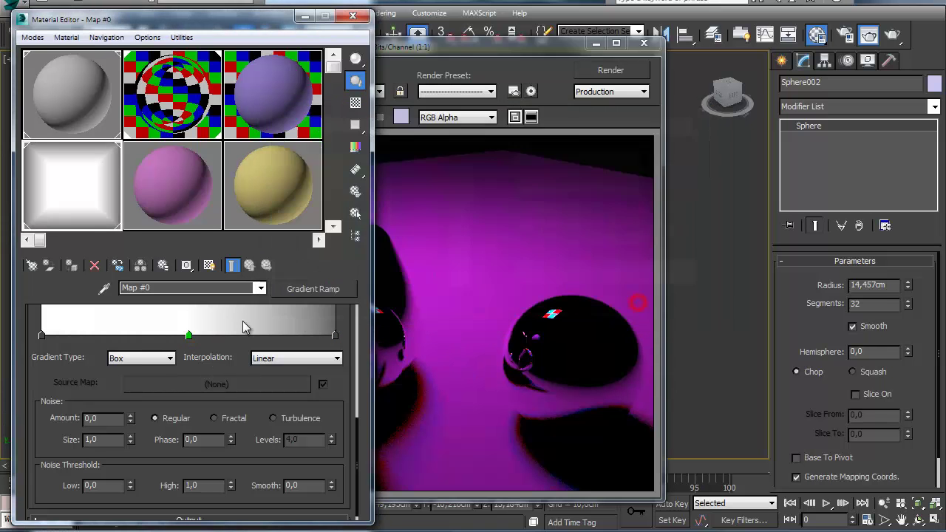
left_click_drag(188, 336, 250, 342)
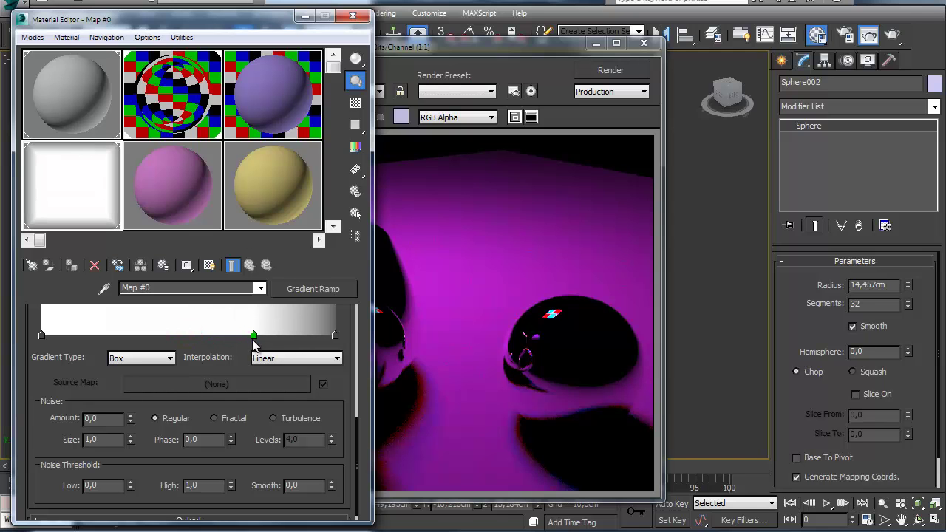
Render the teapot and sphere under the gradient-textured light, then close the render window and the Material Editor.
left_click(610, 70)
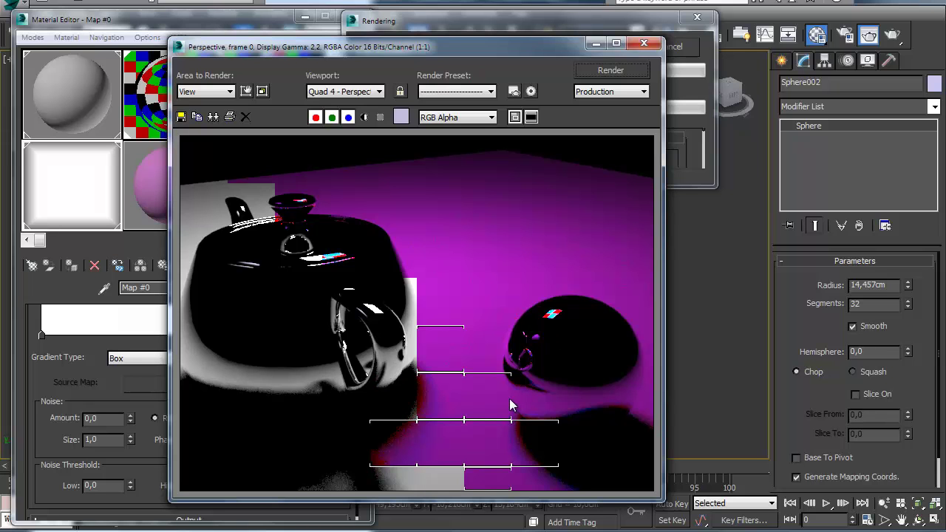
left_click_drag(793, 296, 744, 265)
left_click(644, 46)
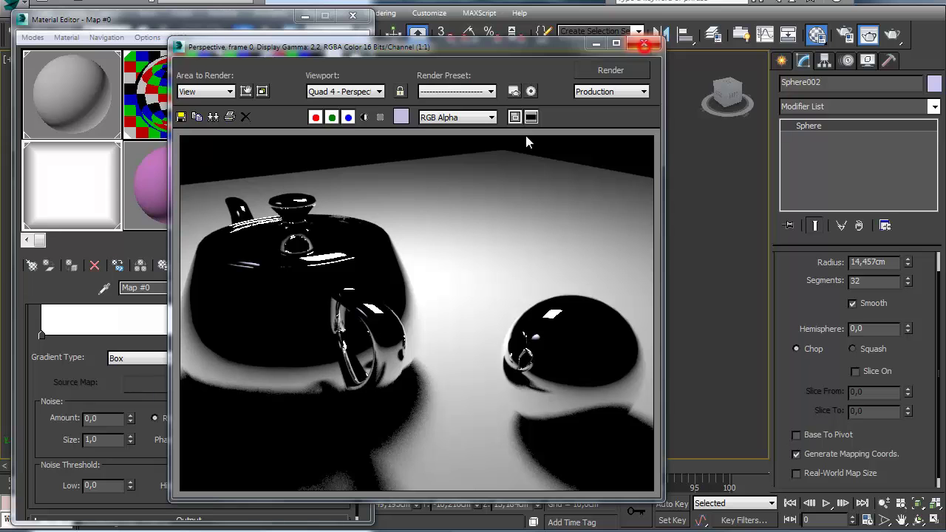
left_click(644, 43)
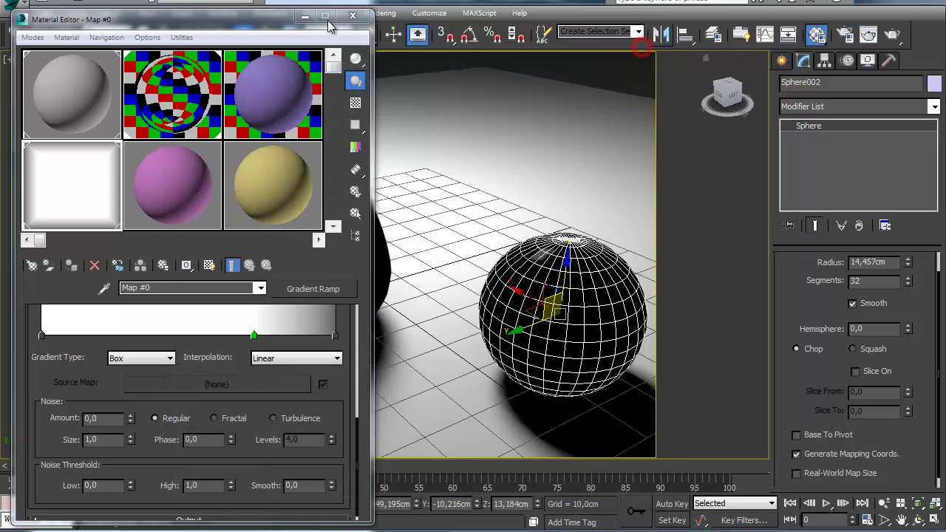
left_click(353, 15)
Select the VRayLight above the teapot and review its parameters from Sampling back to Intensity.
scroll(482, 244, "down", 5)
middle_click_drag(363, 234, 348, 318)
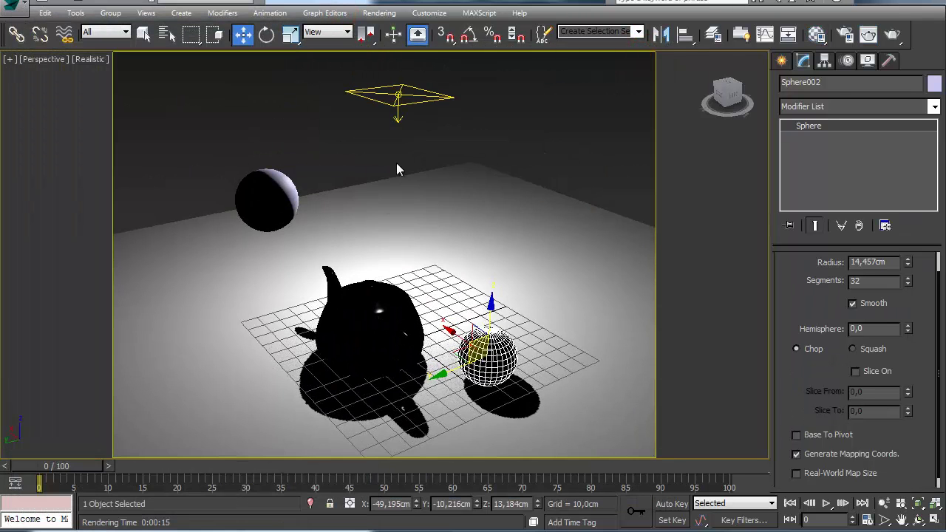
left_click(403, 102)
left_click(795, 306)
scroll(795, 306, "up", 5)
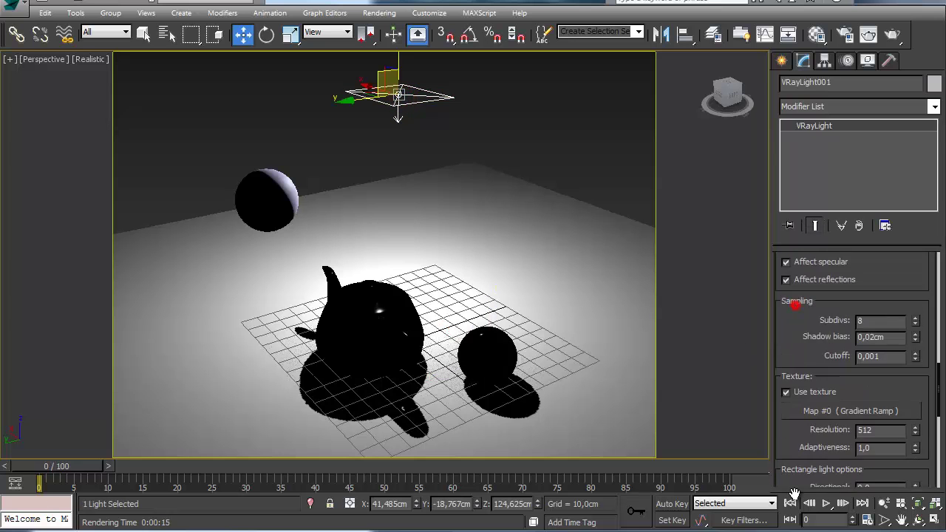
scroll(850, 399, "up", 5)
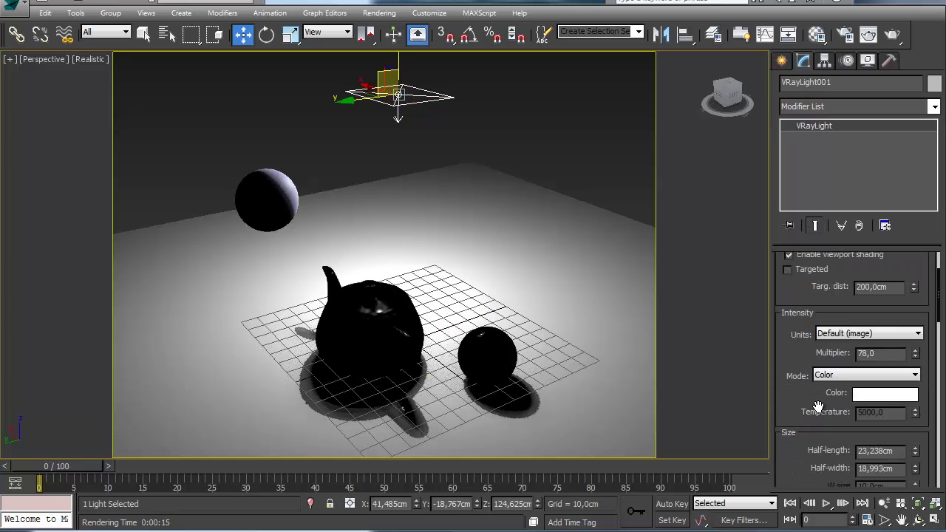
Move the Gradient Ramp's middle flag to position 64 and open the map's sample in a separate preview window.
left_click(381, 346)
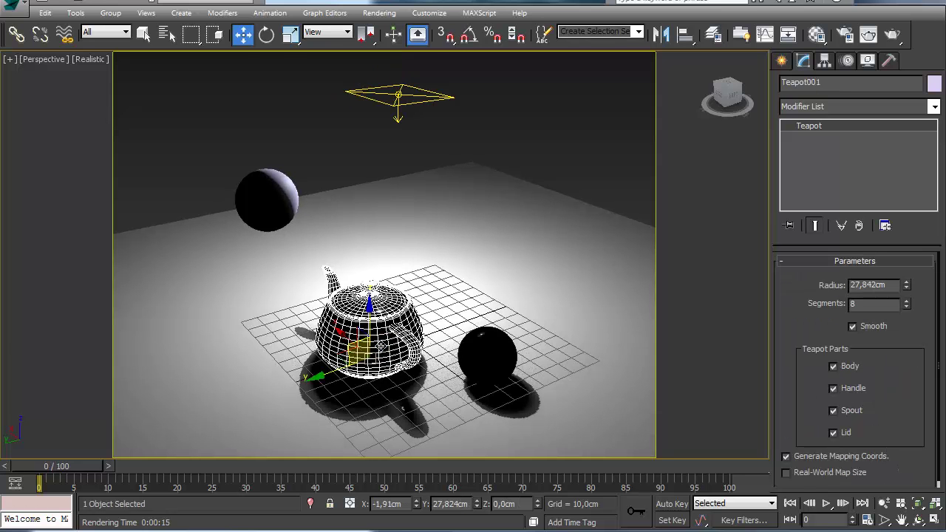
scroll(390, 332, "up", 5)
left_click(817, 34)
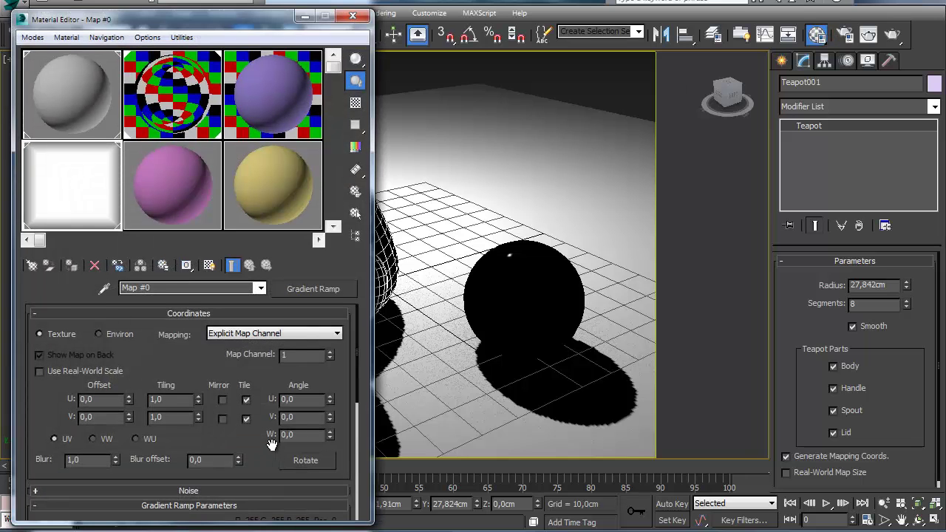
scroll(271, 444, "down", 5)
double_click(335, 425)
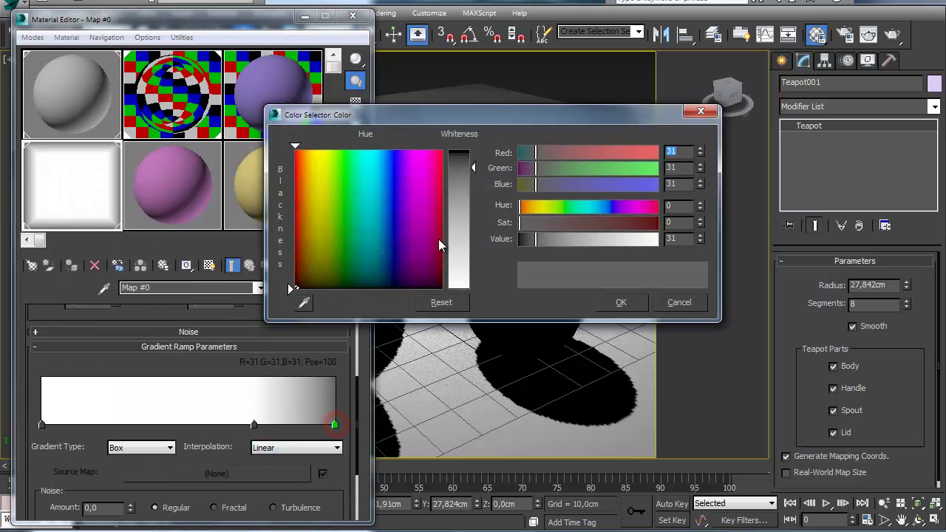
left_click(630, 303)
left_click_drag(255, 426, 229, 427)
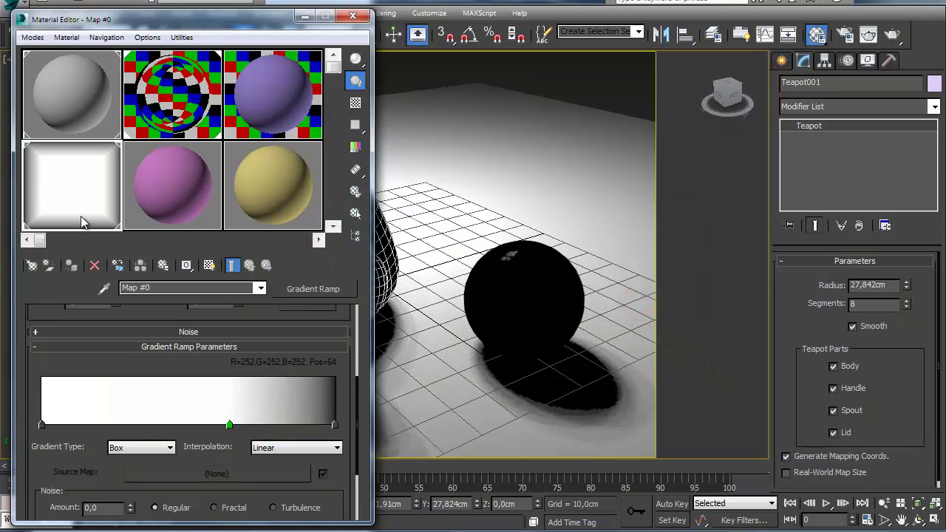
double_click(63, 179)
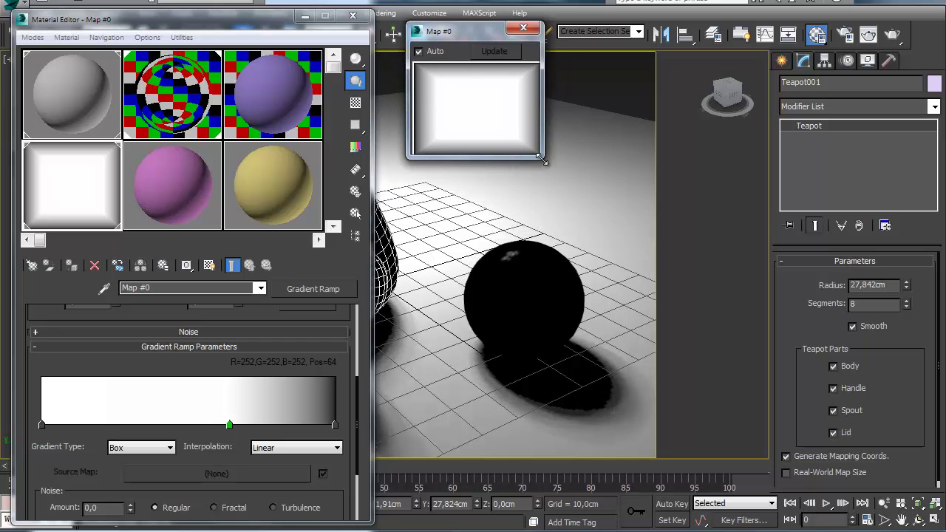
Enlarge the map preview window and try an Output Amount of 70 on the Gradient Ramp.
left_click_drag(539, 157, 632, 247)
left_click(353, 421)
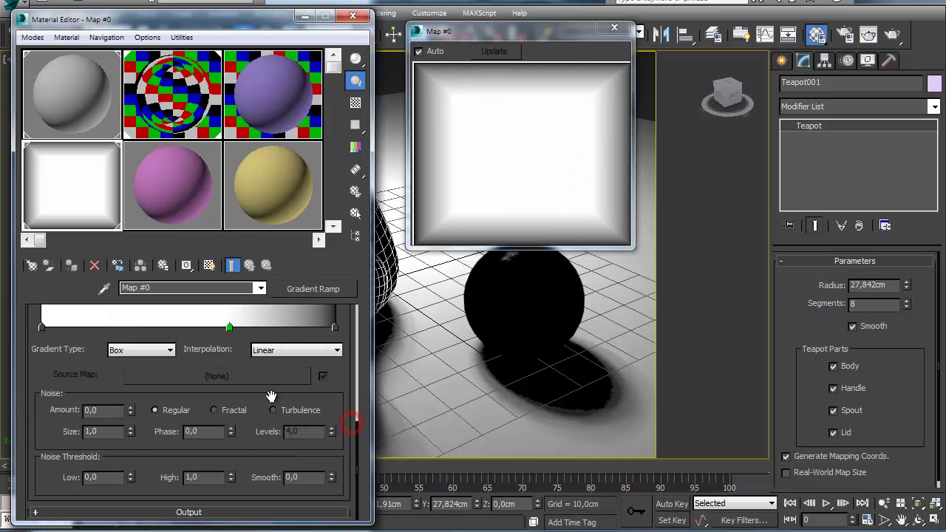
left_click(238, 513)
left_click(304, 333)
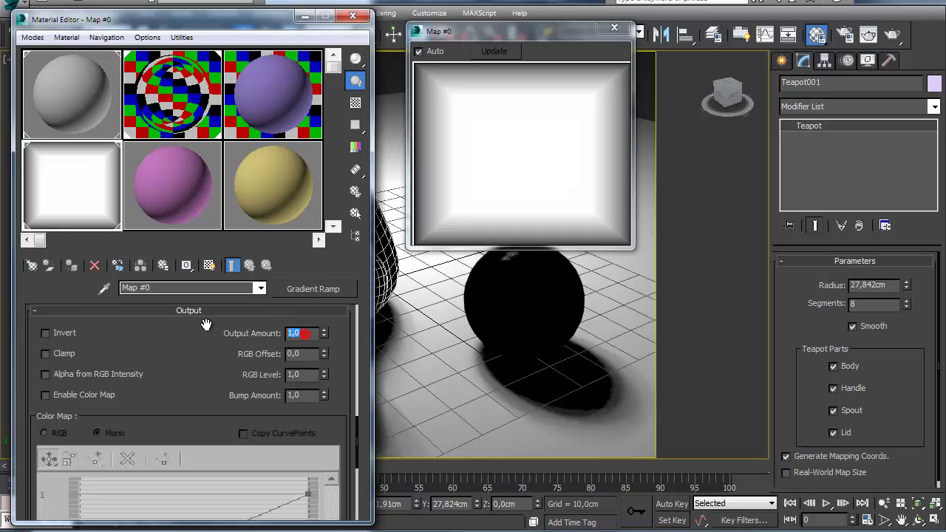
type("70")
key("Return")
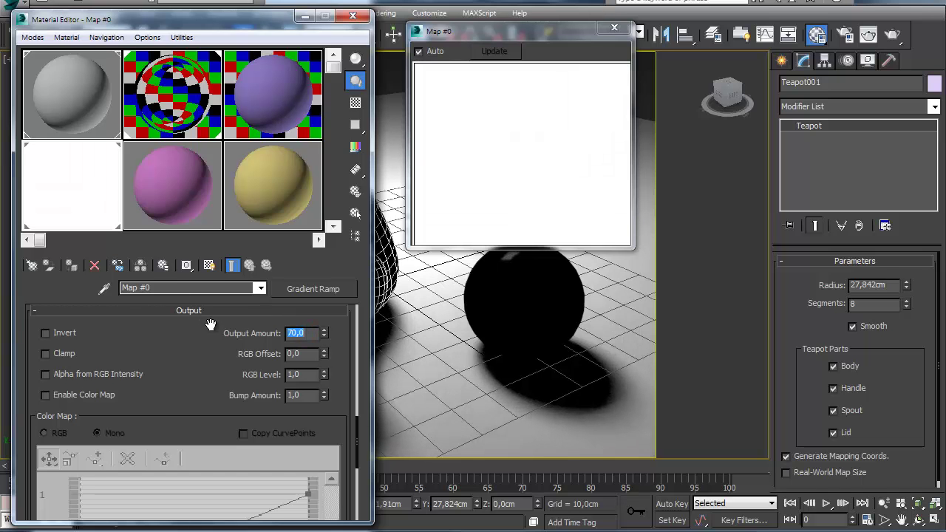
Darken the Gradient Ramp's middle flag at position 64 to grey (163, 163, 163).
scroll(198, 352, "up", 10)
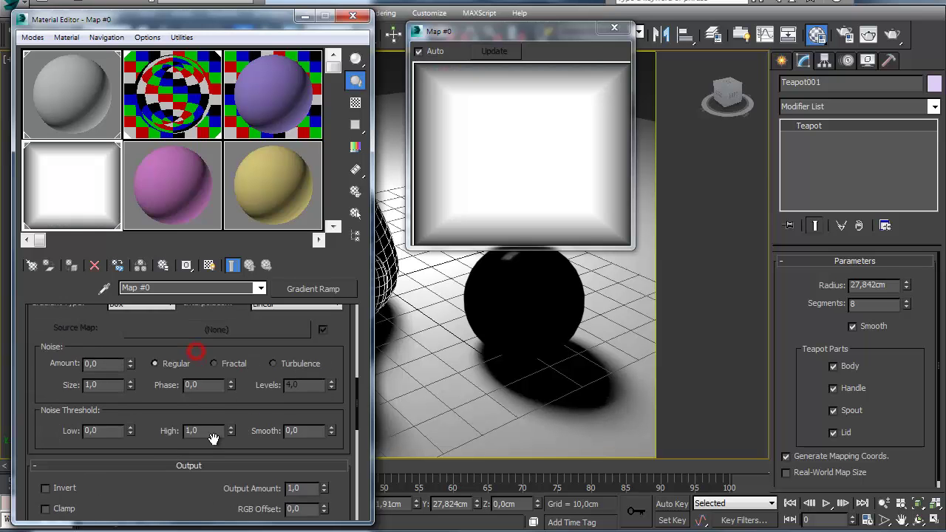
double_click(229, 436)
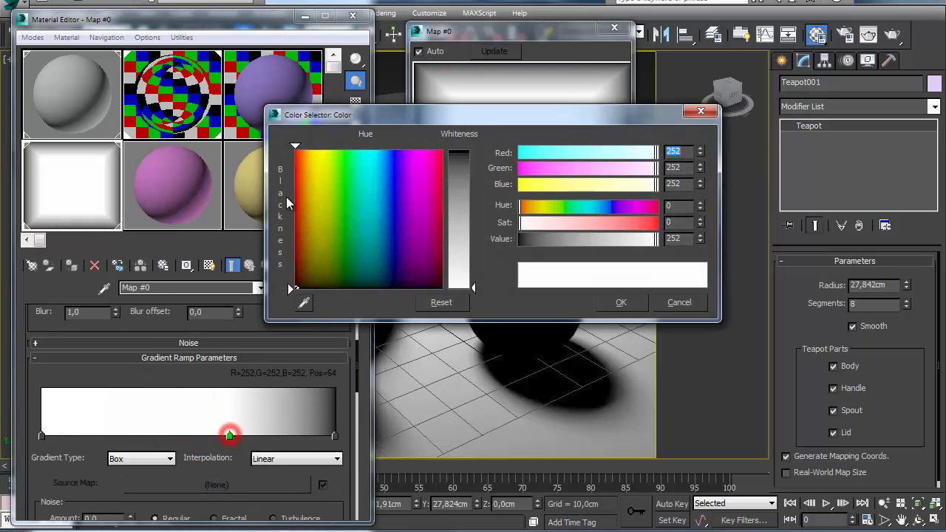
left_click(474, 241)
left_click(617, 302)
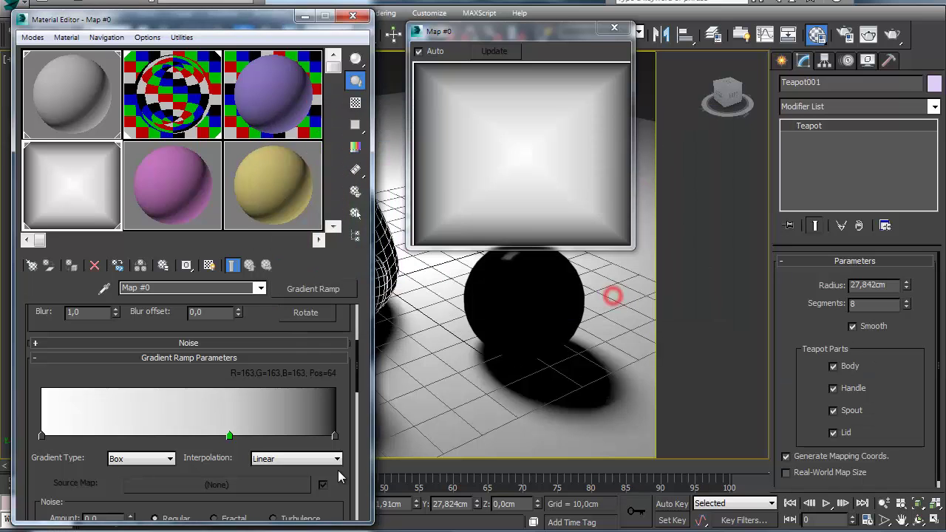
left_click(334, 436)
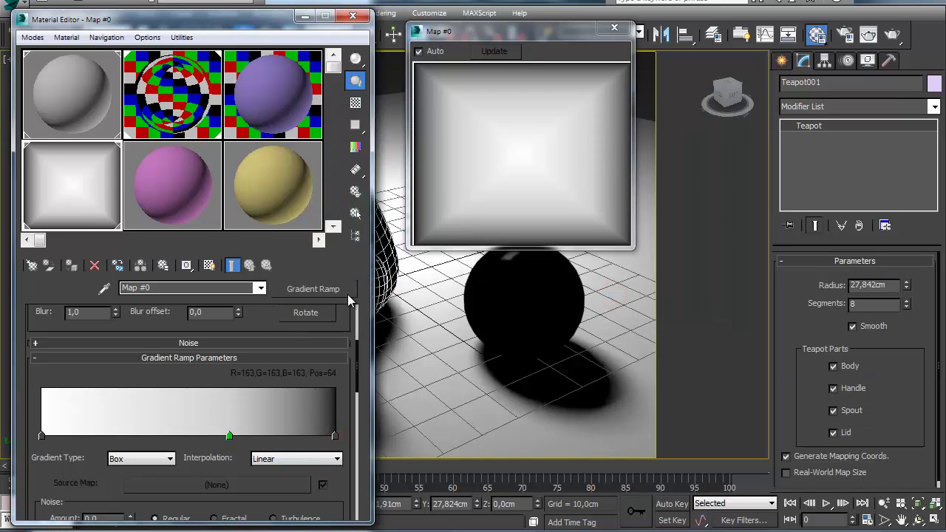
Close the Material Editor, render the teapot and sphere under the darker gradient light, and dismiss the render window.
left_click(352, 16)
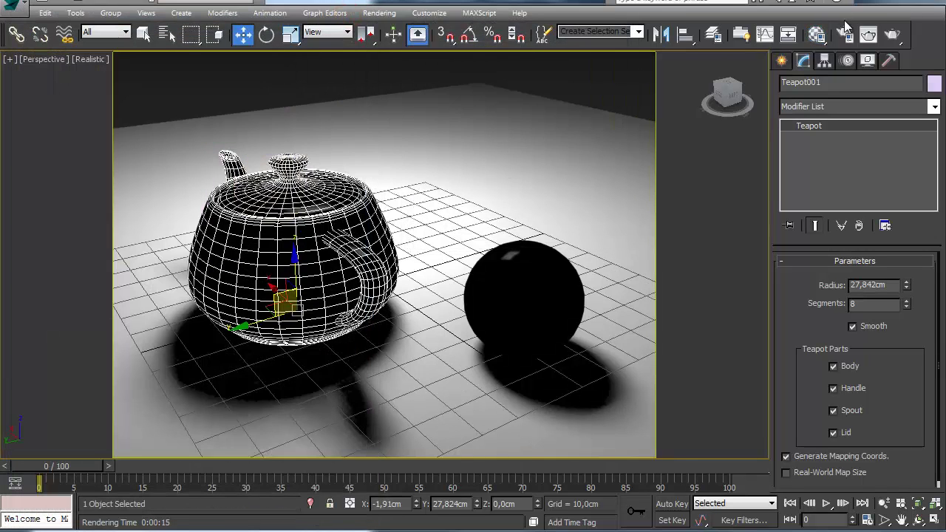
left_click(868, 34)
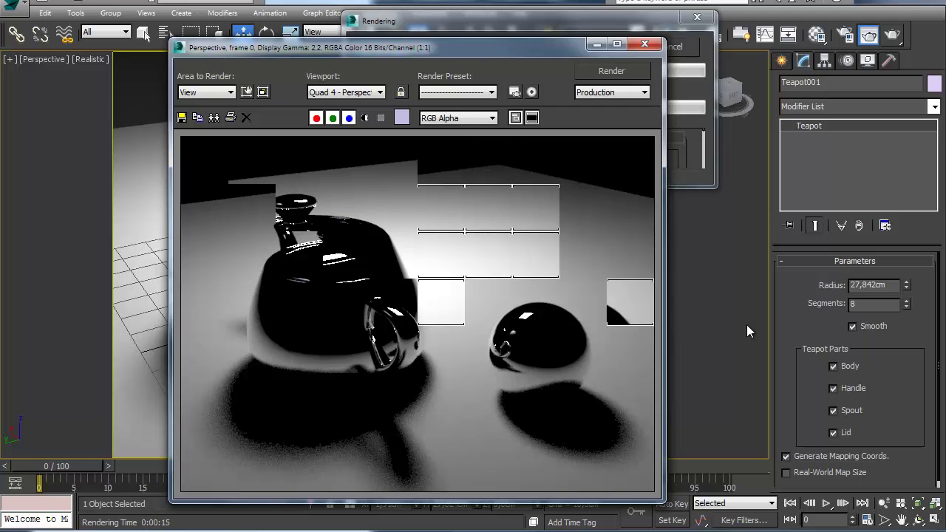
left_click(601, 44)
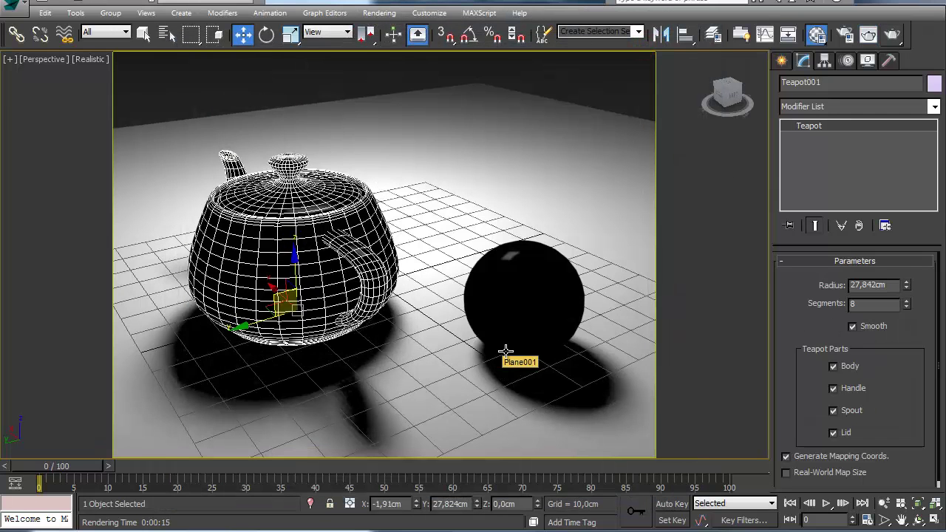
Try an Output Amount of 5 on the Gradient Ramp, then close the preview and the Material Editor.
key("m")
scroll(263, 414, "down", 10)
scroll(277, 390, "up", 3)
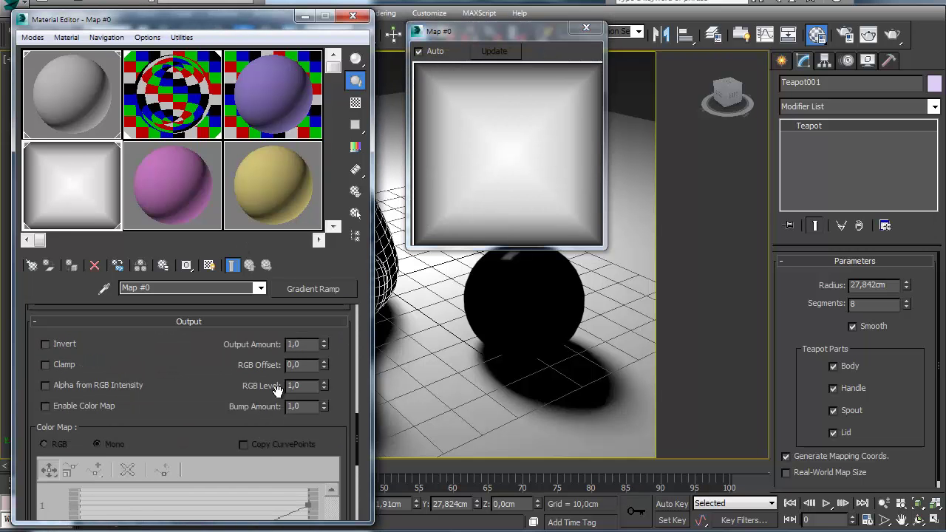
double_click(303, 344)
type("70")
key("Return")
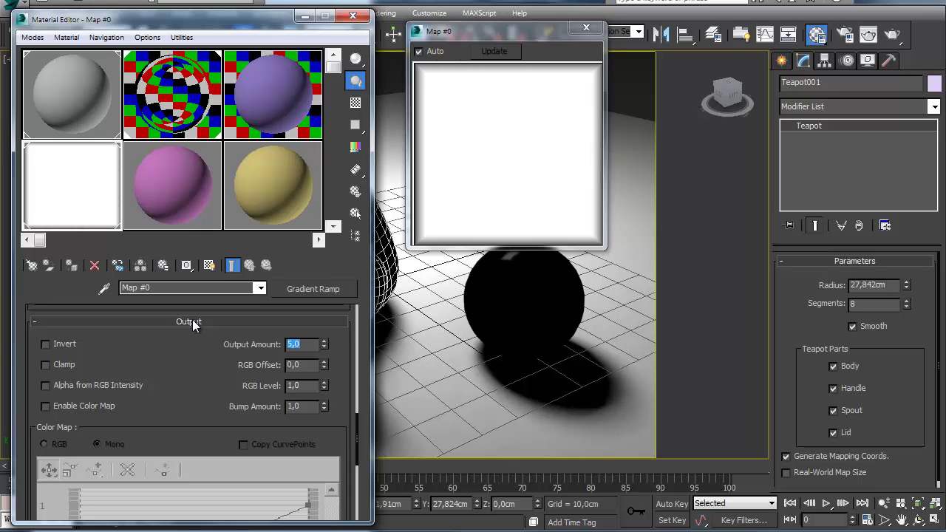
left_click(583, 28)
left_click(353, 15)
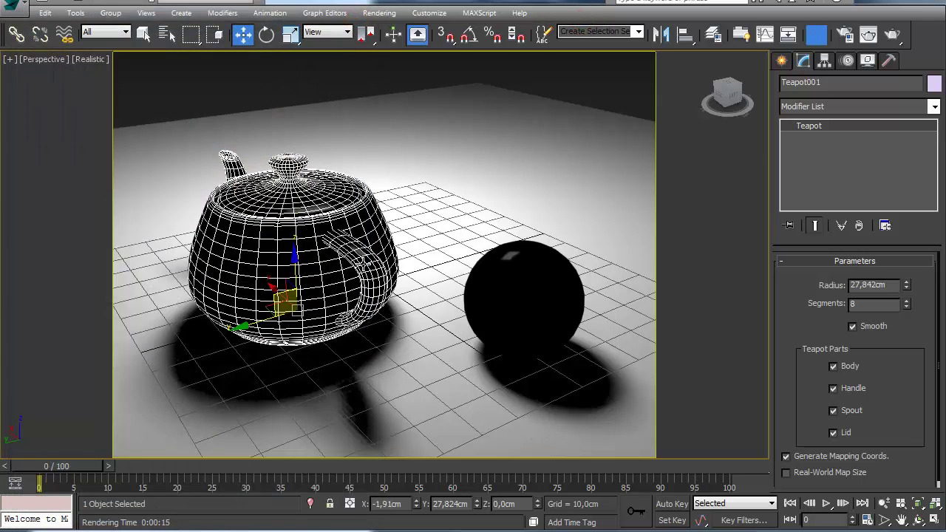
Restore the Gradient Ramp's Output Amount to 1 and close the Material Editor.
key("m")
scroll(275, 377, "down", 10)
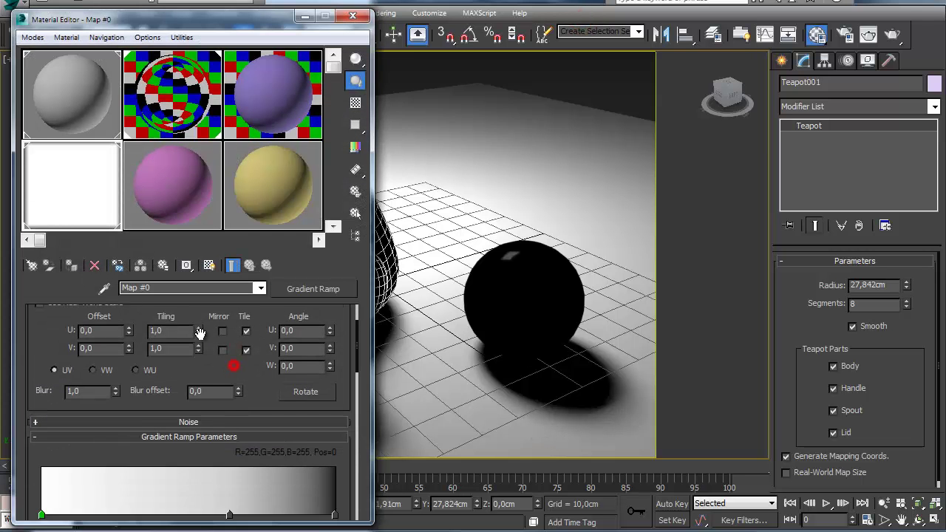
type("1")
key("Return")
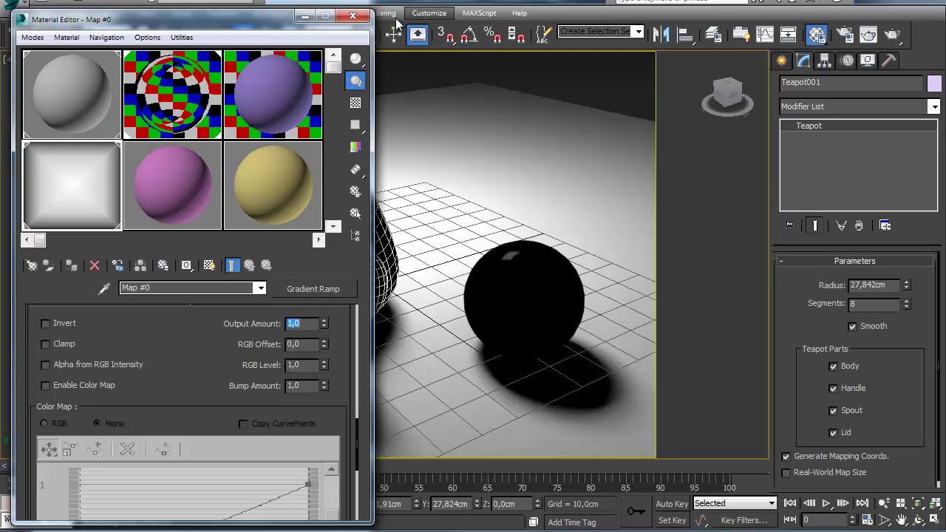
left_click(364, 16)
Select the VRayLight above the teapot and set its intensity Multiplier to 5.
scroll(420, 262, "down", 5)
middle_click_drag(400, 89, 385, 181)
left_click(367, 163)
left_click_drag(802, 287, 812, 420)
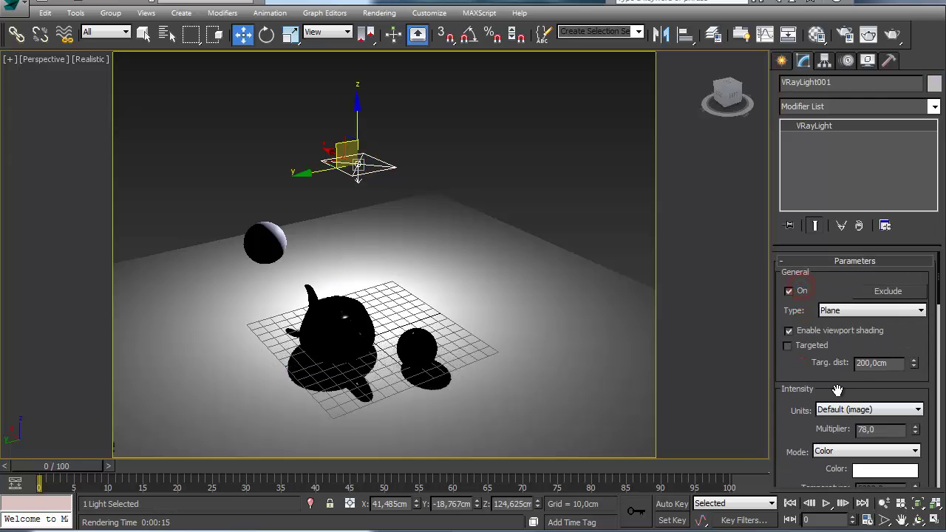
scroll(884, 352, "down", 3)
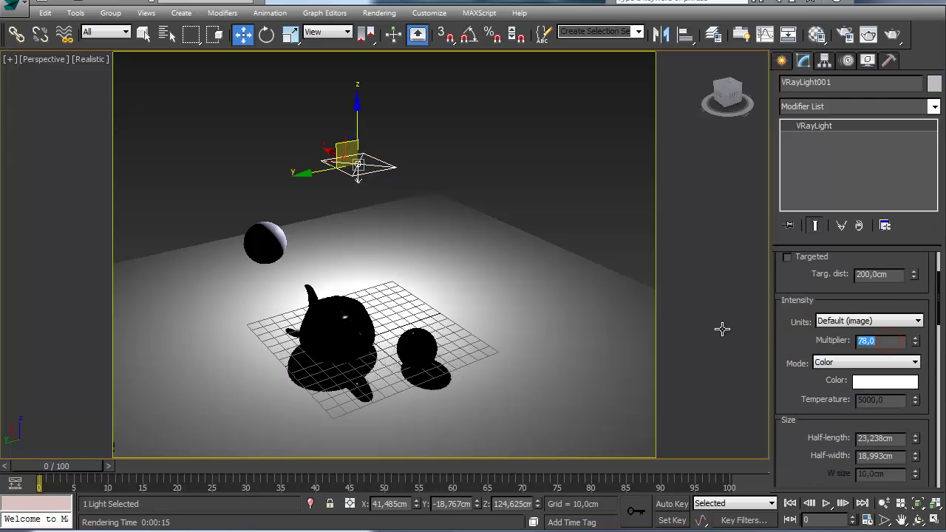
type("56")
key("Return")
type("5")
key("Return")
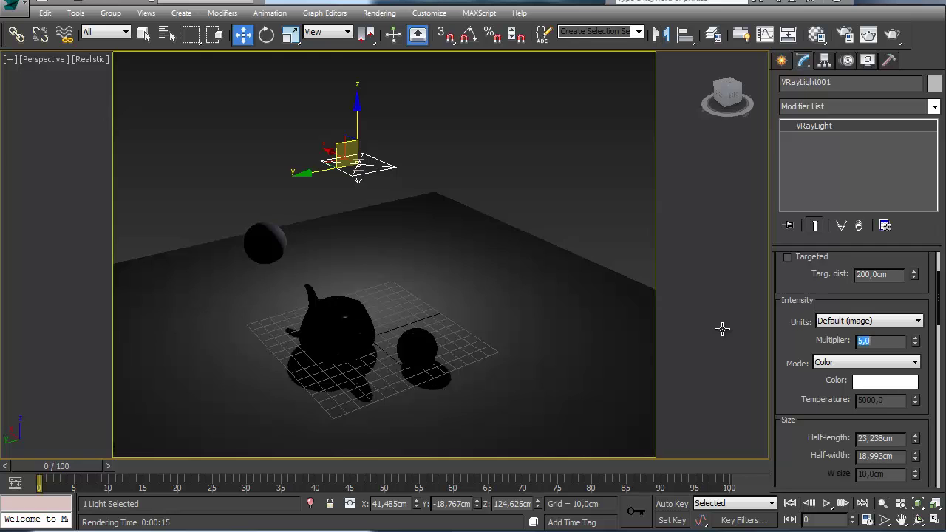
Select the sphere beside the teapot, render a close view of both objects, and close the render window.
scroll(440, 350, "up", 6)
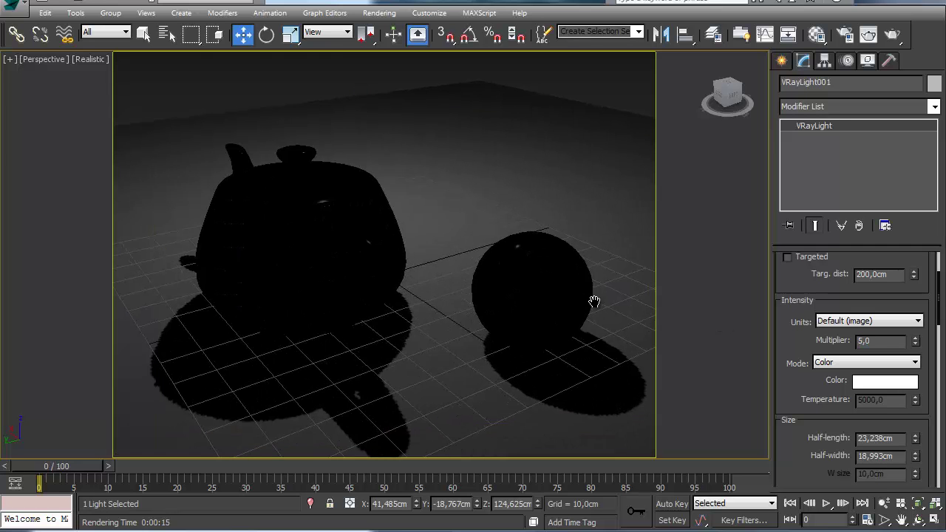
left_click(500, 288)
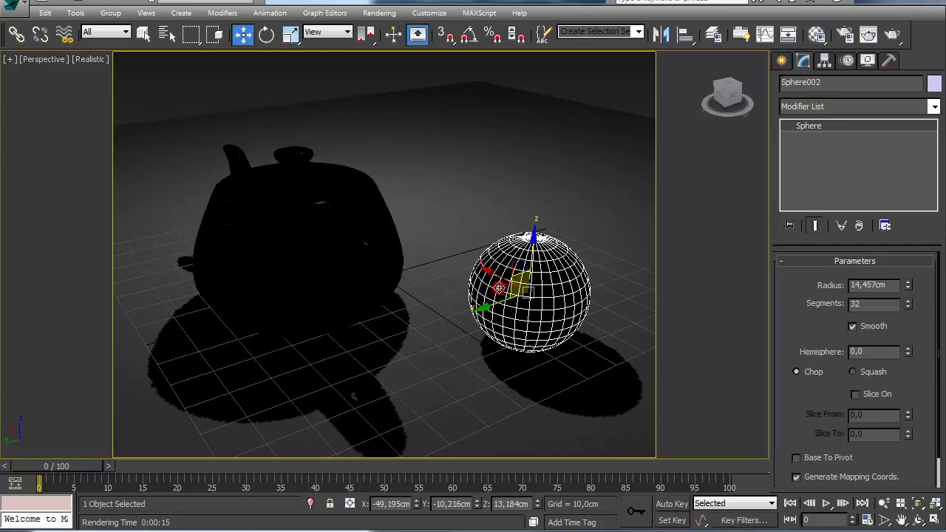
key("shift+q")
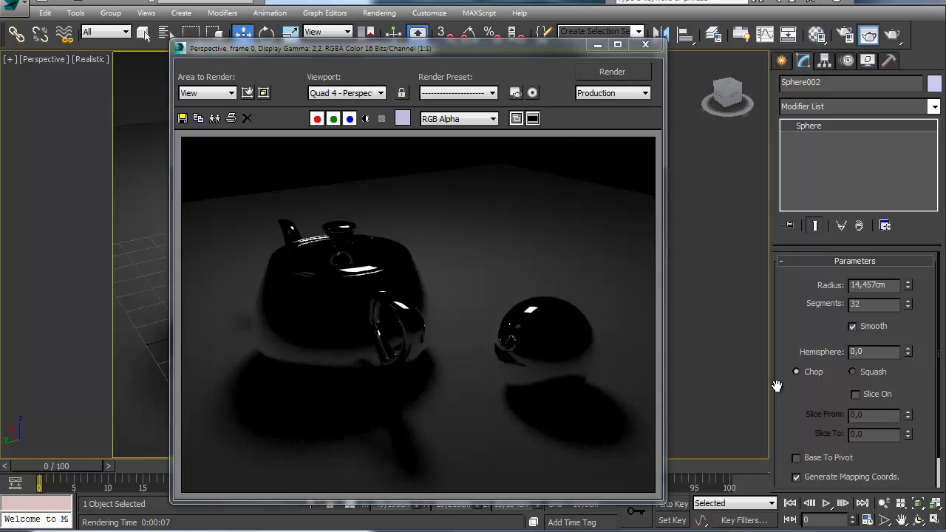
left_click(646, 45)
Reselect the VRayLight above the teapot and set its intensity Multiplier to 1.
left_click(791, 294)
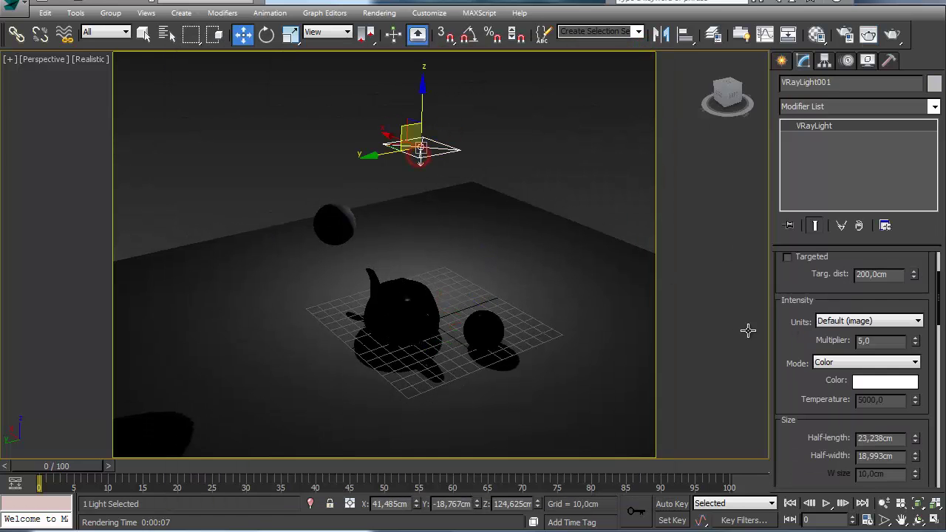
left_click_drag(783, 340, 781, 359)
type("1")
key("Return")
scroll(416, 328, "up", 6)
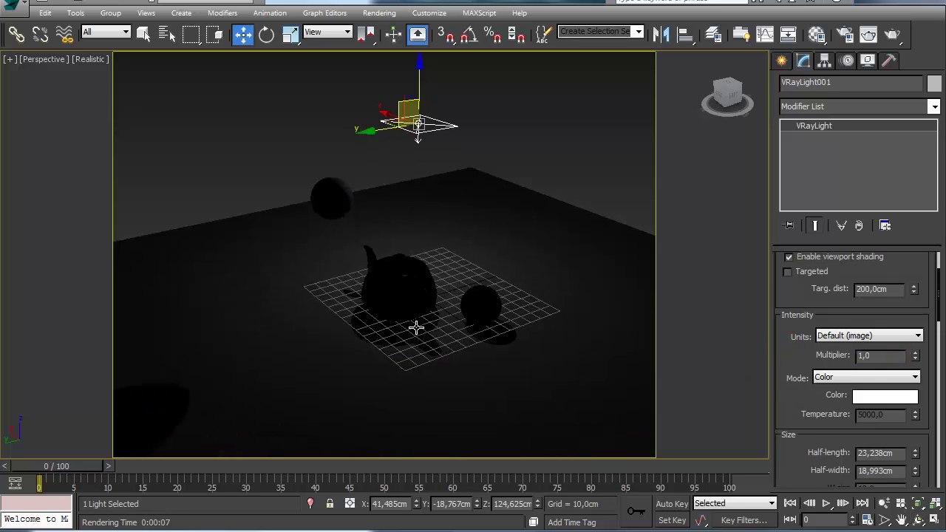
Set the Output Amount of the light's Gradient Ramp map to 5 in the Material Editor.
left_click(818, 31)
scroll(229, 389, "down", 10)
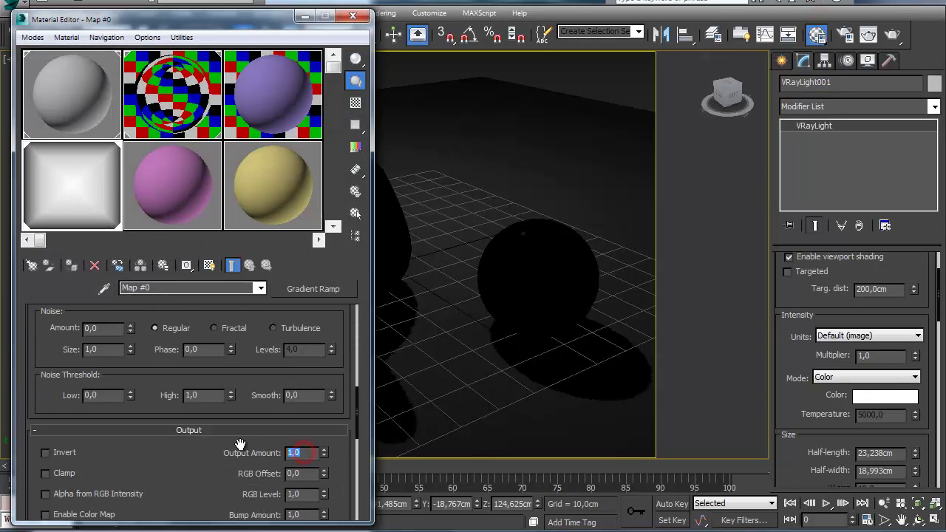
type("5")
key("Return")
Render the scene lit by the boosted gradient texture, then close the render window and the Material Editor.
left_click(872, 33)
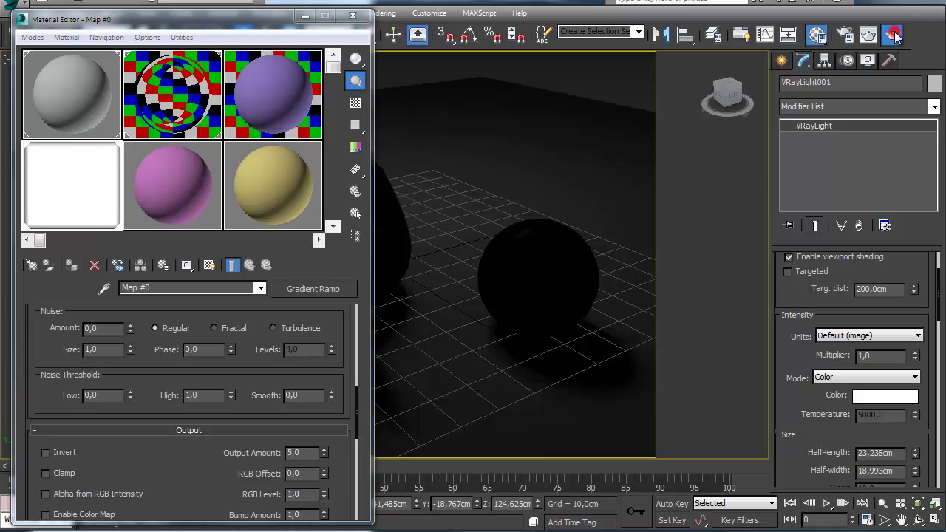
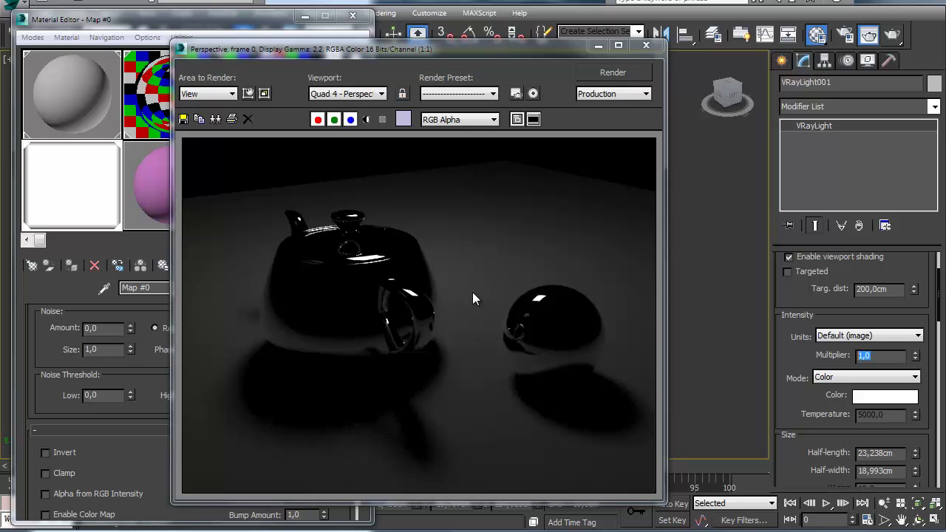
left_click(646, 46)
left_click(358, 14)
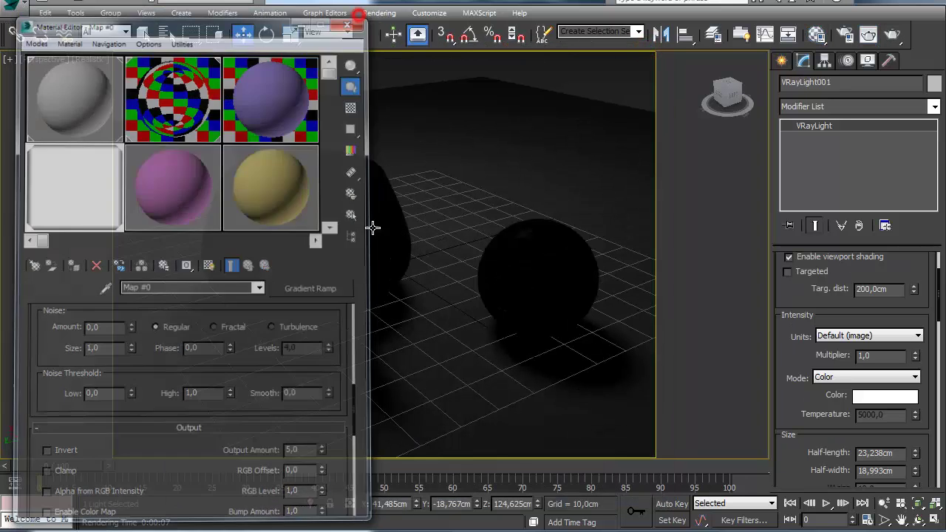
Reopen the Material Editor and examine the VRayLight's Texture settings, including Resolution and Adaptiveness.
key("m")
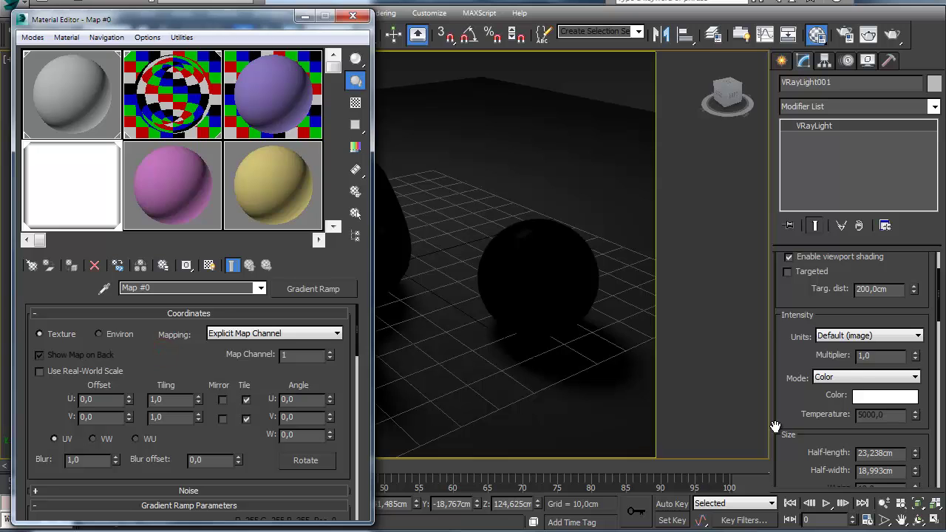
scroll(784, 414, "down", 5)
scroll(799, 387, "down", 5)
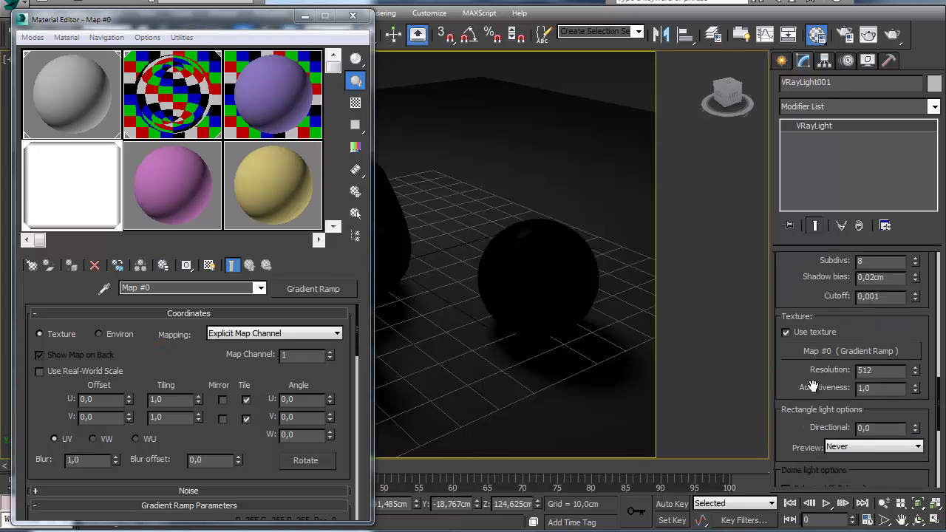
scroll(779, 388, "down", 2)
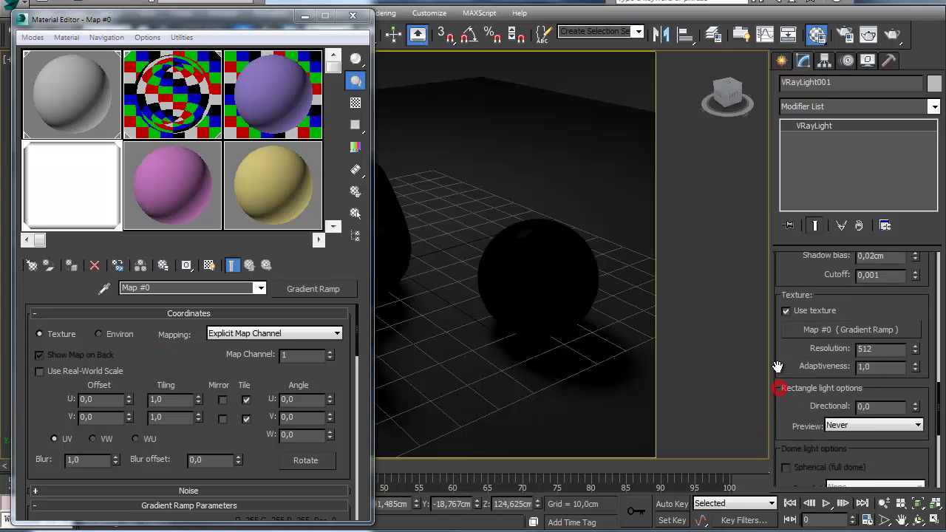
double_click(881, 344)
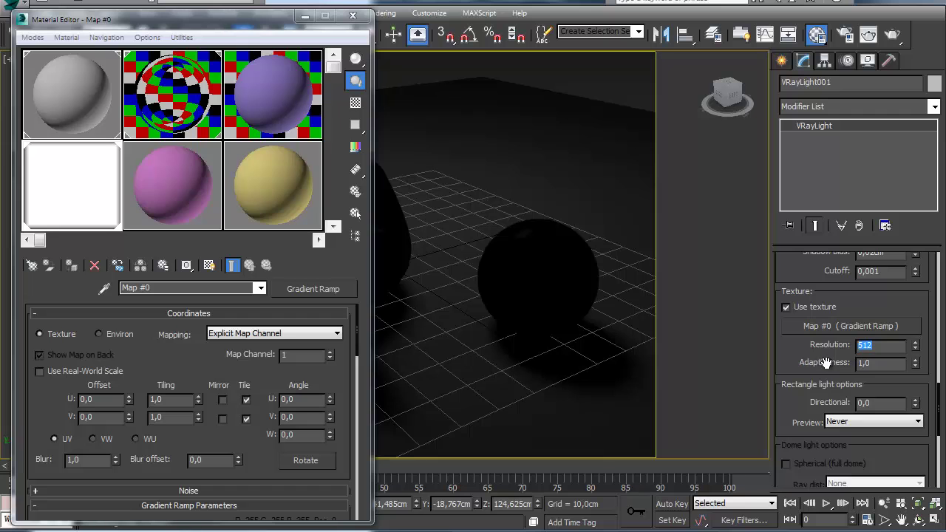
left_click_drag(799, 377, 799, 373)
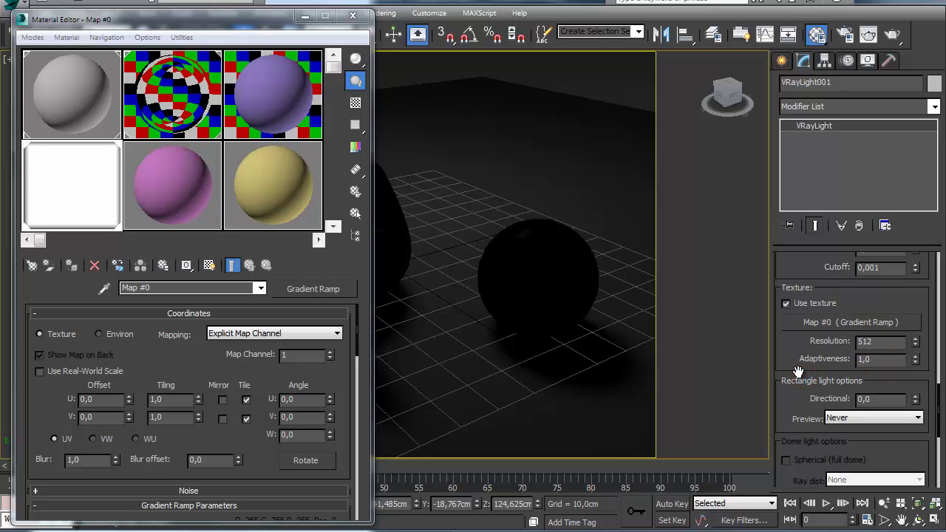
double_click(873, 360)
Change the Gradient Ramp's gradient type to Radial.
scroll(141, 362, "down", 5)
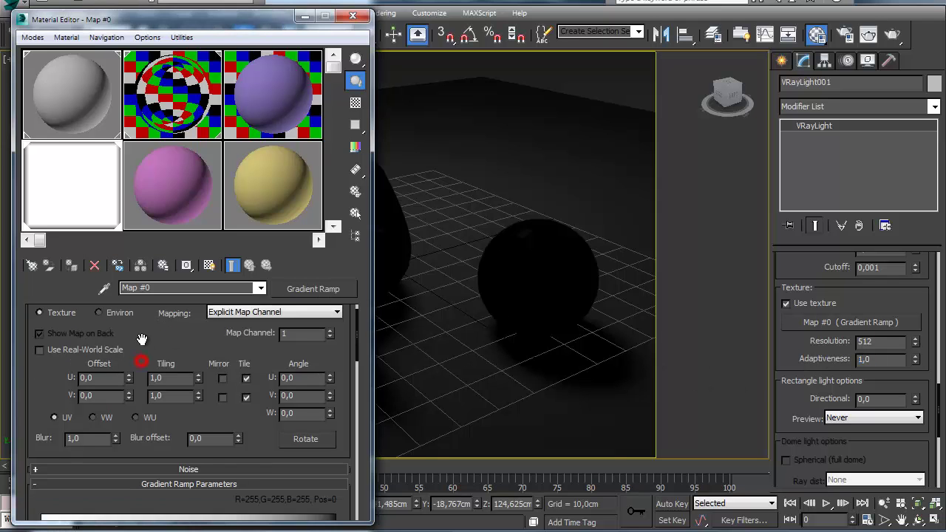
left_click(121, 447)
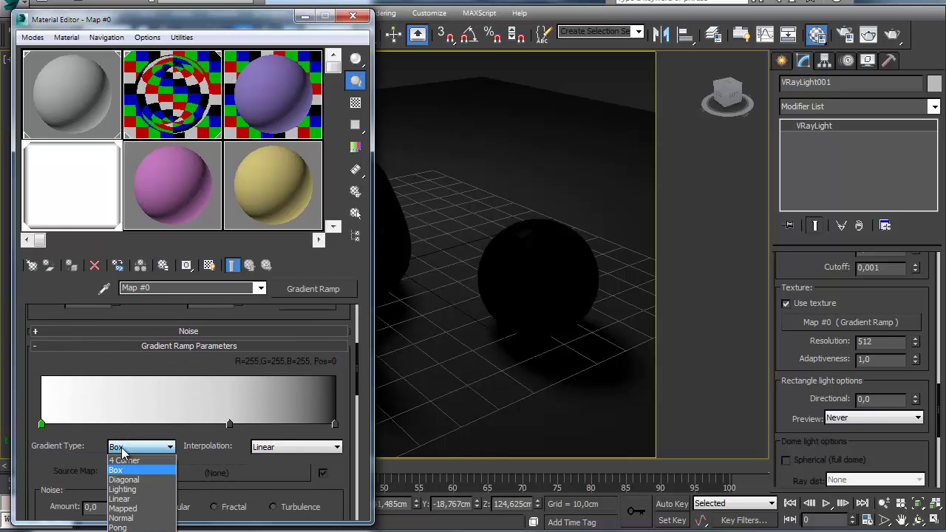
left_click(123, 518)
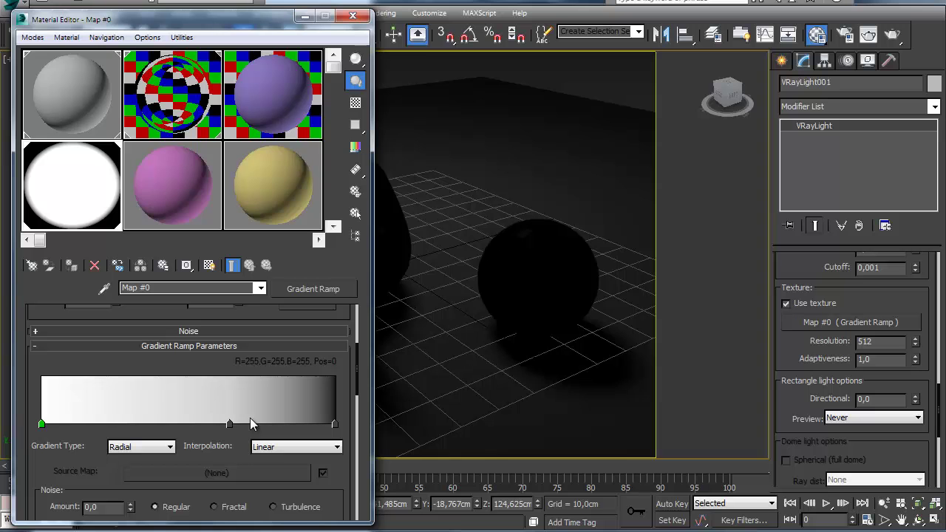
Sharpen the radial gradient into a white disc with the middle flag moved beside a black flag at position 35, and render the scene.
left_click_drag(229, 424, 140, 425)
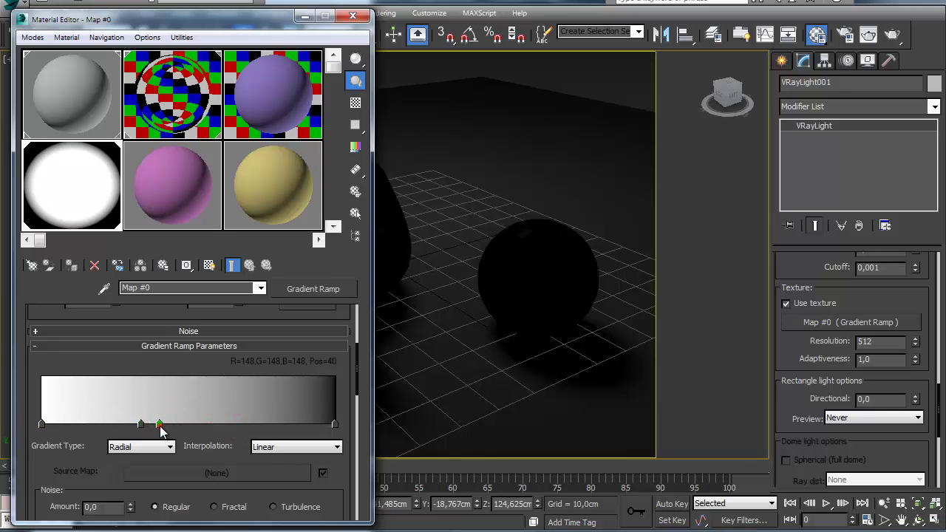
double_click(159, 424)
left_click_drag(458, 221, 462, 148)
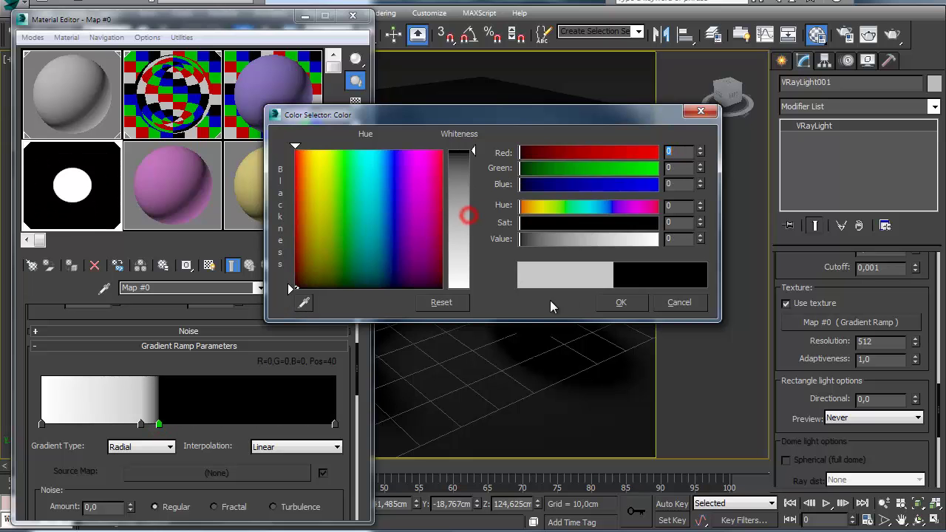
left_click(619, 305)
mouse_move(140, 425)
left_mouse_down()
mouse_move(132, 425)
mouse_move(154, 424)
mouse_move(143, 424)
left_mouse_up()
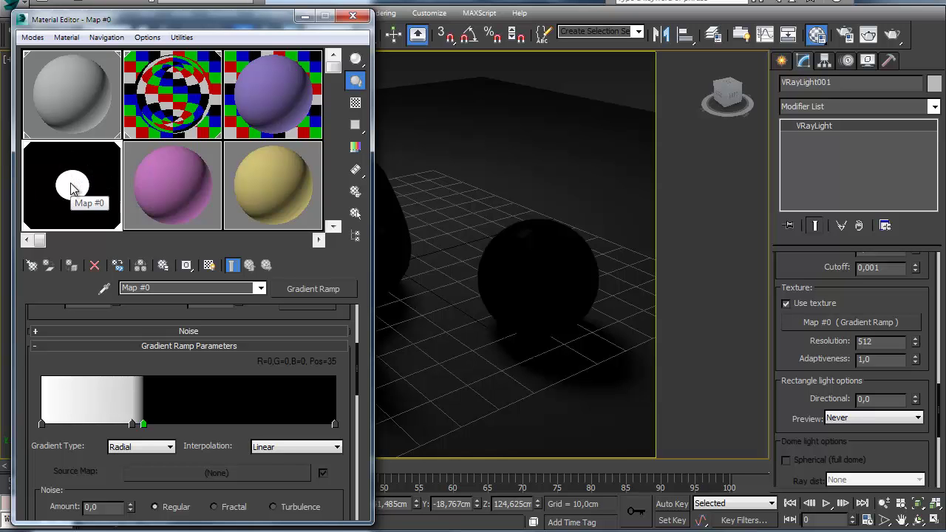
left_click(352, 15)
key("shift+q")
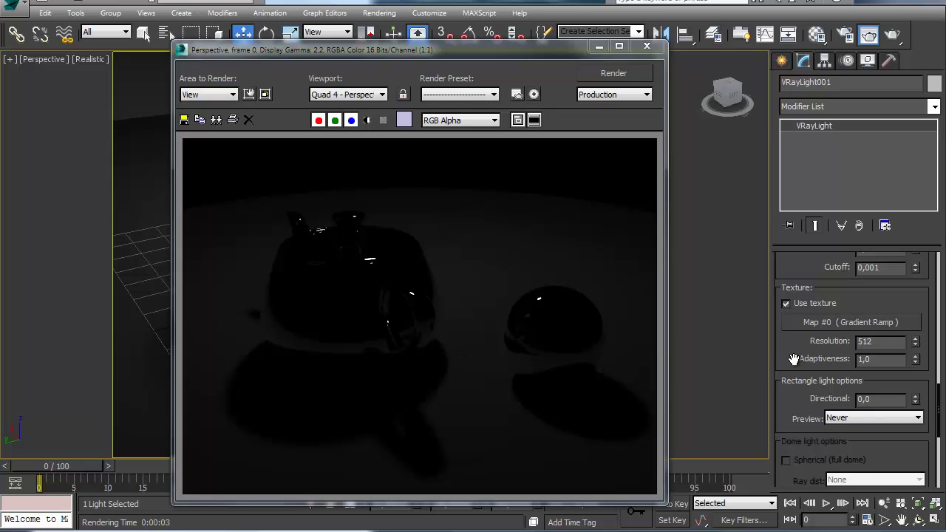
Set the VRayLight's Half-length and Half-width to 25 cm and render the scene again.
scroll(793, 359, "up", 10)
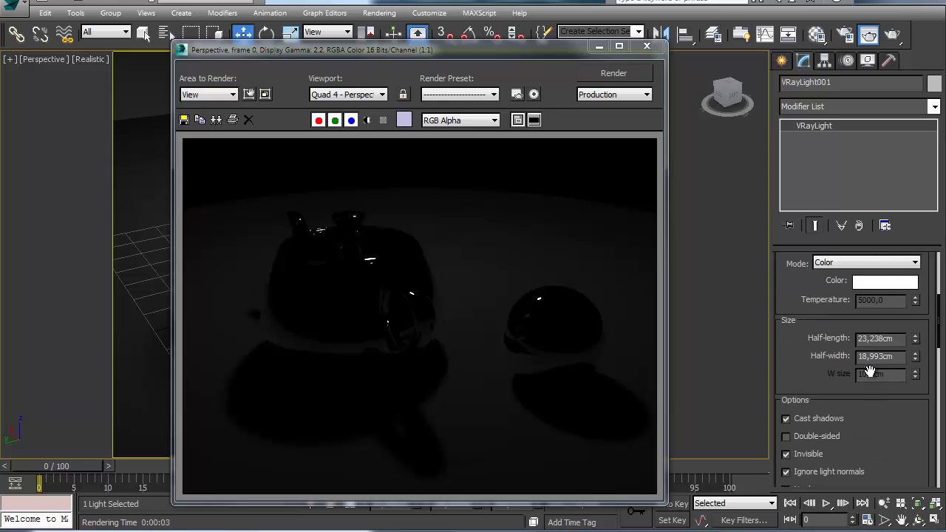
double_click(897, 338)
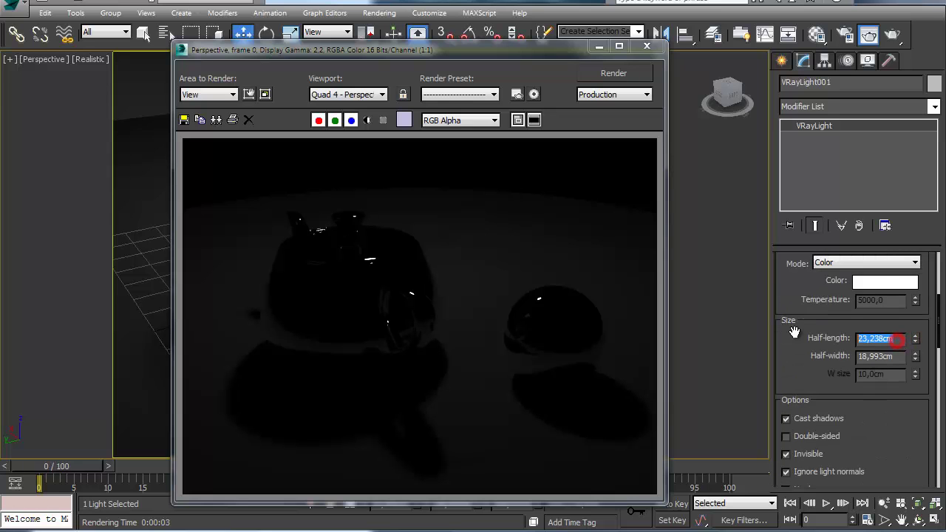
type("25")
key("Tab")
type("25")
key("Return")
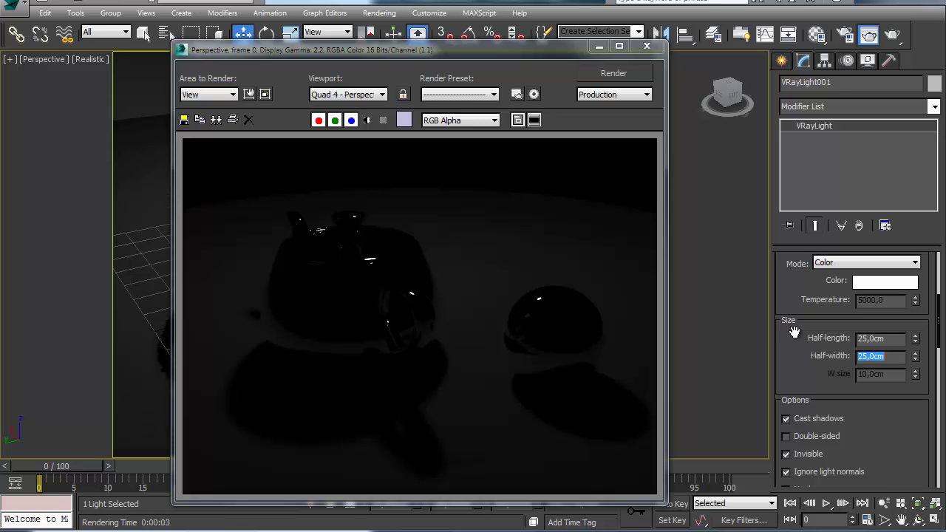
left_click(613, 77)
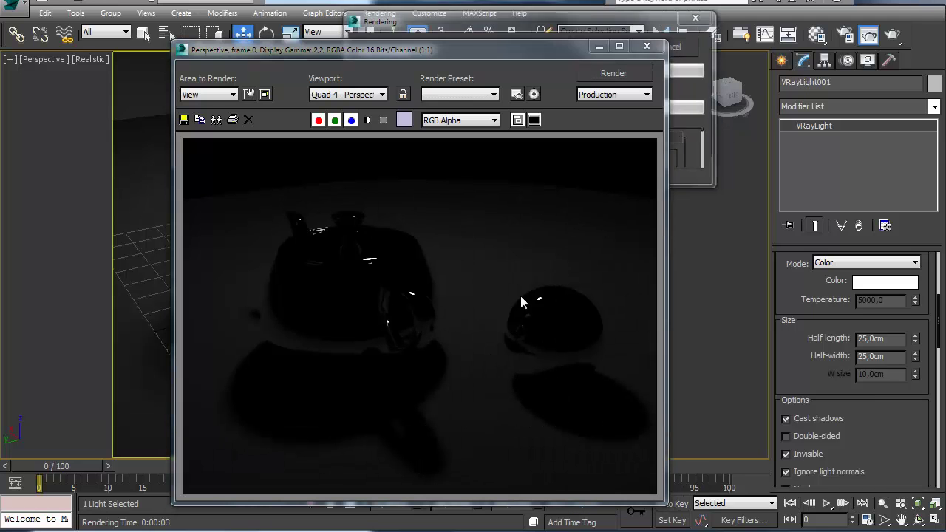
left_click(647, 46)
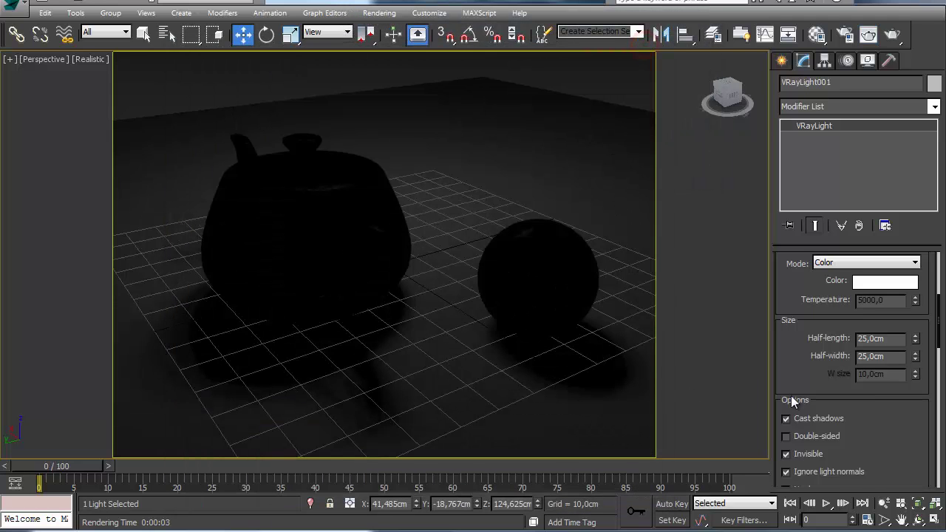
Render the scene with the light texture's Adaptiveness at 0, and restore it to 1.0 for a comparison render.
scroll(791, 395, "down", 10)
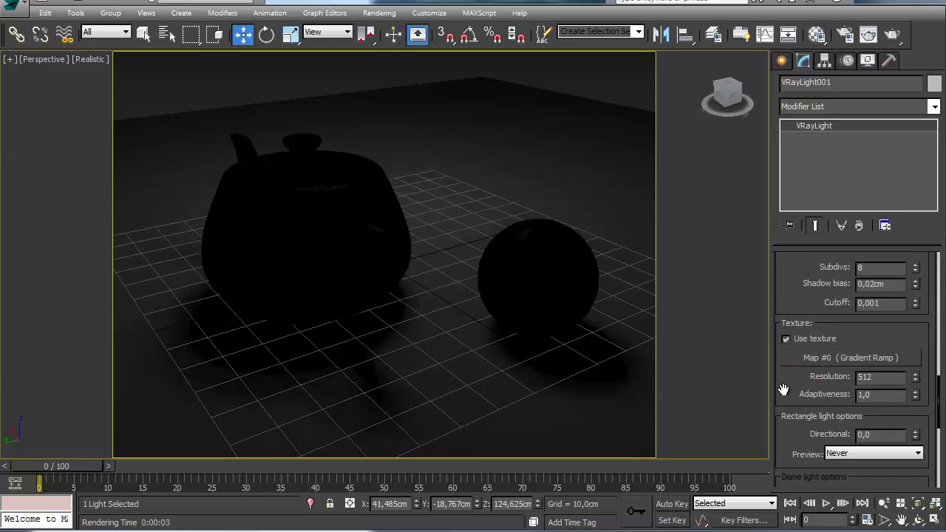
left_click_drag(783, 390, 785, 330)
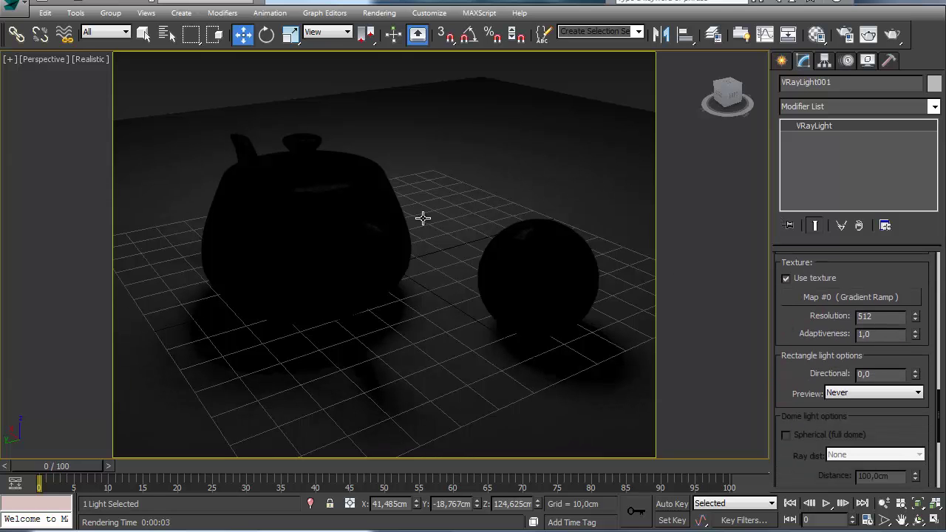
right_click(916, 338)
left_click(891, 33)
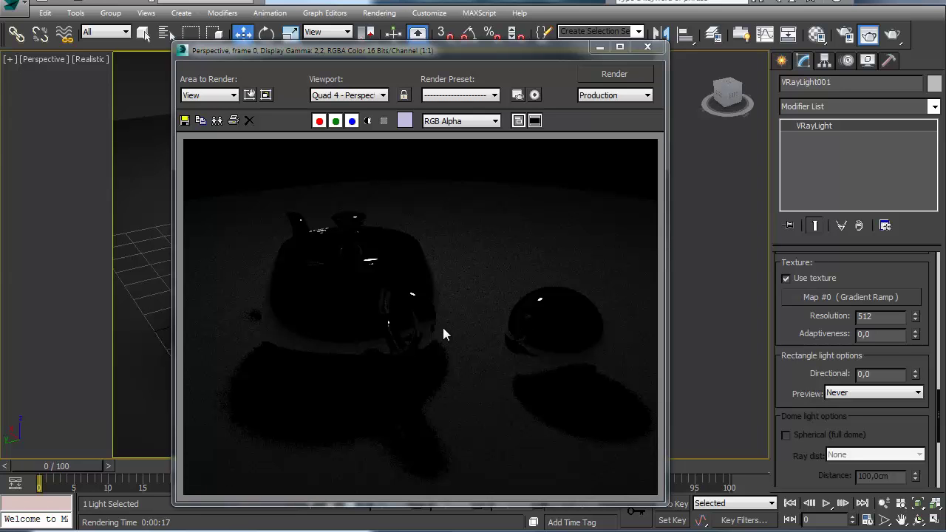
double_click(886, 336)
left_click(628, 71)
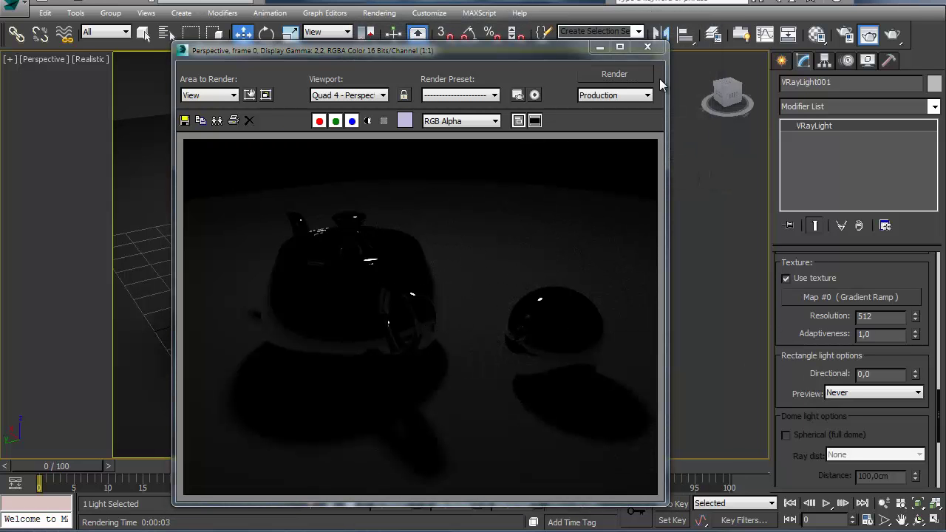
Set the Output Amount of the light's Gradient Ramp map to 70 and render the brighter lighting.
left_click(818, 37)
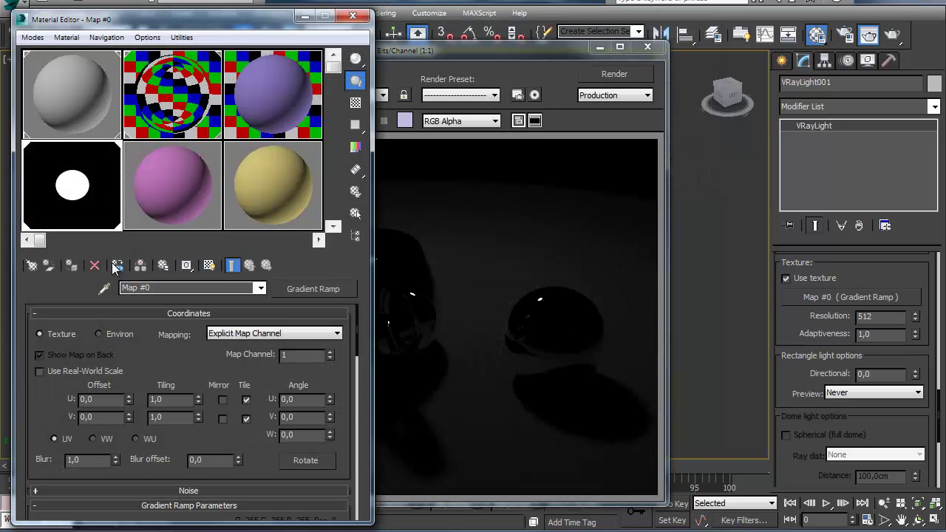
scroll(185, 369, "down", 5)
scroll(196, 348, "down", 6)
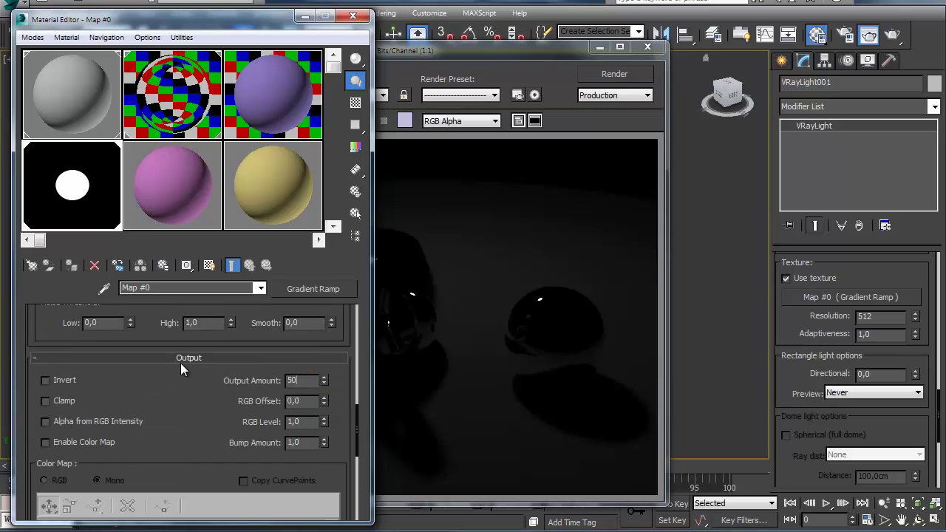
type("70")
key("Return")
left_click(613, 73)
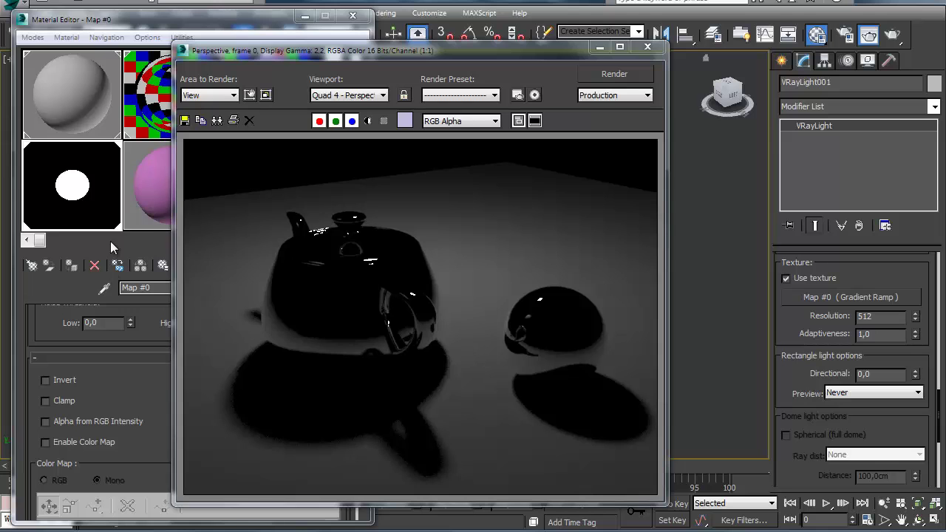
left_click(123, 393)
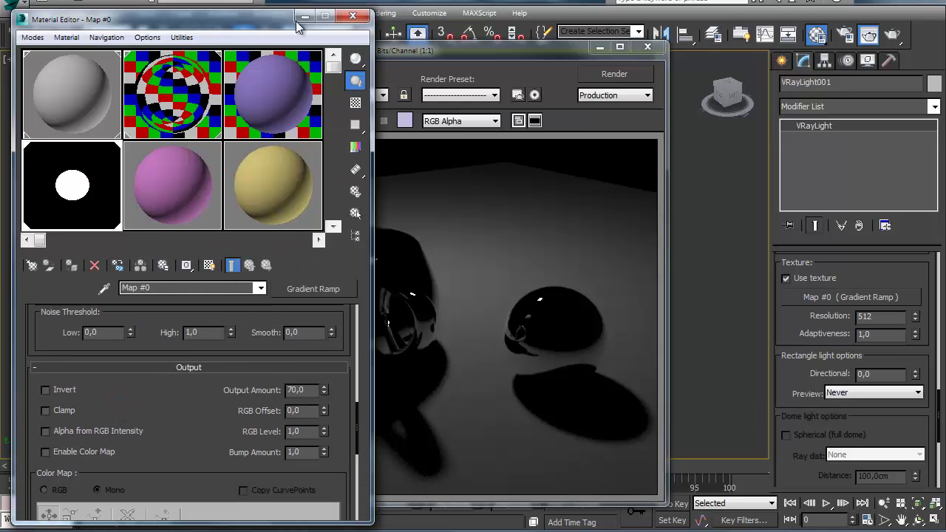
left_click(352, 20)
Set the rectangle light's Directional value to 1.0 and render the scene with the light and all objects in view.
left_click_drag(797, 397, 789, 221)
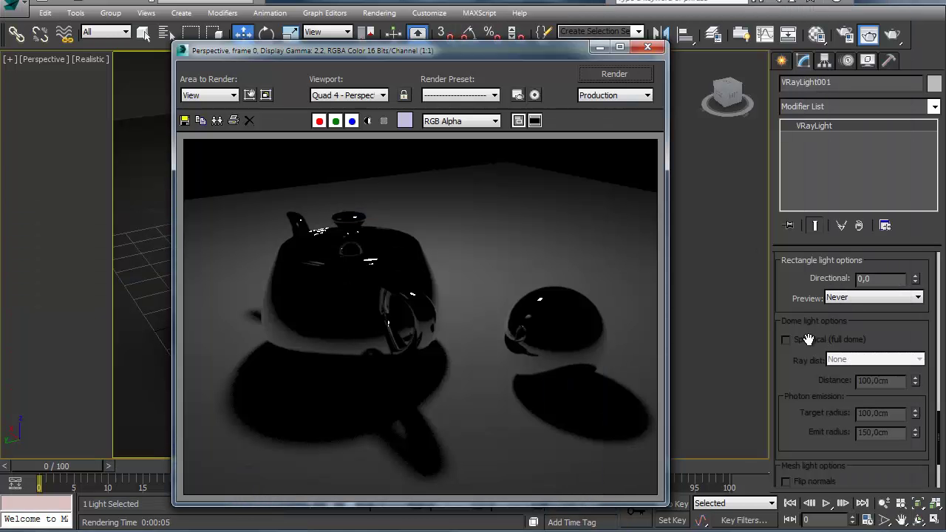
left_click(801, 381)
left_click(641, 48)
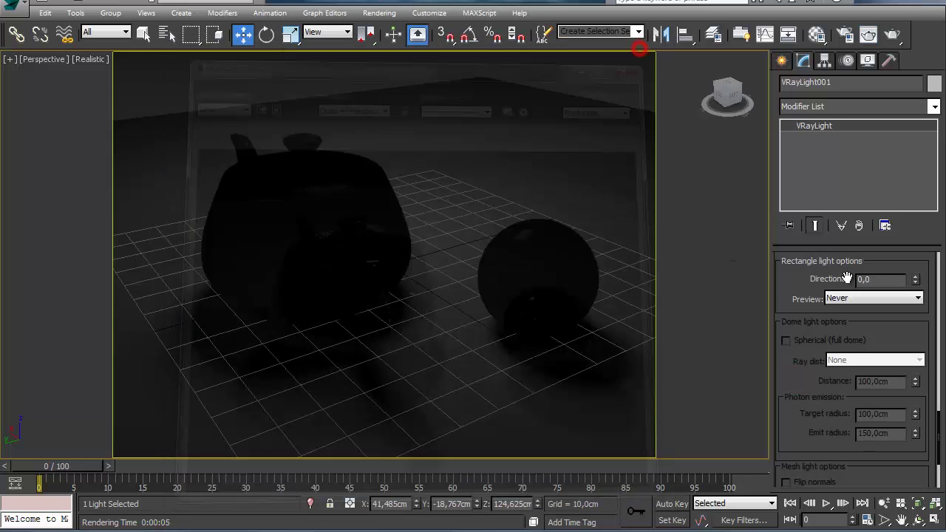
left_click_drag(879, 279, 785, 281)
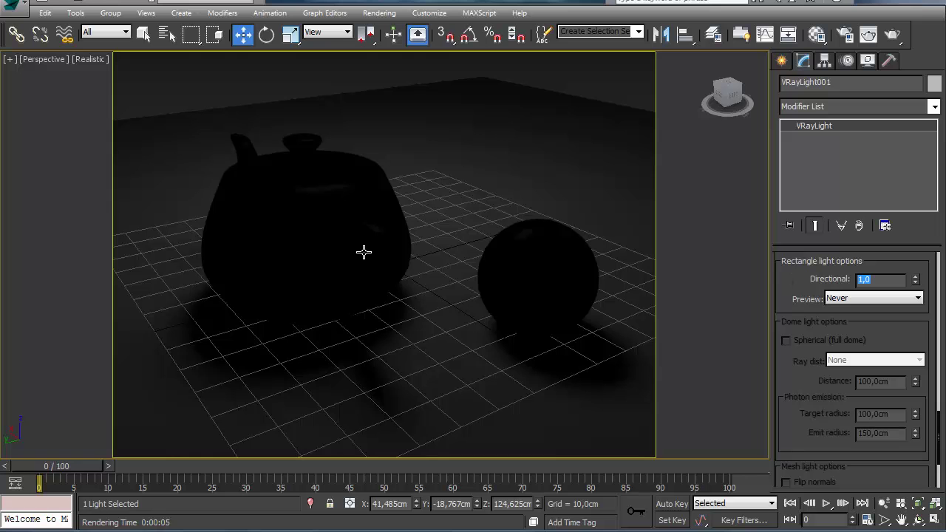
scroll(348, 261, "down", 6)
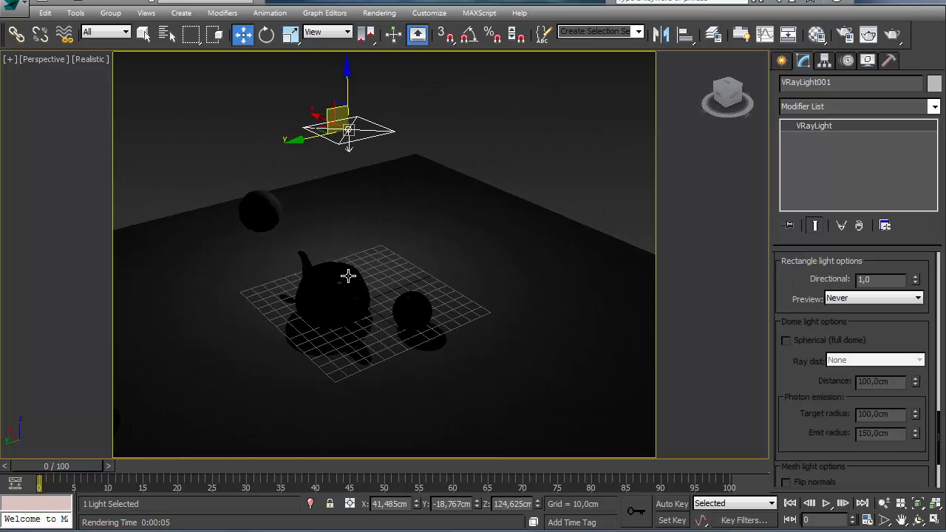
scroll(348, 274, "up", 3)
middle_click_drag(348, 274, 346, 299)
key("shift+q")
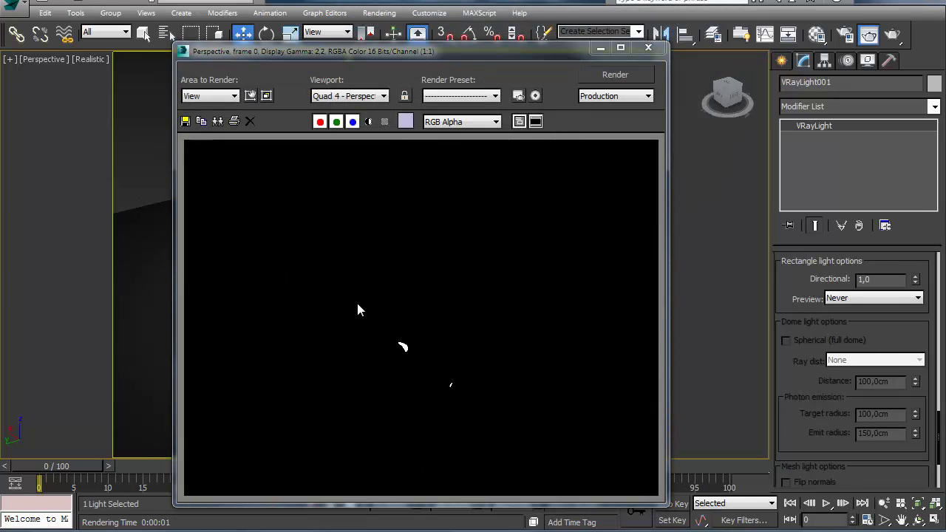
left_click(649, 49)
Set the rectangle light's directional Preview to Always and inspect the light's beam outline around the teapot.
left_click(859, 297)
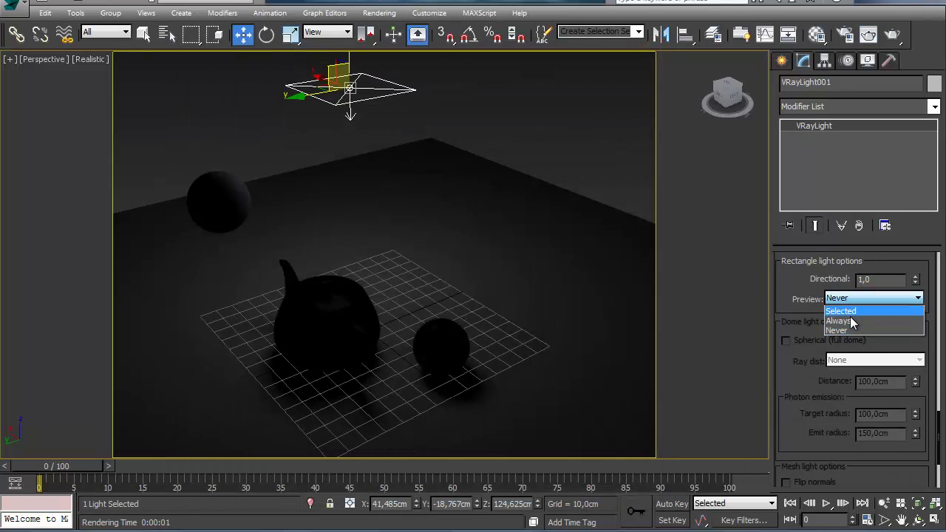
left_click(853, 322)
middle_click_drag(401, 323, 452, 333, "alt")
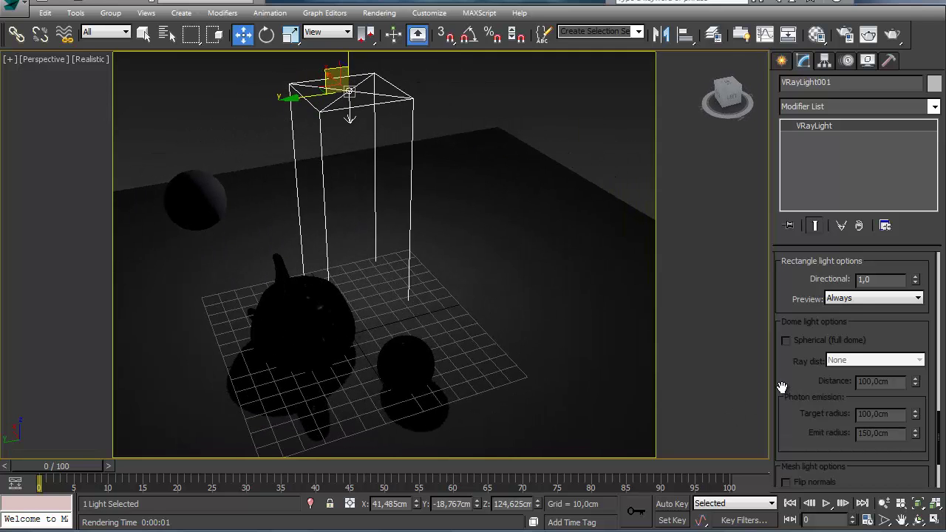
Set the light's Directional value to 0.5 and test-render the wider beam.
left_click_drag(785, 385, 788, 397)
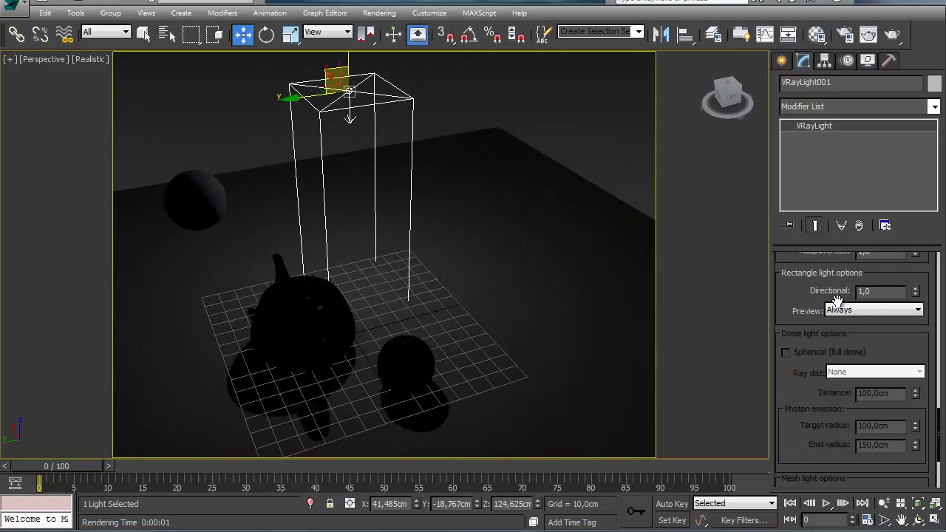
left_click_drag(873, 290, 788, 288)
type(",")
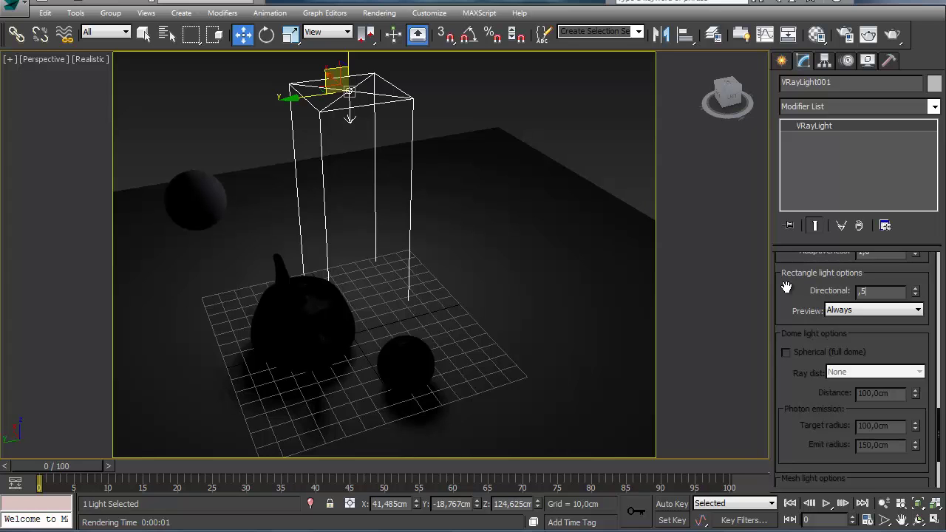
type("5")
key("Return")
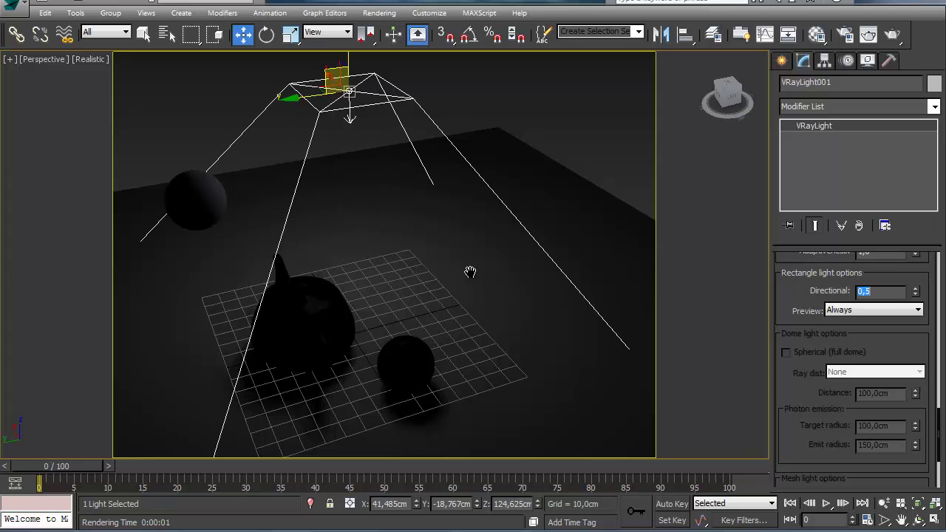
key("shift+q")
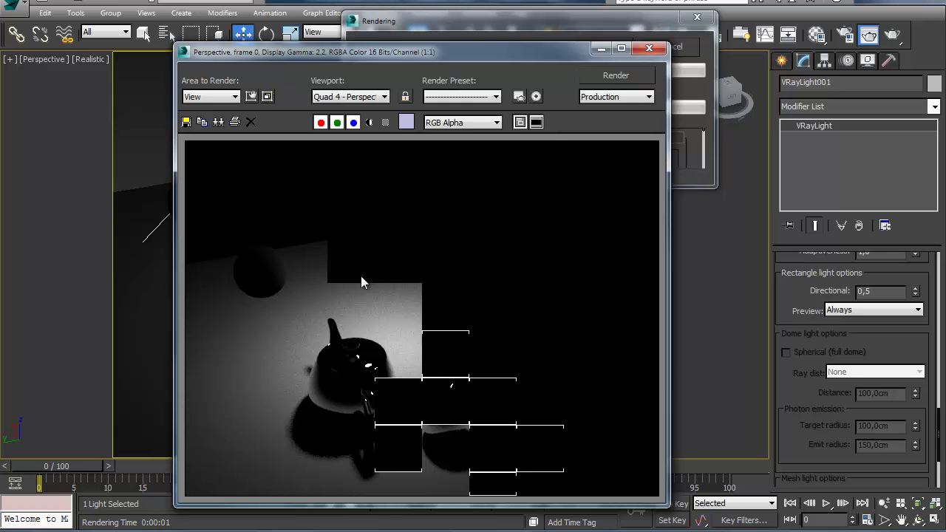
left_click(688, 45)
left_click(649, 48)
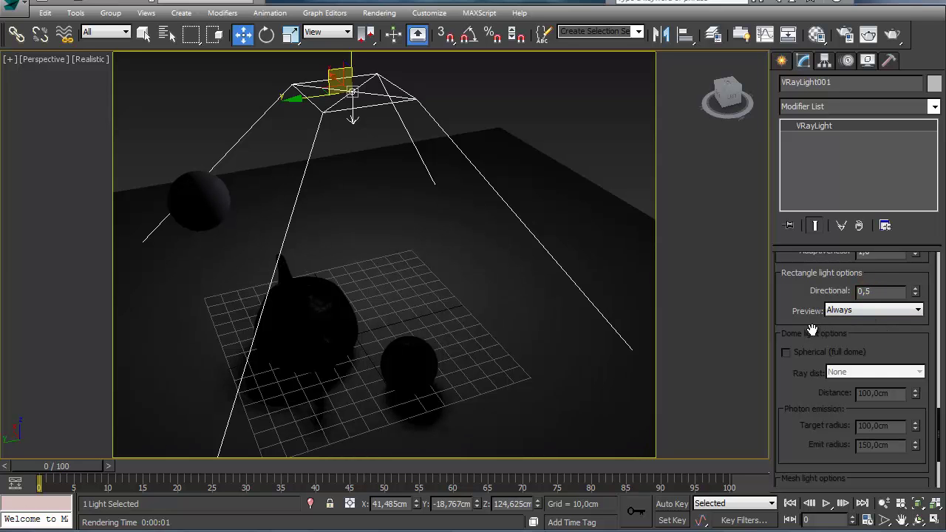
Set the light's Directional value to 0.95 and render the narrowed beam.
key("Return")
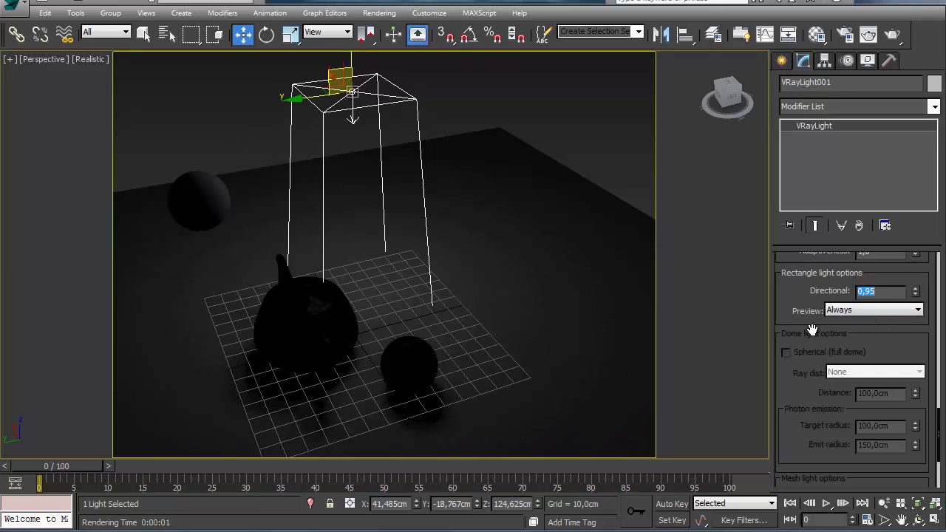
left_click(869, 34)
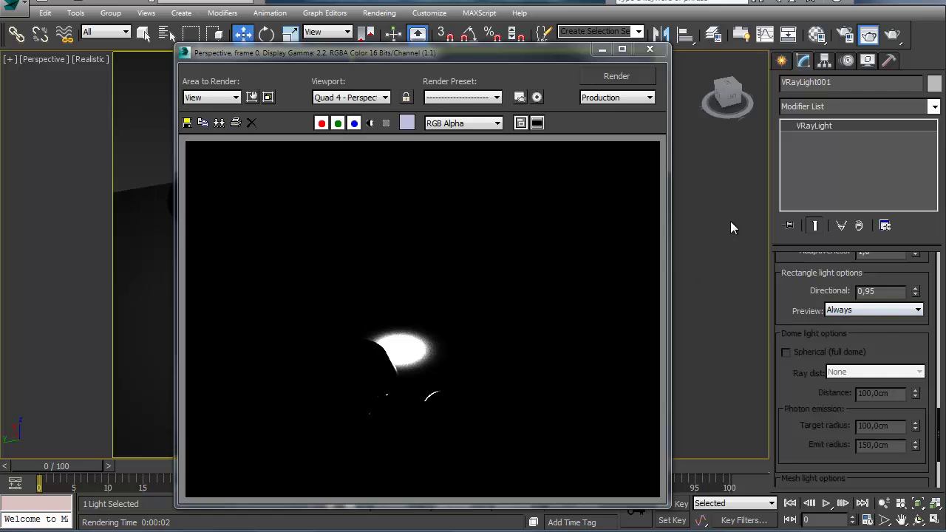
left_click(650, 49)
Turn off the Gradient Ramp texture for the VRayLight.
middle_click_drag(433, 278, 471, 275)
scroll(850, 325, "up", 5)
scroll(865, 363, "up", 6)
scroll(871, 346, "down", 8)
scroll(838, 382, "down", 3)
scroll(836, 385, "up", 4)
left_click(787, 270)
Set the untextured light's Directional value to 1.0 and render its parallel beam.
left_click_drag(780, 368, 780, 333)
left_click_drag(878, 332, 781, 333)
type("1")
key("Return")
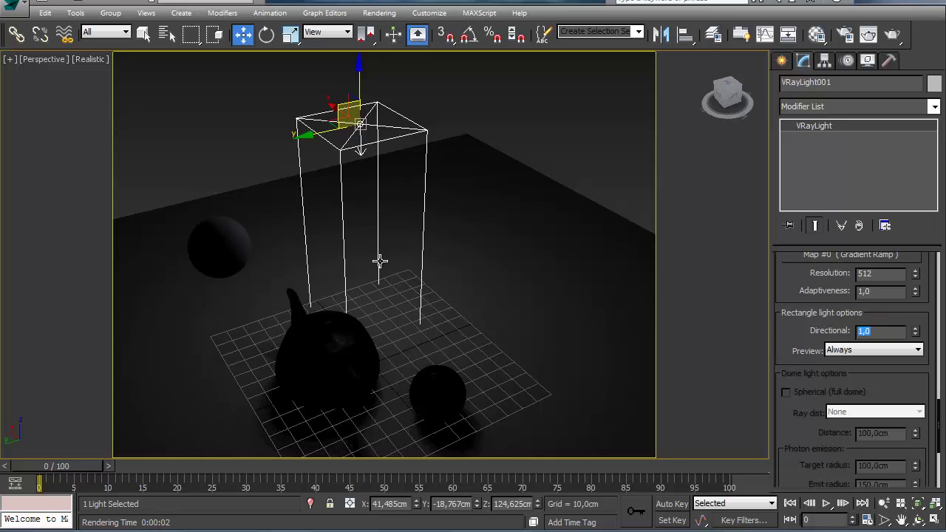
left_click(869, 34)
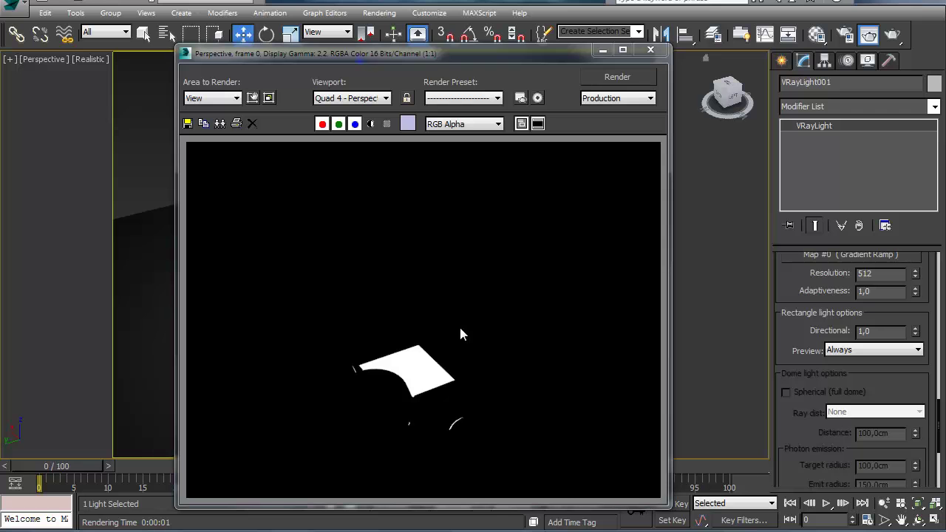
left_click_drag(790, 339, 792, 363)
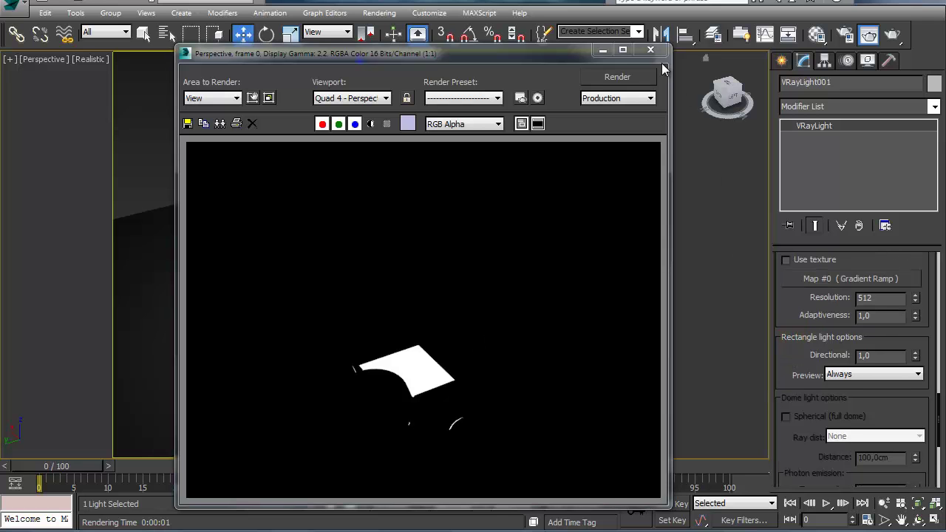
left_click(651, 51)
Set the untextured light's Directional value to 0.5.
left_click(874, 355)
type(",5")
key("Return")
middle_click_drag(539, 319, 549, 311)
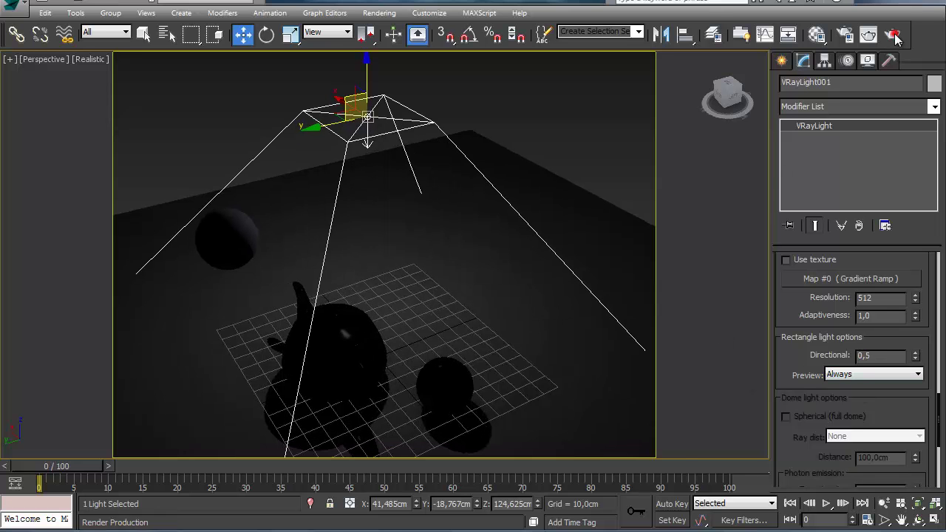
Render the scene at Directional 0.5 and again with the untextured light's Directional value set to 1.0.
left_click(869, 35)
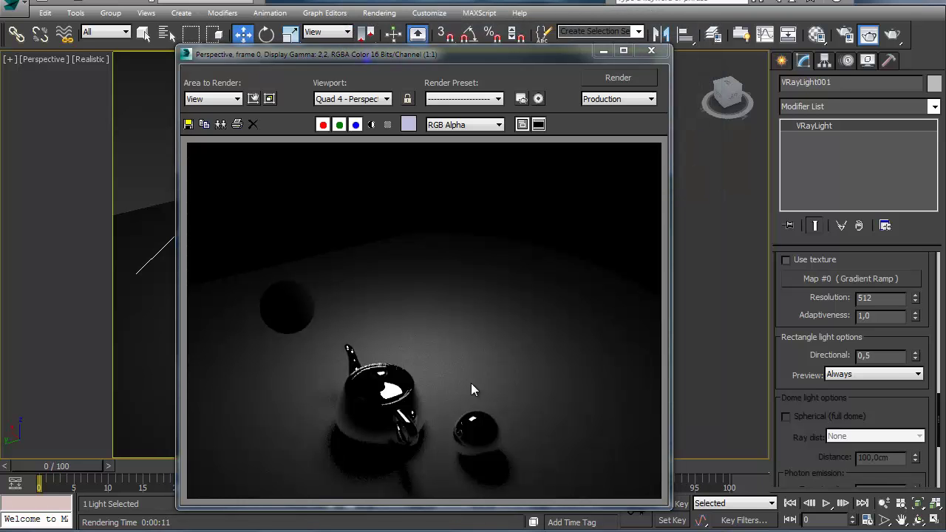
double_click(888, 357)
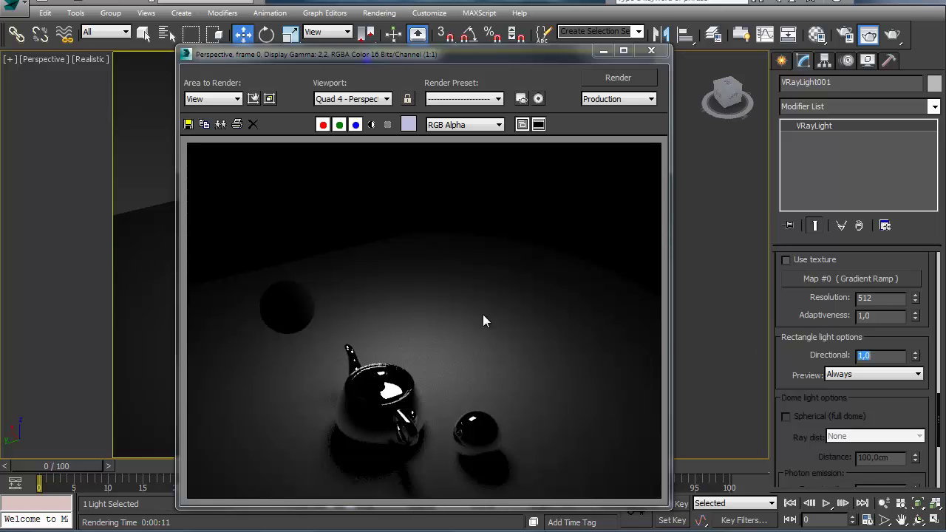
left_click(609, 77)
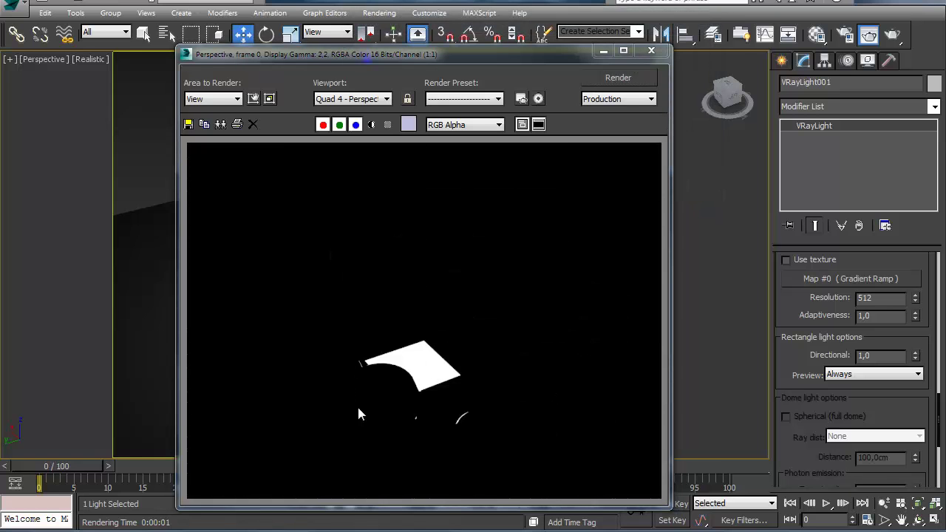
Set the light's Directional value to 0.0, switch its beam Preview to Selected, and close the rendered image.
left_click_drag(884, 358, 819, 356)
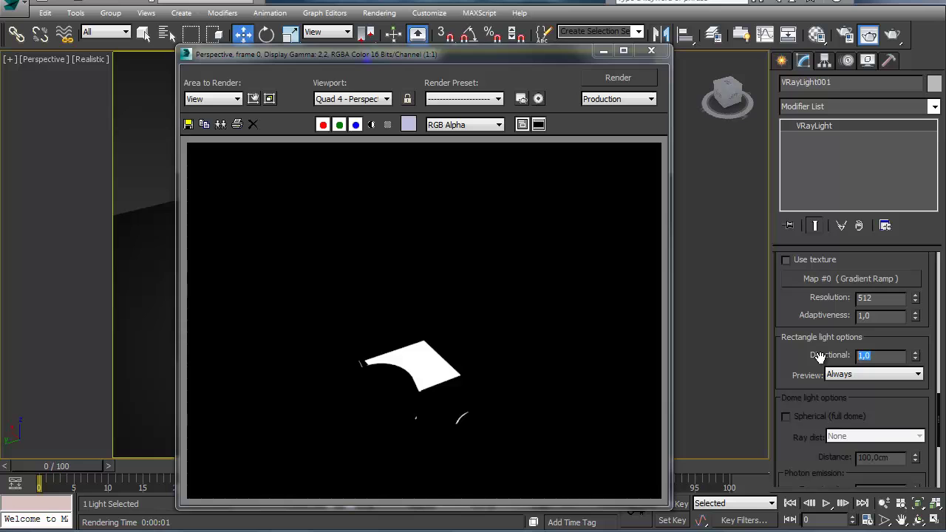
key("Return")
left_click(850, 374)
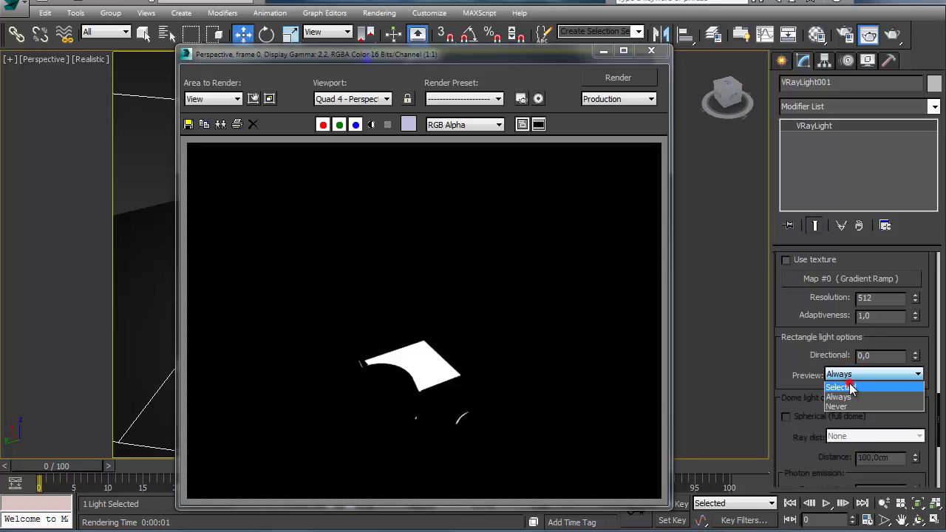
left_click(850, 383)
left_click(647, 51)
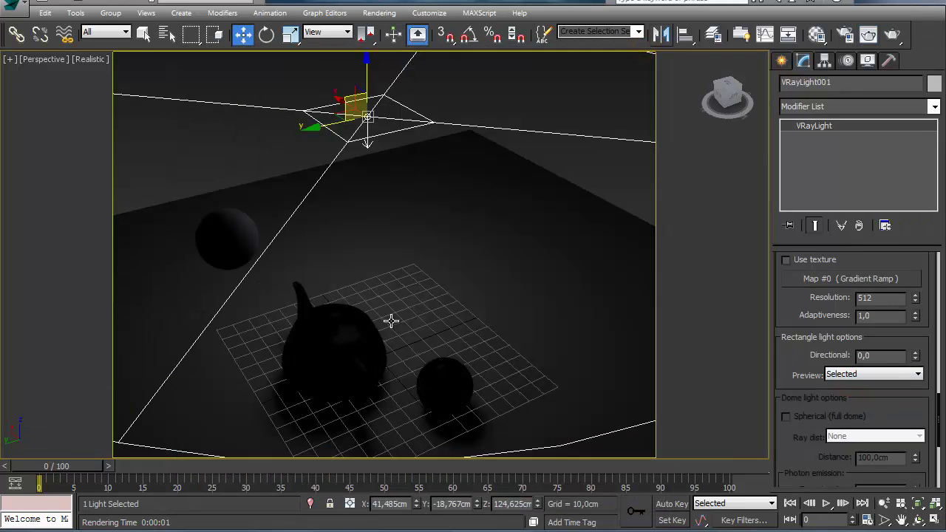
Compare the rectangle light's beam display in the viewport with Preview set to Never and to Always.
left_click(838, 375)
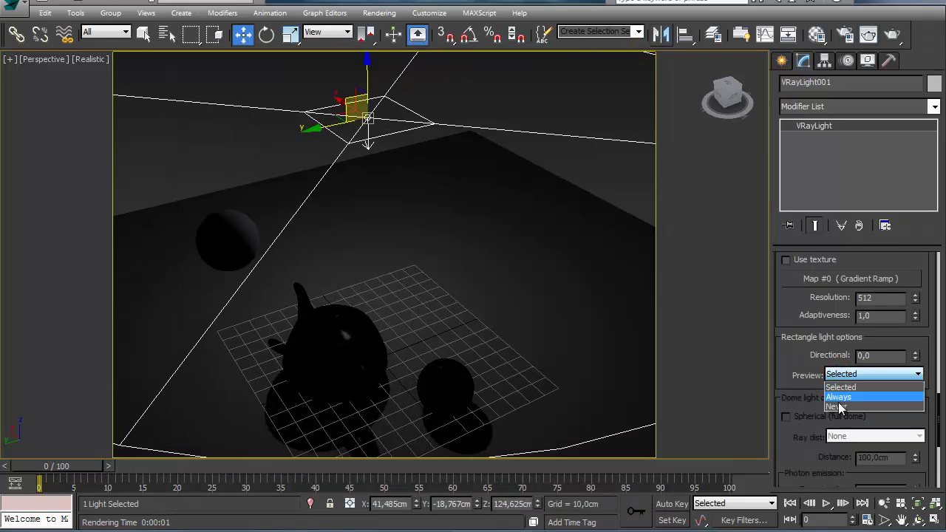
left_click(843, 395)
middle_click_drag(417, 276, 415, 276)
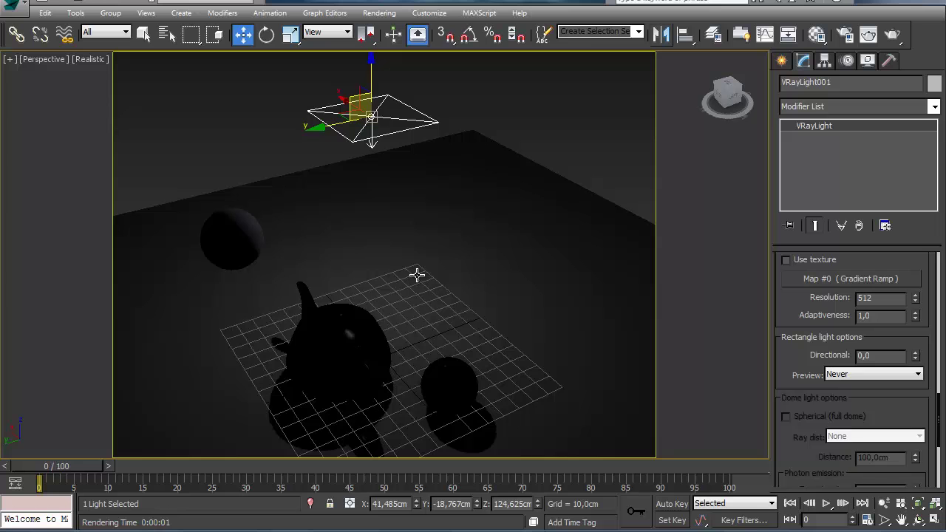
left_click(894, 372)
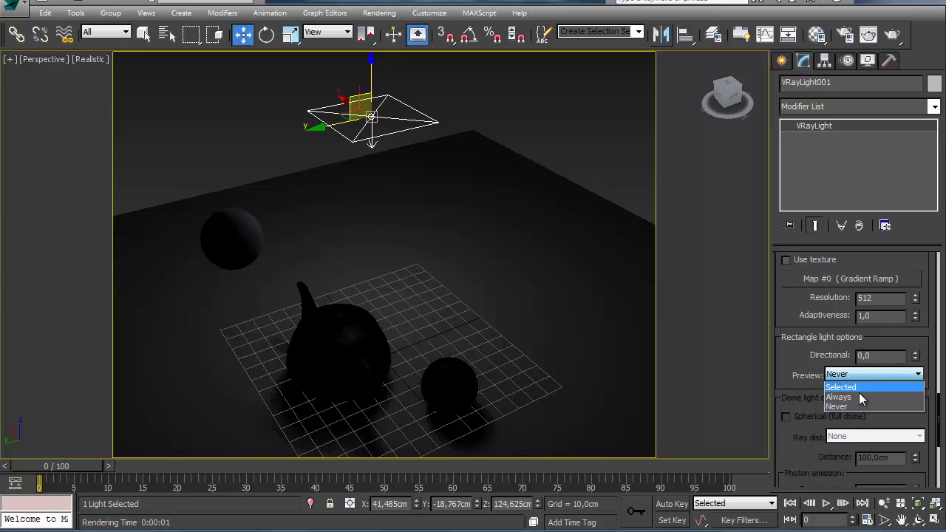
left_click(855, 397)
left_click_drag(918, 358, 856, 417)
Switch the rectangle light's Preview to Selected and finally to Never, hiding the beam outline in the viewport.
left_click(843, 375)
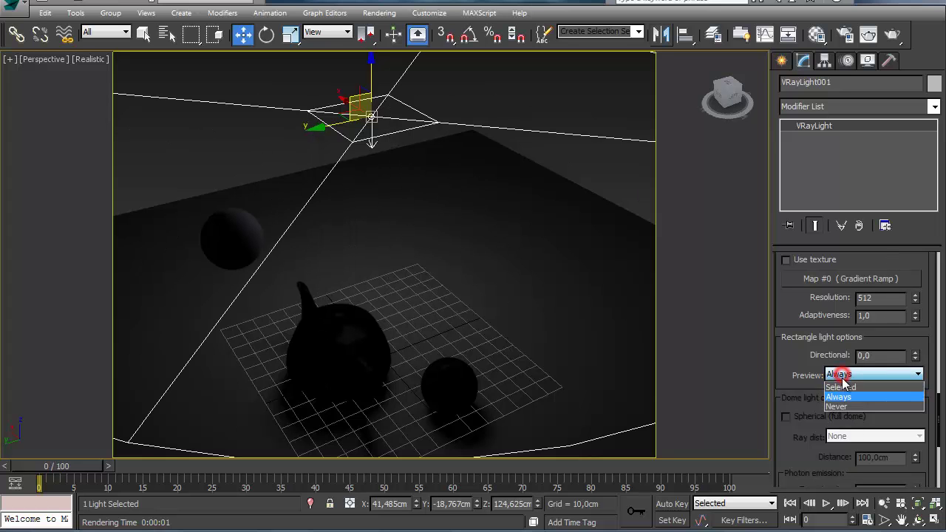
left_click(840, 387)
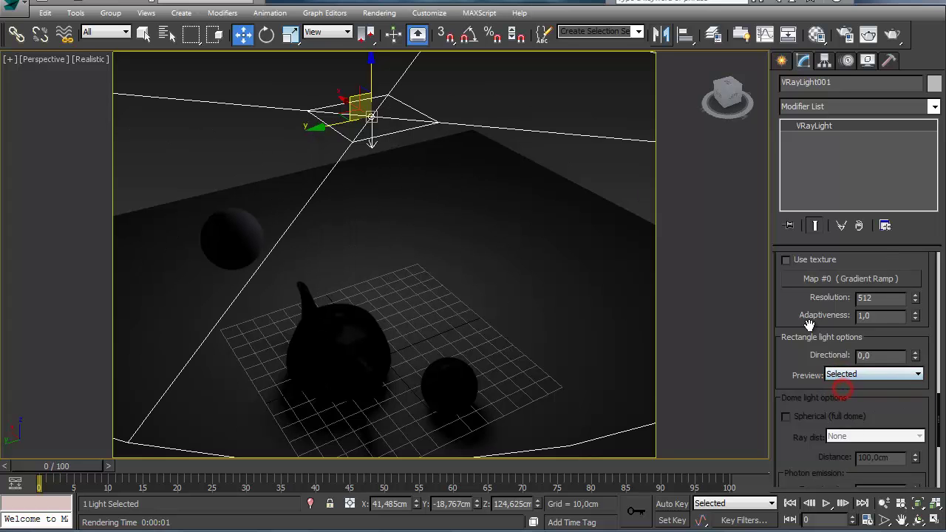
left_click(827, 375)
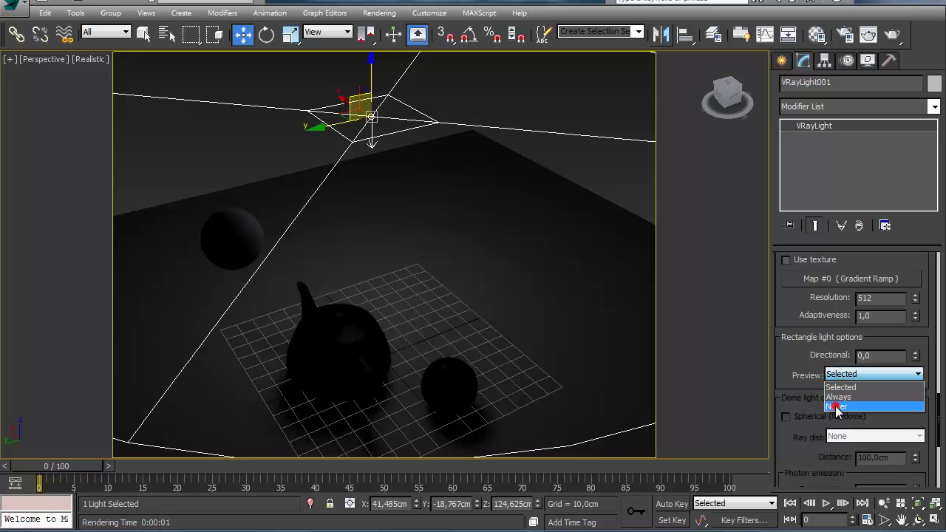
left_click(836, 408)
middle_click_drag(414, 205, 418, 196)
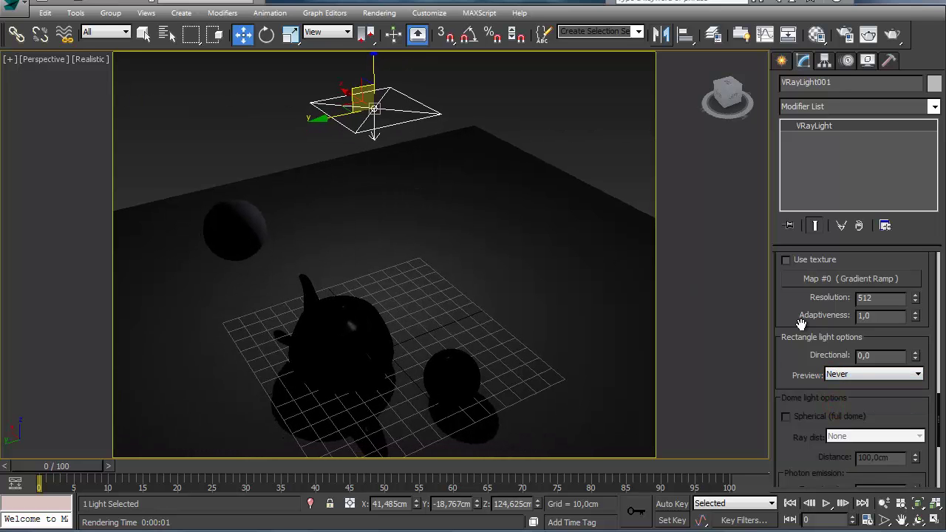
scroll(800, 324, "up", 10)
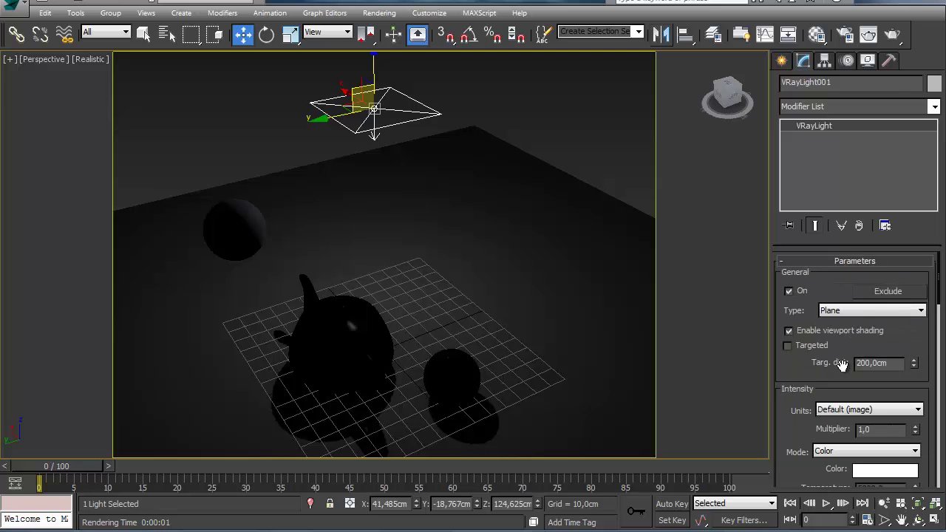
left_click(883, 311)
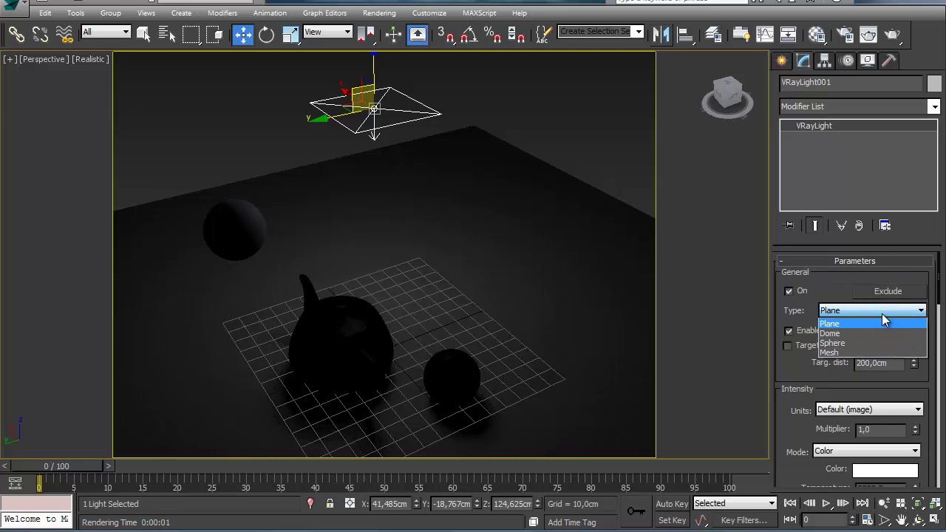
left_click(881, 312)
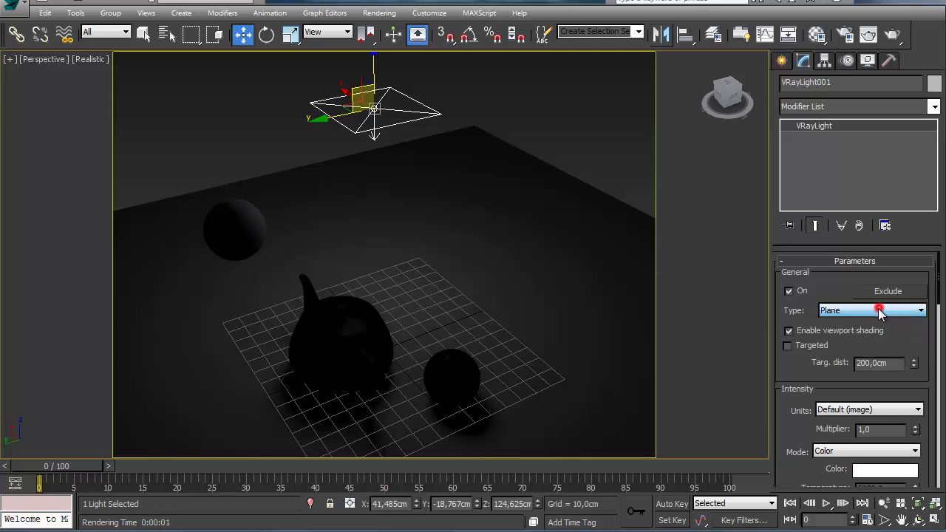